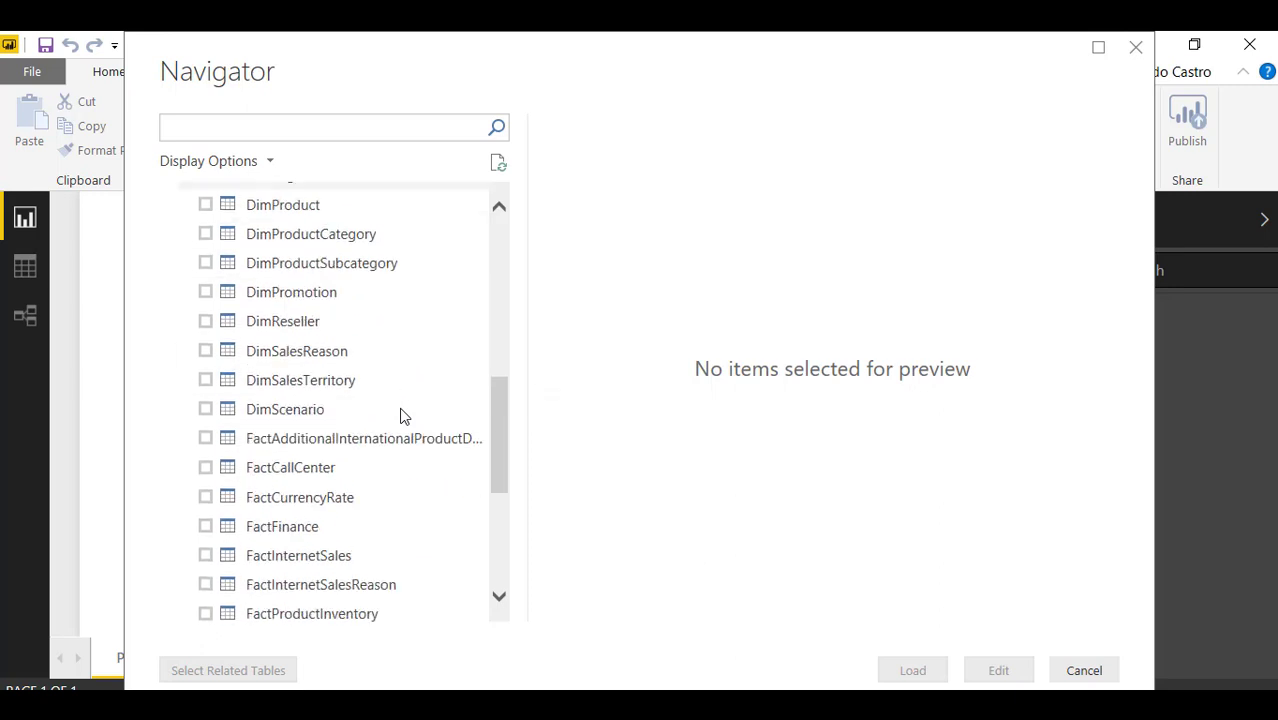
Step: Load FactInternetSales together with its related tables into the data model
click(222, 341)
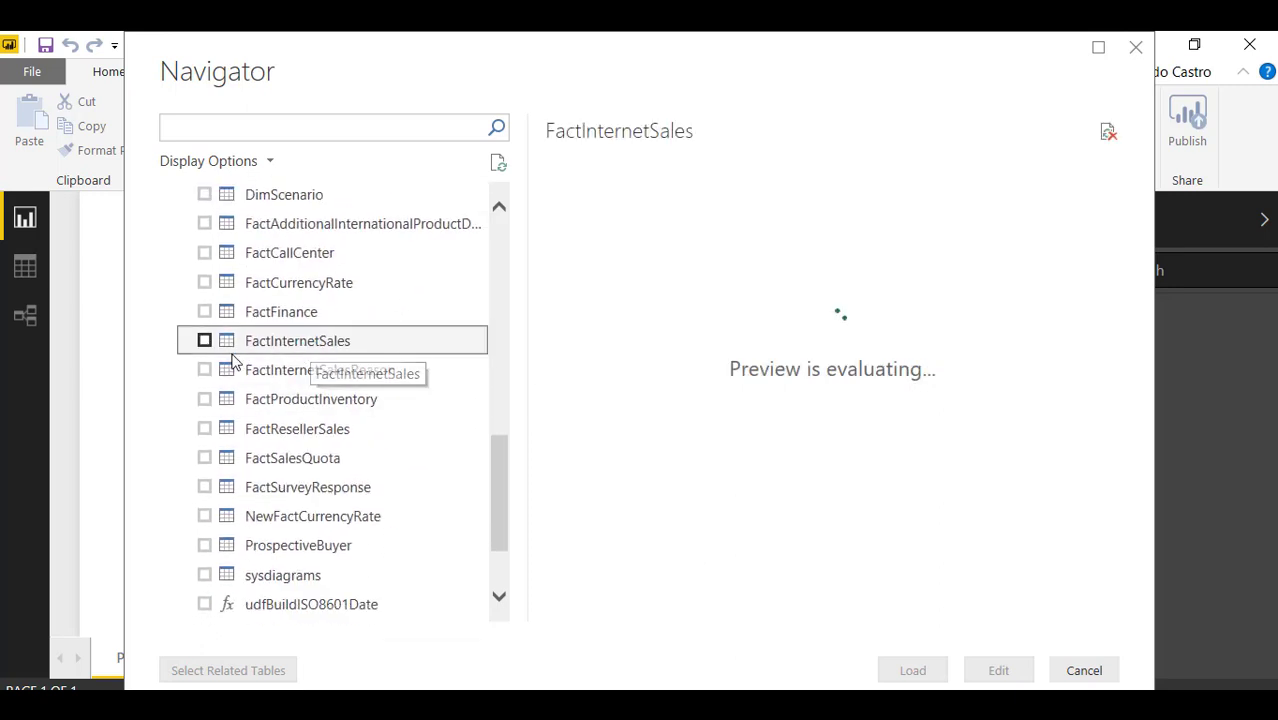
click(205, 340)
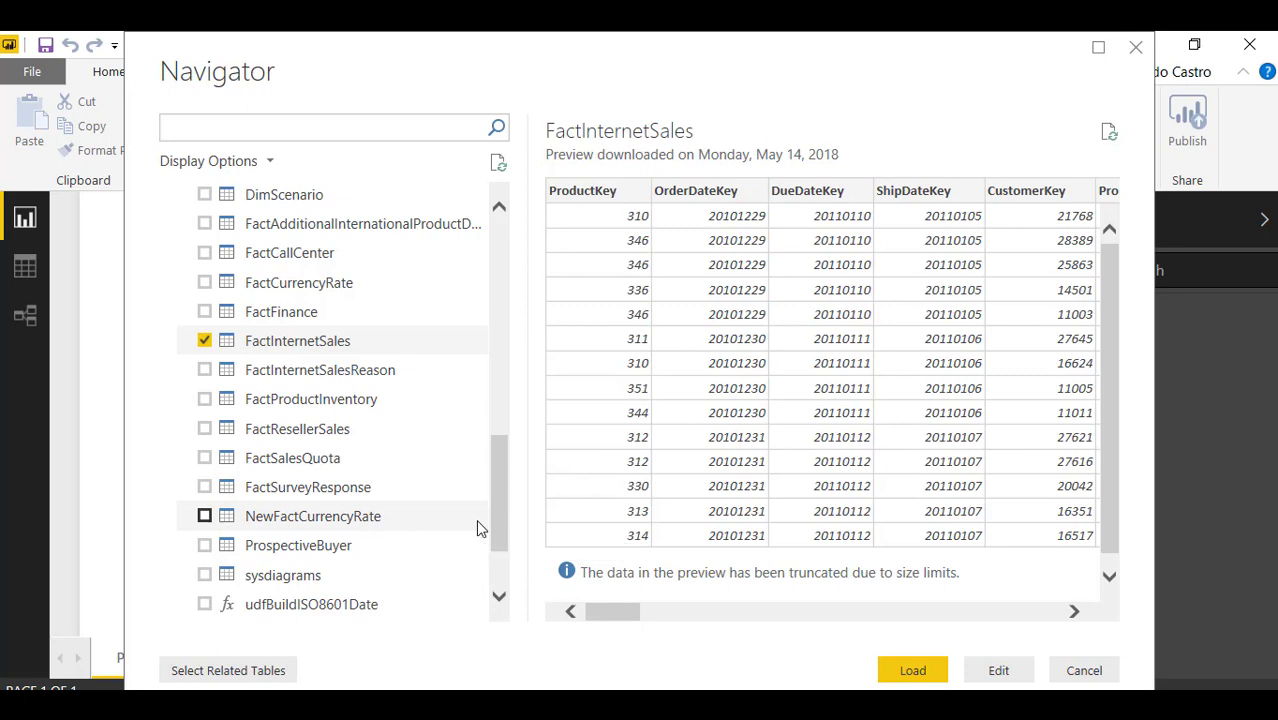
click(228, 672)
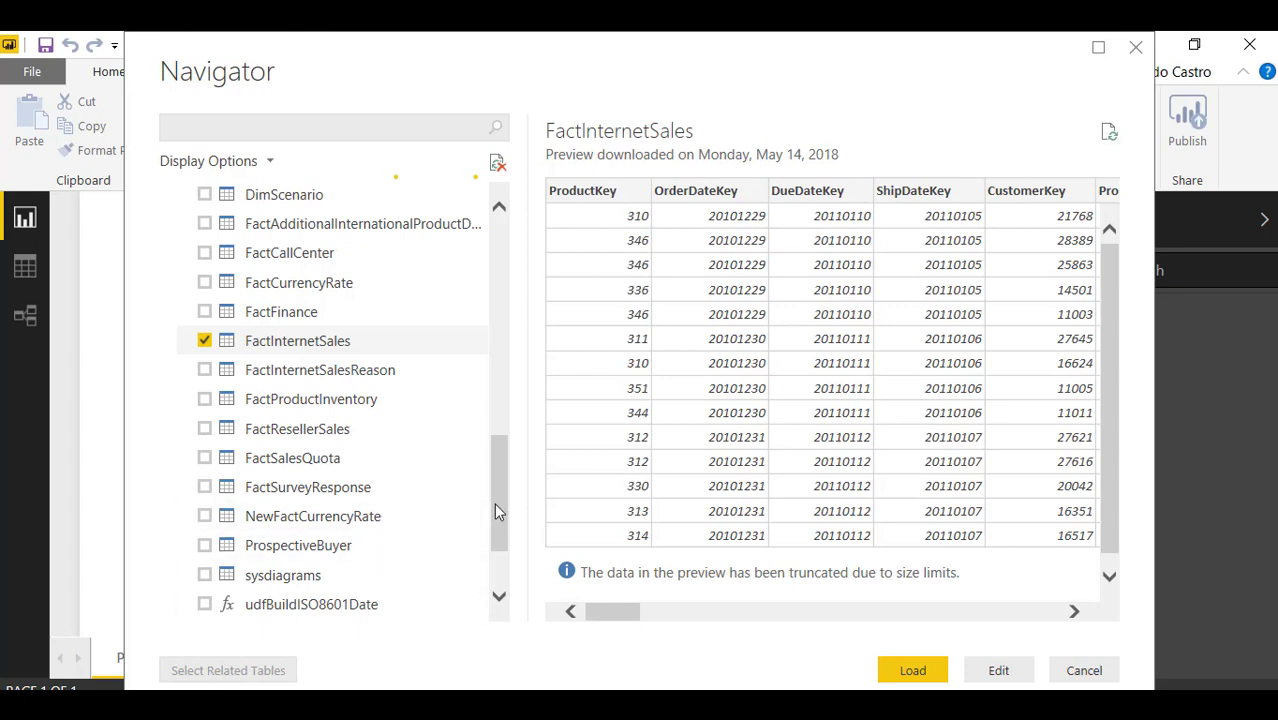
mouse_move(496, 502)
mouse_down()
mouse_move(507, 283)
mouse_move(488, 344)
mouse_move(485, 548)
mouse_move(490, 487)
mouse_up()
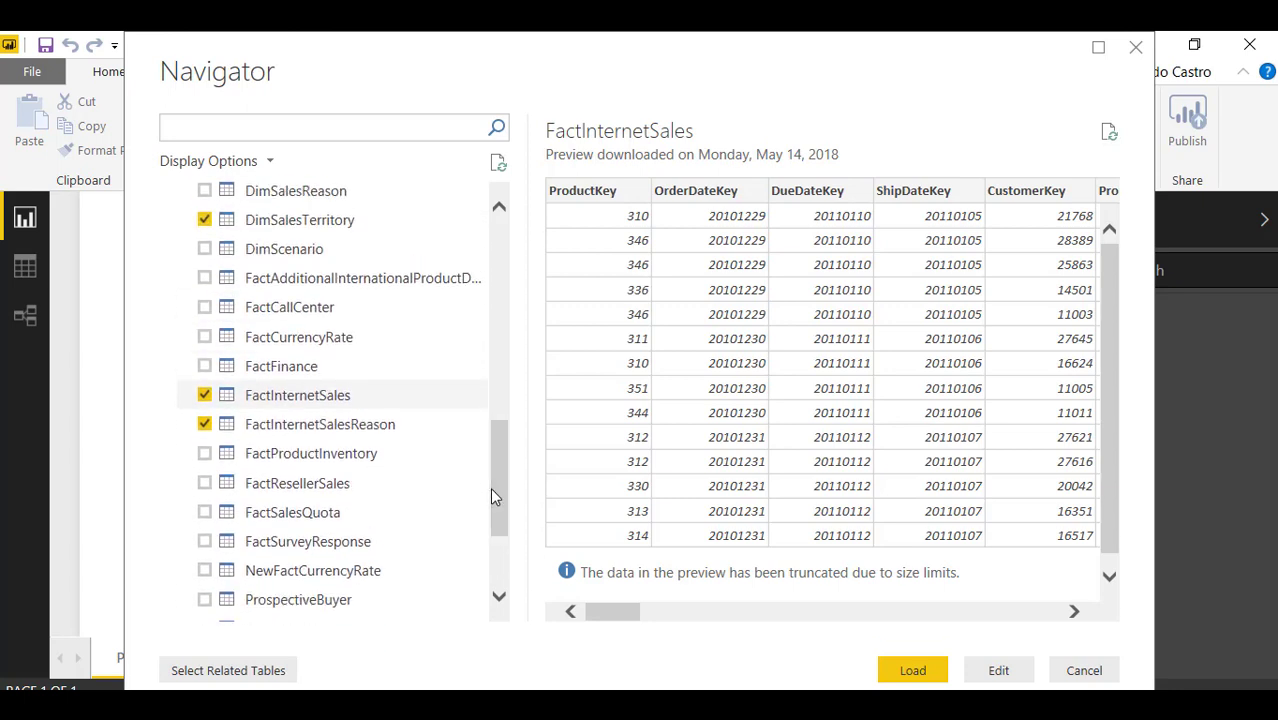
click(909, 673)
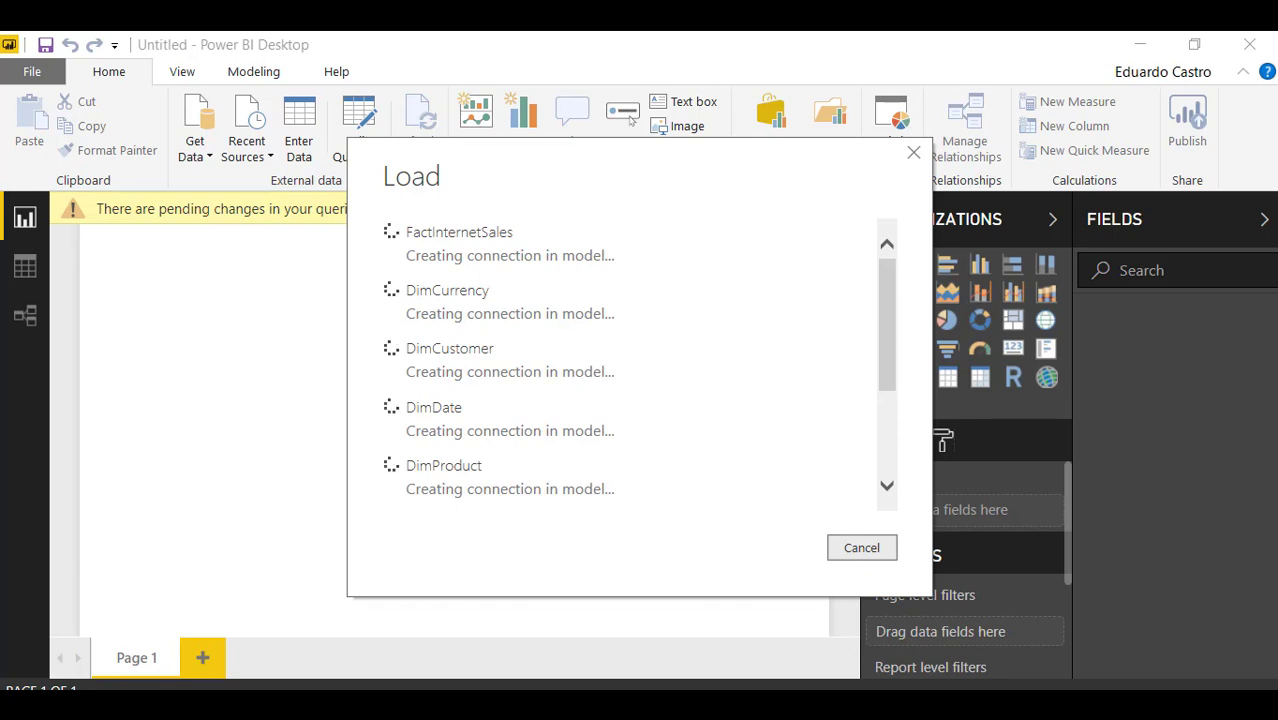
Step: Switch to the DAX 03 Nombre file in Notepad, move its window out of the way, and return to Power BI Desktop
key(alt+Tab)
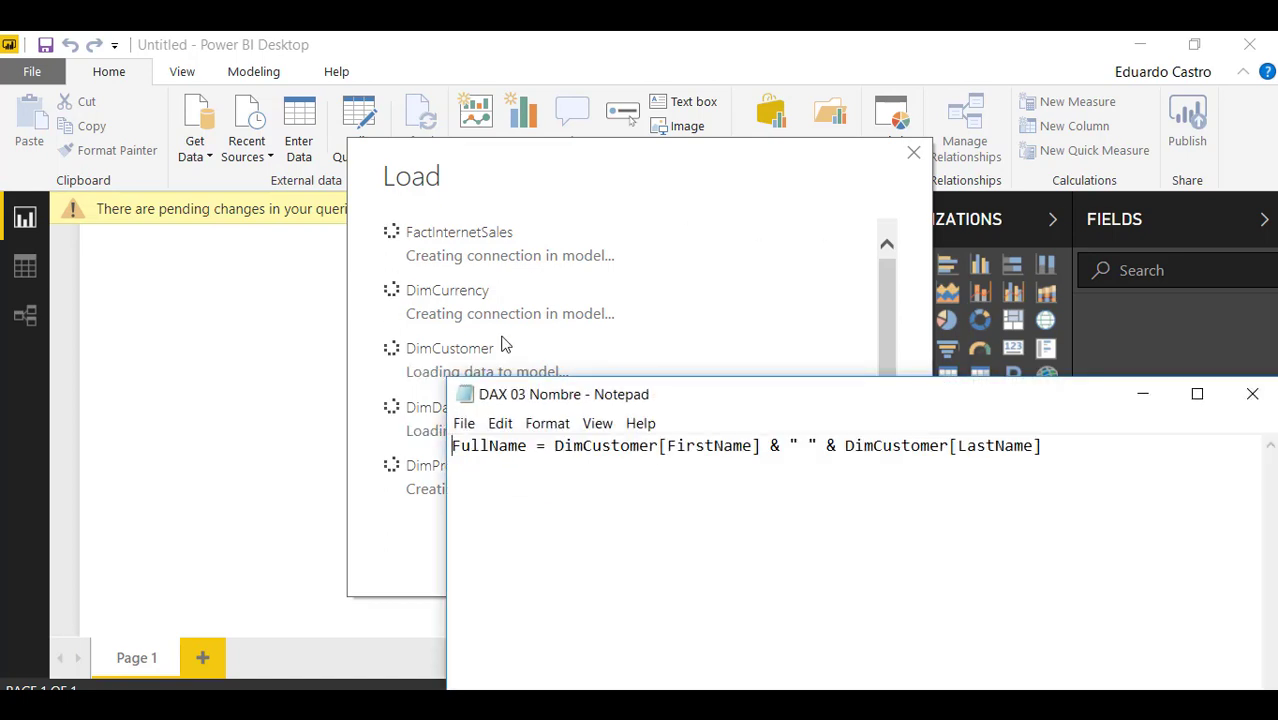
drag(636, 396, 398, 147)
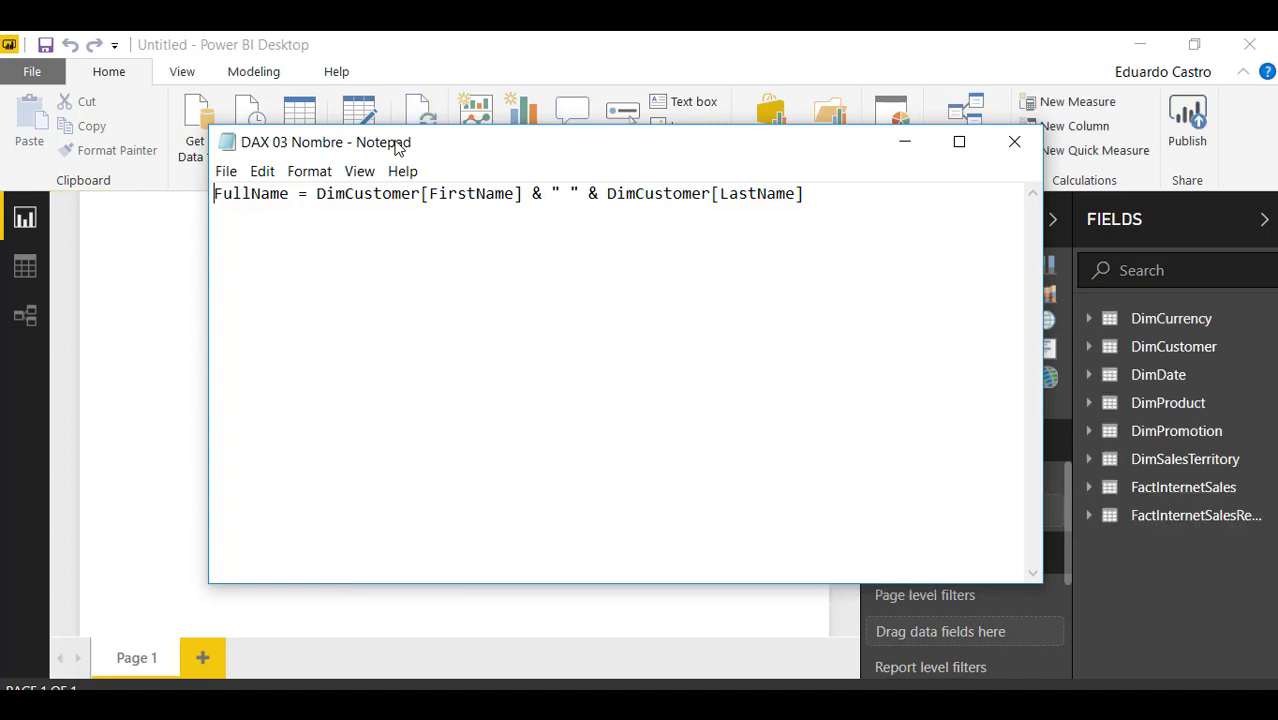
drag(398, 147, 807, 134)
click(631, 120)
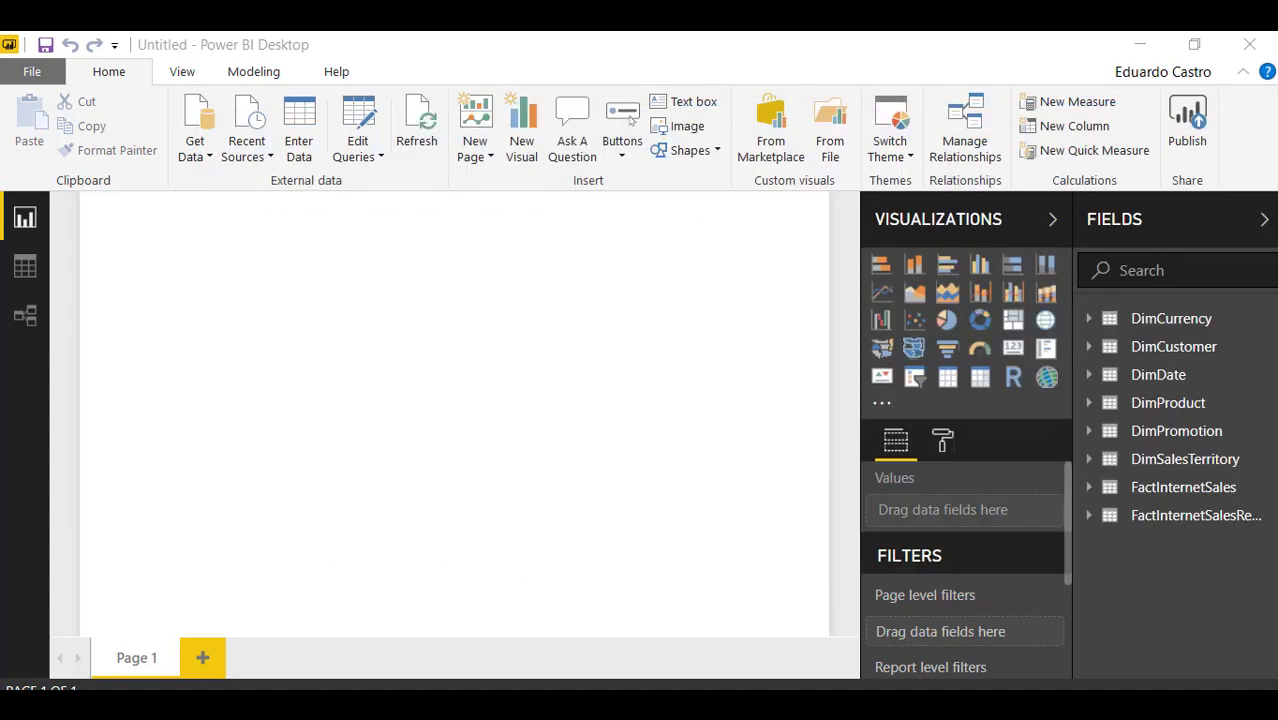
click(410, 347)
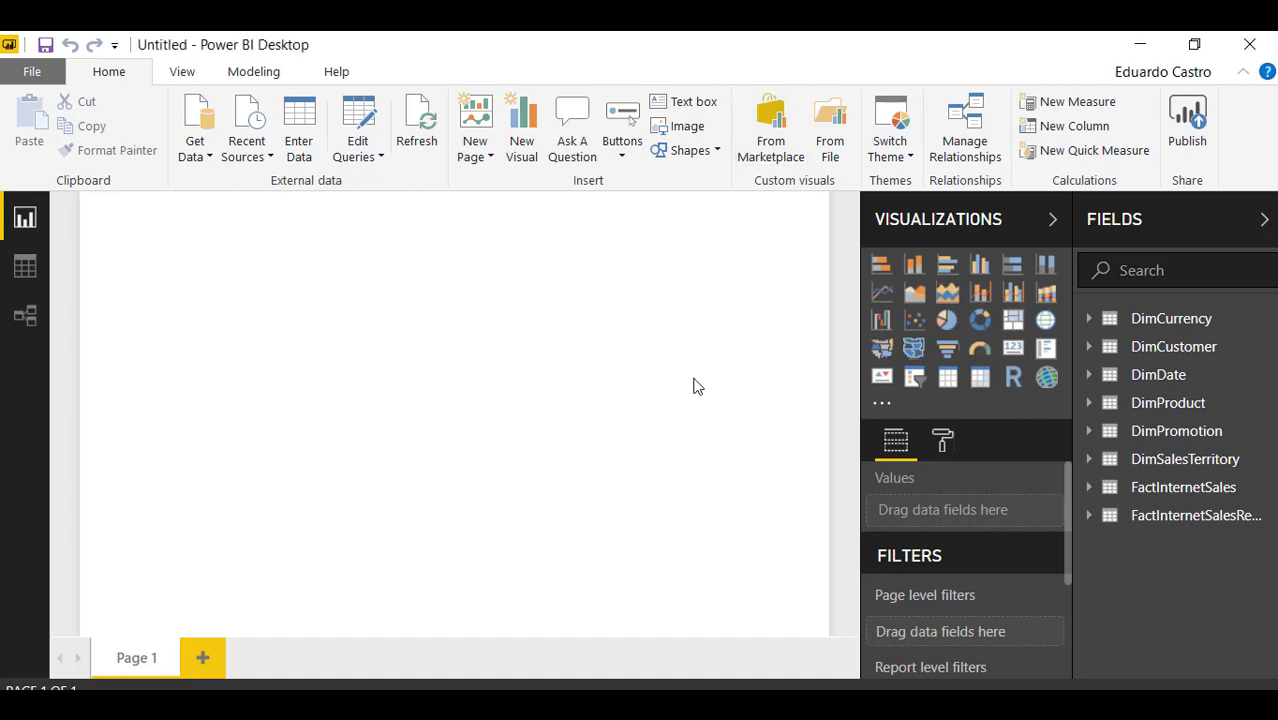
Step: Expand the FactInternetSalesReason and FactInternetSales tables in the field list and widen the list to show full field names
click(1090, 516)
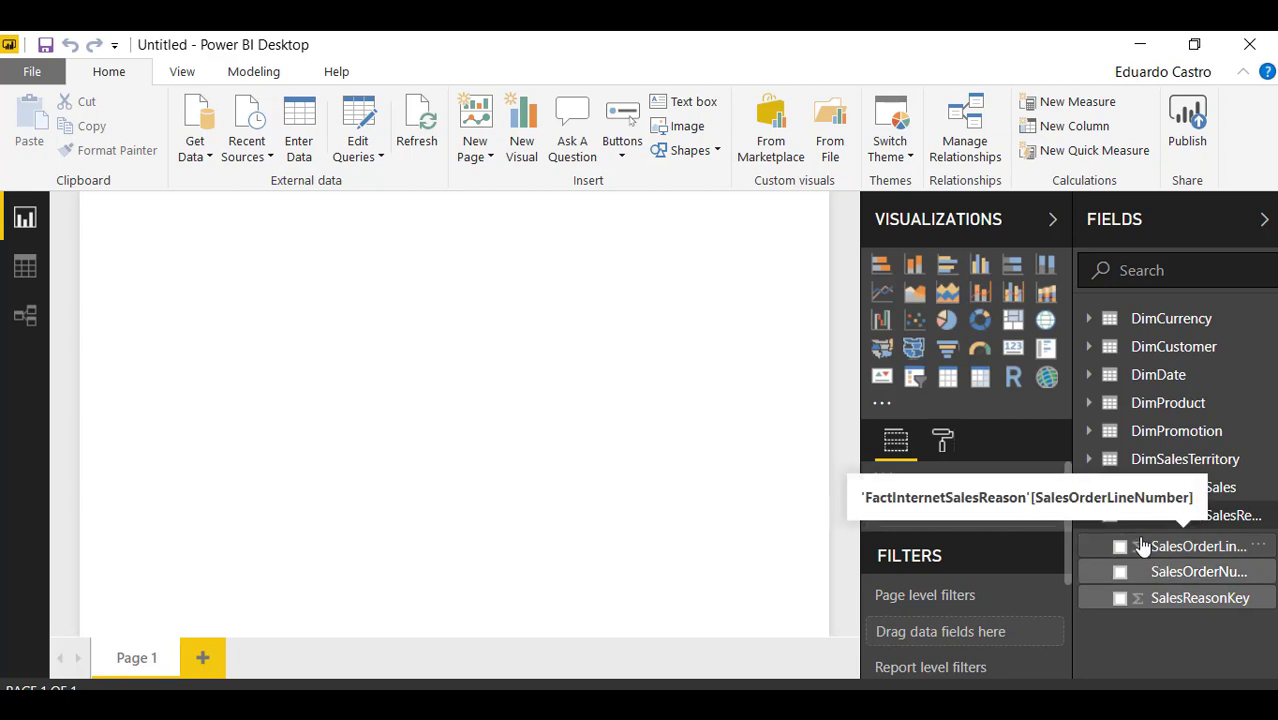
drag(1069, 520, 915, 519)
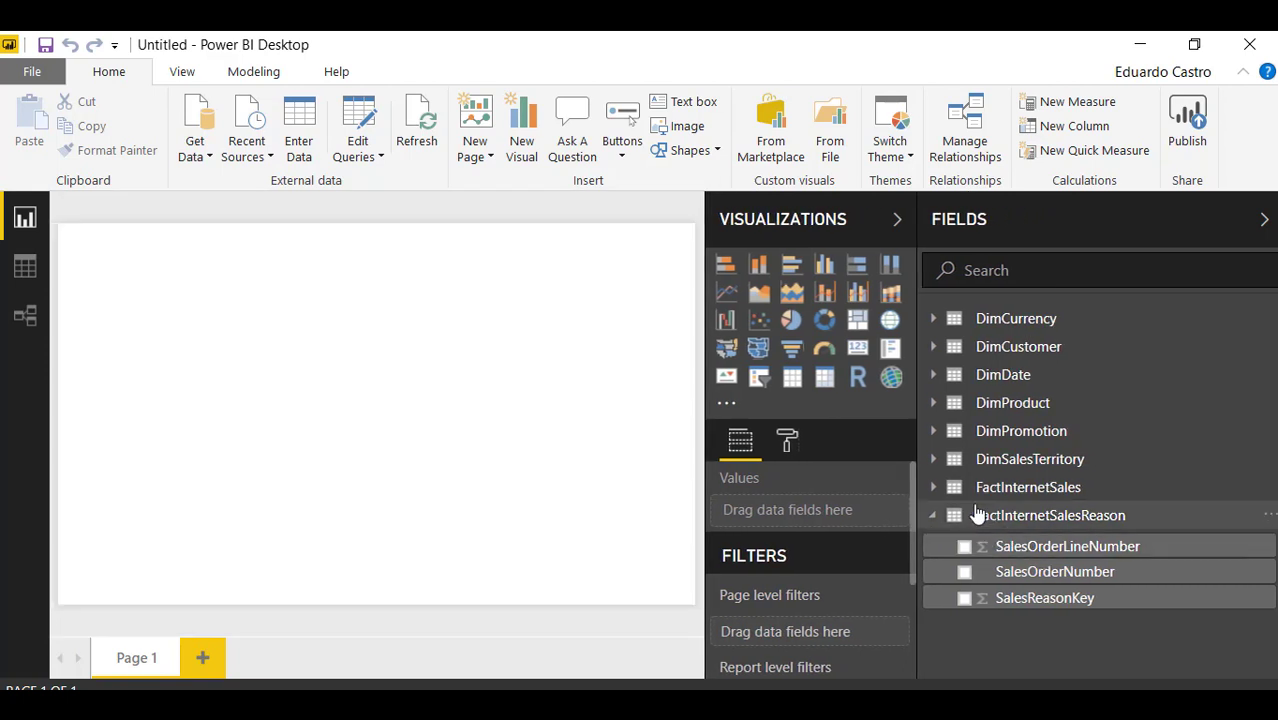
click(933, 487)
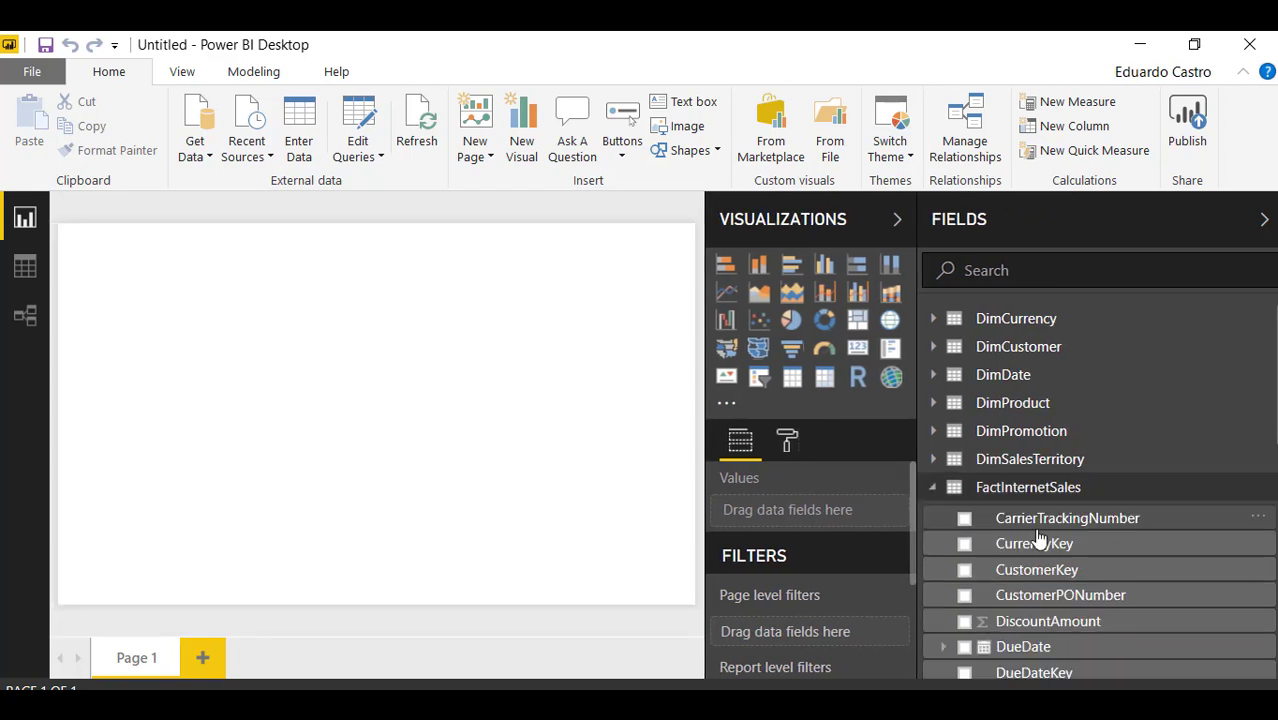
scroll(1040, 530, down, 9)
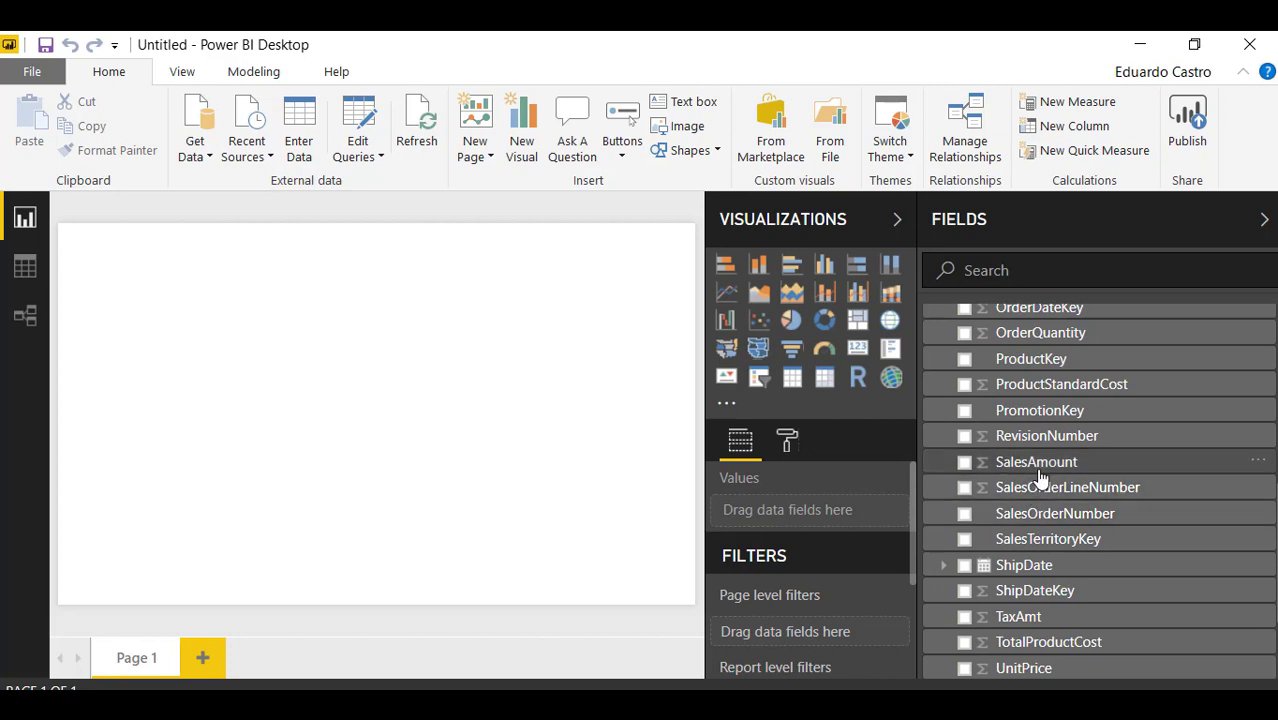
Step: Examine the default summarization options available for the SalesAmount field of FactInternetSales
click(1049, 461)
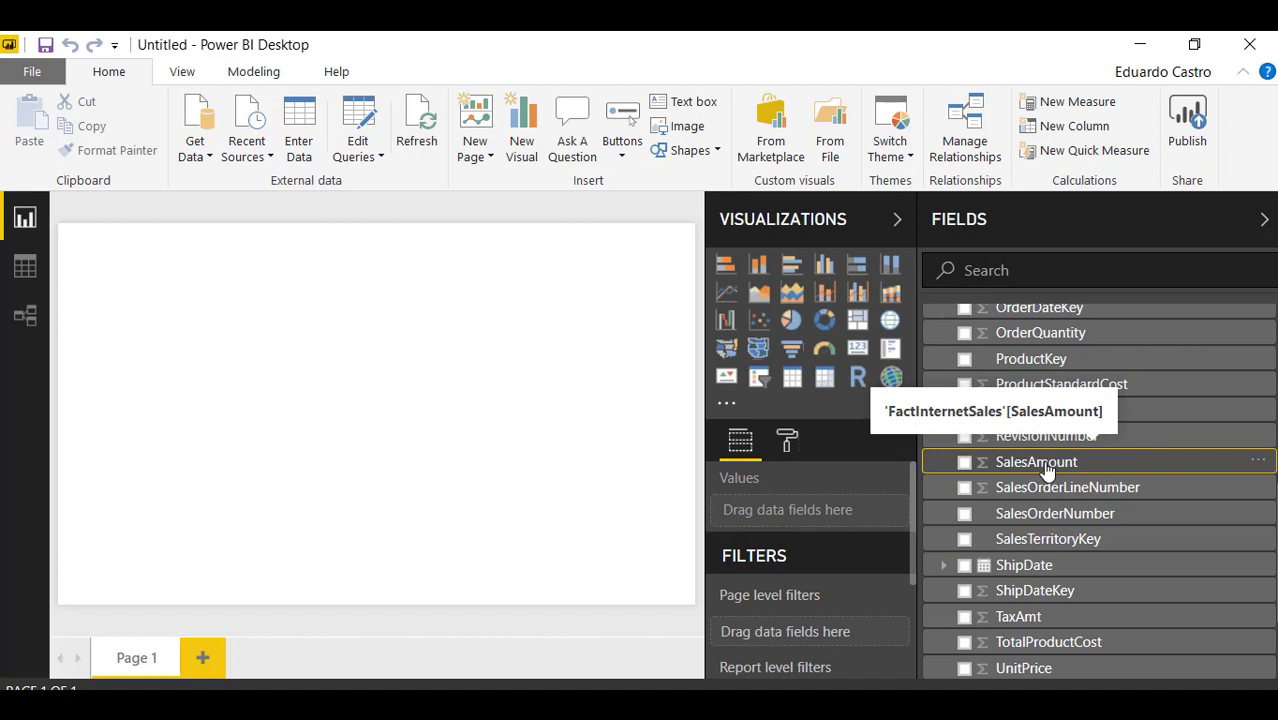
click(241, 80)
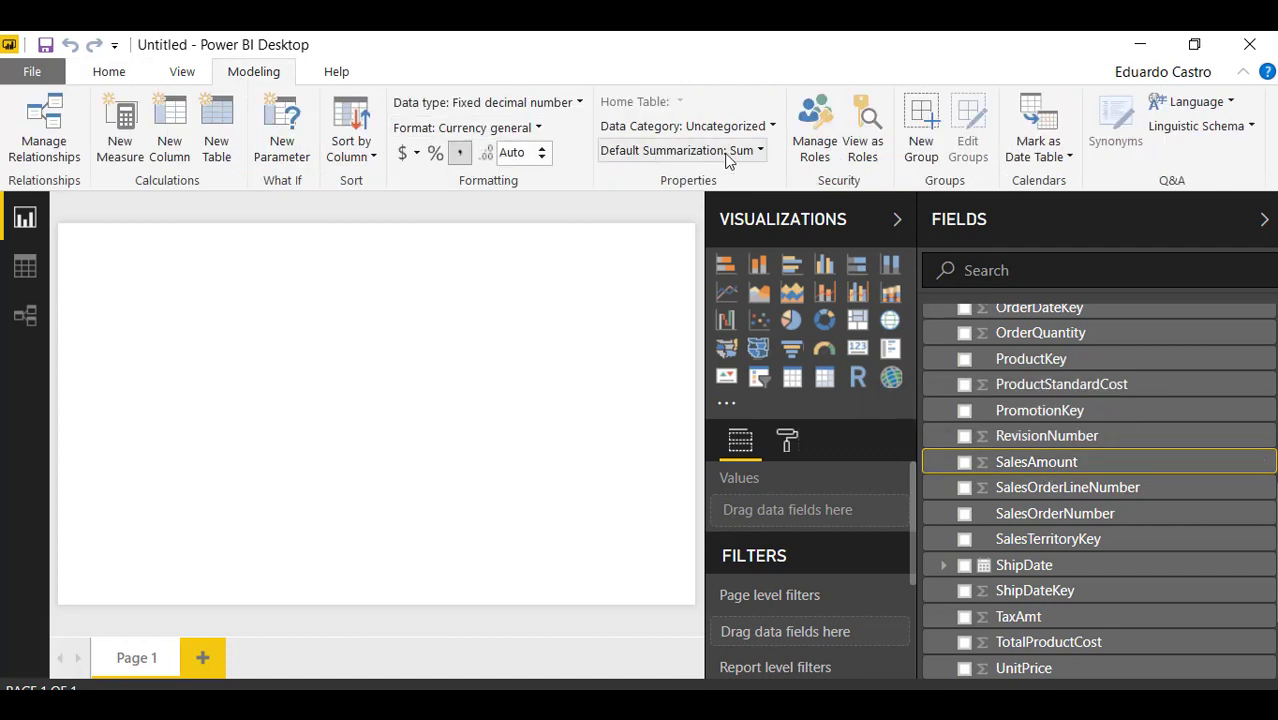
click(757, 152)
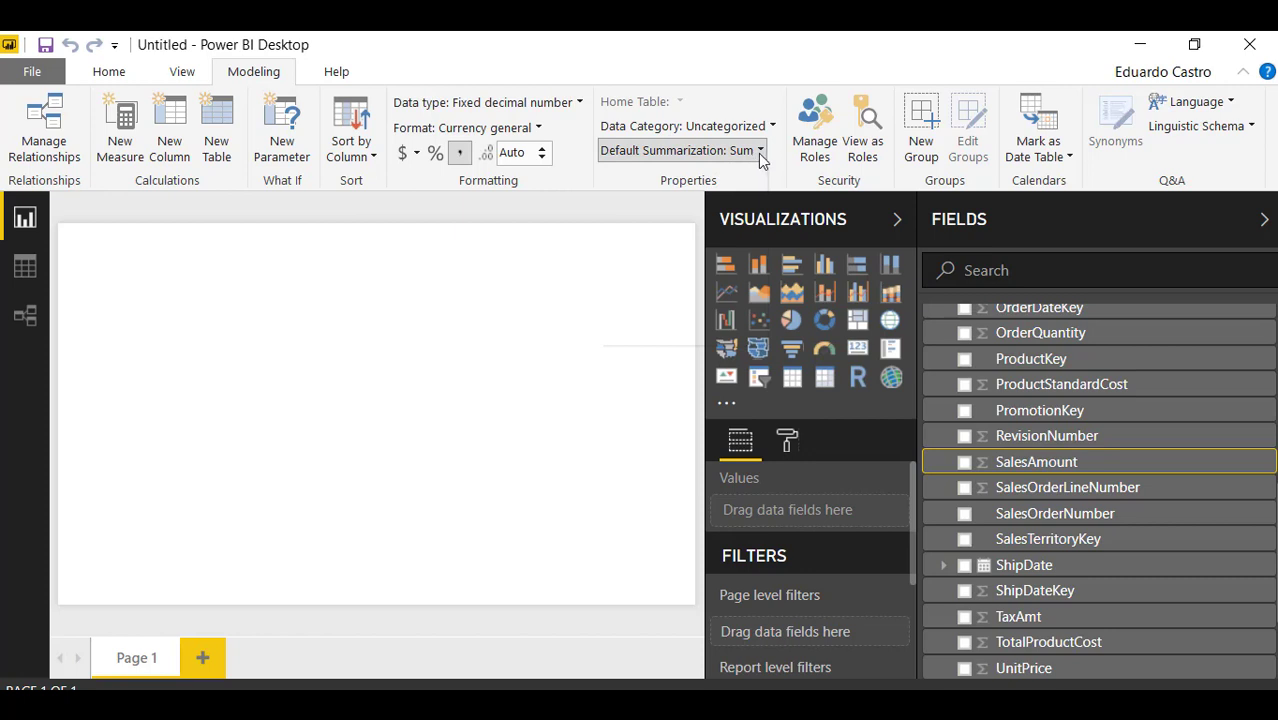
click(760, 152)
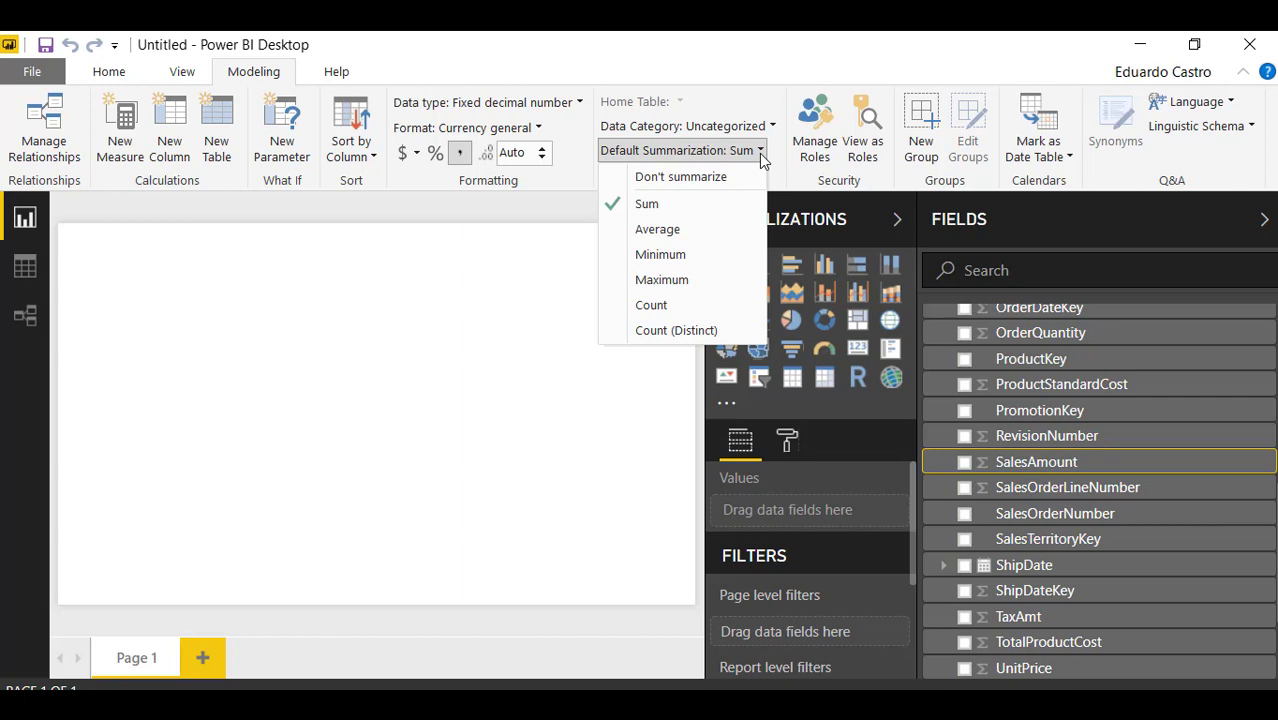
click(757, 151)
Step: Set the default summarization of the RevisionNumber field in FactInternetSales to Don't summarize
click(1012, 445)
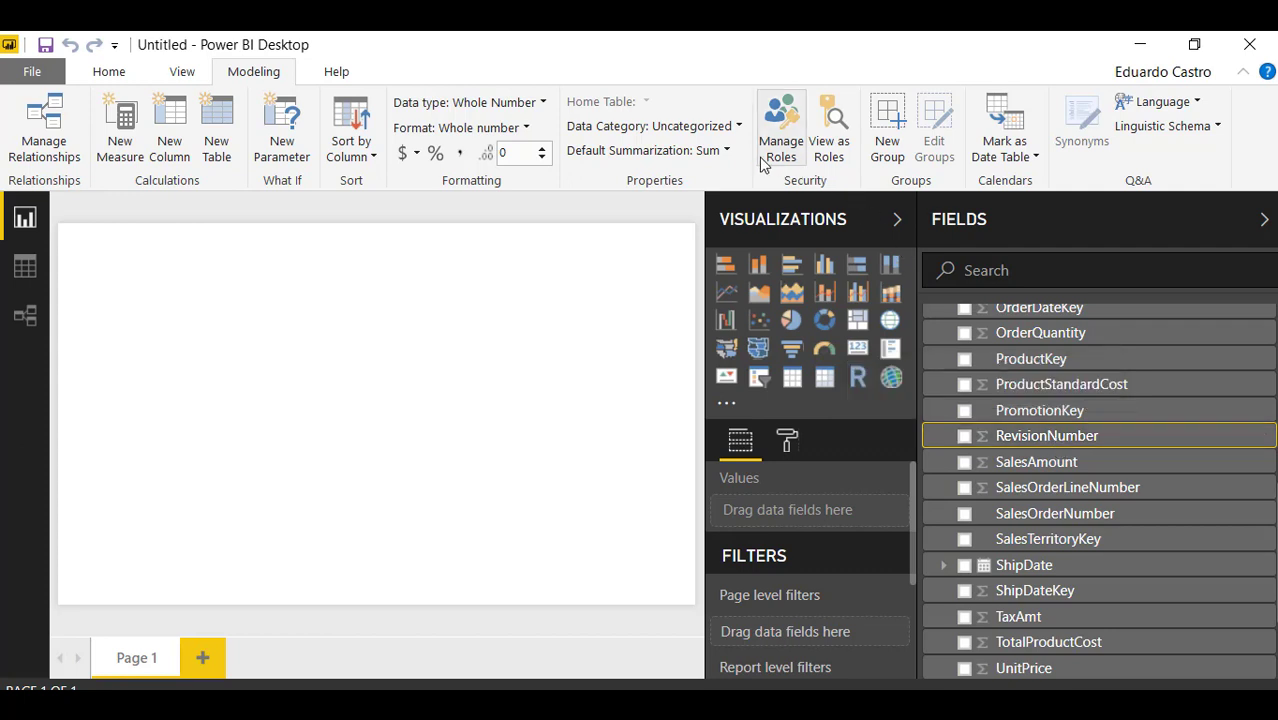
click(716, 156)
click(647, 177)
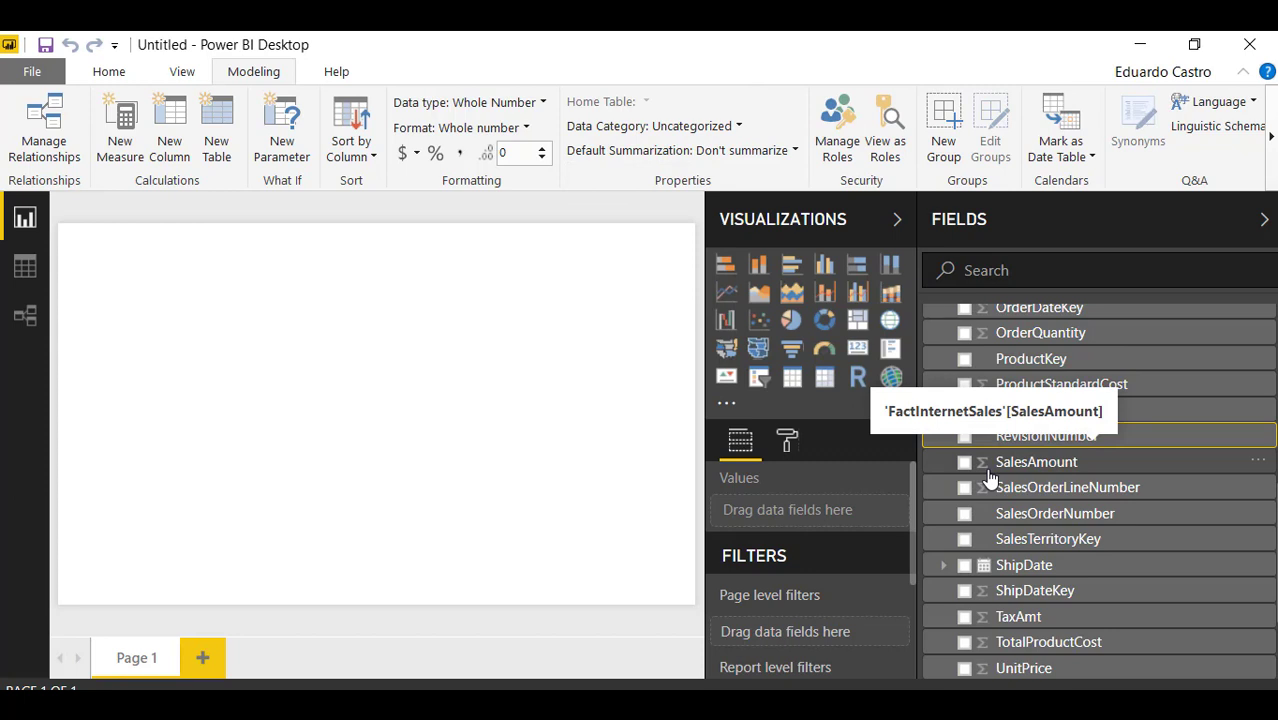
Step: Format the UnitPriceDiscountPct field in FactInternetSales as a percentage
click(1060, 388)
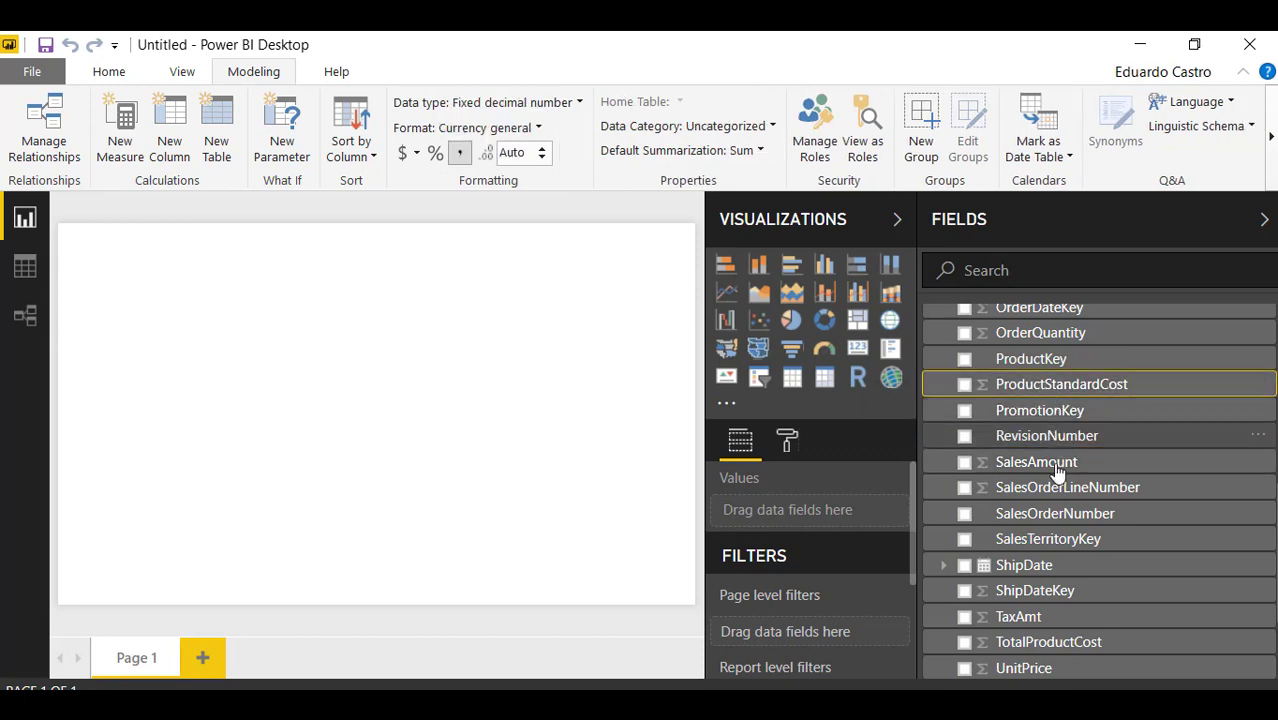
scroll(1055, 514, down, 3)
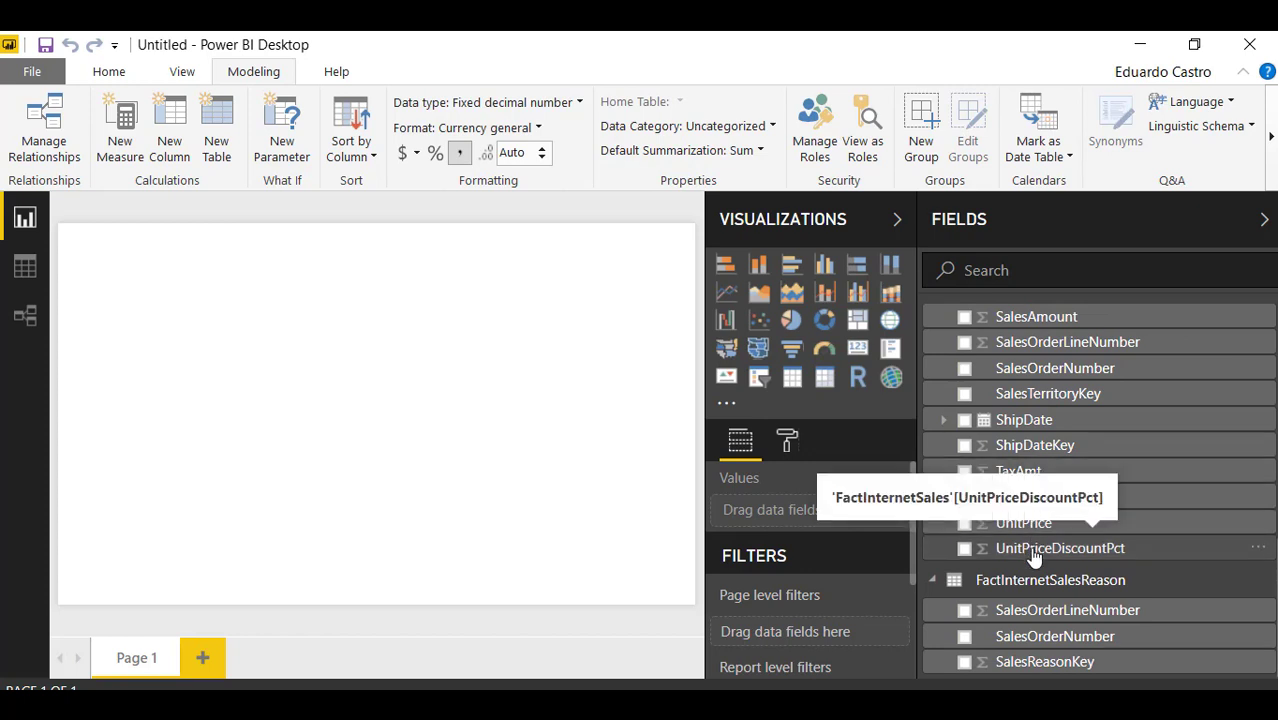
click(1032, 555)
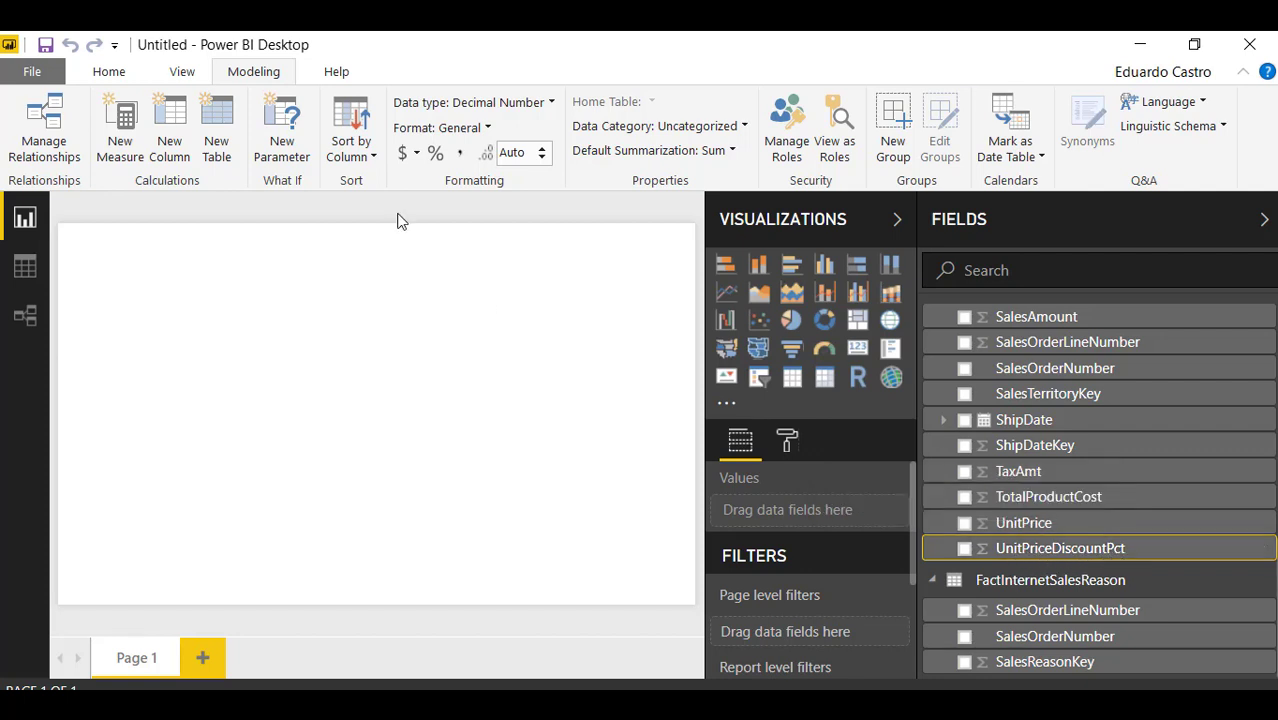
click(440, 153)
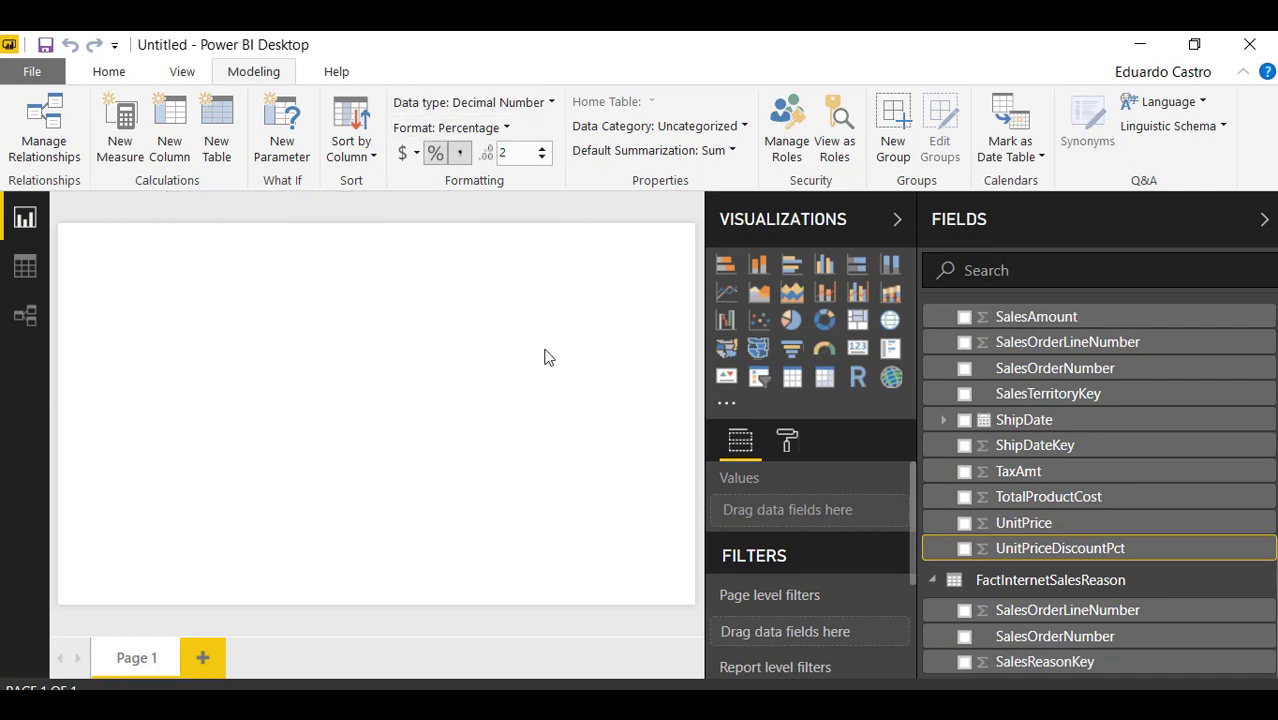
Step: Review the table relationships in the model diagram and move the DimDate table farther away from FactInternetSales
click(25, 317)
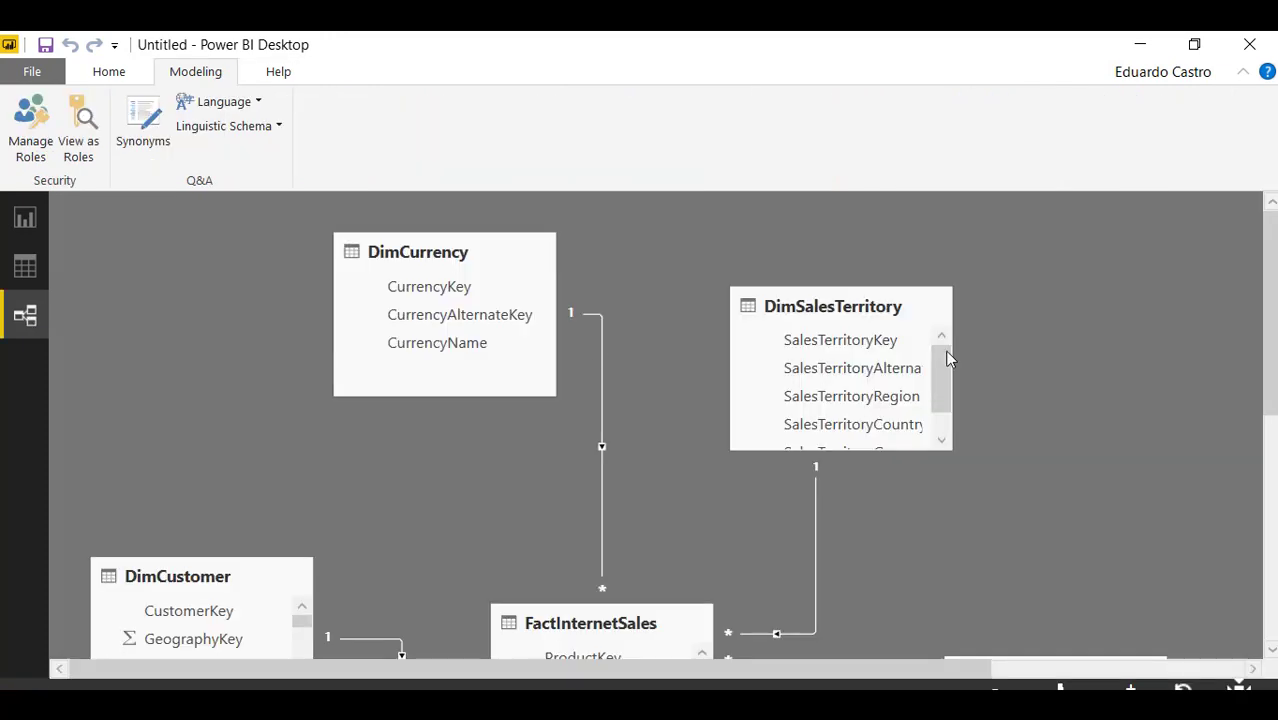
drag(1268, 328, 1260, 502)
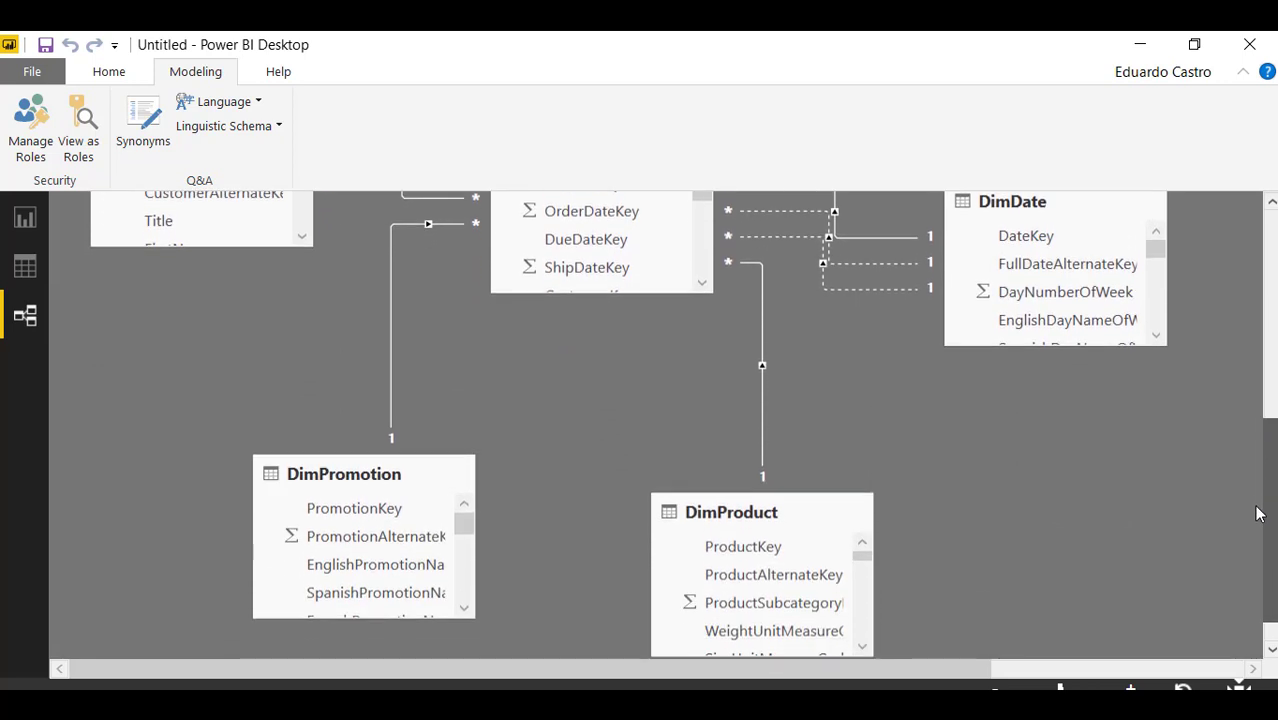
drag(1267, 515, 1270, 430)
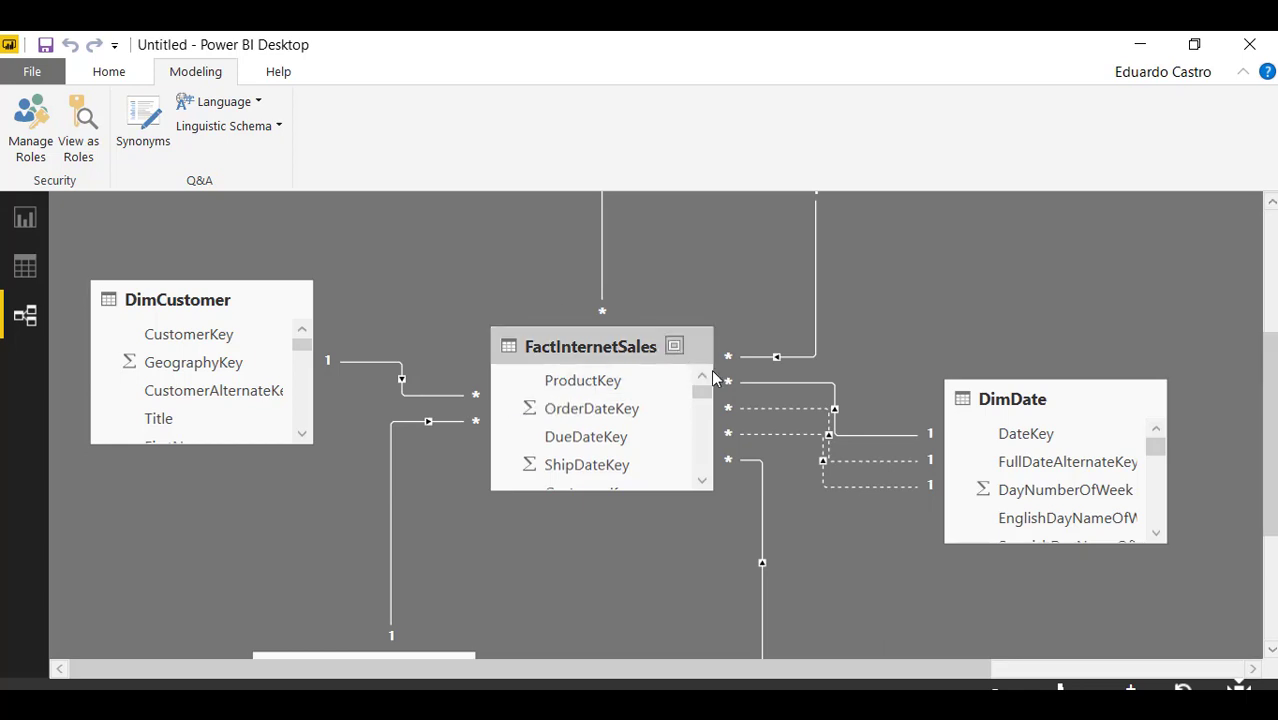
click(788, 383)
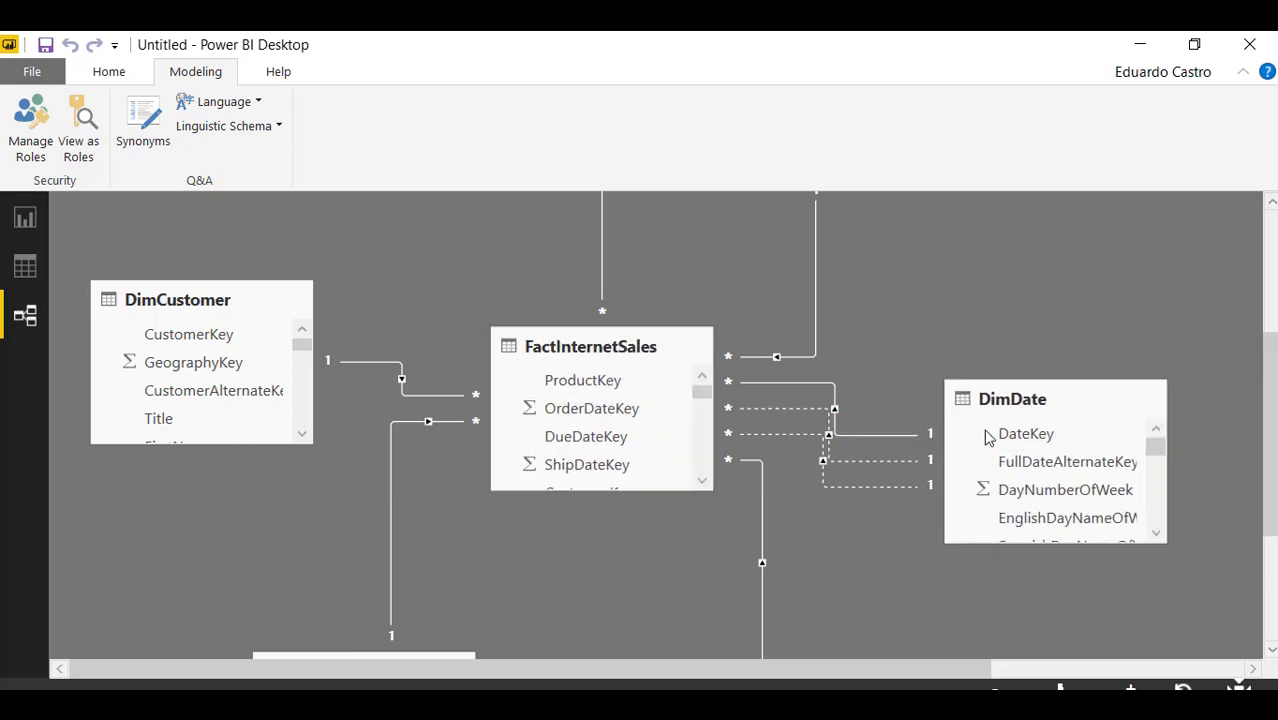
drag(999, 404, 1087, 348)
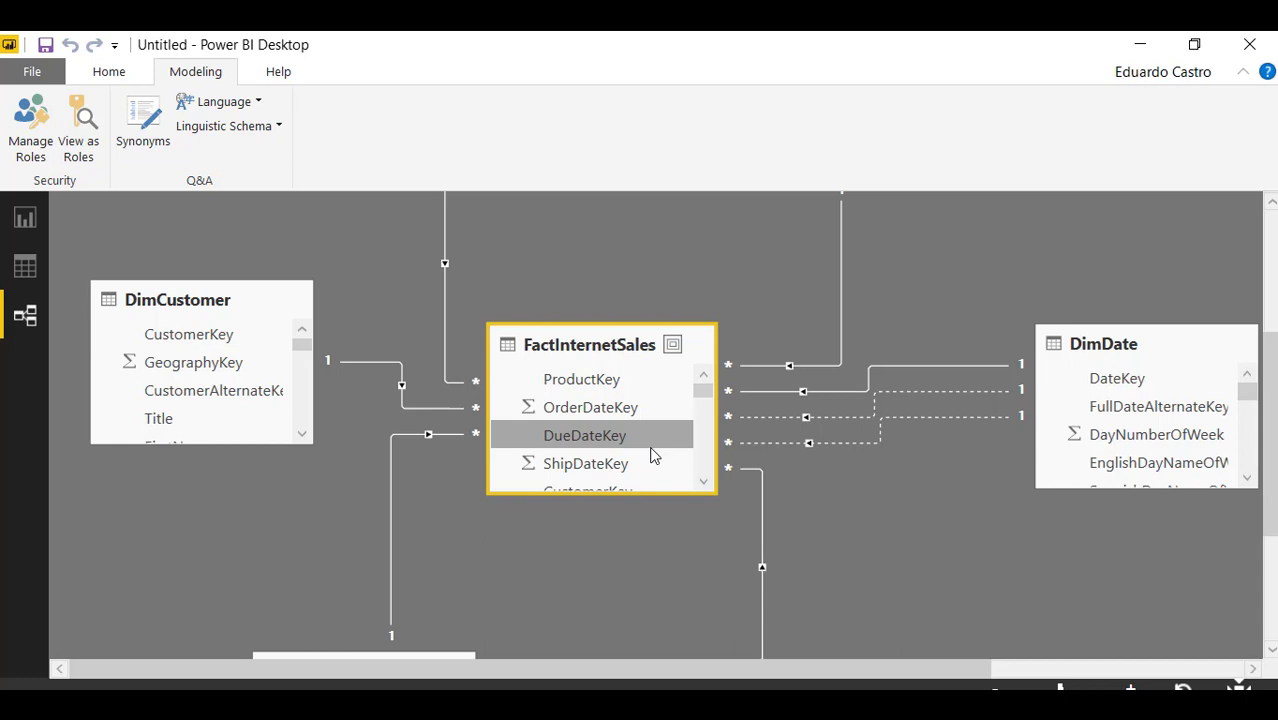
Step: Inspect the settings of the inactive OrderDateKey to DateKey relationship between FactInternetSales and DimDate, leaving them unchanged
double_click(750, 424)
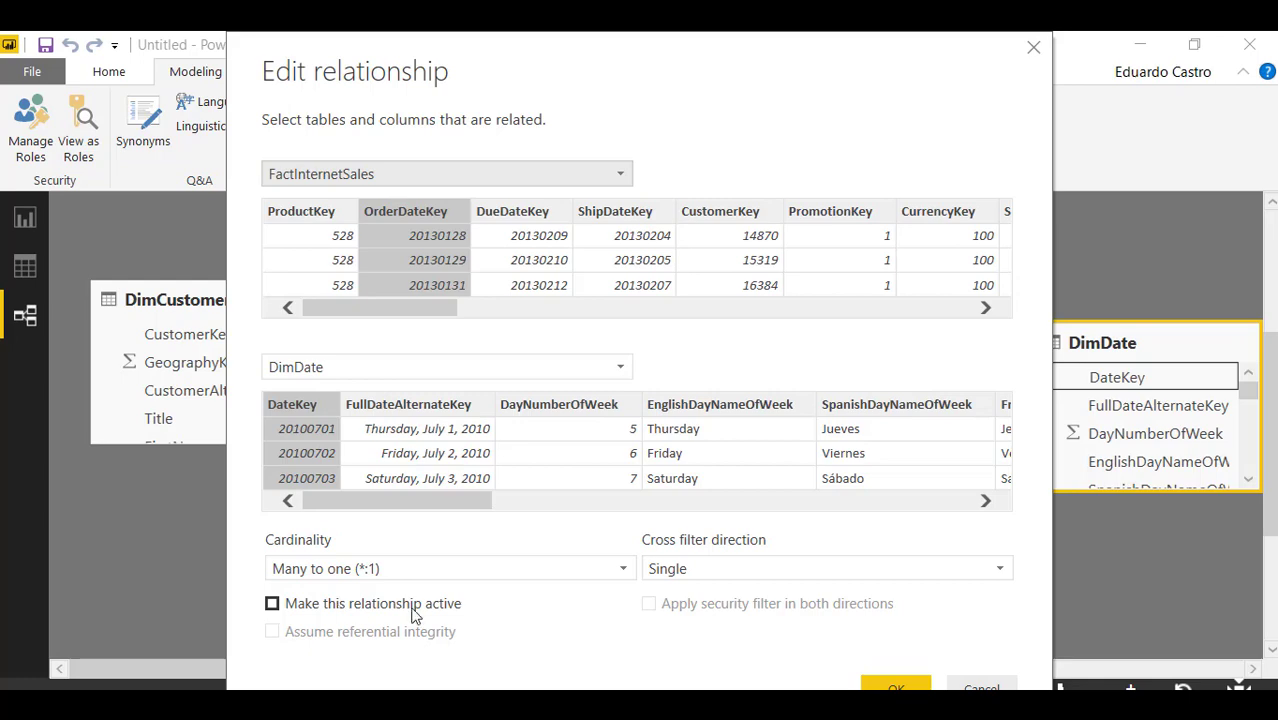
click(981, 687)
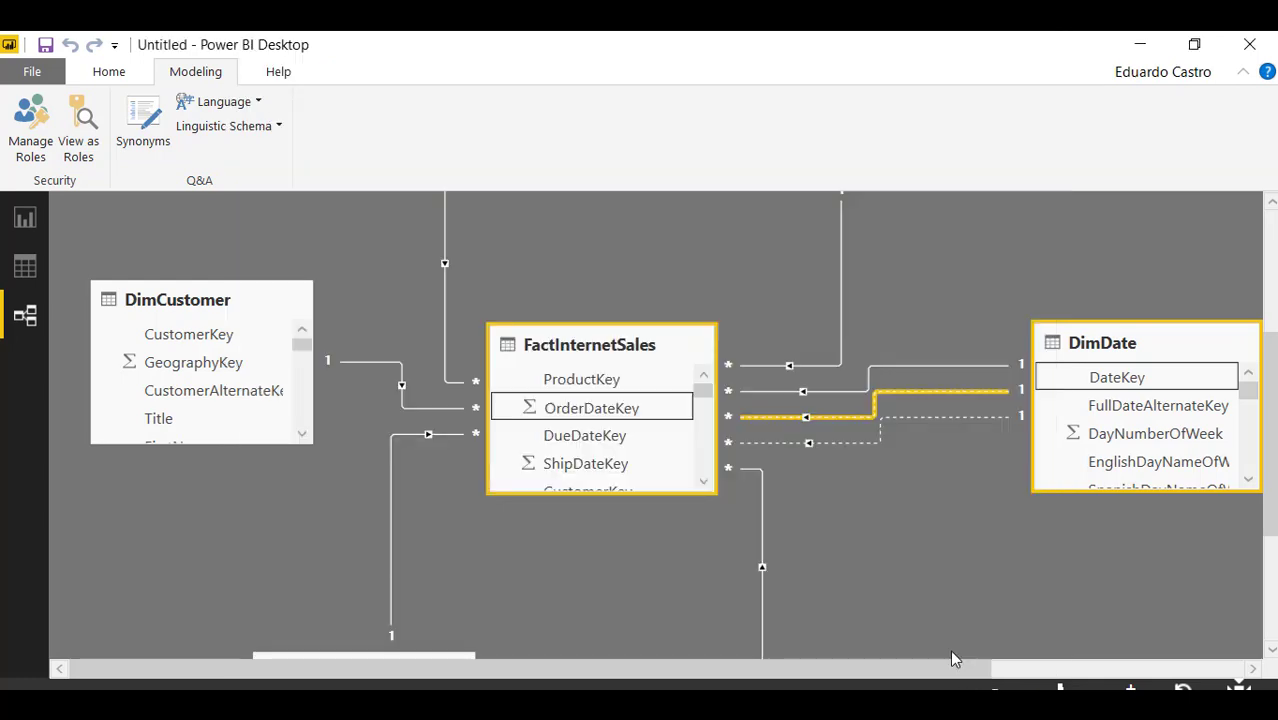
drag(1265, 410, 1270, 362)
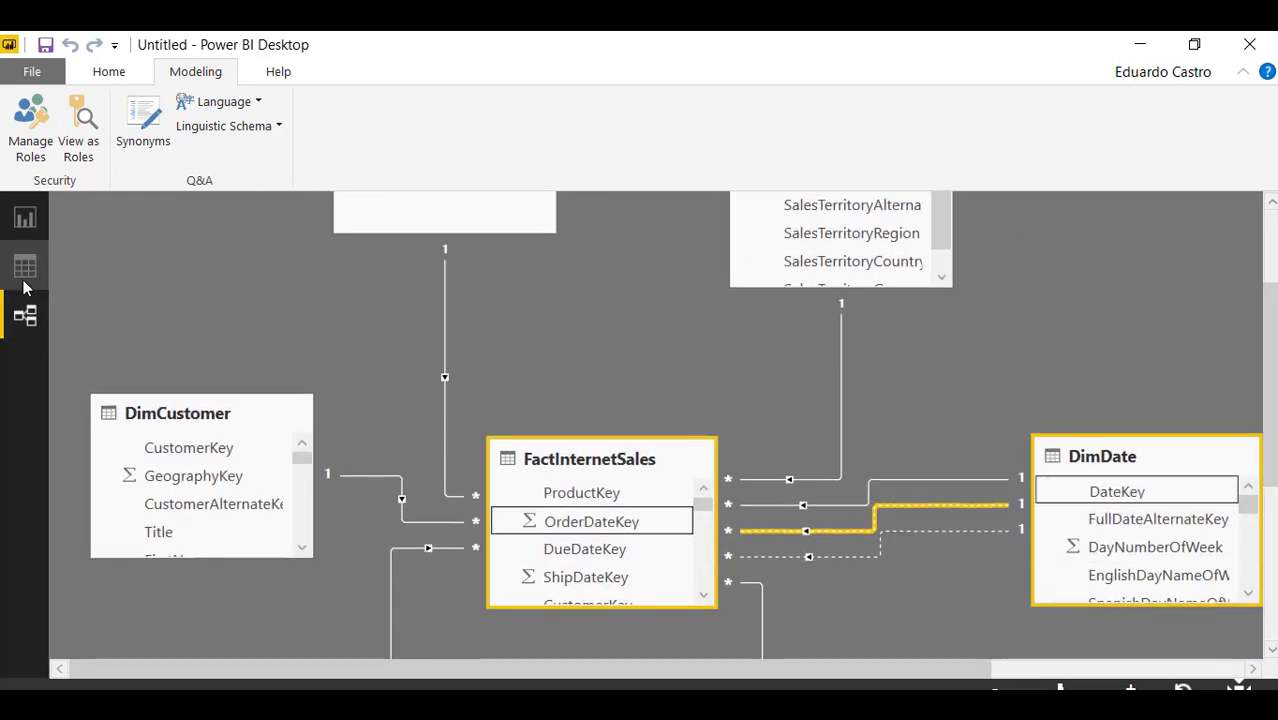
Step: Show the FactInternetSales data with its fields expanded and select the CarrierTrackingNumber column
click(25, 282)
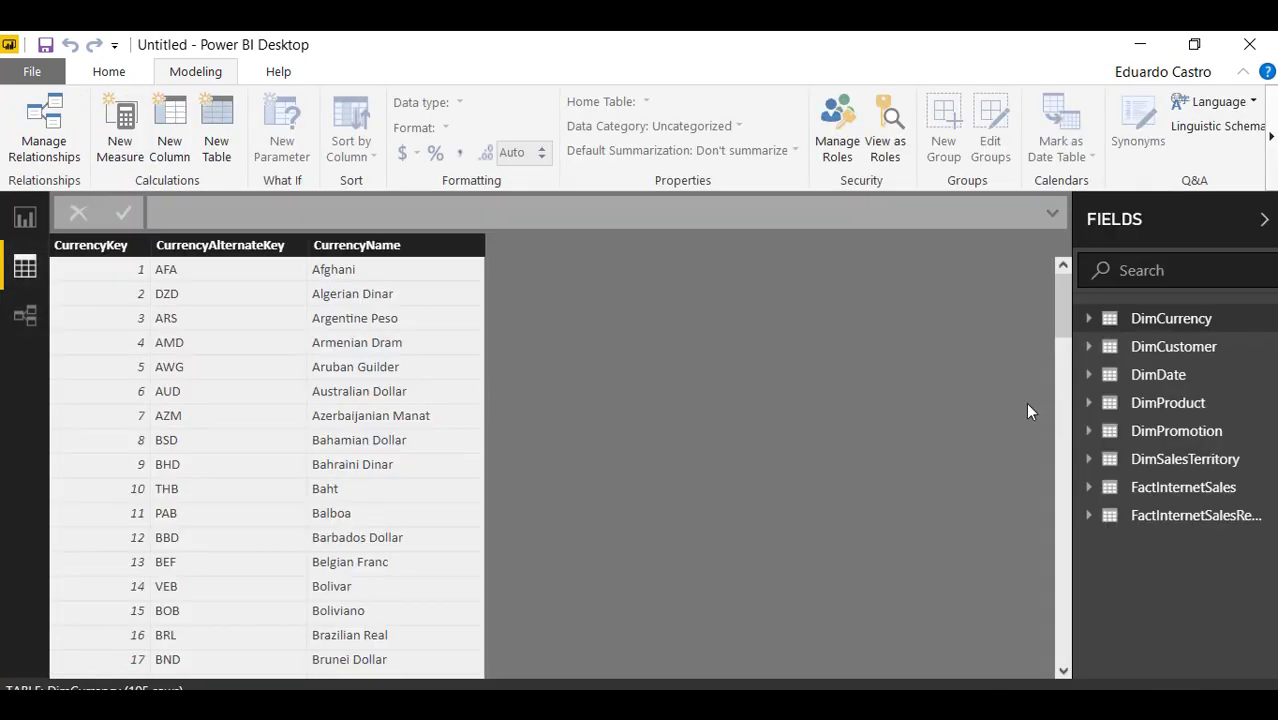
mouse_move(1080, 440)
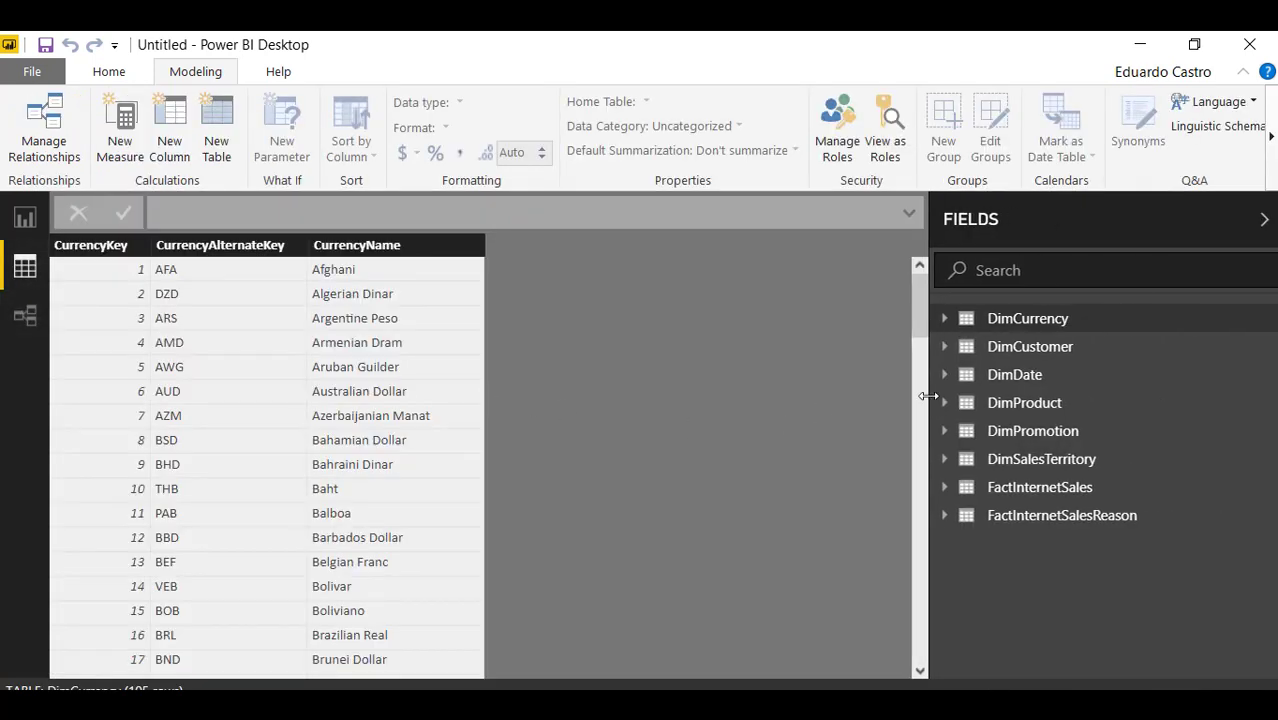
click(950, 489)
scroll(1085, 500, down, 2)
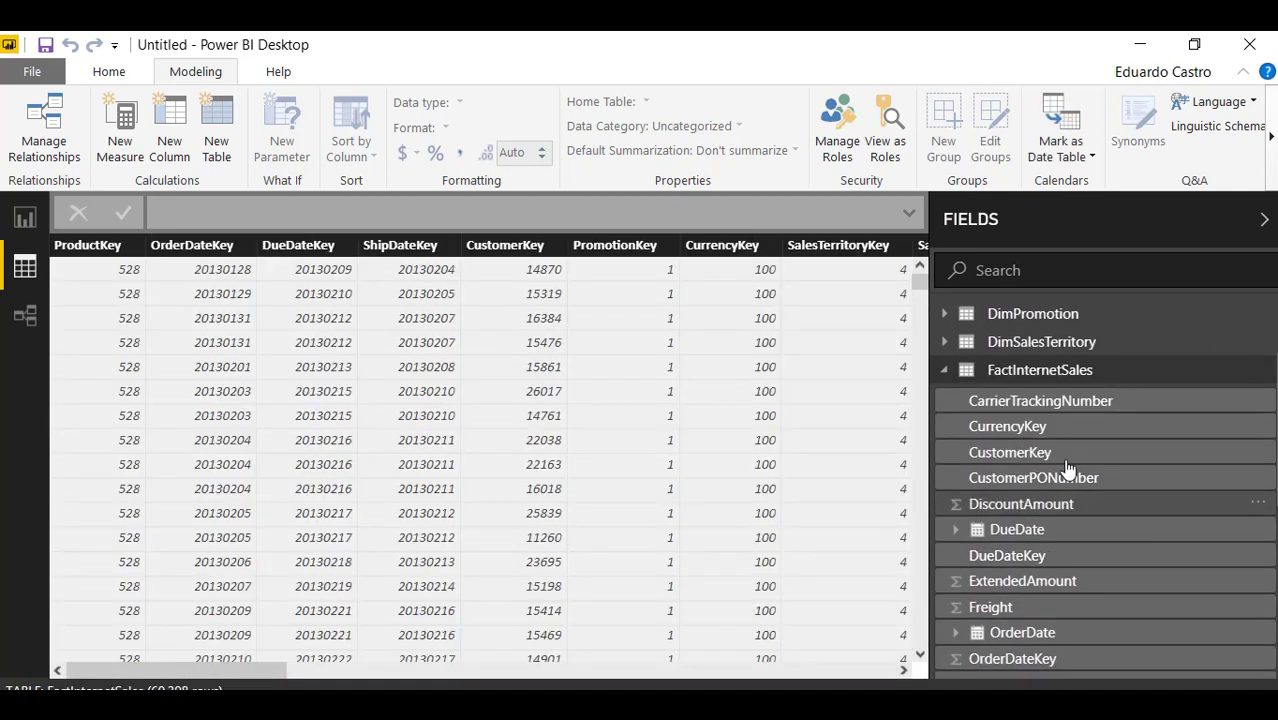
click(1041, 405)
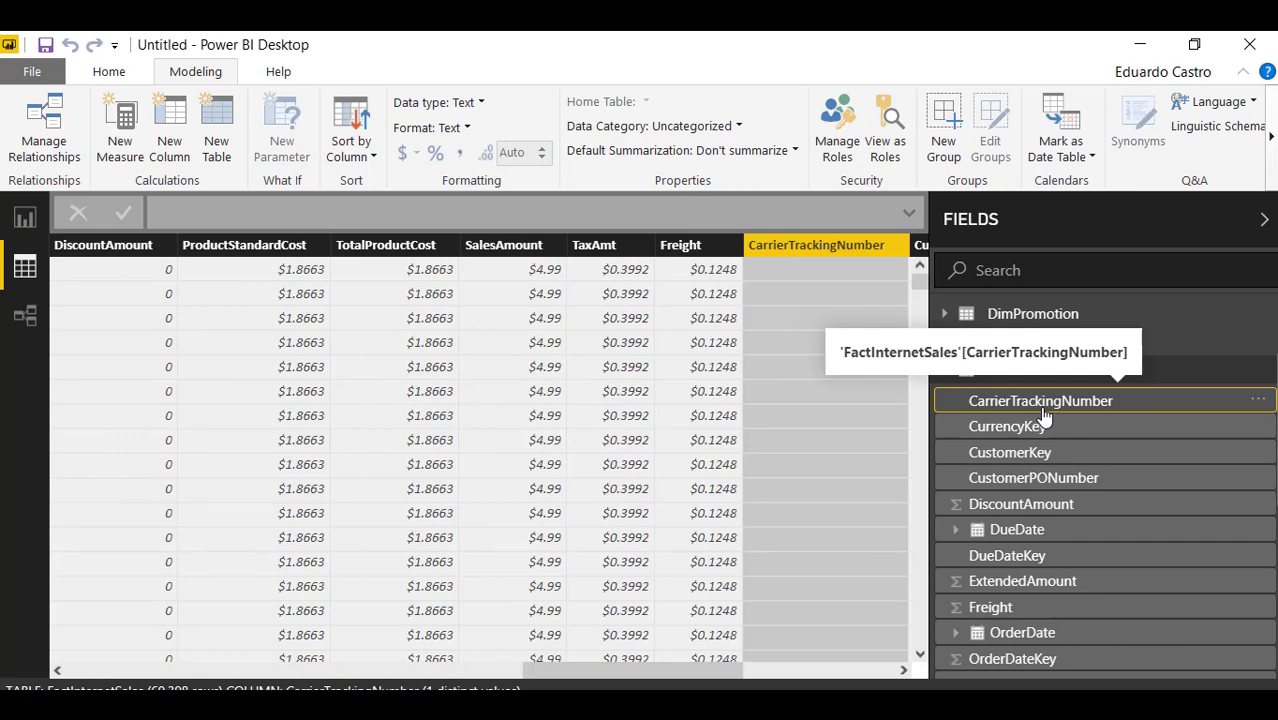
Step: Hide the CarrierTrackingNumber column of FactInternetSales from report view and check the report's field list
right_click(1043, 415)
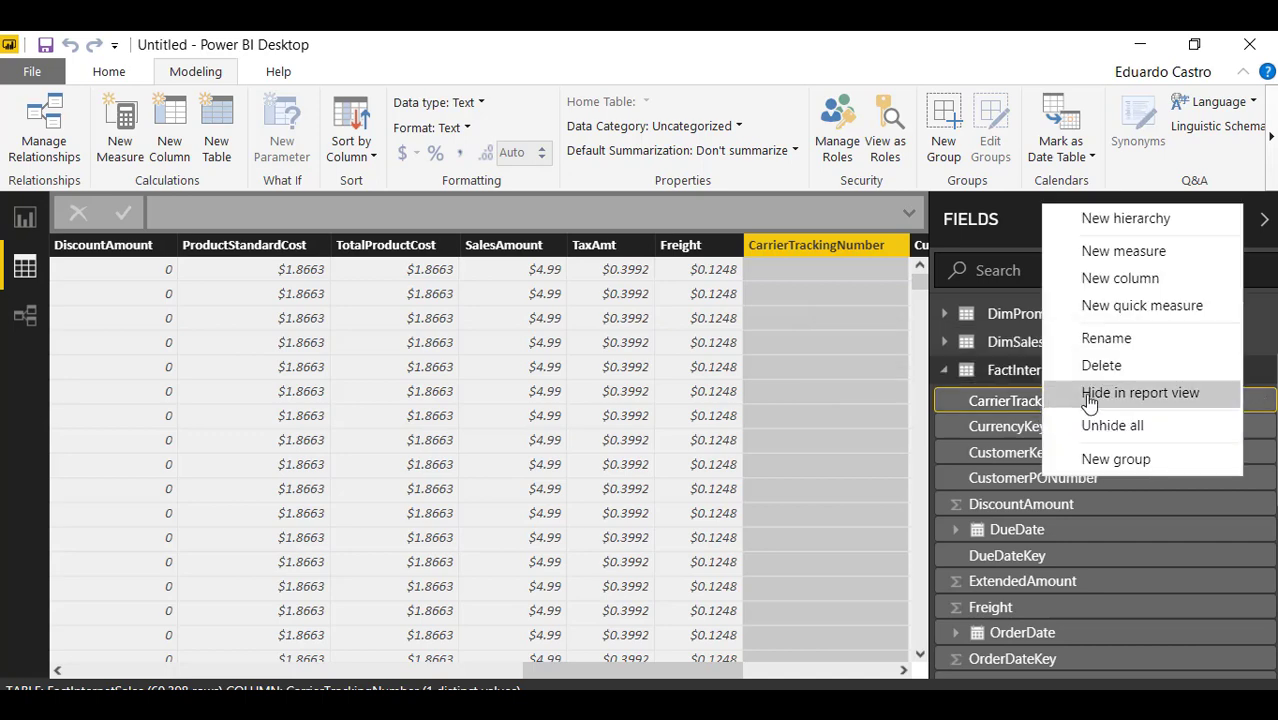
click(1090, 394)
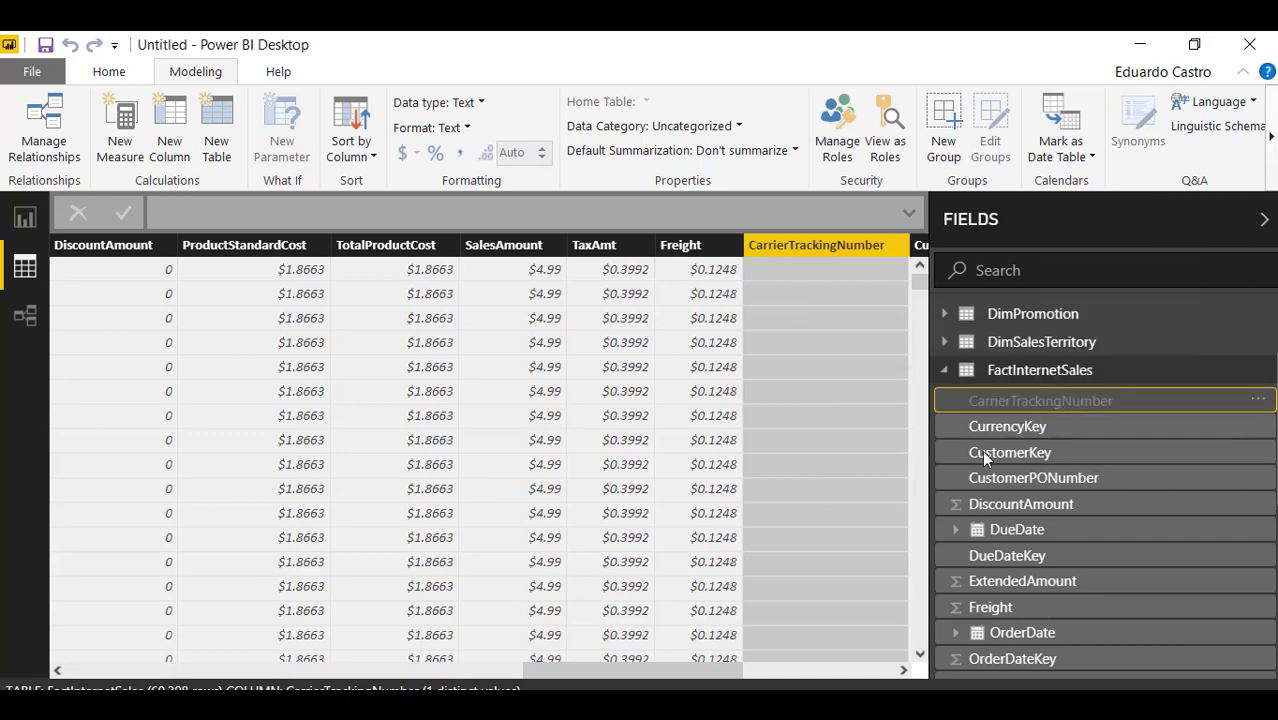
click(26, 217)
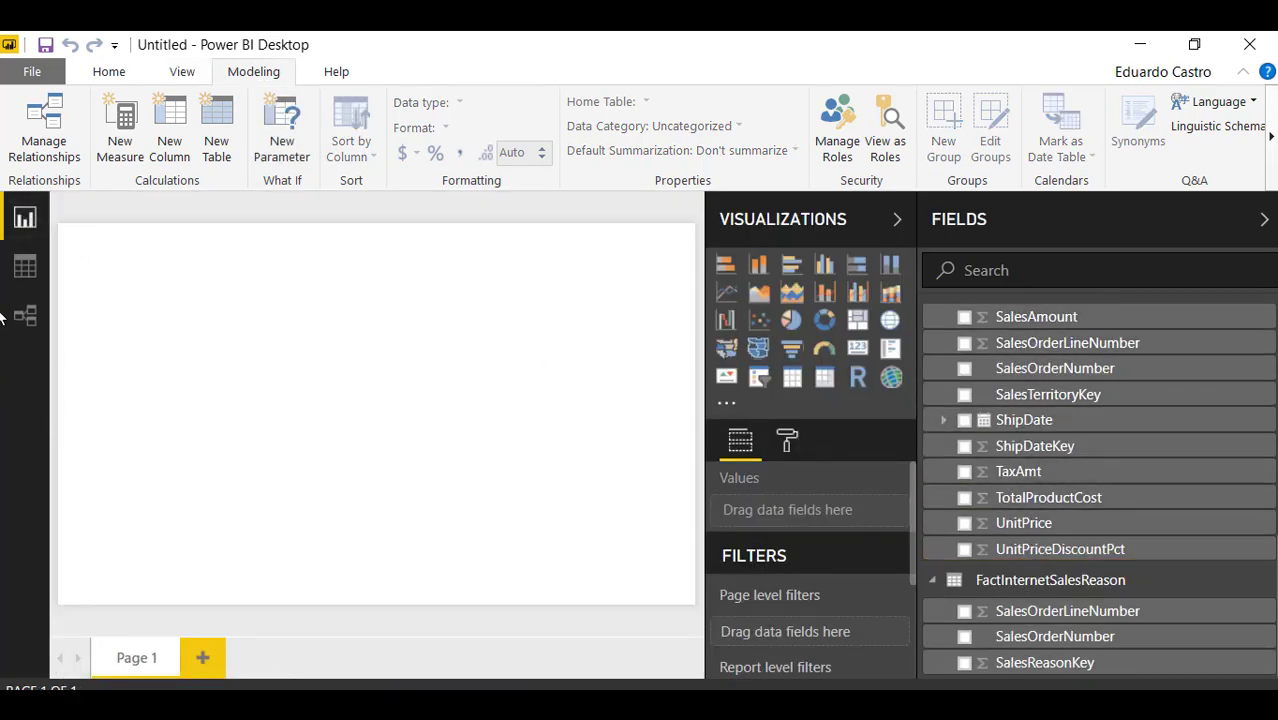
click(26, 268)
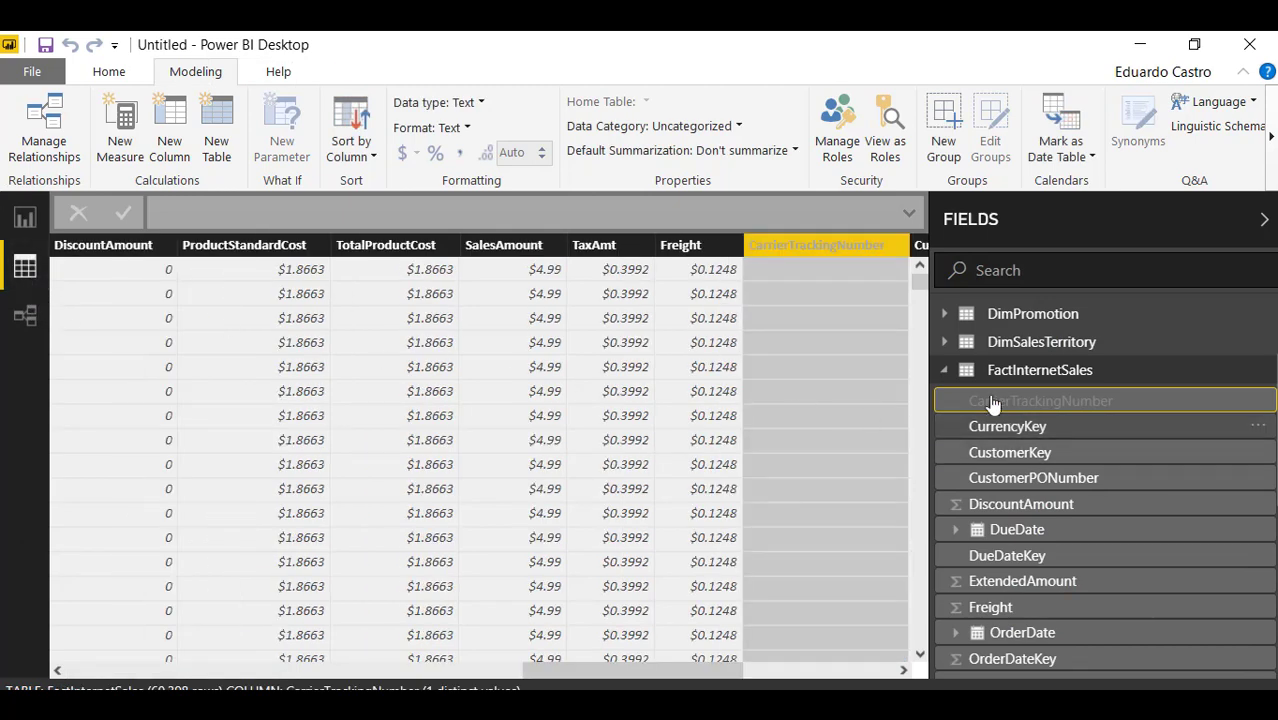
Step: Collapse FactInternetSales, hide the whole FactInternetSalesReason table from report view and collapse its fields
click(942, 372)
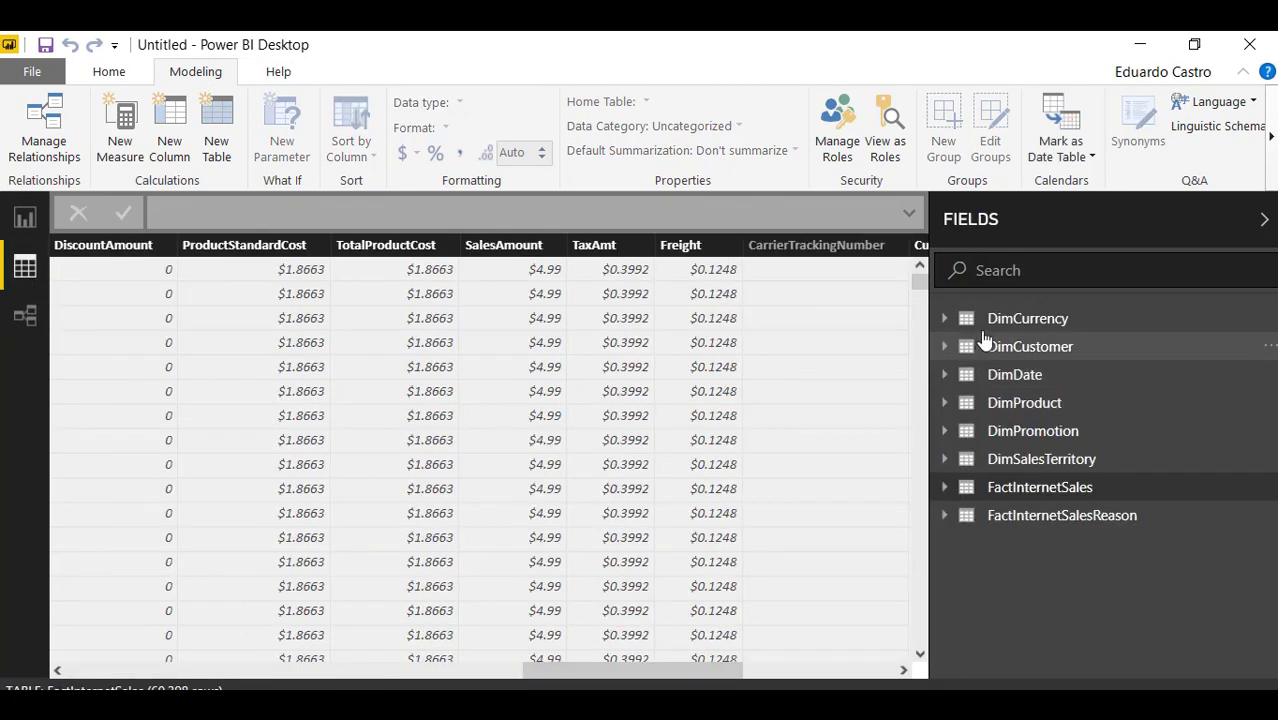
click(1035, 517)
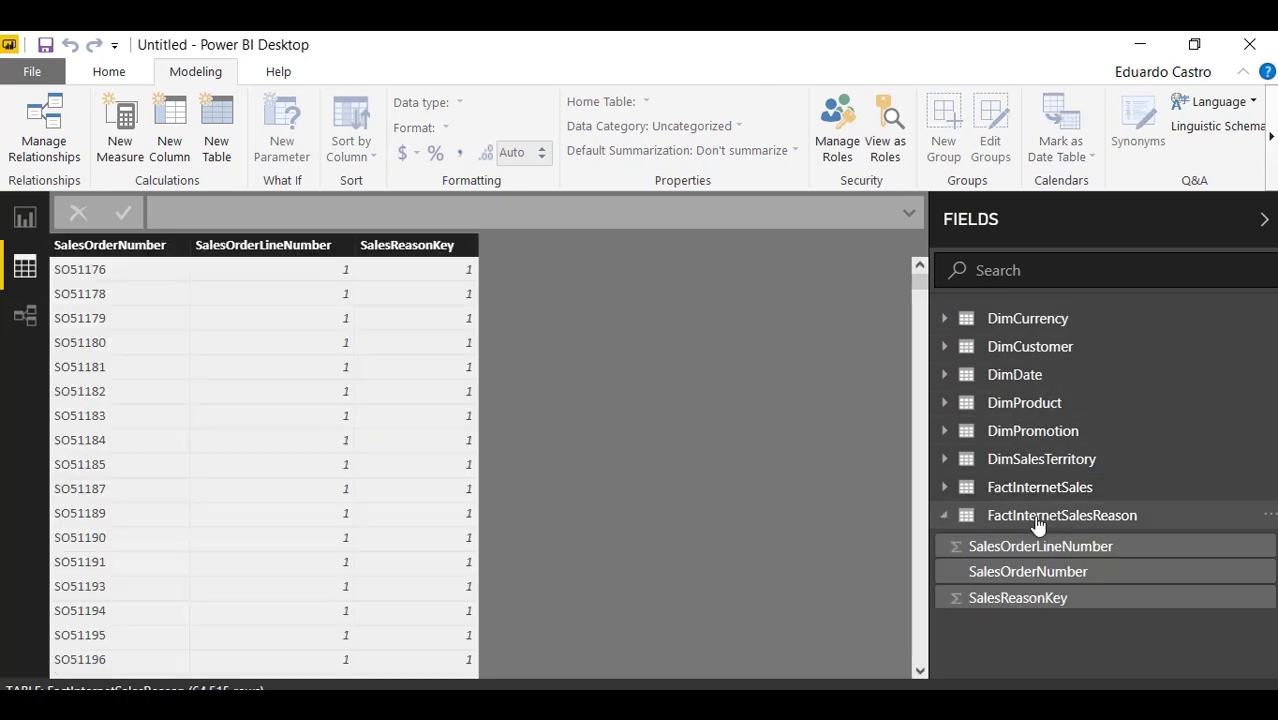
right_click(1038, 522)
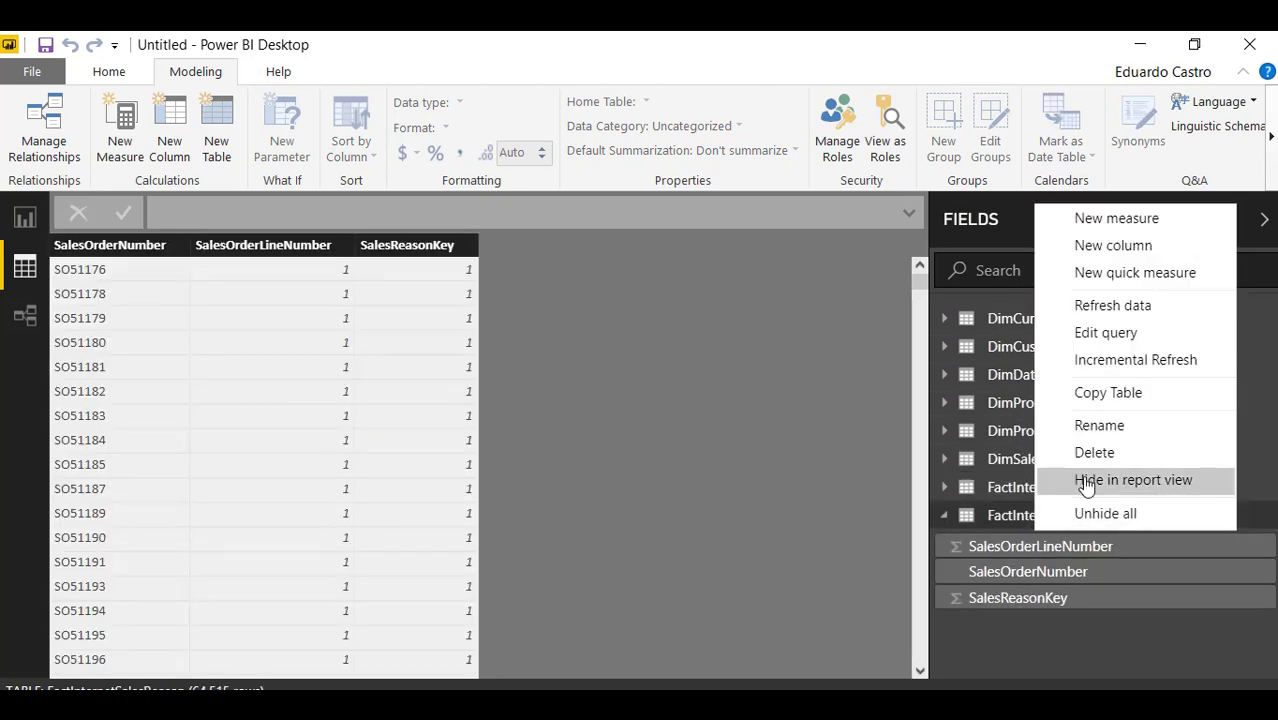
click(1090, 481)
click(943, 515)
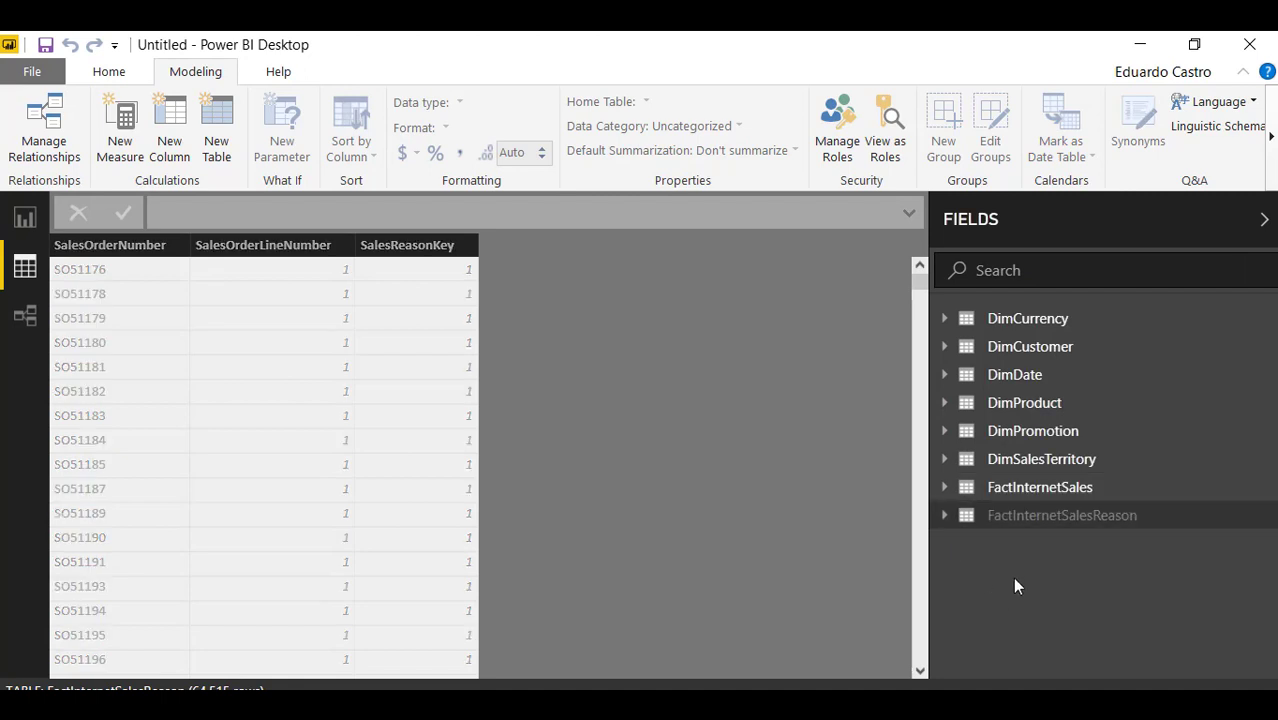
Step: Rename the DimCurrency table as Currency
click(1017, 328)
double_click(1017, 325)
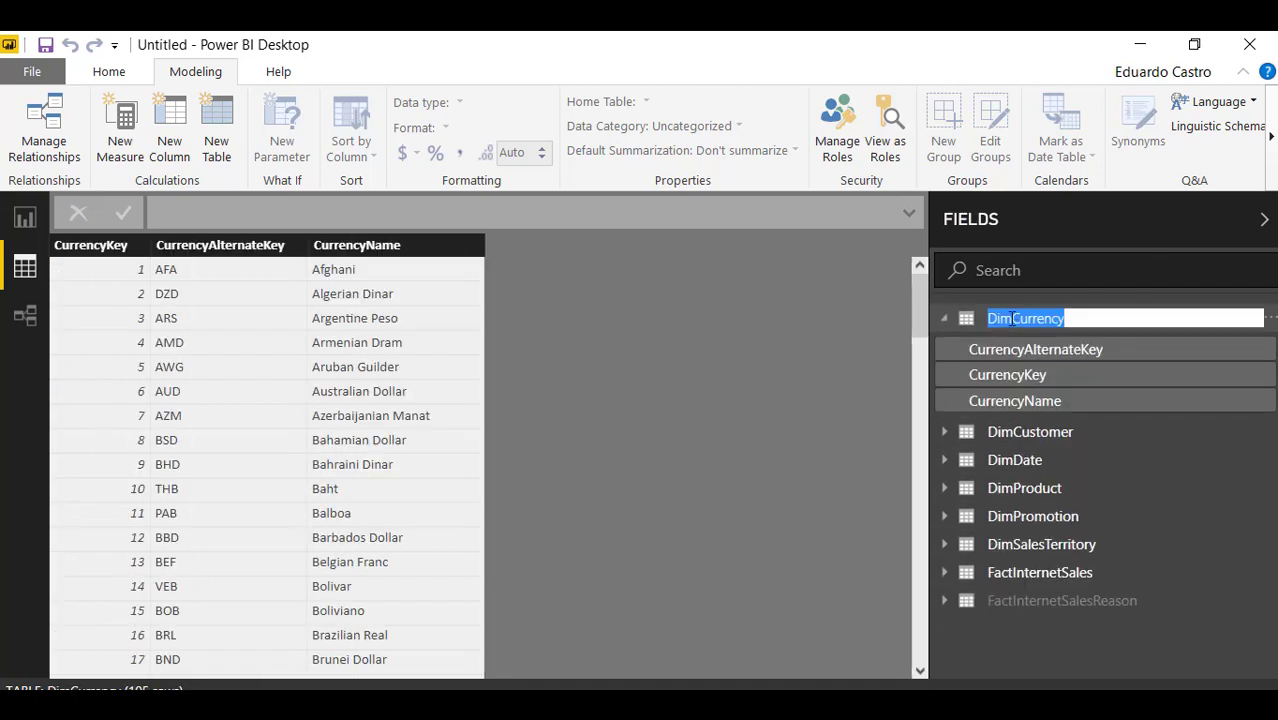
click(1012, 318)
key(BackSpace)
key(BackSpace)
key(BackSpace)
key(Return)
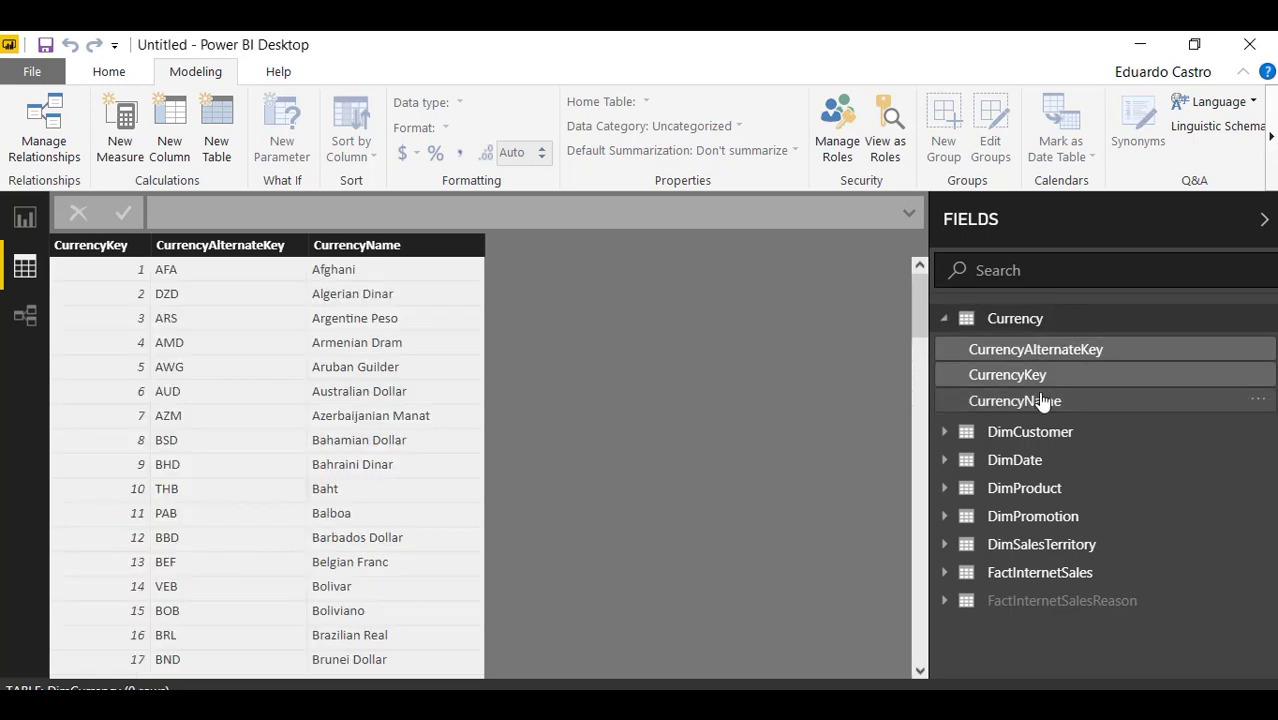
Step: Rename the DimCustomer table as Customer
click(1034, 440)
double_click(1036, 443)
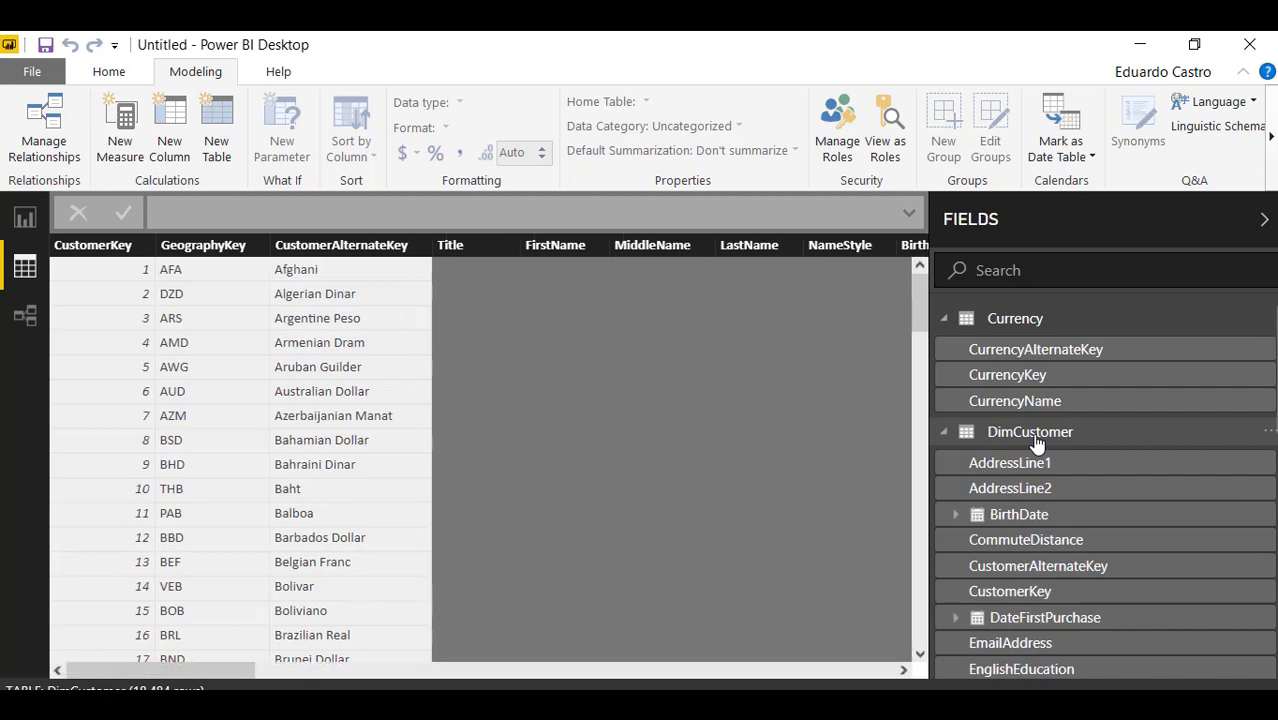
click(1013, 432)
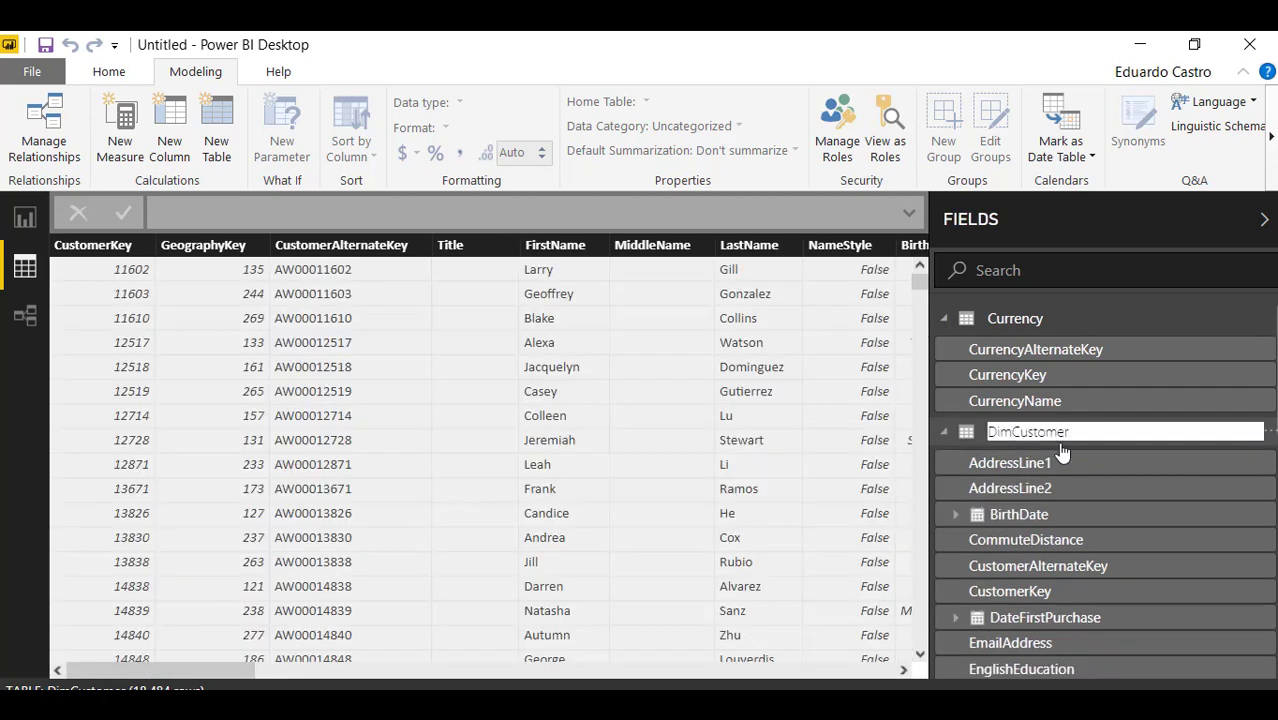
key(BackSpace)
key(BackSpace)
key(BackSpace)
key(Return)
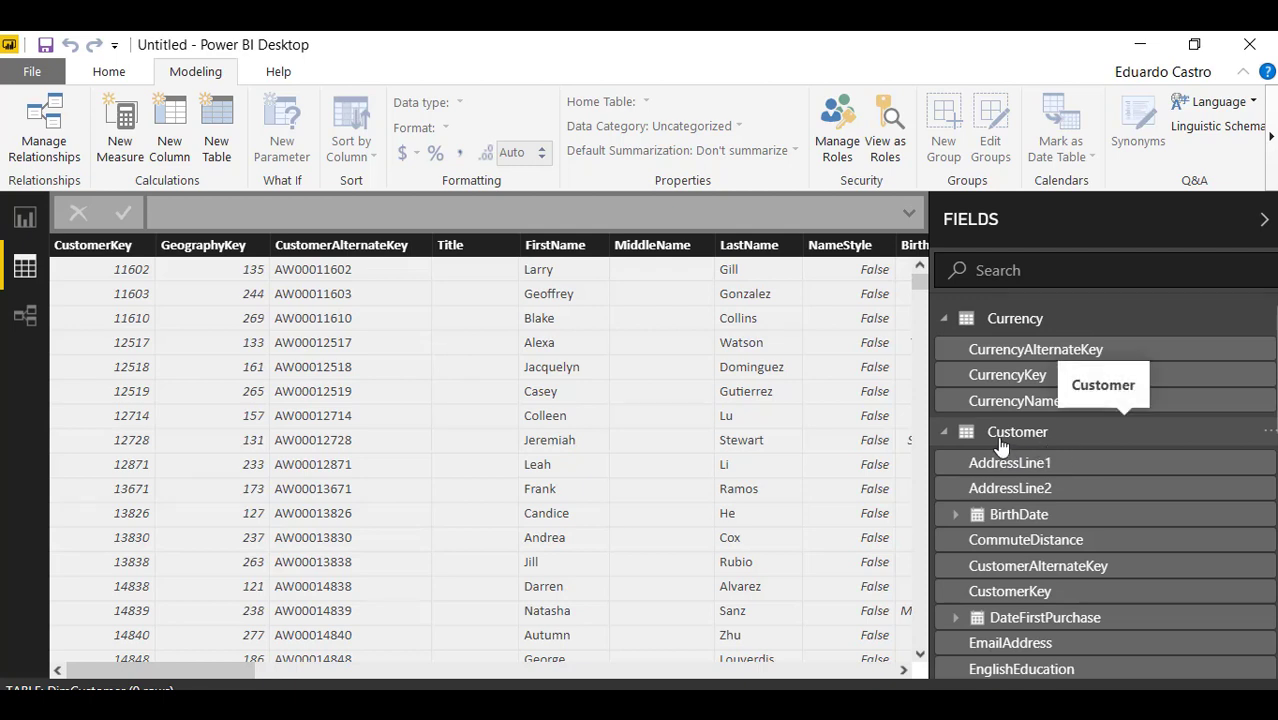
Step: Add a calculated column to the Customer table and name it NombreCompleto in its formula
click(394, 366)
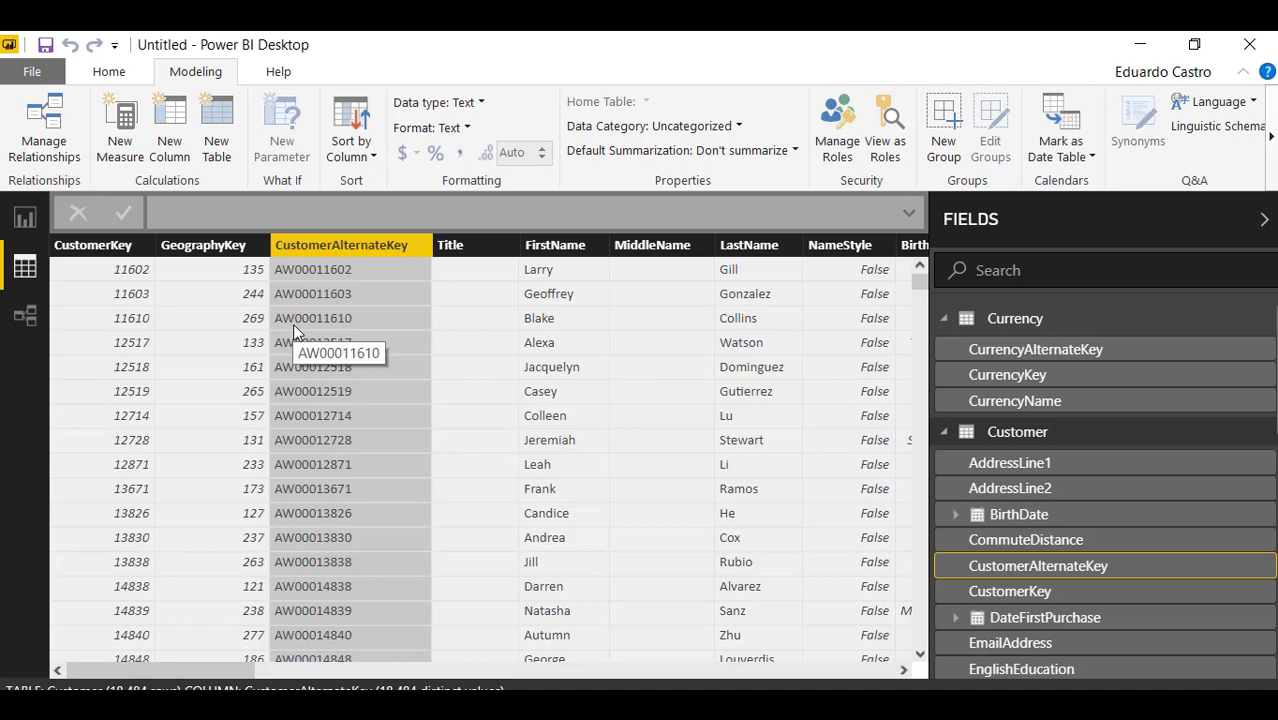
click(110, 78)
click(195, 74)
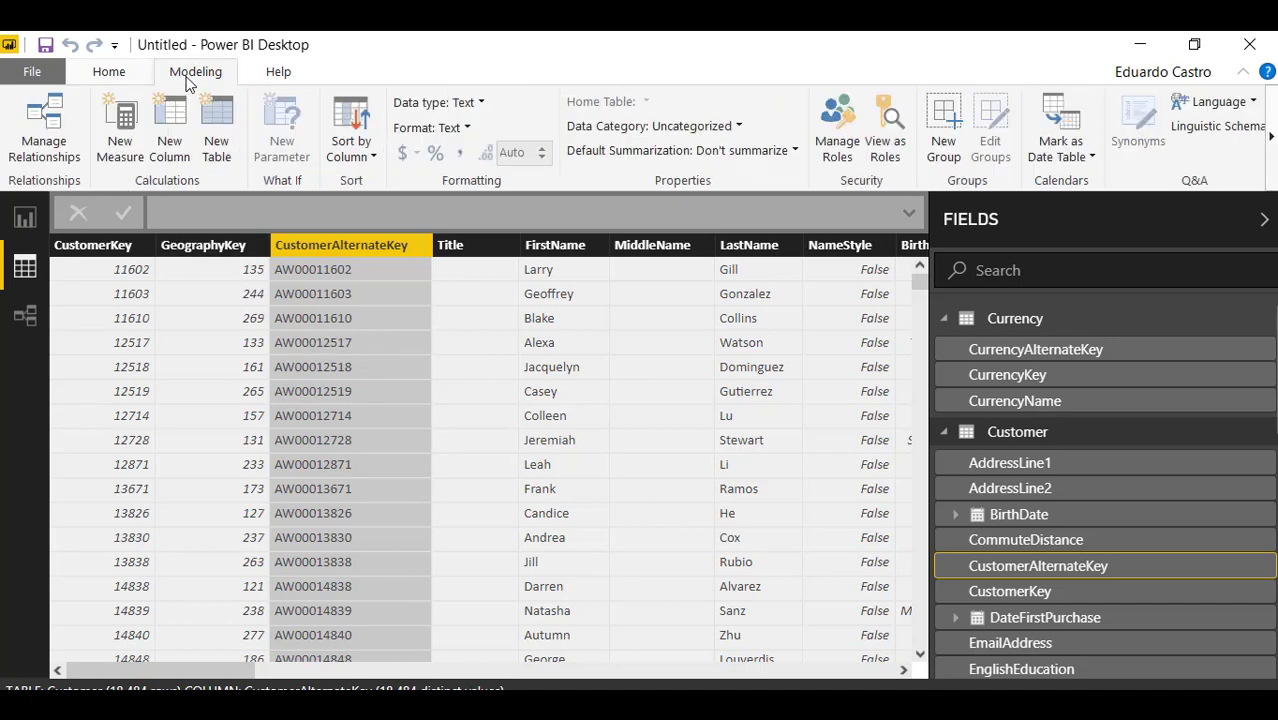
click(178, 136)
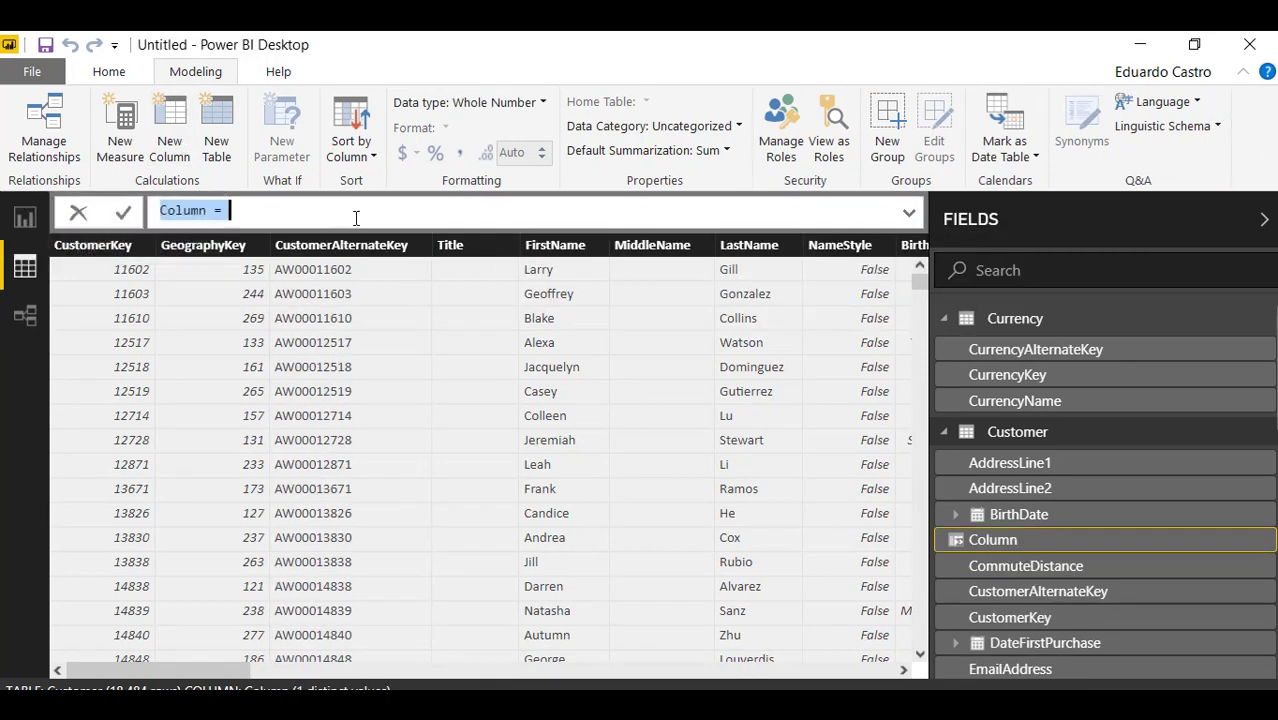
click(355, 218)
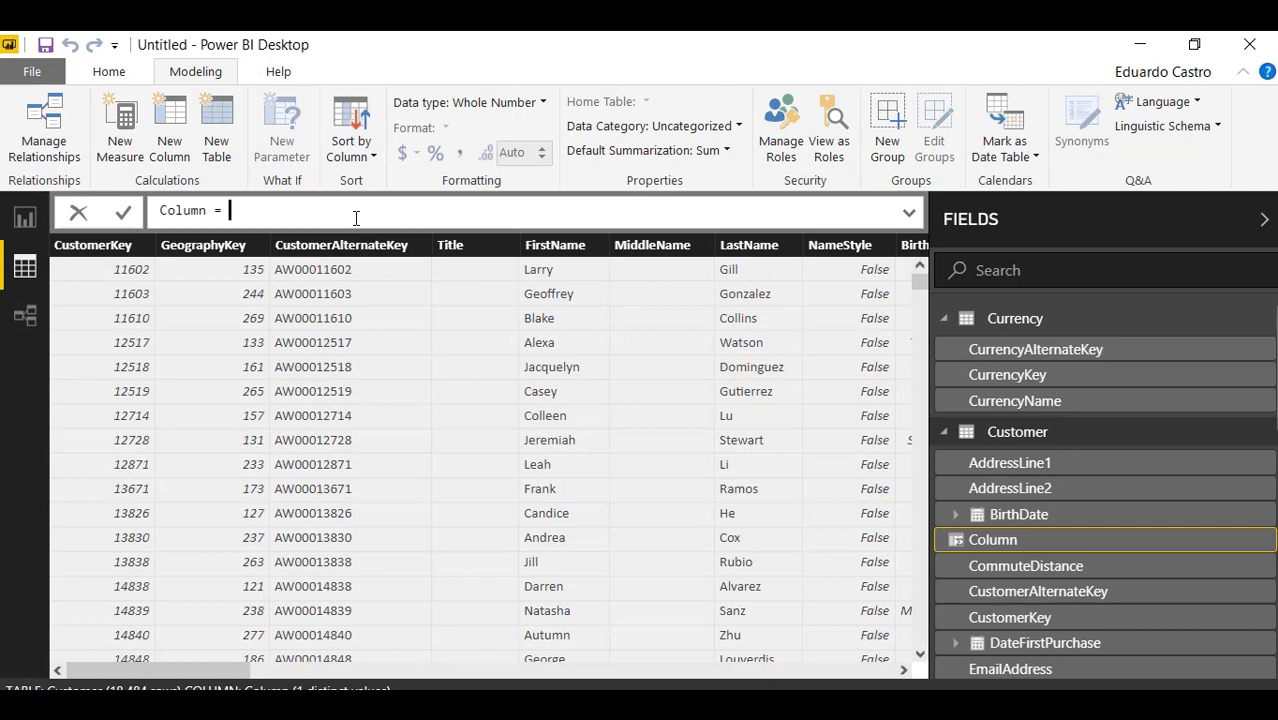
double_click(186, 210)
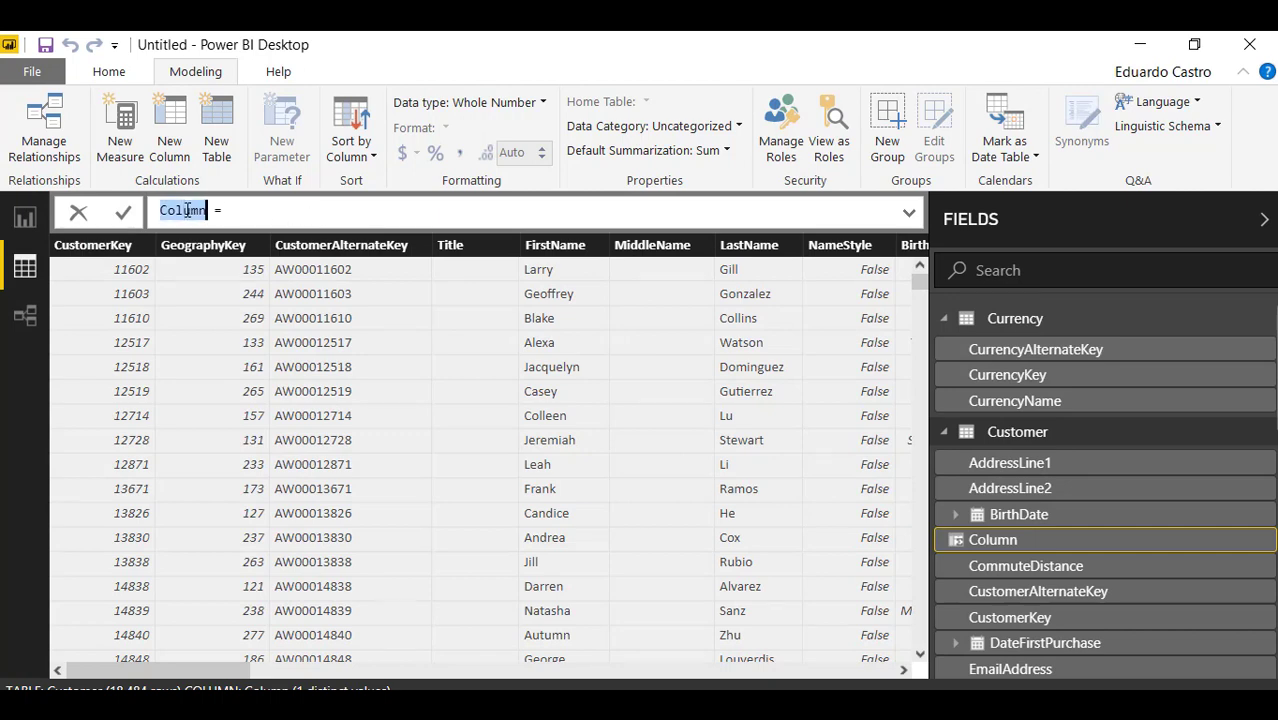
text(NombreC)
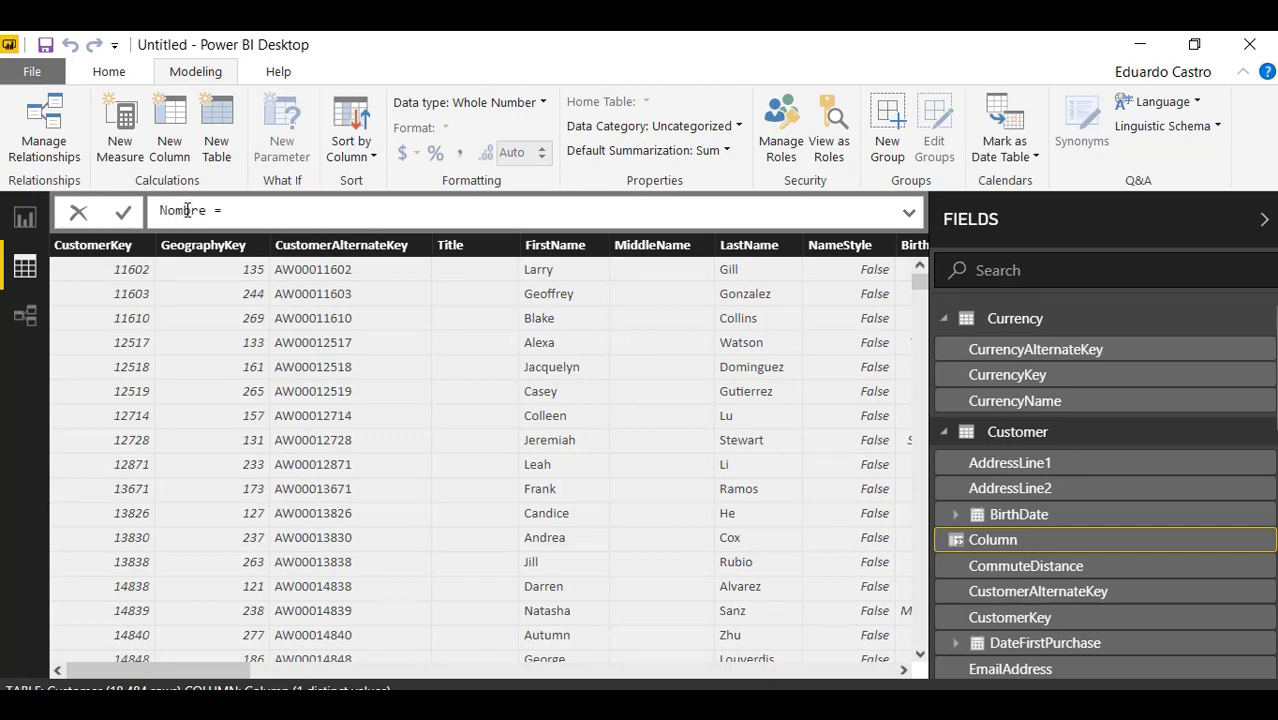
text(ompleto)
key(Right)
key(Right)
Step: Begin the NombreCompleto expression with a reference to Customer[FirstName]
text(cus)
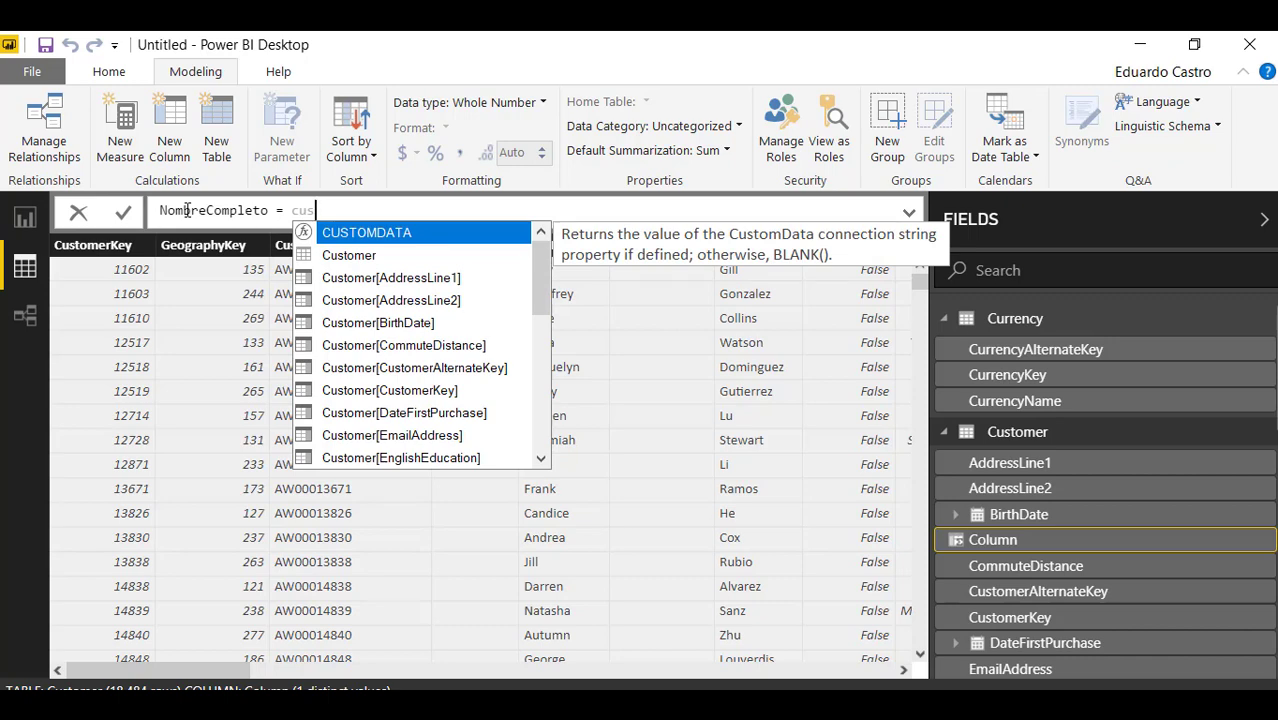
key(Down)
key(Down)
key(Down)
key(Down)
key(Down)
key(Down)
key(Down)
key(Down)
key(Down)
key(Down)
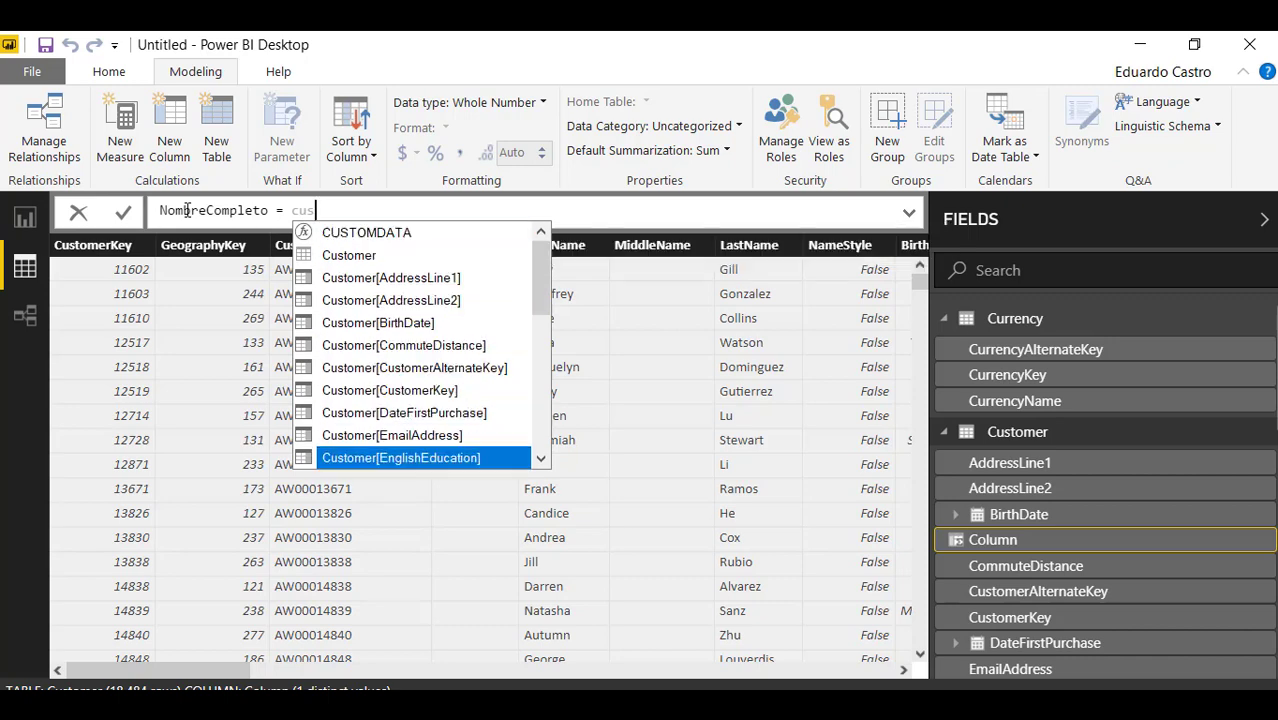
key(Down)
key(Down)
key(Down)
key(Down)
key(Down)
key(Down)
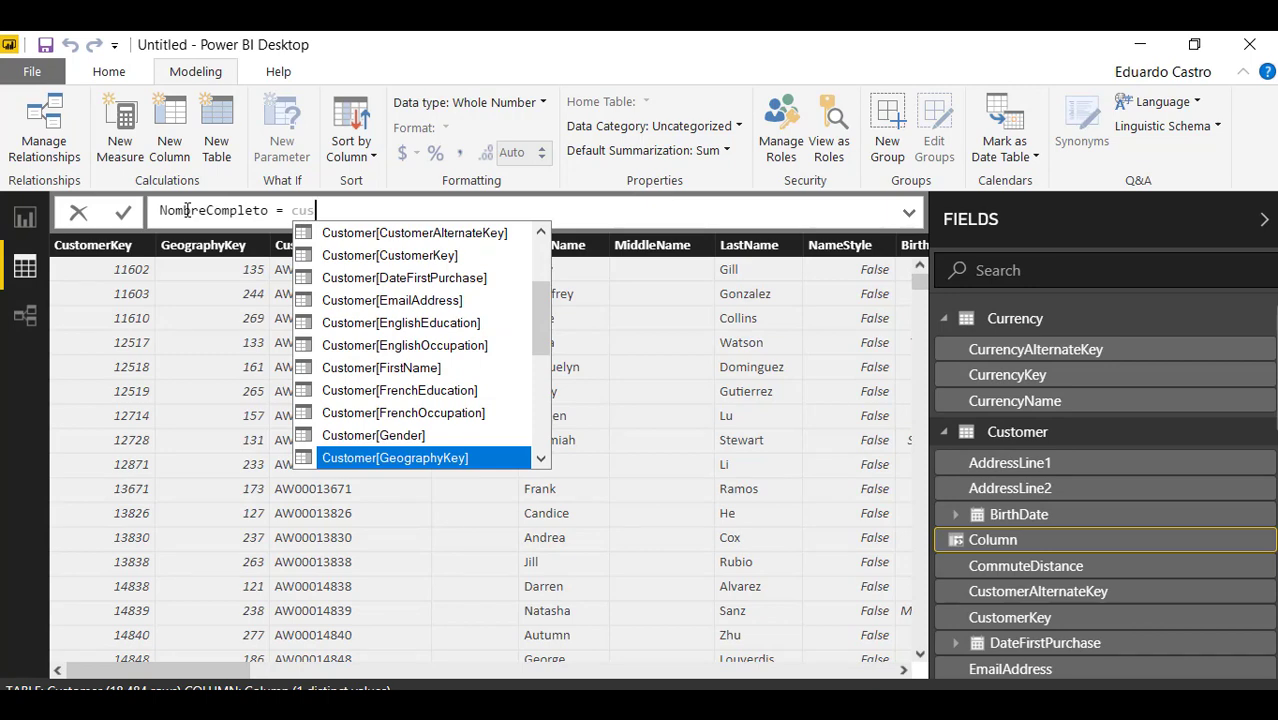
key(Up)
key(Up)
key(Up)
key(Up)
key(Tab)
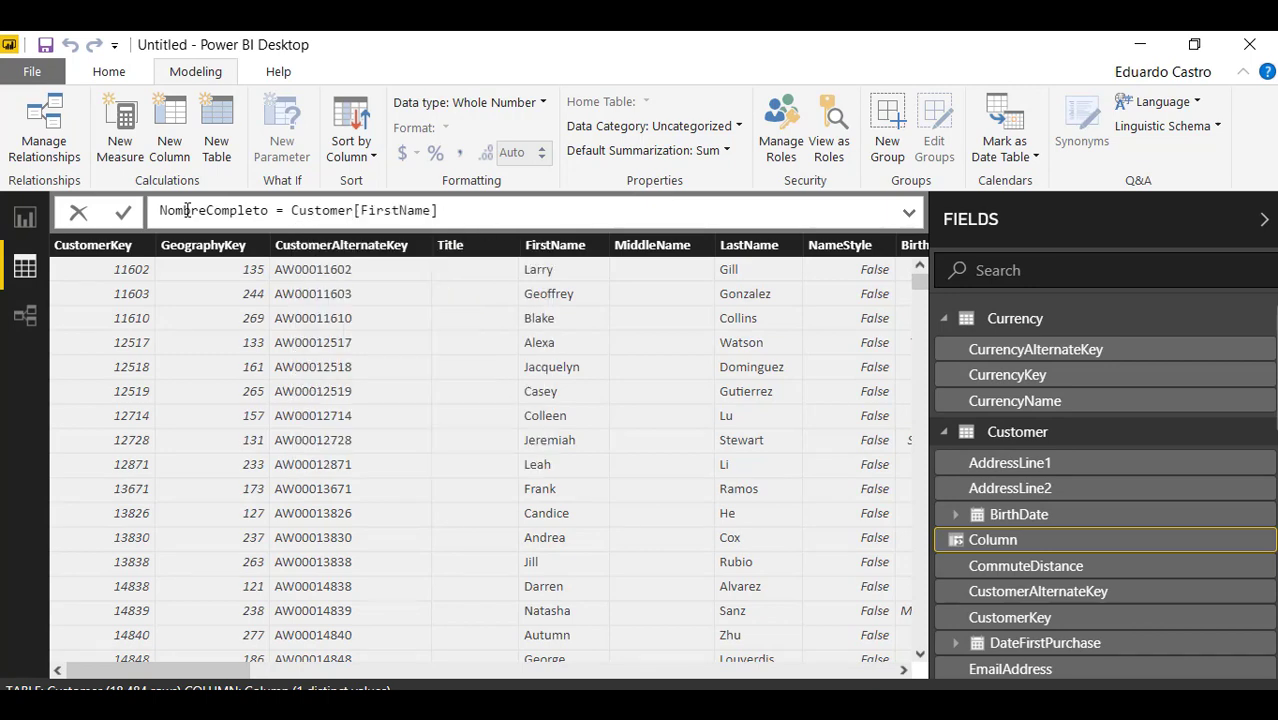
Step: Complete the NombreCompleto formula by appending & " " & Customer[LastName] and commit it
text(& " " & custo)
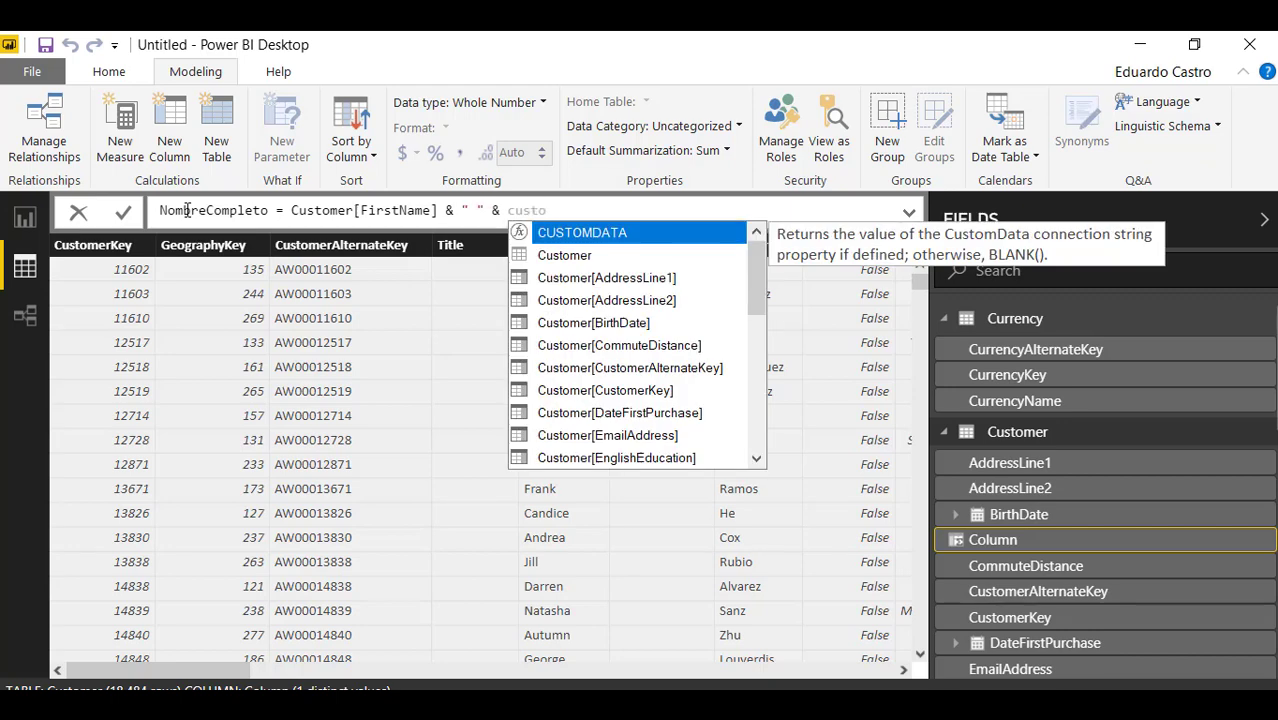
key(Down)
key(Down)
key(Down)
key(Down)
key(Down)
key(Down)
key(Down)
key(Down)
key(Down)
key(Down)
key(Down)
key(Down)
key(Down)
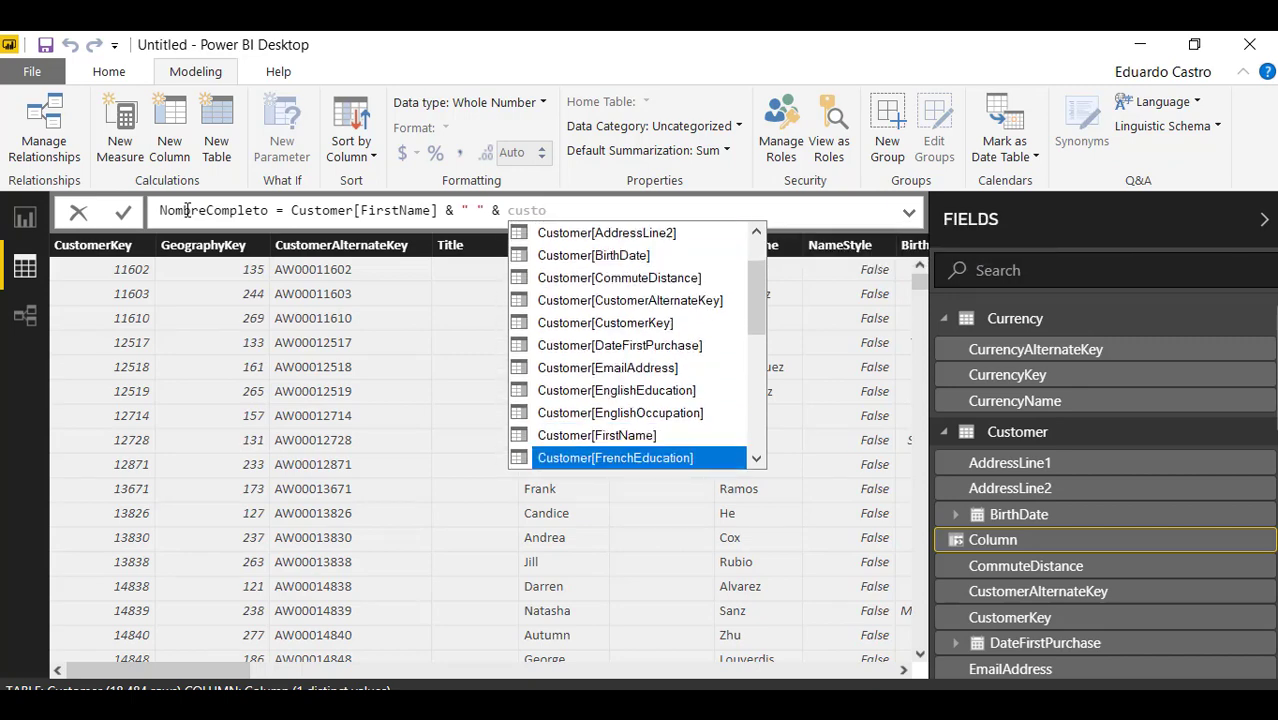
key(Down)
key(Down)
key(Down)
key(Down)
key(Down)
key(Down)
key(Up)
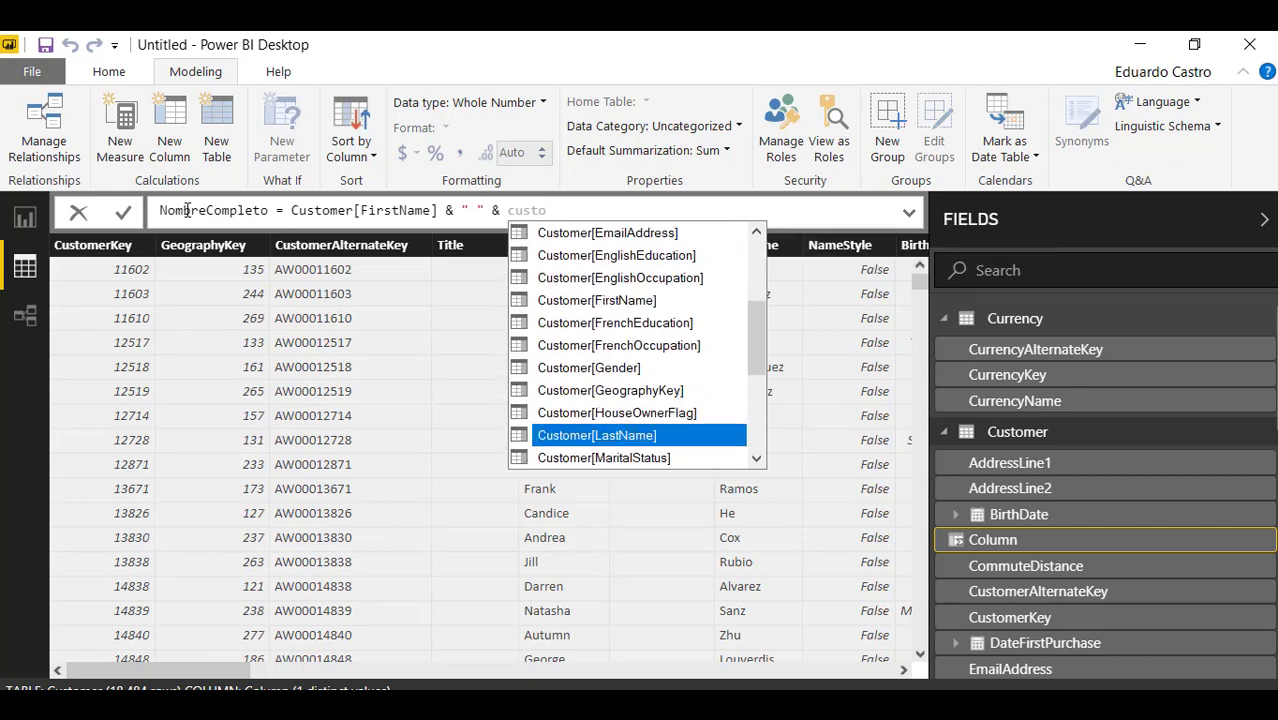
key(Tab)
key(Return)
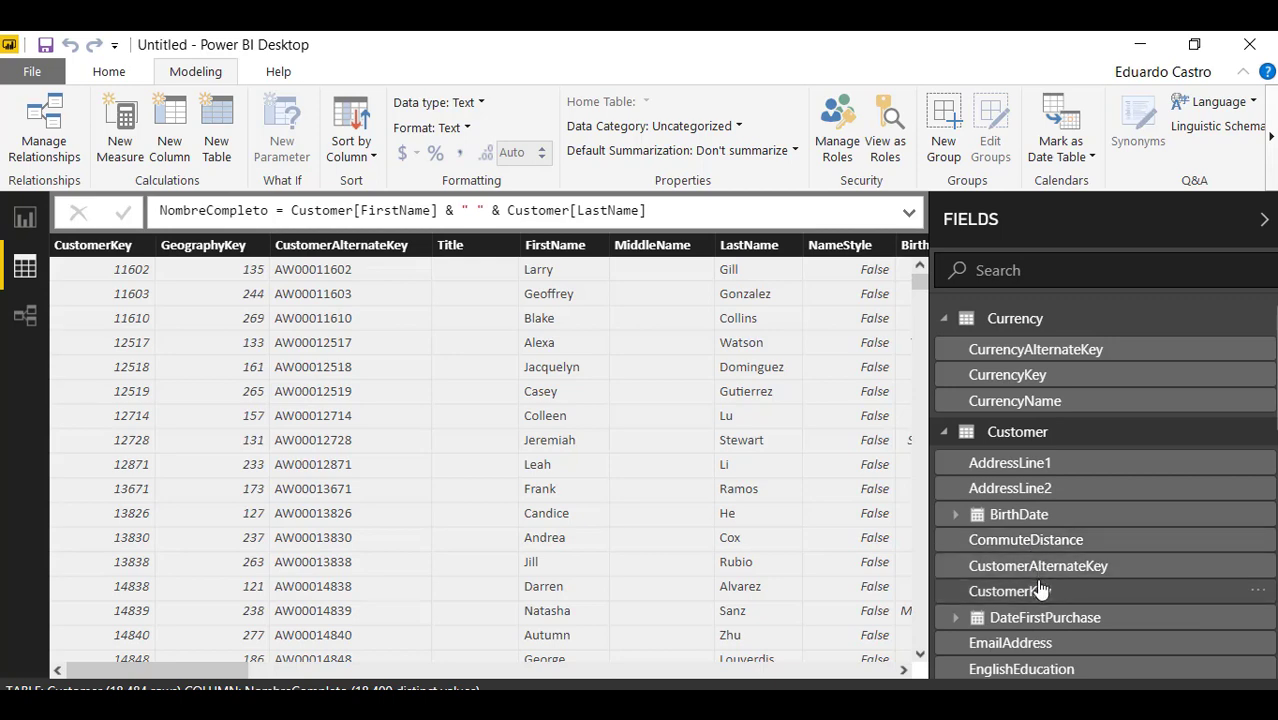
Step: Locate NombreCompleto among the Customer fields and examine its values in the data table
scroll(1040, 590, down, 3)
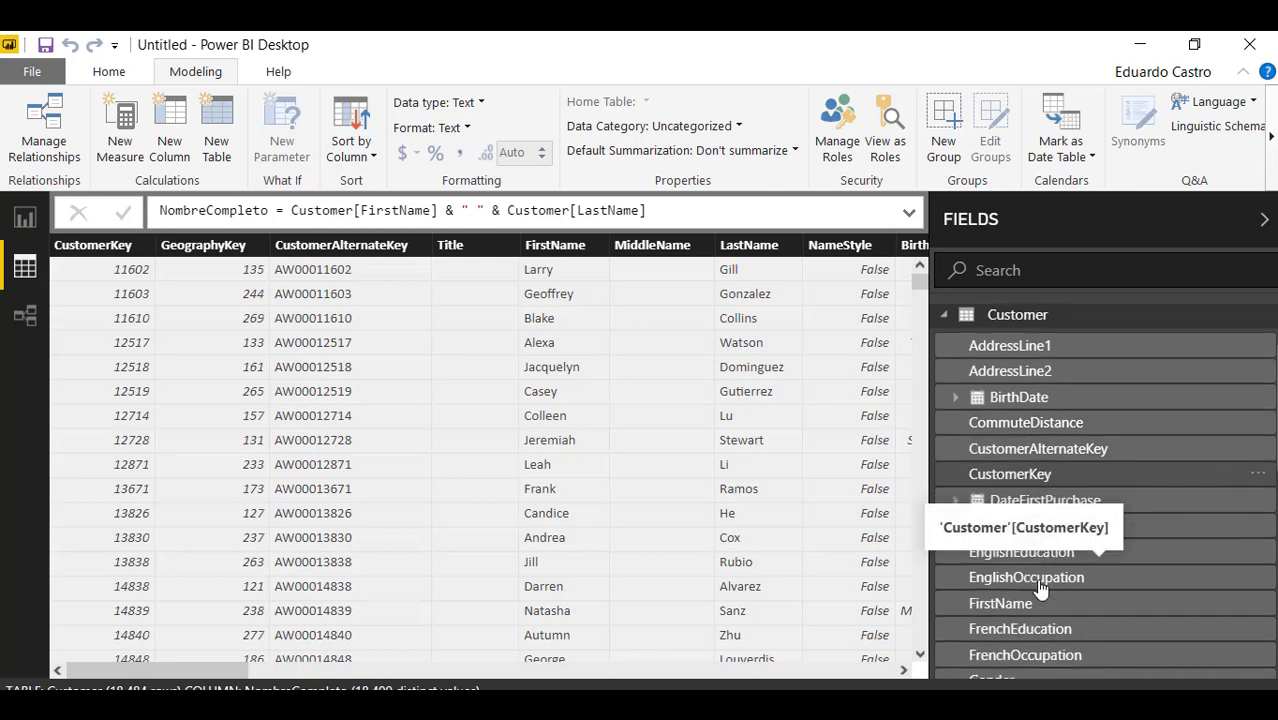
scroll(1040, 590, down, 6)
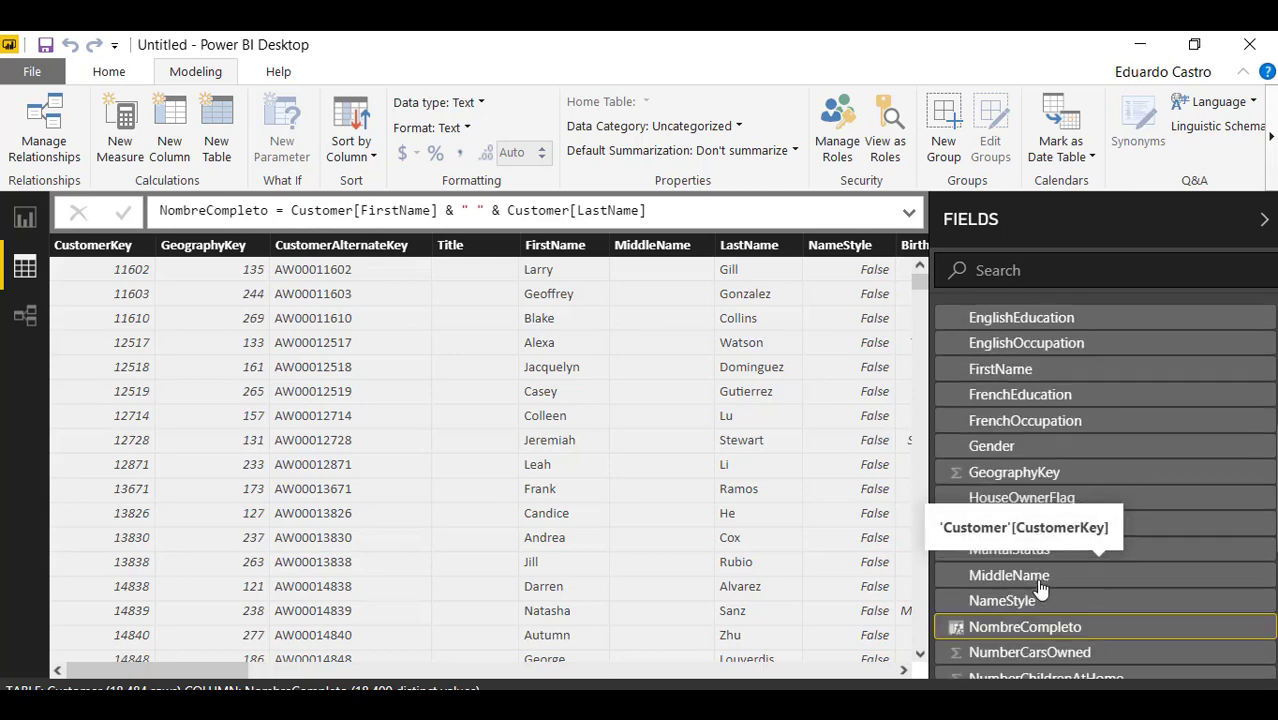
scroll(1050, 603, down, 6)
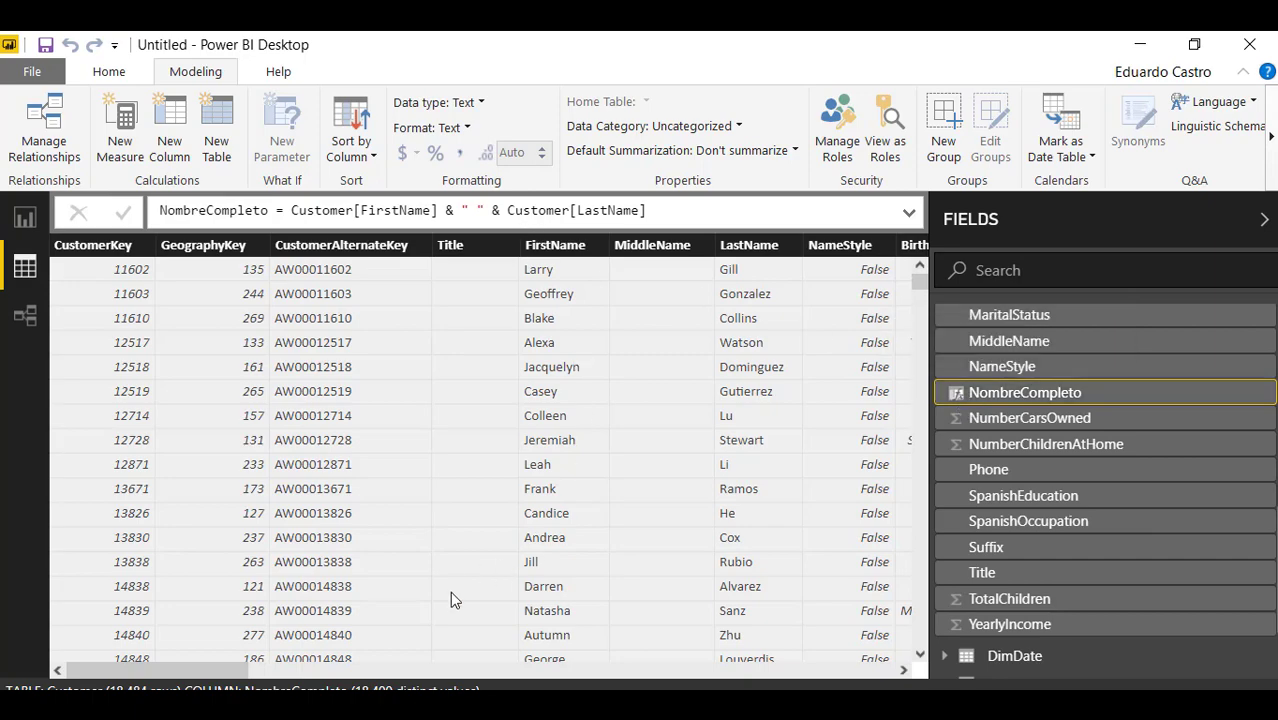
drag(210, 675, 886, 652)
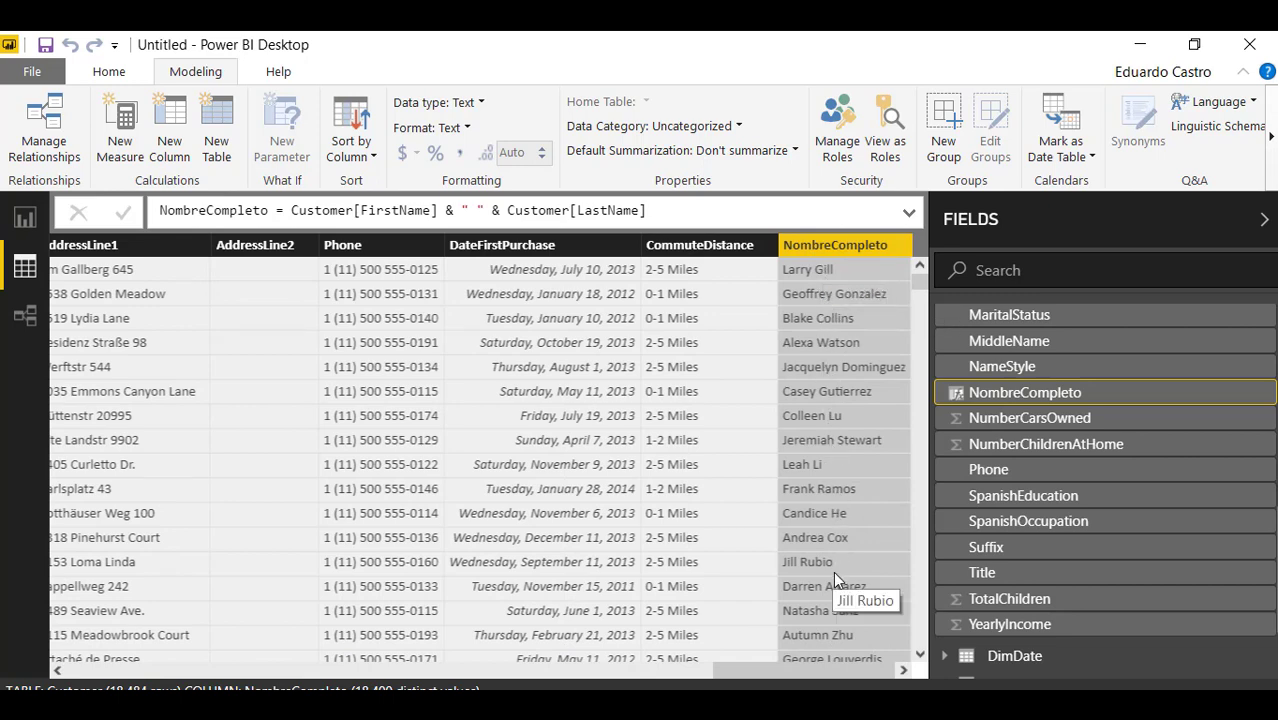
scroll(835, 571, down, 15)
scroll(835, 574, down, 17)
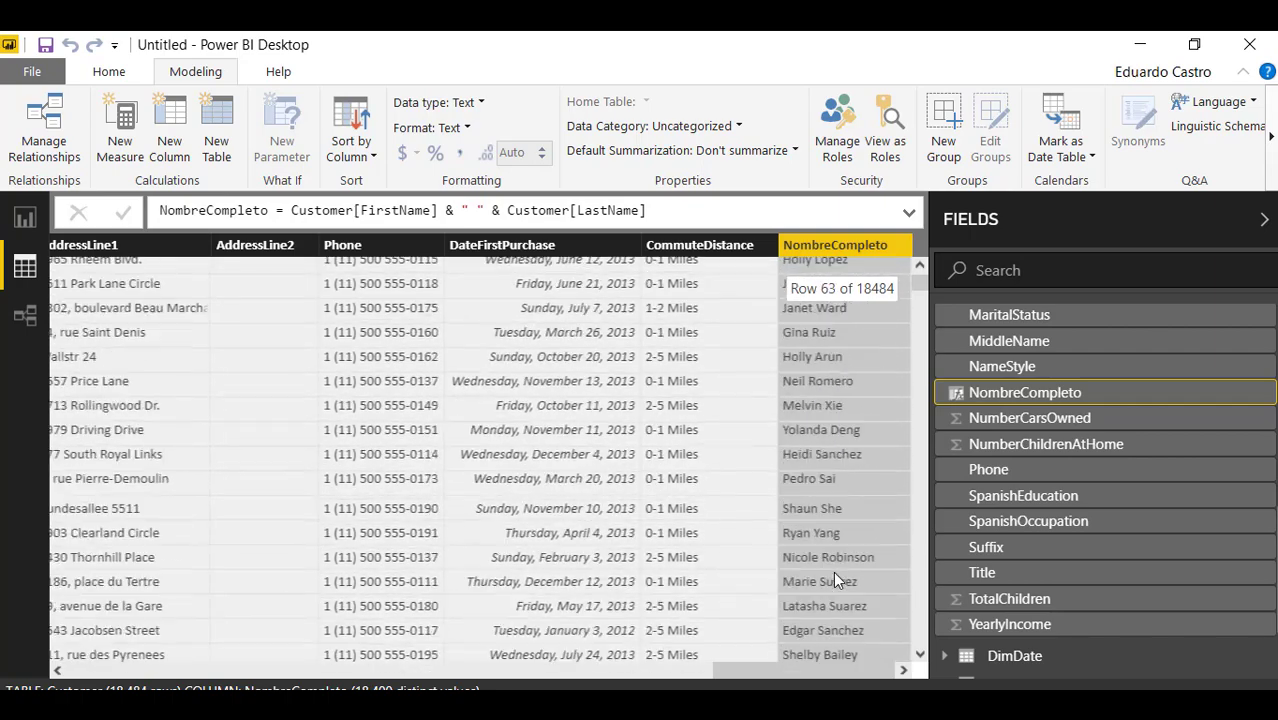
scroll(785, 513, up, 20)
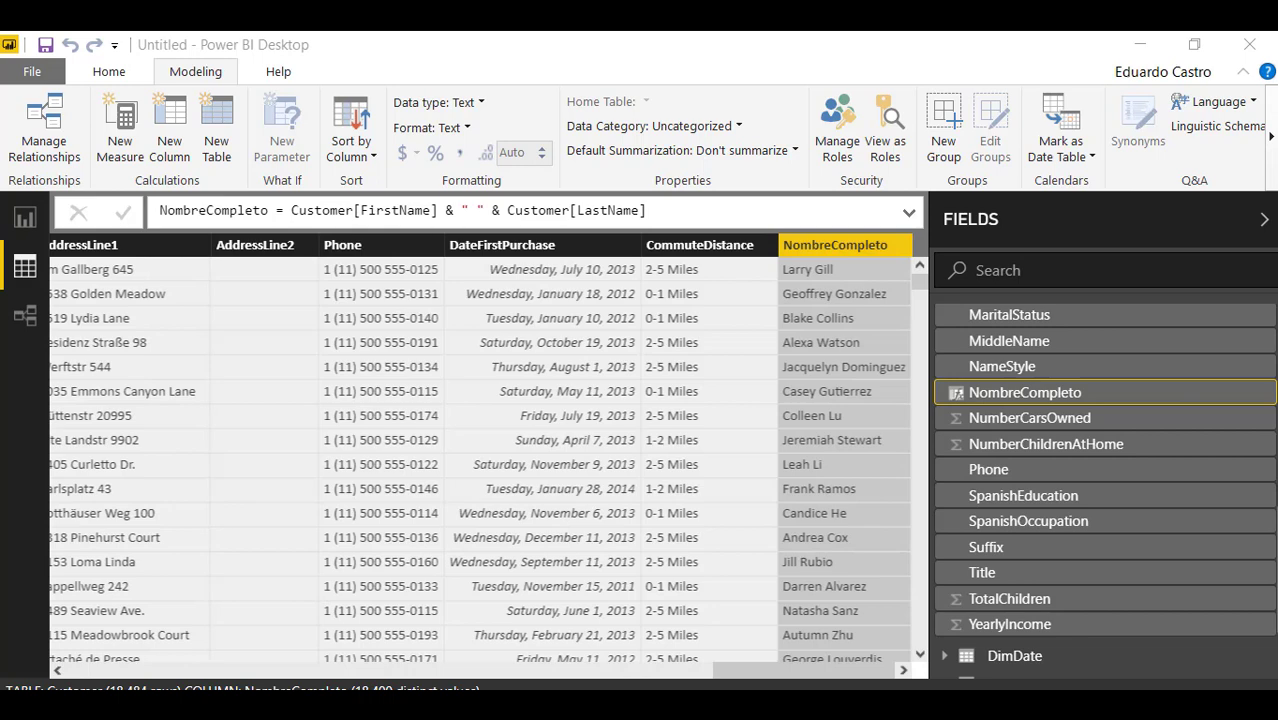
Step: Switch to the DAX LineTotal note in Notepad and select its entire LineTotal formula
key(alt+Tab)
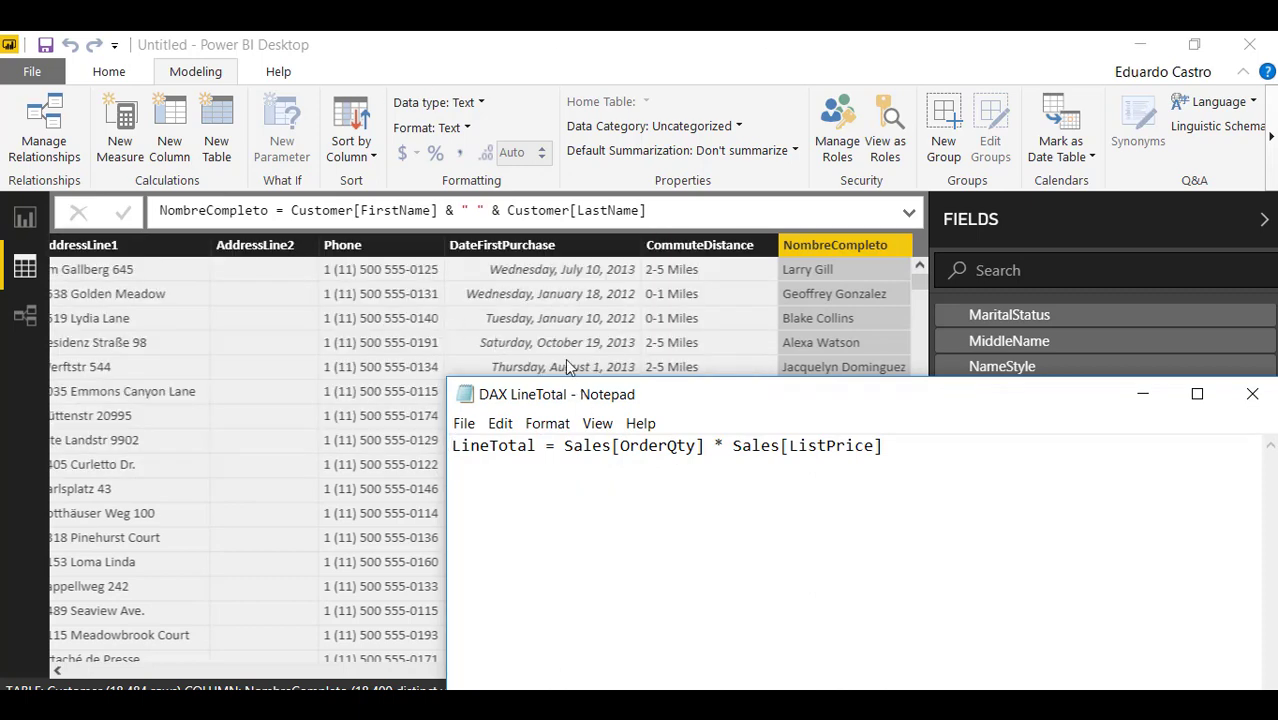
drag(585, 400, 425, 155)
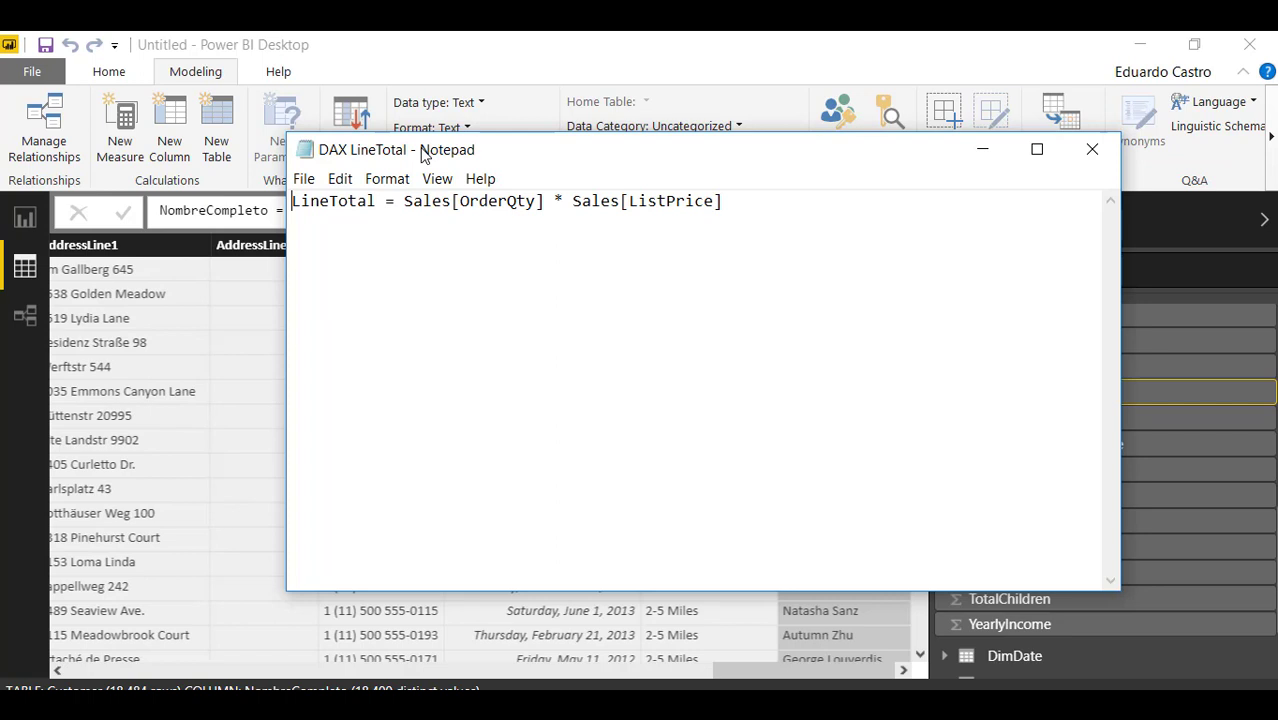
click(433, 201)
drag(724, 201, 130, 220)
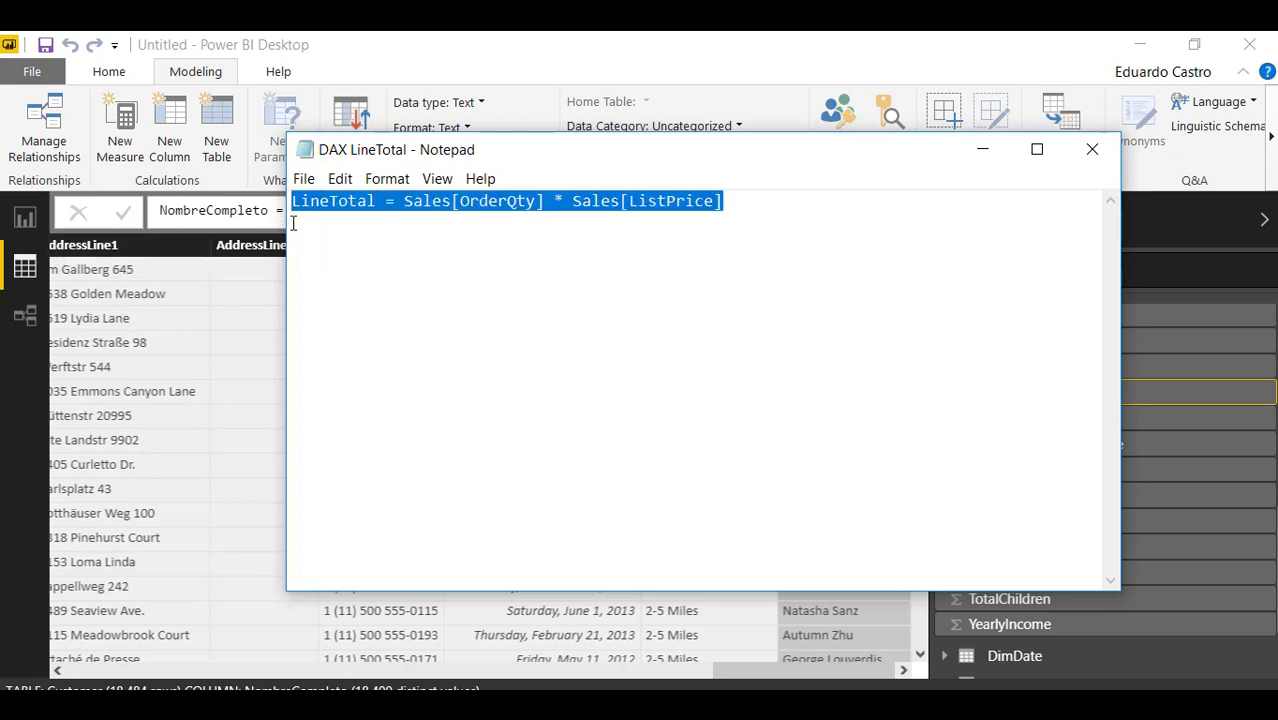
Step: Switch back to Power BI Desktop and add a calculated column to the FactInternetSales table
click(25, 270)
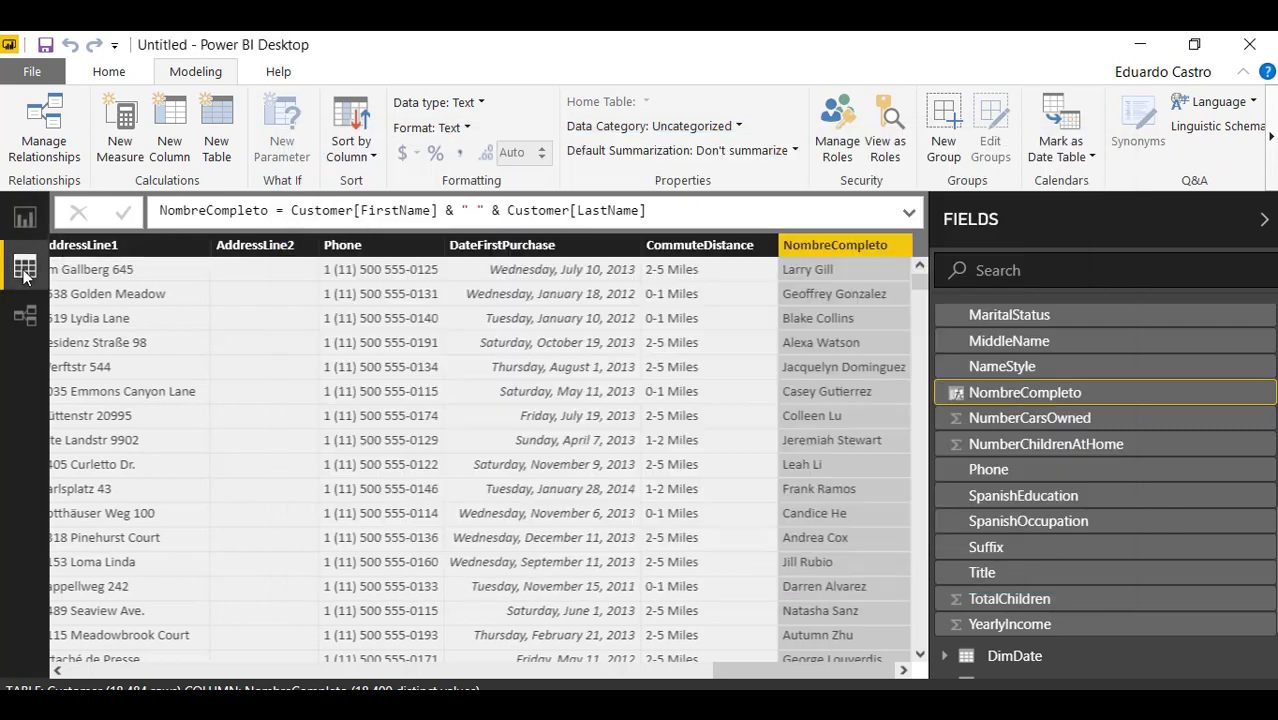
scroll(1071, 355, up, 8)
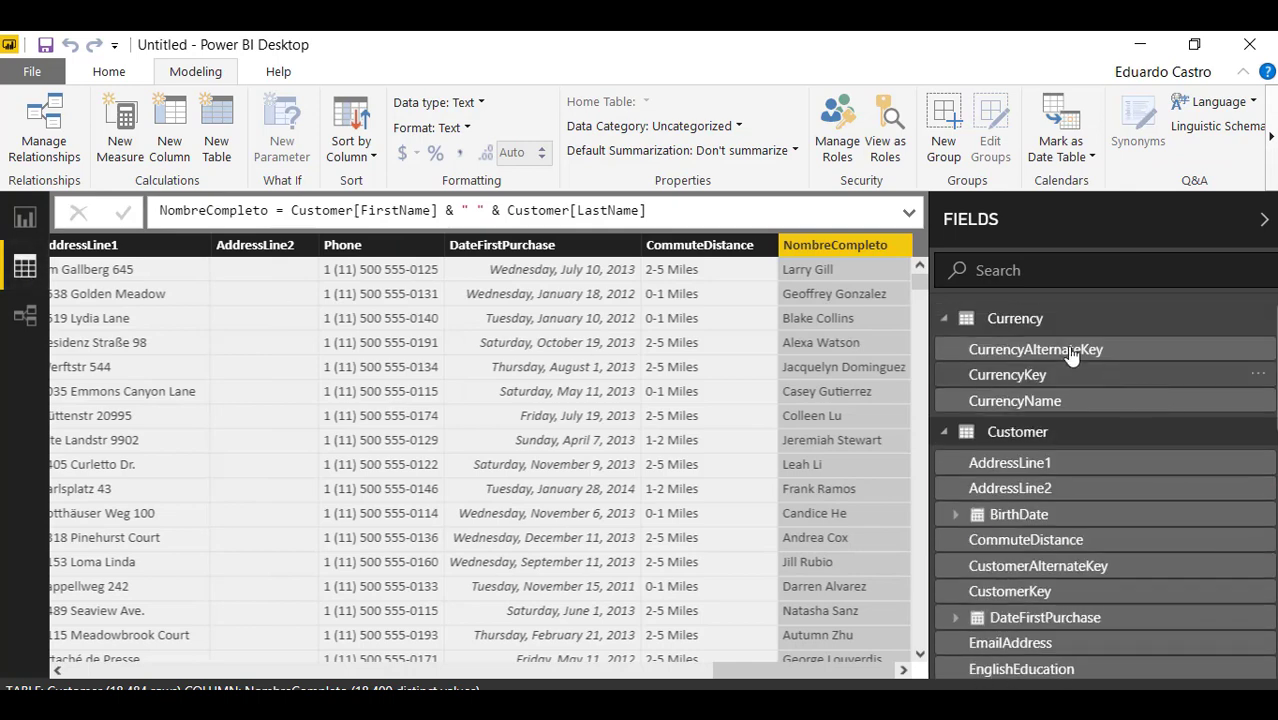
click(944, 318)
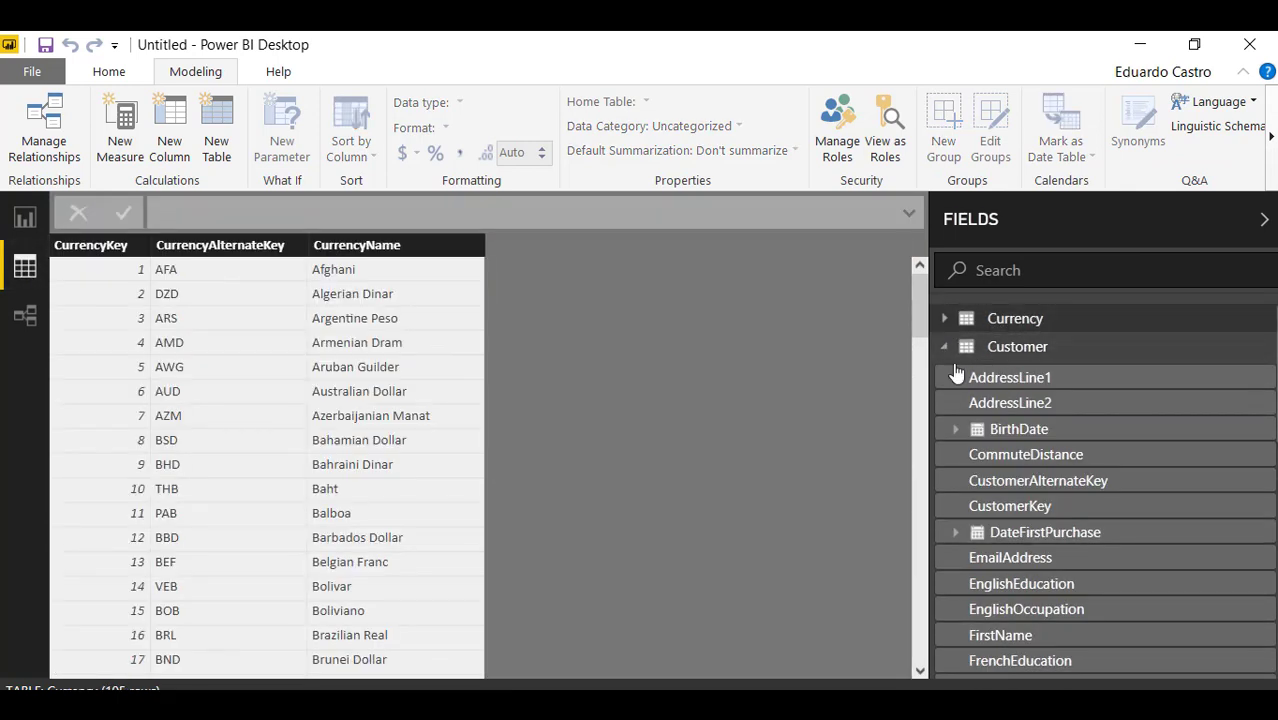
click(944, 347)
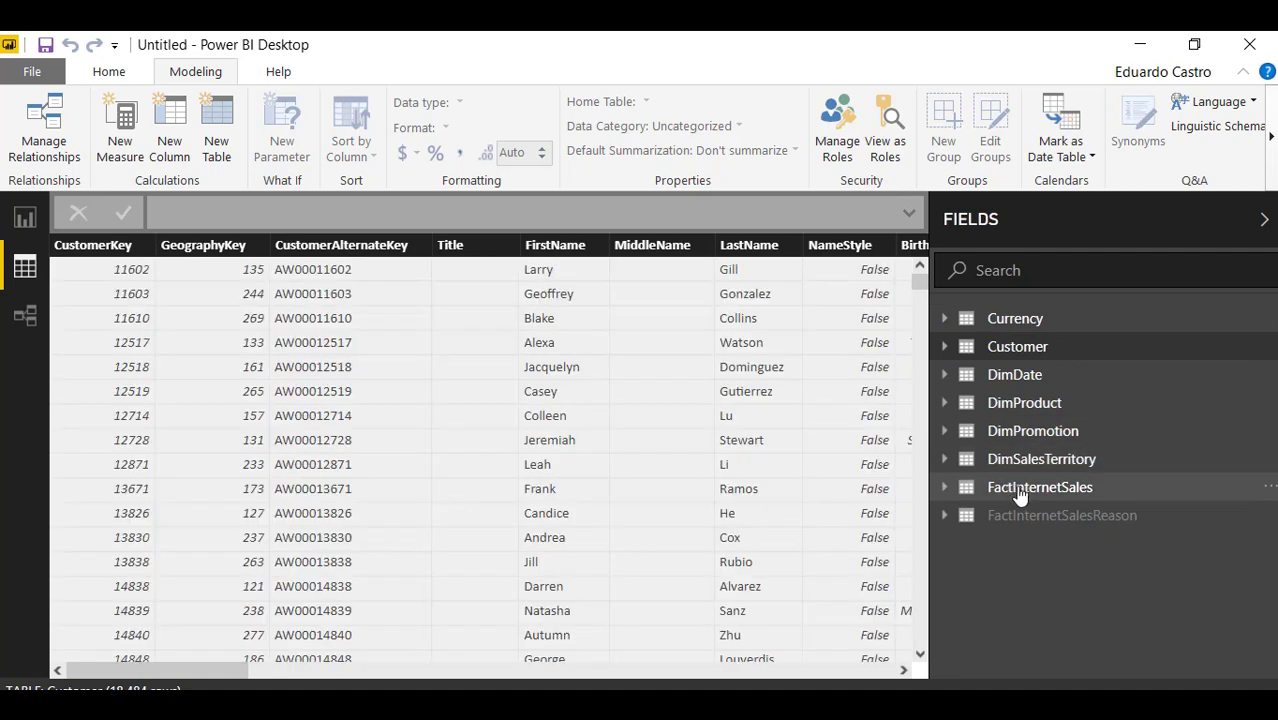
click(1020, 490)
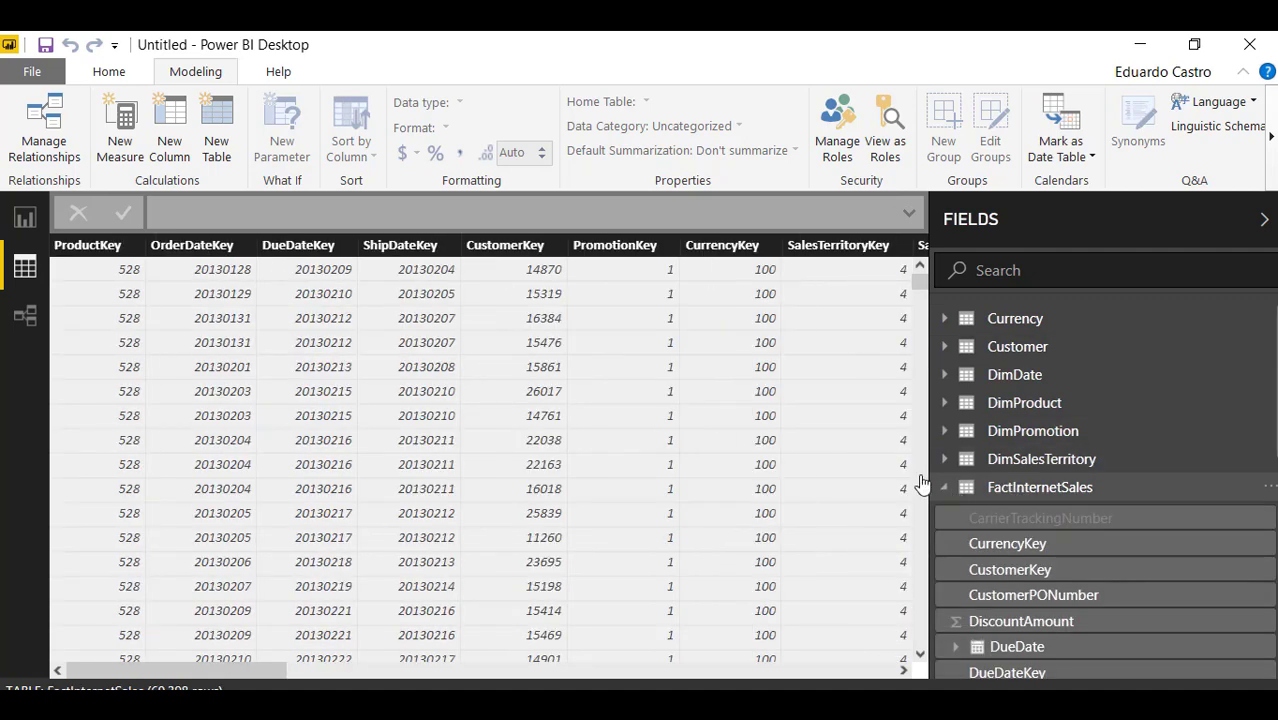
click(167, 132)
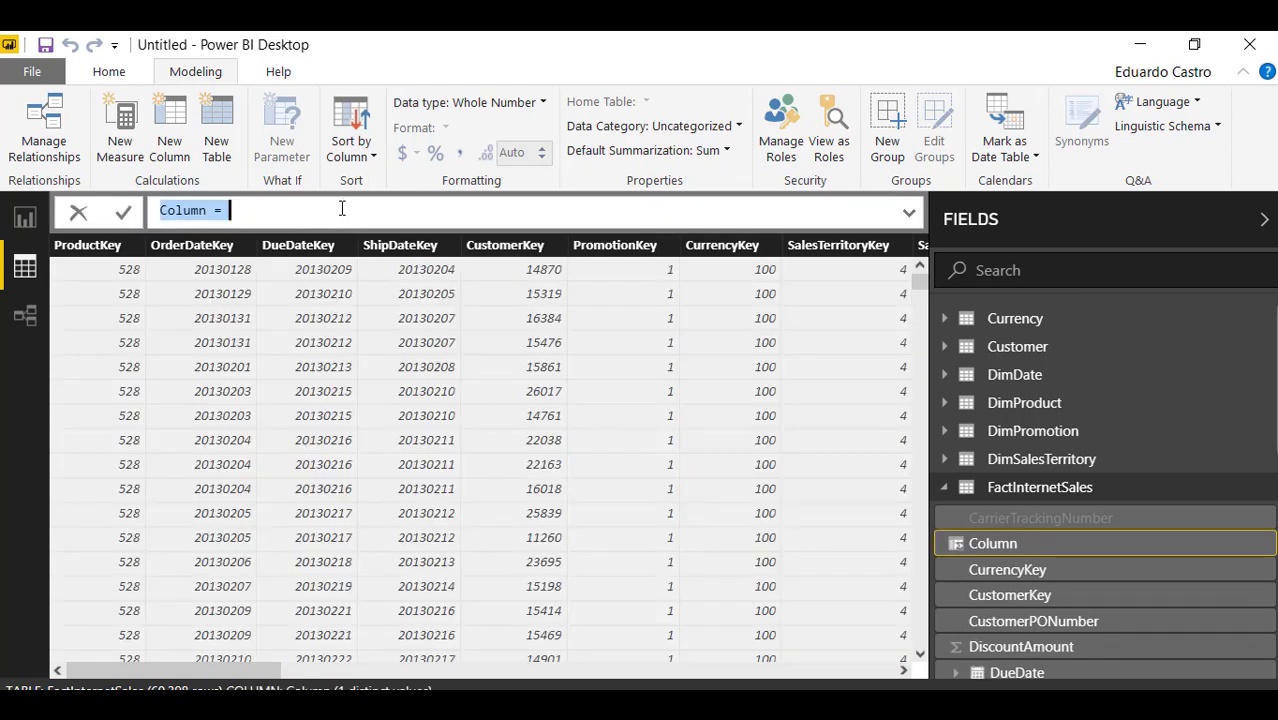
click(336, 212)
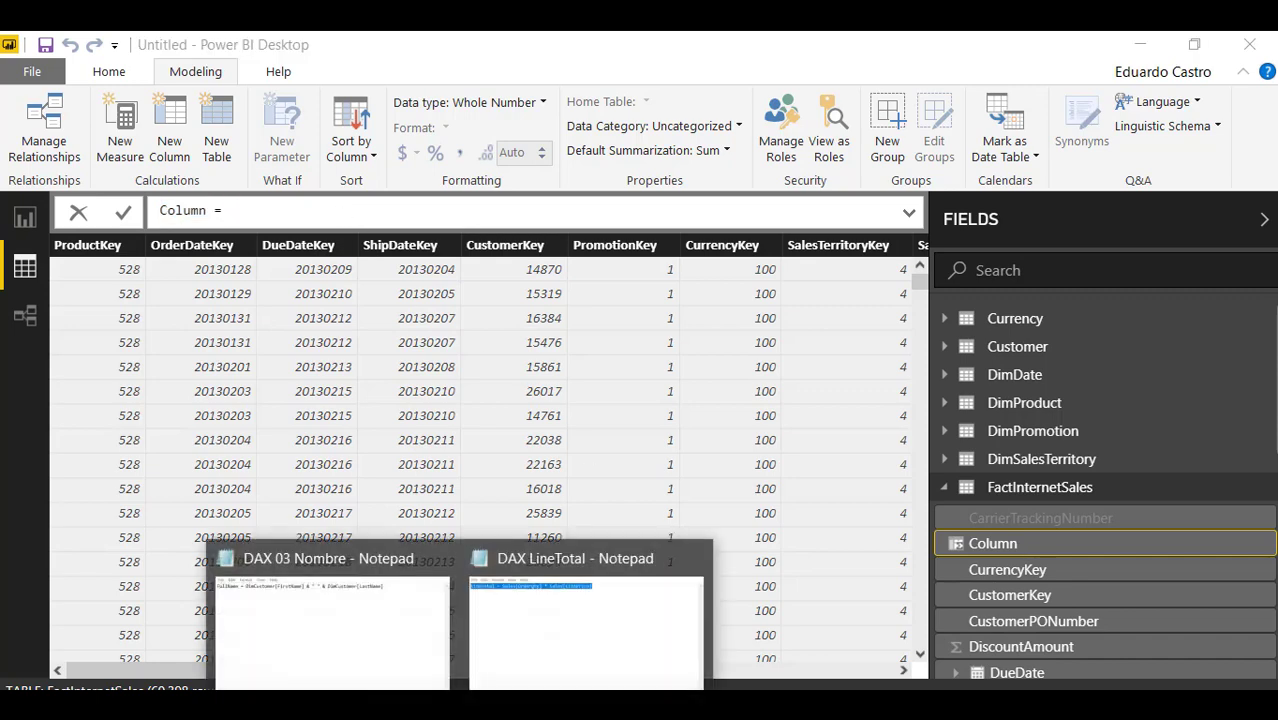
Step: Copy LineTotal = Sales[OrderQty] * Sales[ListPrice] from the Notepad note and paste it over the new column's default formula
click(583, 634)
right_click(566, 201)
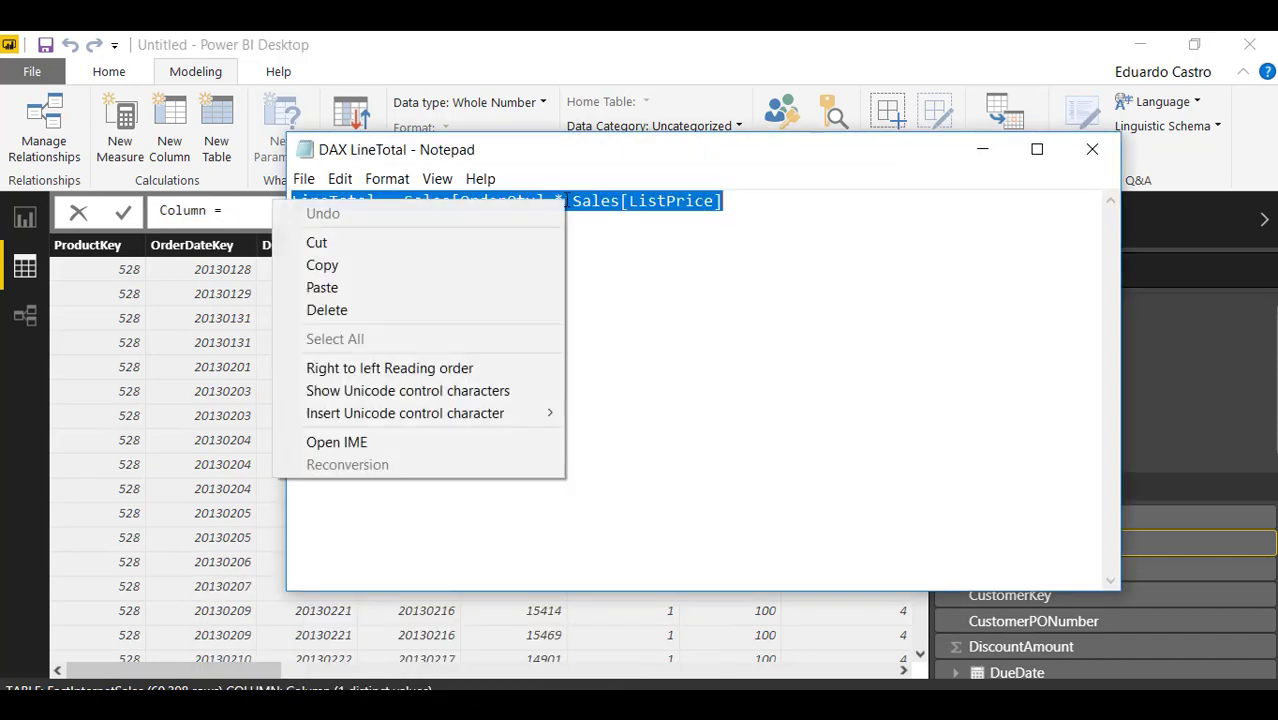
click(458, 264)
click(242, 211)
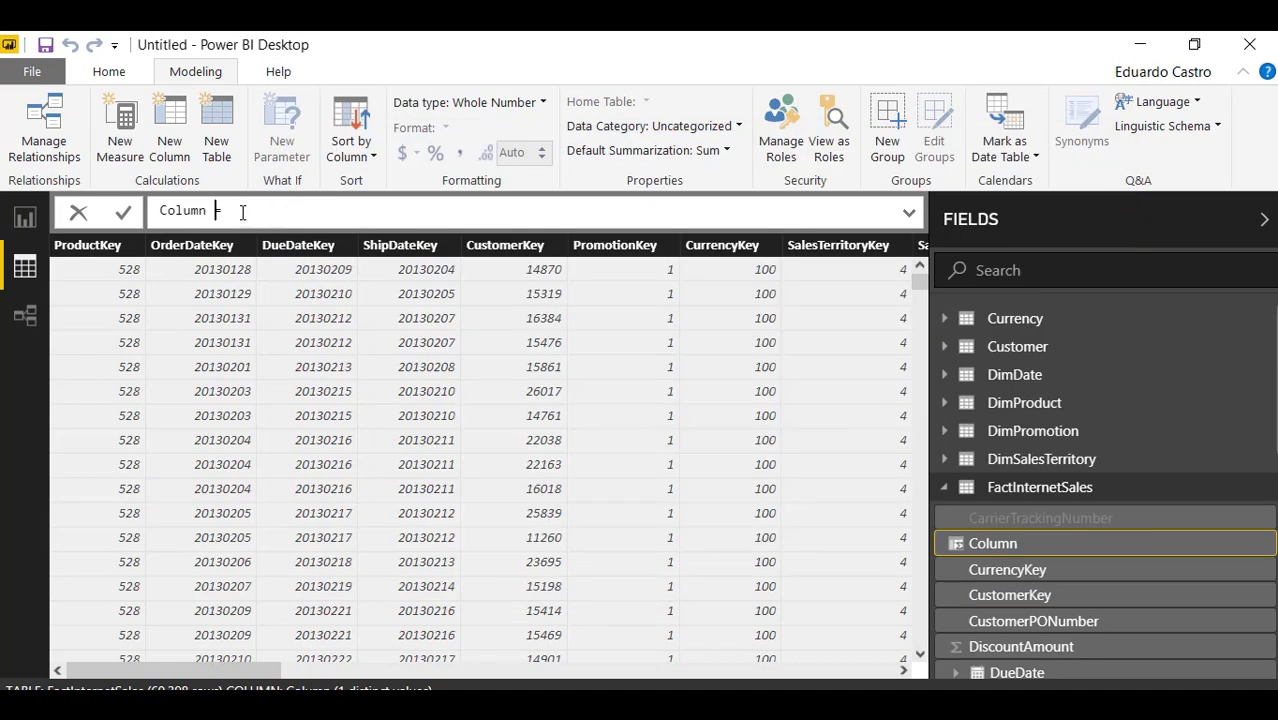
key(ctrl+a)
key(ctrl+v)
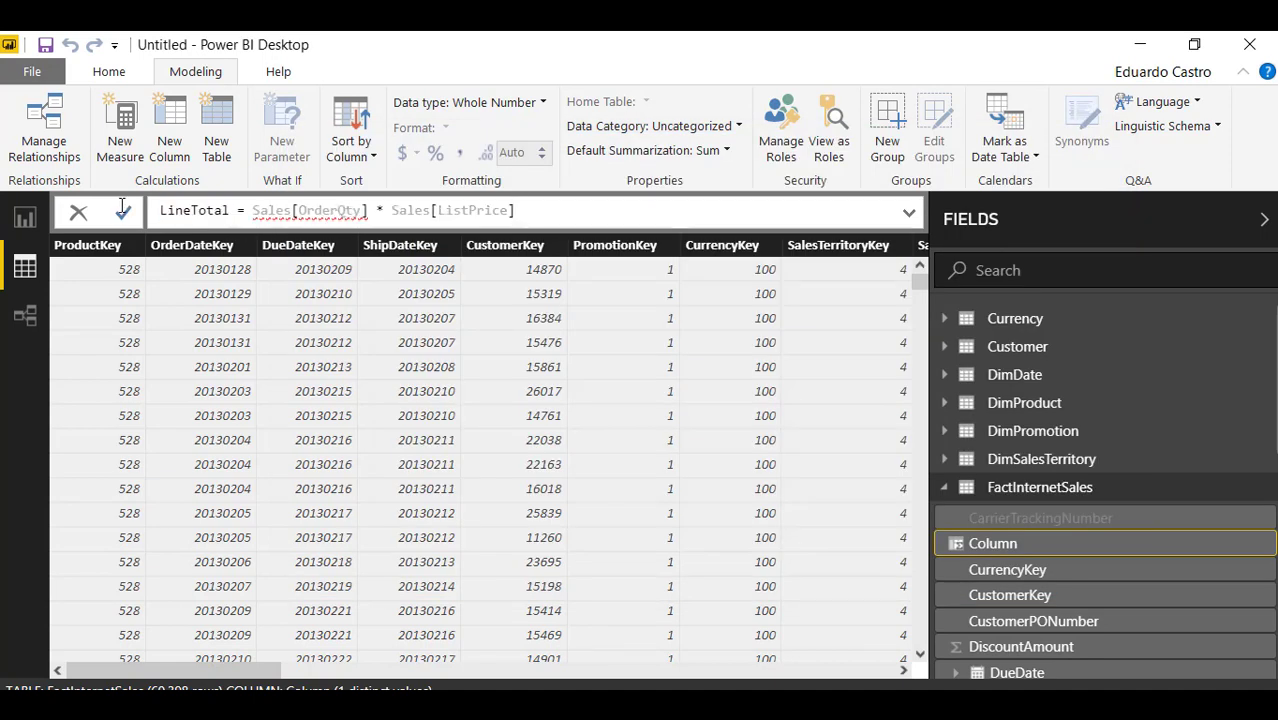
Step: Expand the formula editor and change the Sales table name in the first factor to FactInternetSales
click(907, 215)
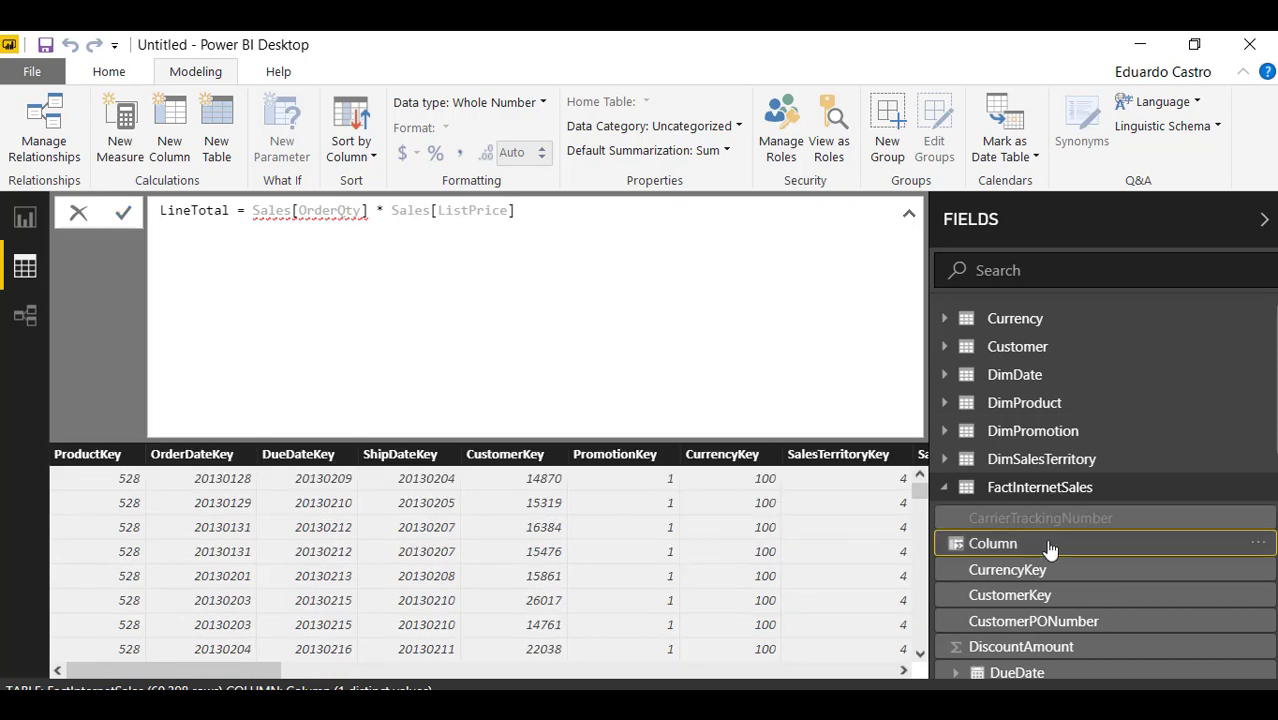
click(327, 218)
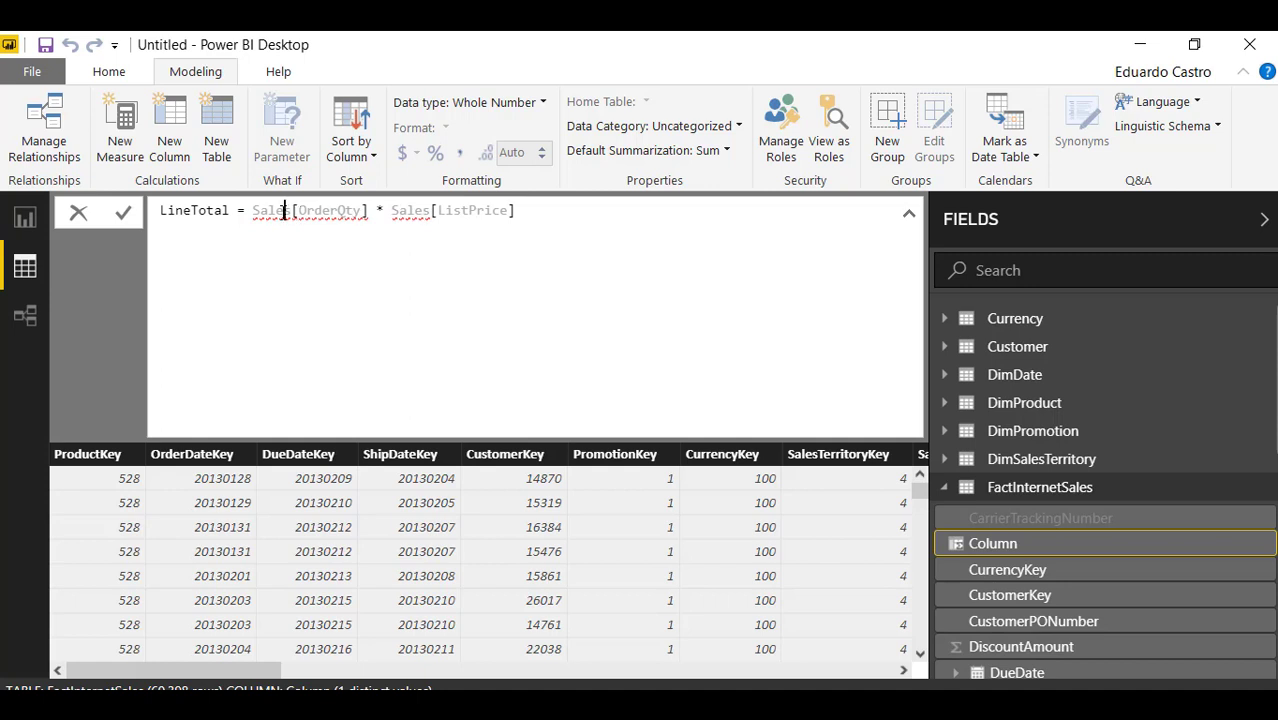
click(414, 212)
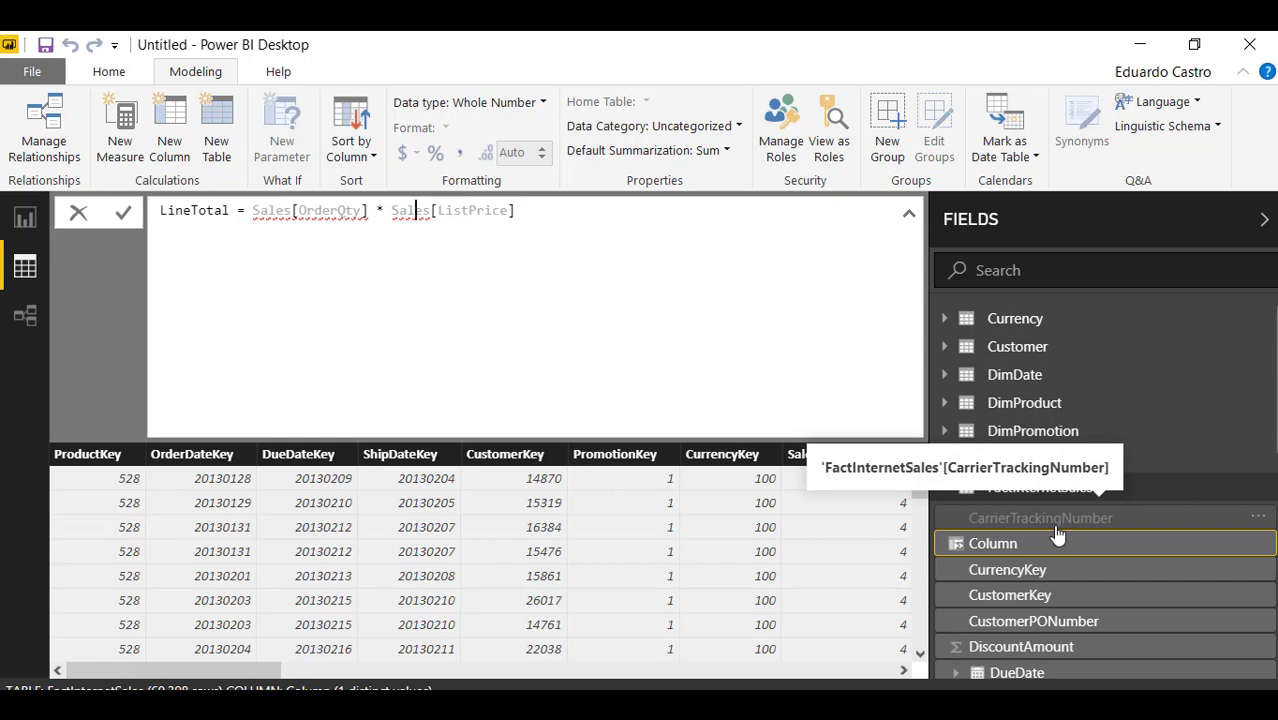
scroll(1058, 537, down, 3)
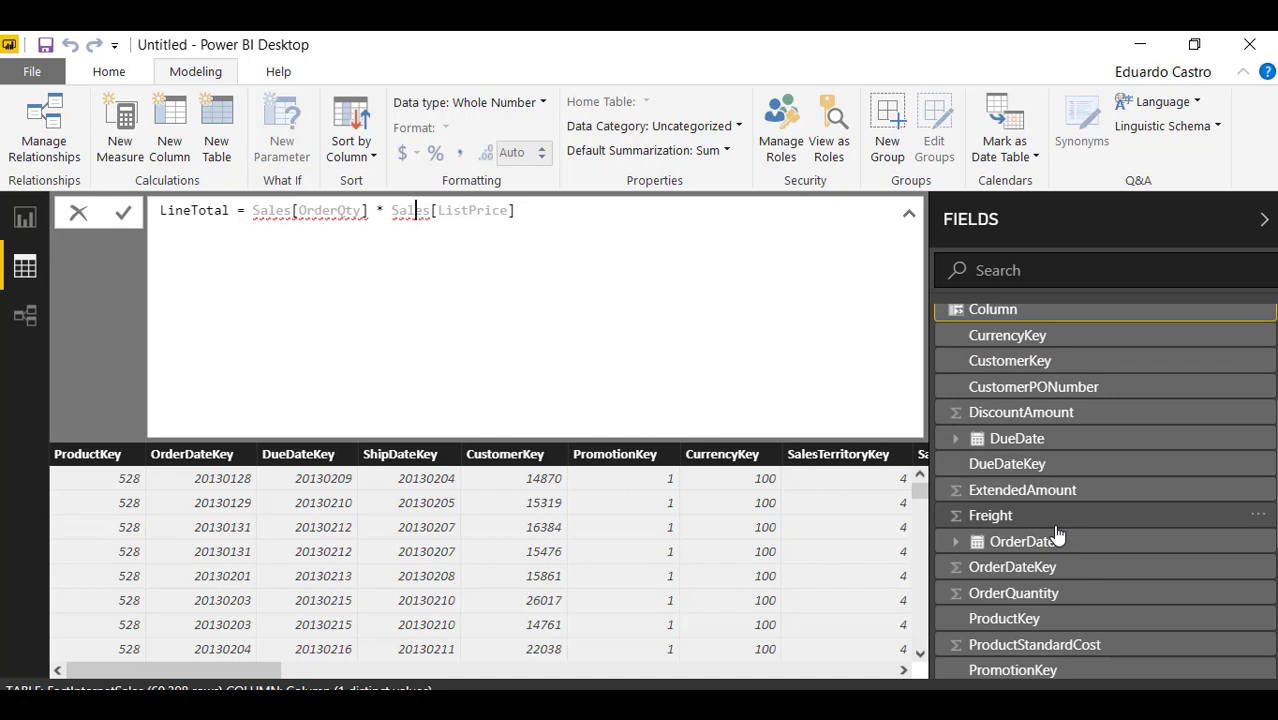
scroll(1058, 537, up, 3)
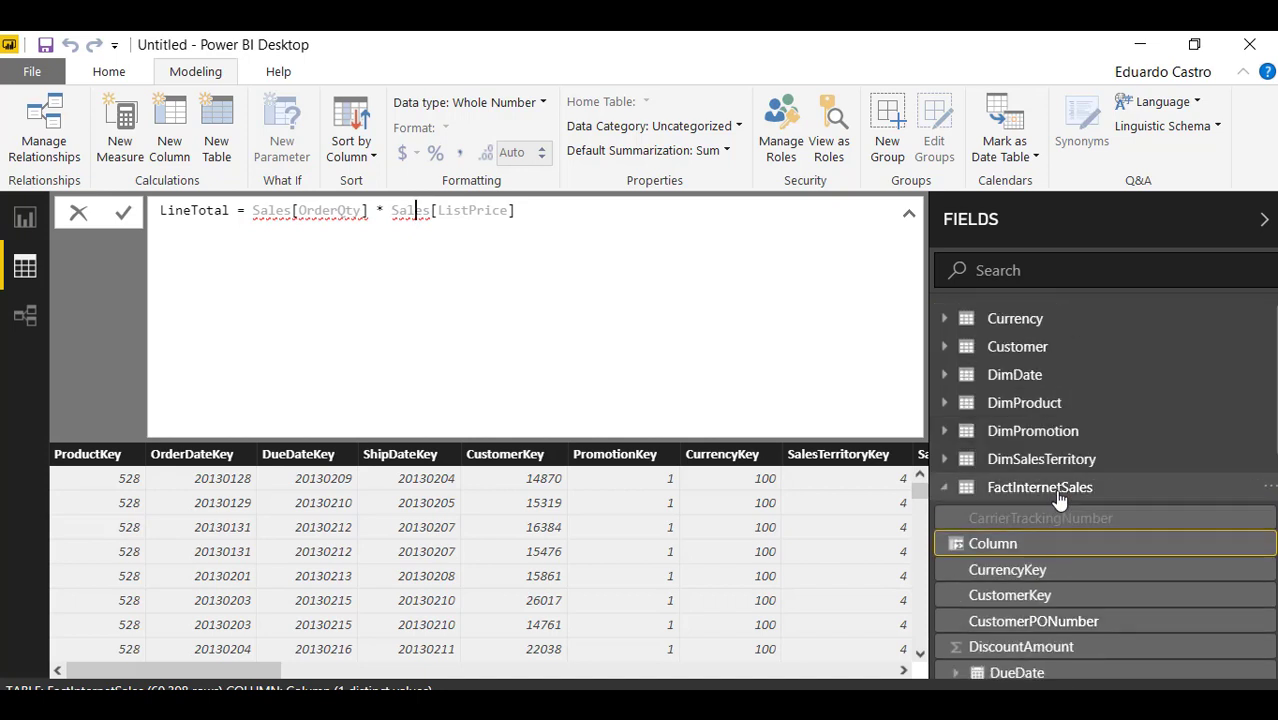
double_click(263, 211)
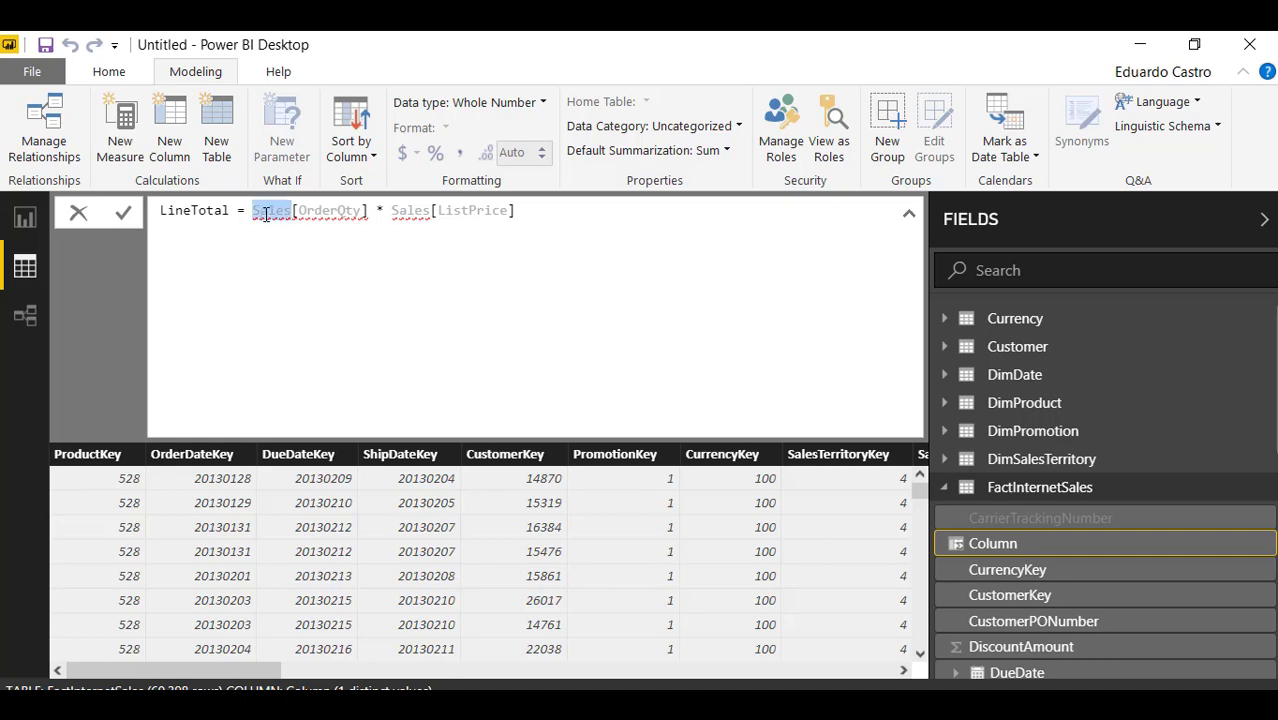
text(fact)
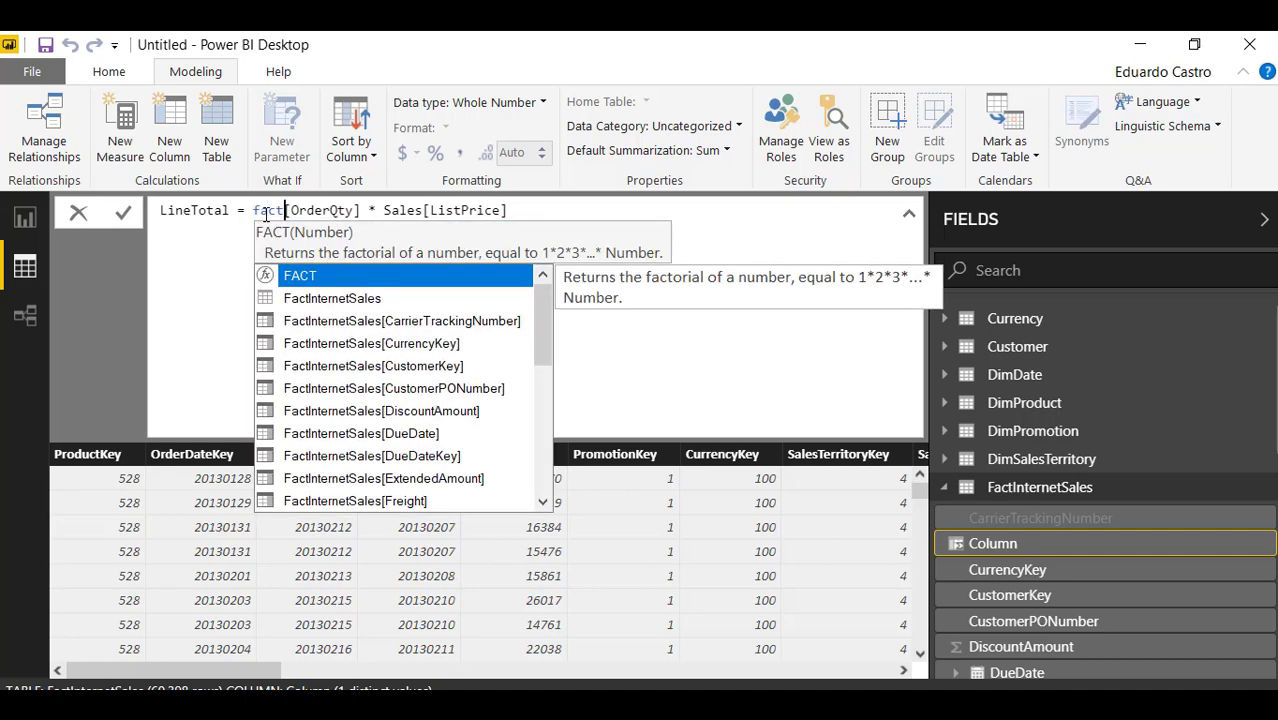
key(Tab)
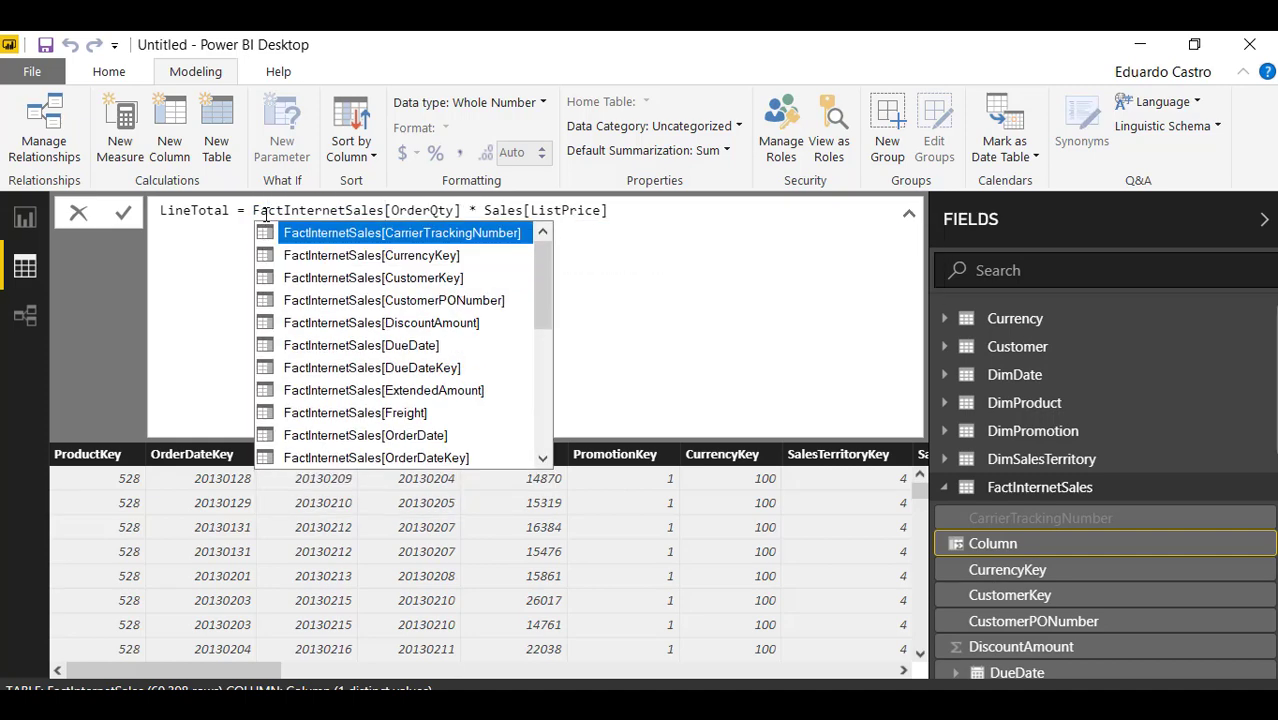
click(548, 210)
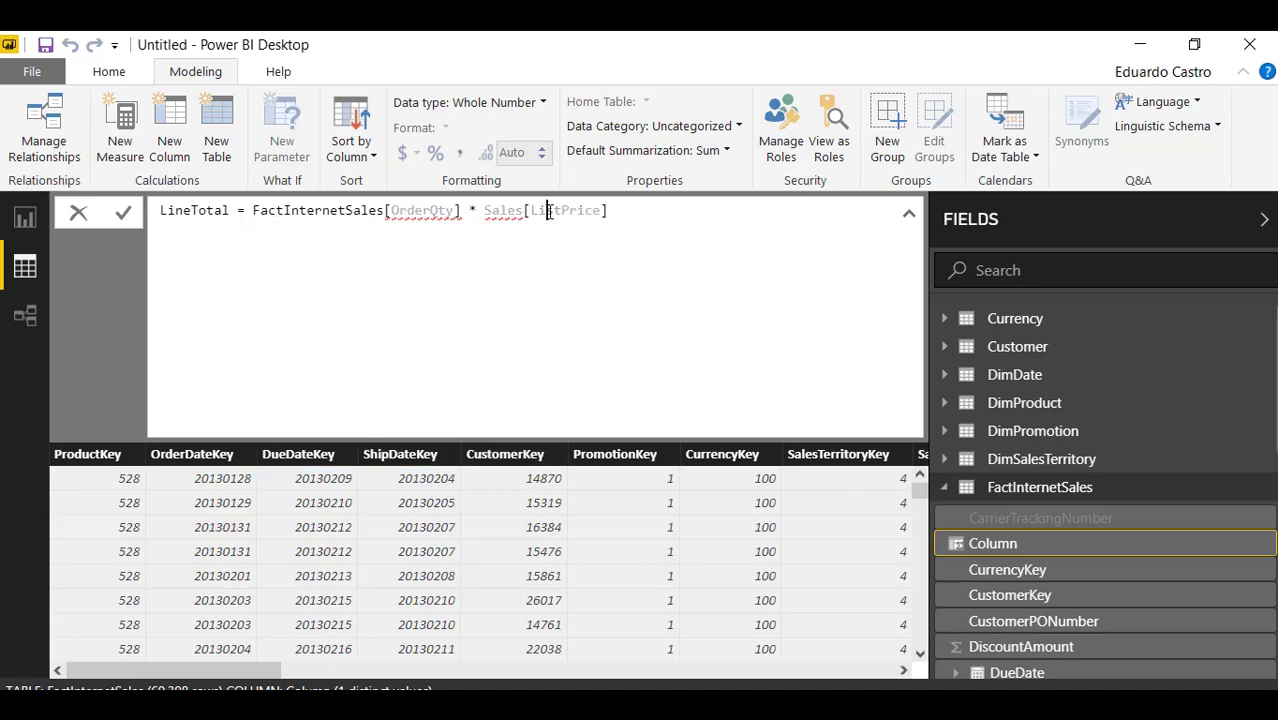
Step: Replace OrderQty in the first factor so that it references FactInternetSales[OrderQuantity]
double_click(428, 211)
key(BackSpace)
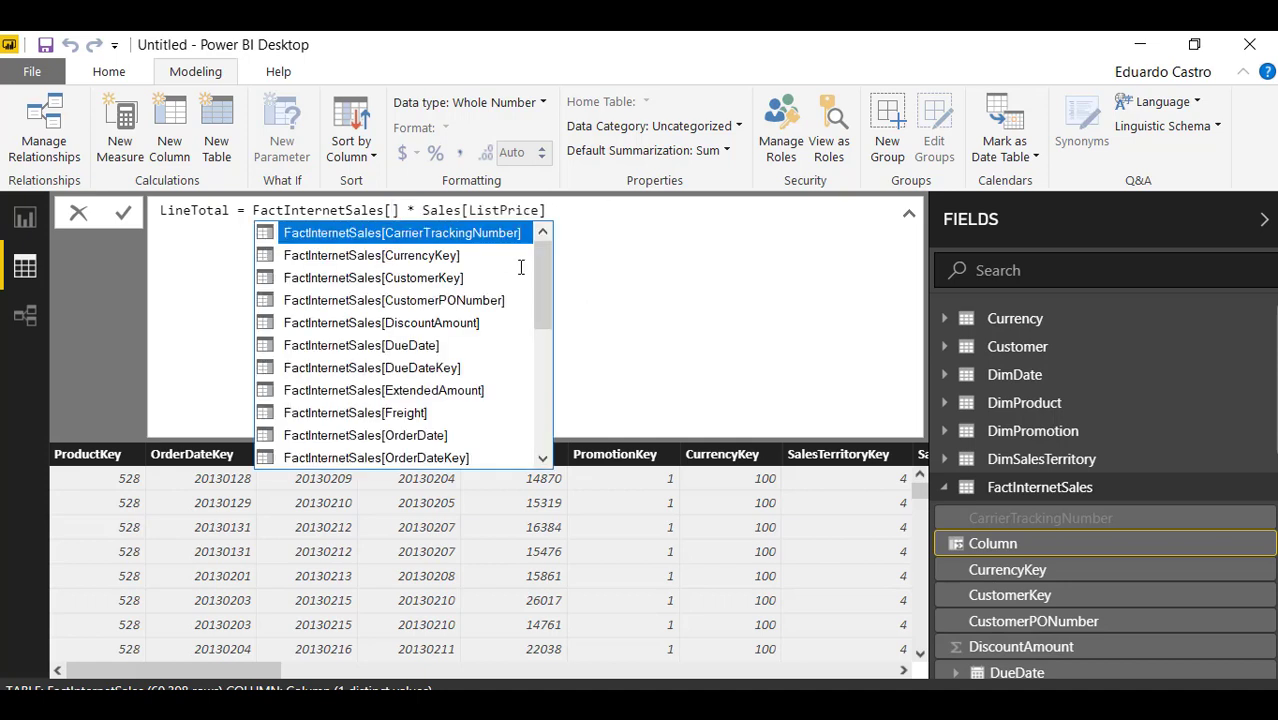
key(Down)
key(Down)
key(Down)
key(Down)
key(Down)
key(Down)
key(Down)
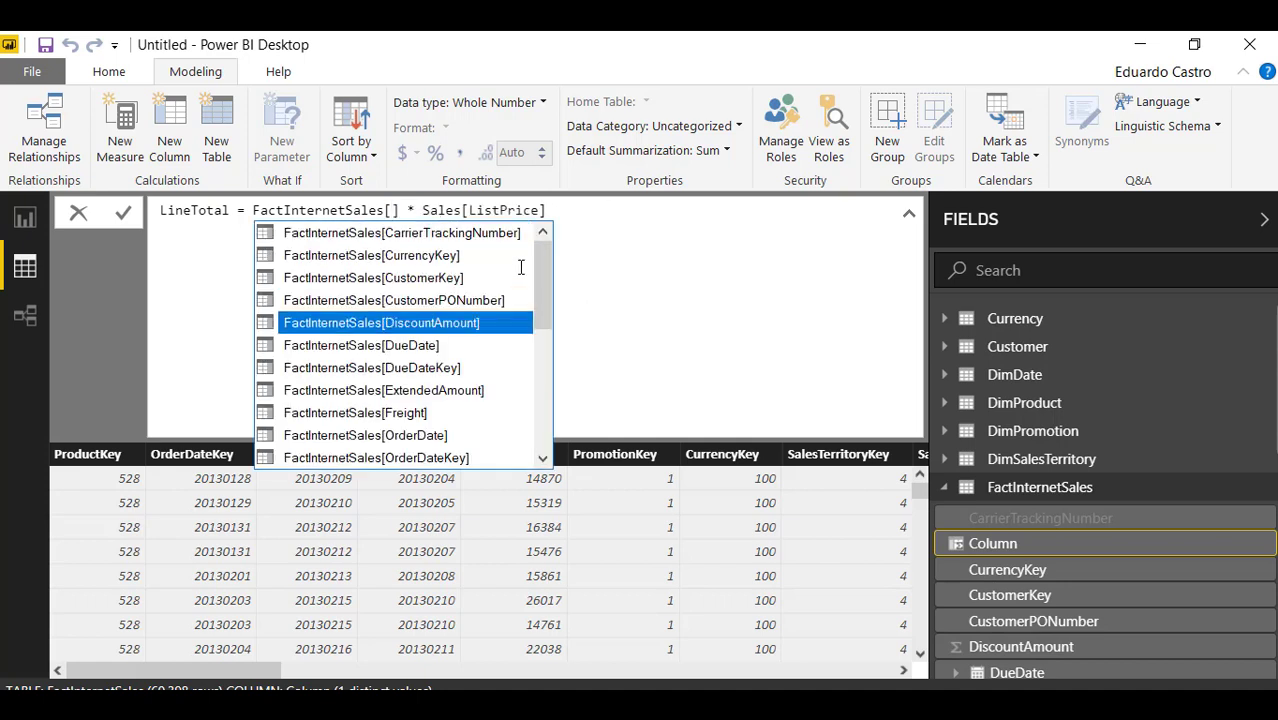
key(Down)
key(Down)
key(Down)
key(Down)
key(Down)
key(Down)
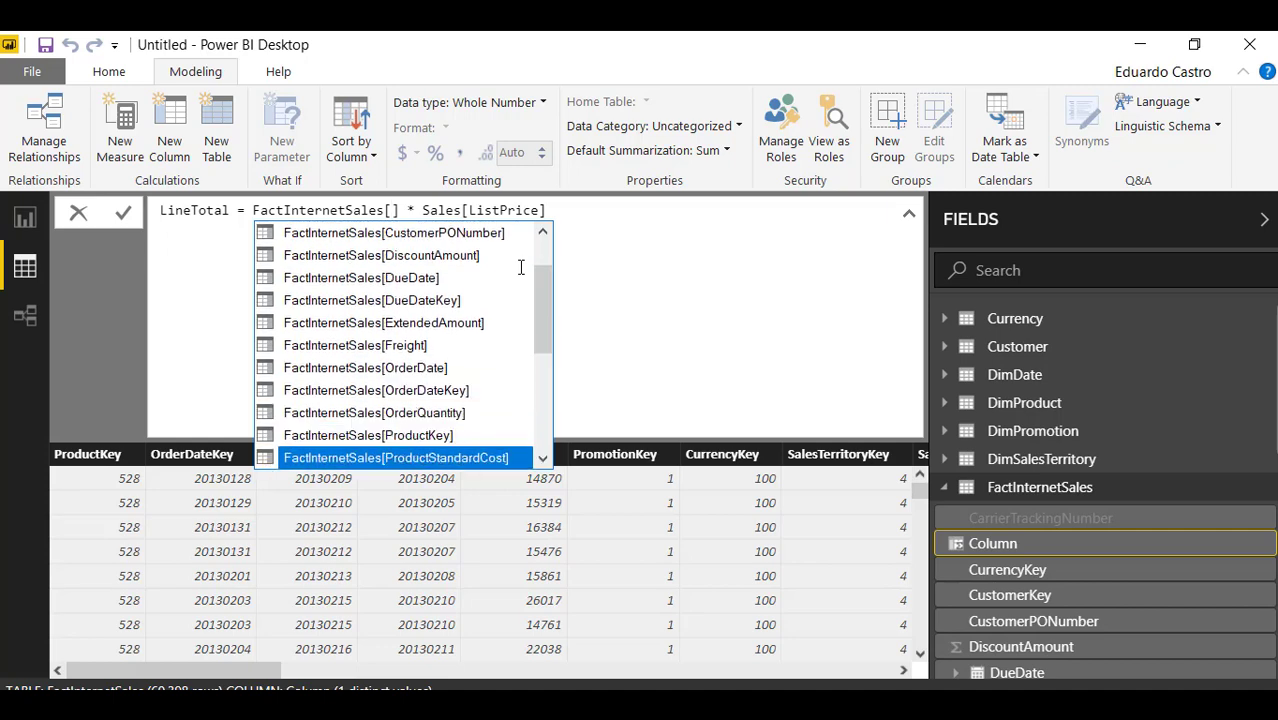
key(Up)
key(Up)
key(Tab)
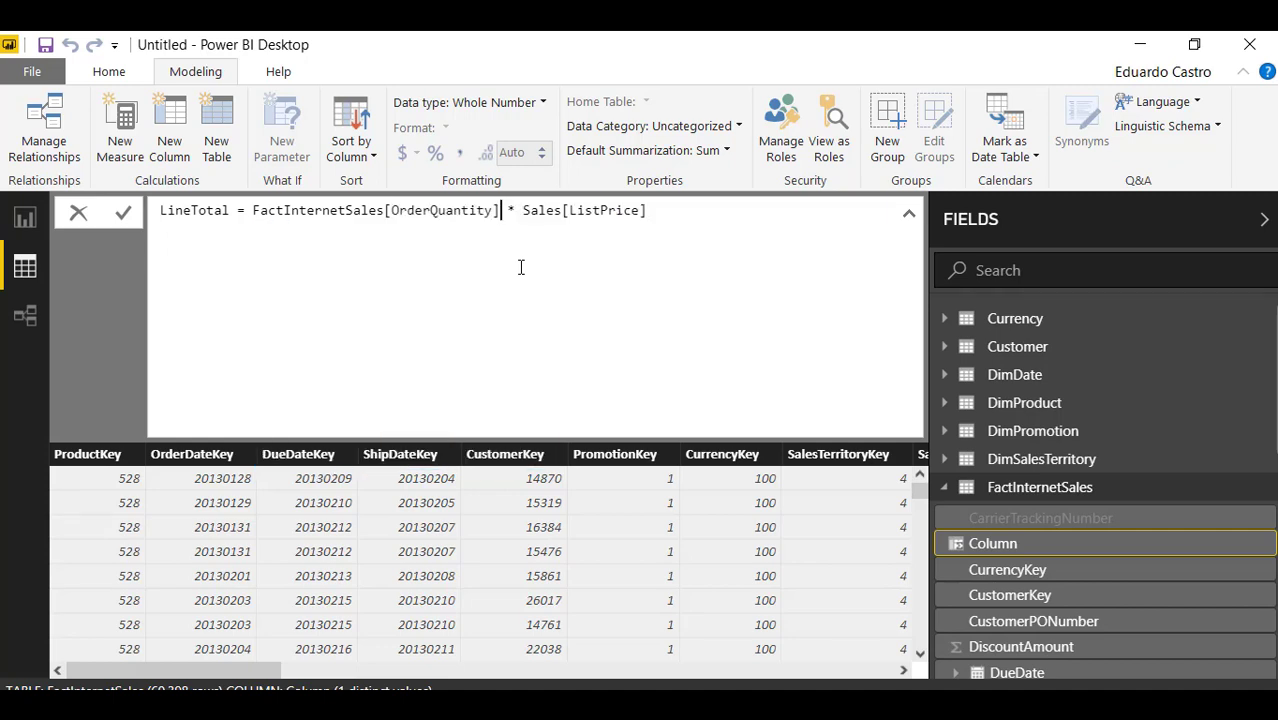
Step: Replace the Sales table name in the second factor with a reference to FactInternetSales[UnitPrice]
double_click(560, 214)
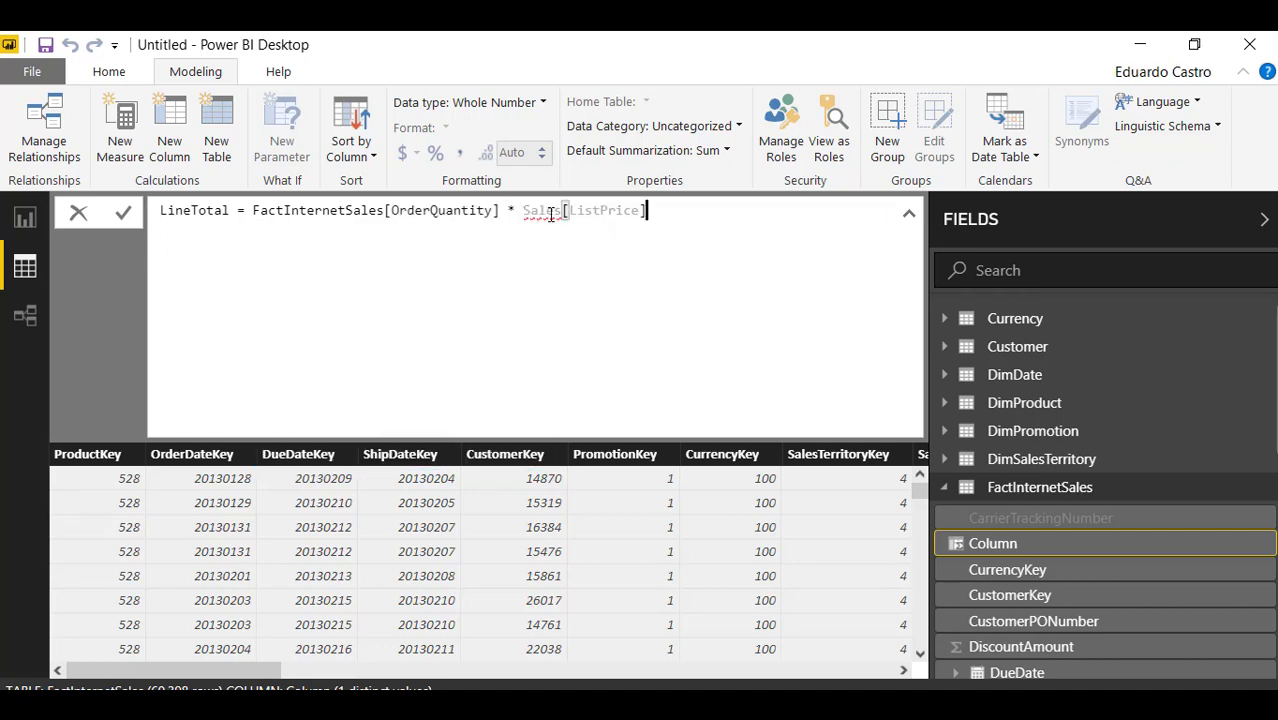
text(fact)
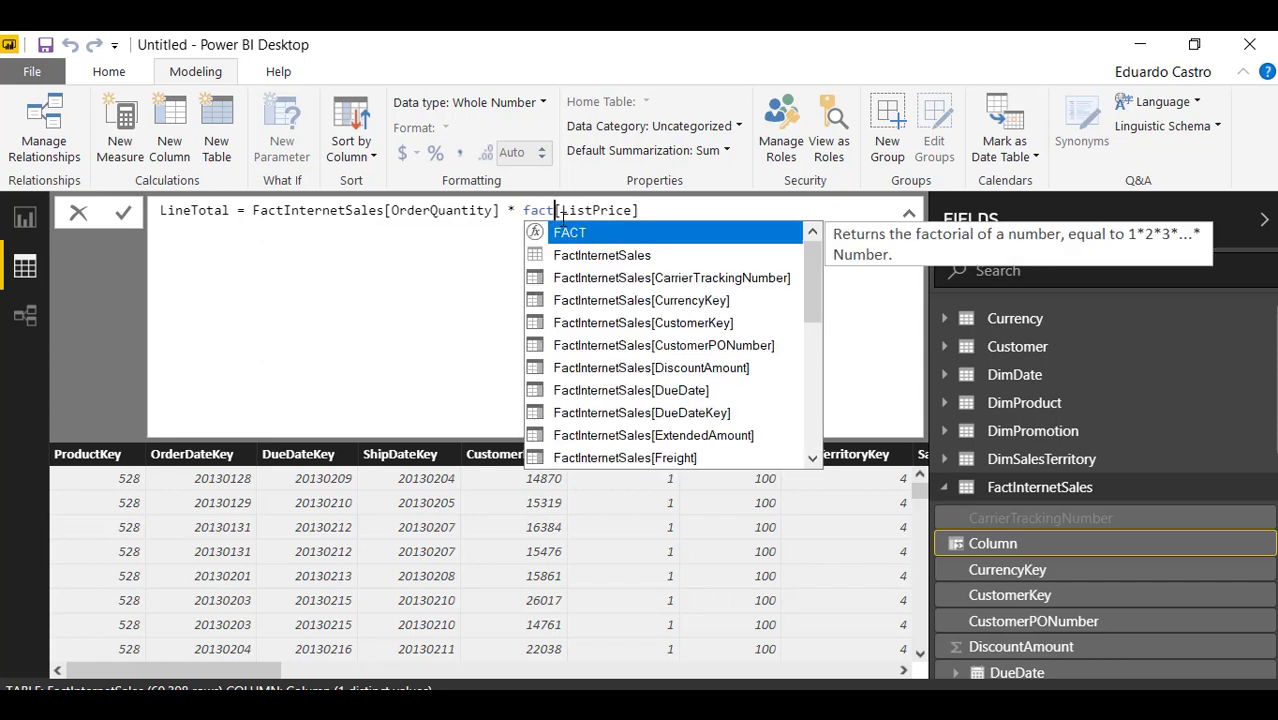
key(Down)
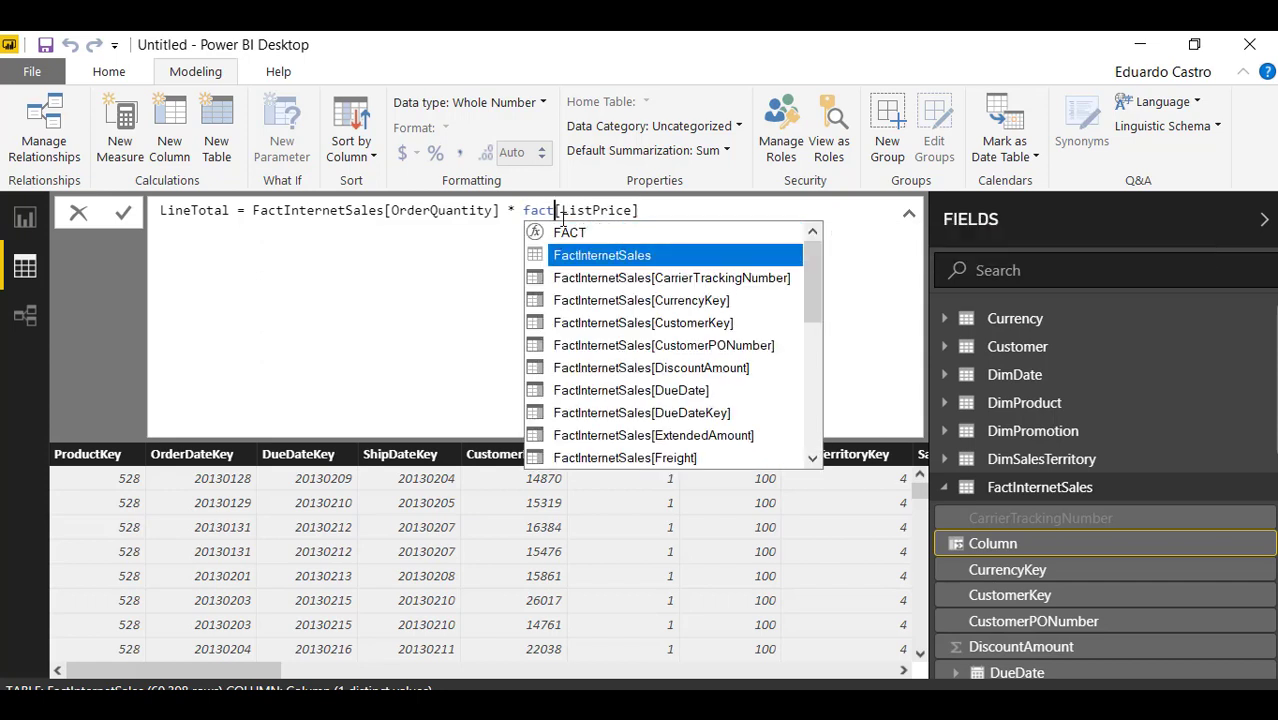
key(Down)
key(Down)
key(Down)
key(Down)
key(Down)
key(Down)
key(Down)
key(Down)
key(Down)
key(Down)
key(Down)
key(Down)
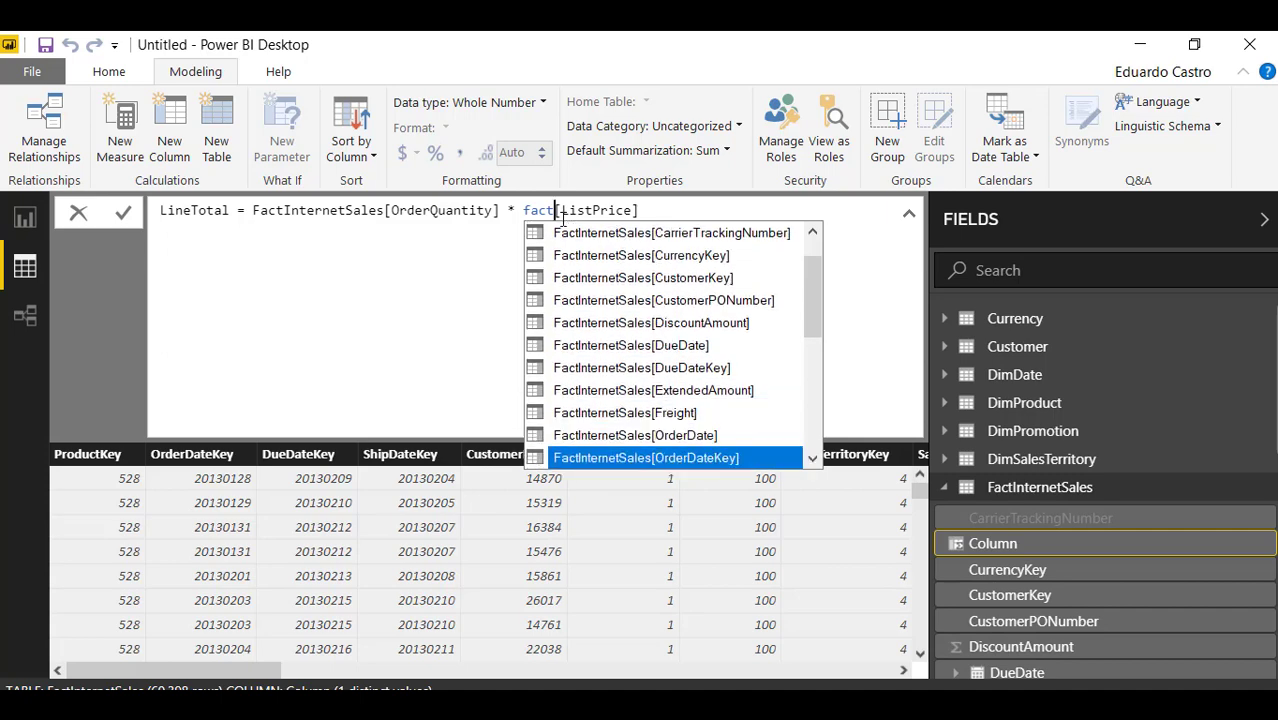
key(Down)
key(Down)
key(Down)
key(Down)
key(Down)
key(Down)
key(Down)
key(Down)
key(Down)
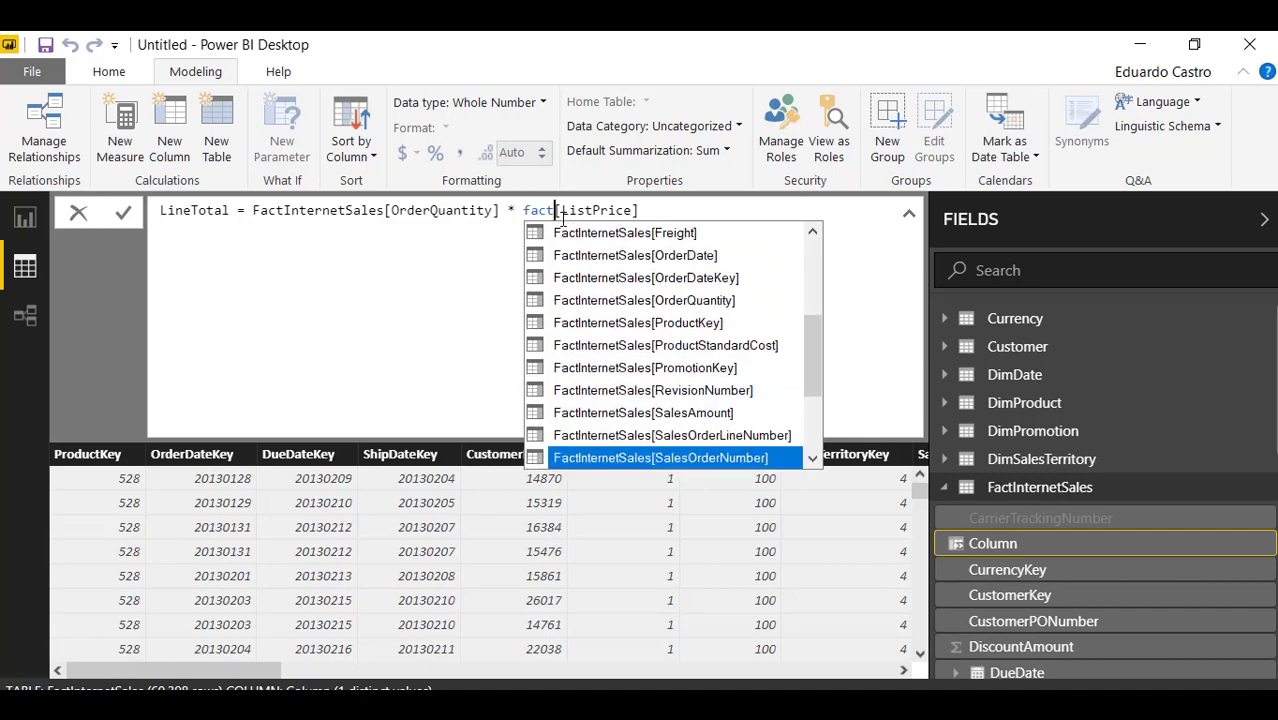
key(Down)
key(Down)
key(Down)
key(Down)
key(Down)
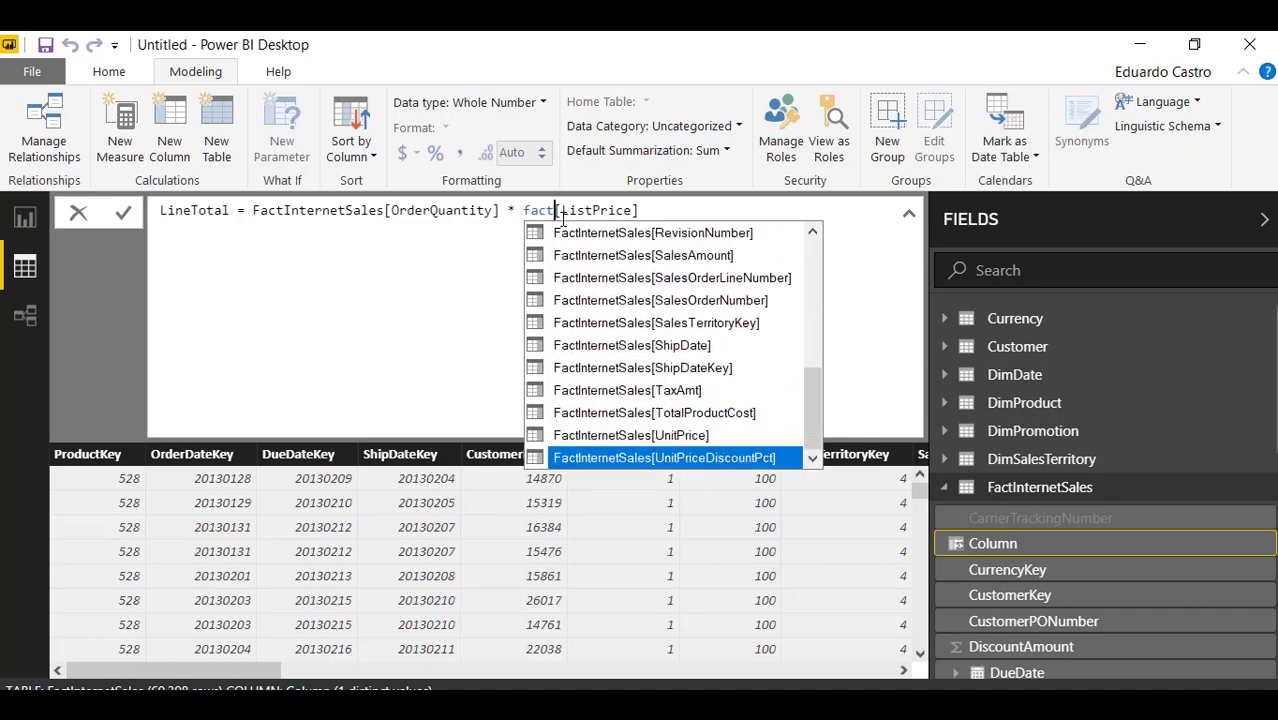
key(Up)
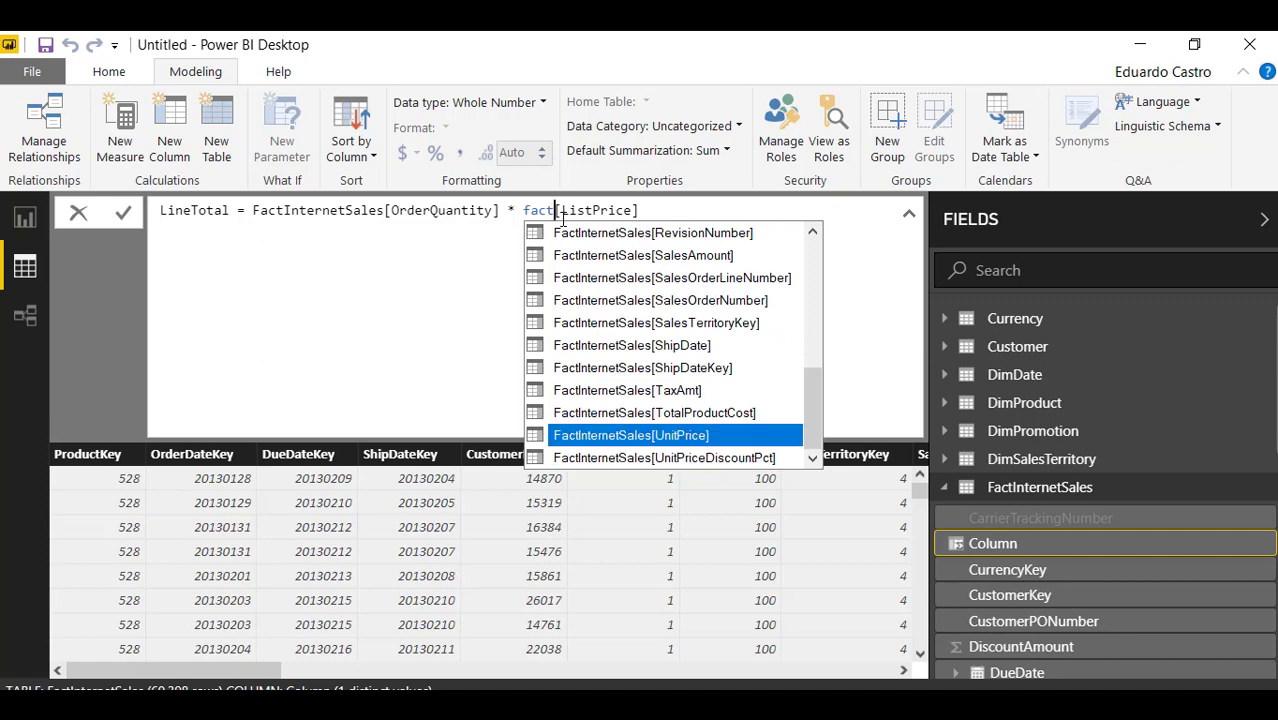
key(Tab)
Step: Delete the leftover [ListPrice] text at the end of the LineTotal formula and commit it
key(Delete)
key(Delete)
key(Delete)
key(Delete)
key(Delete)
key(Delete)
key(Delete)
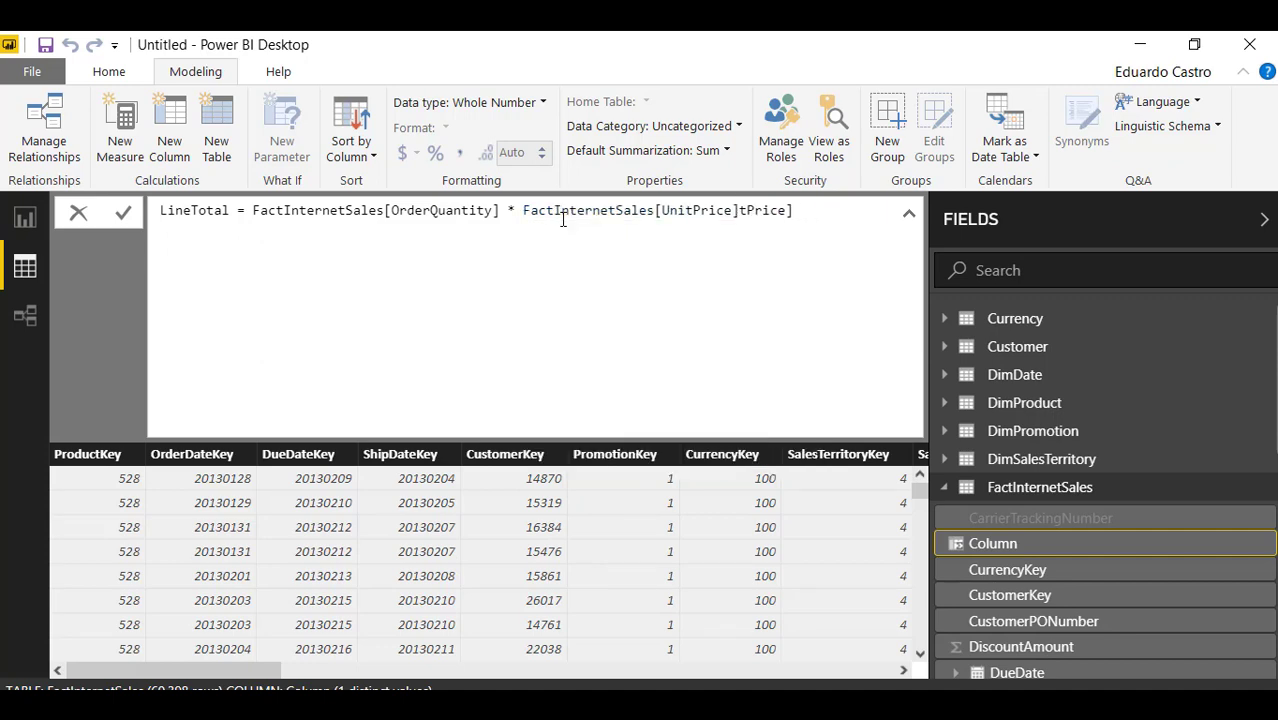
key(Delete)
key(Delete)
key(Delete)
key(Delete)
key(Return)
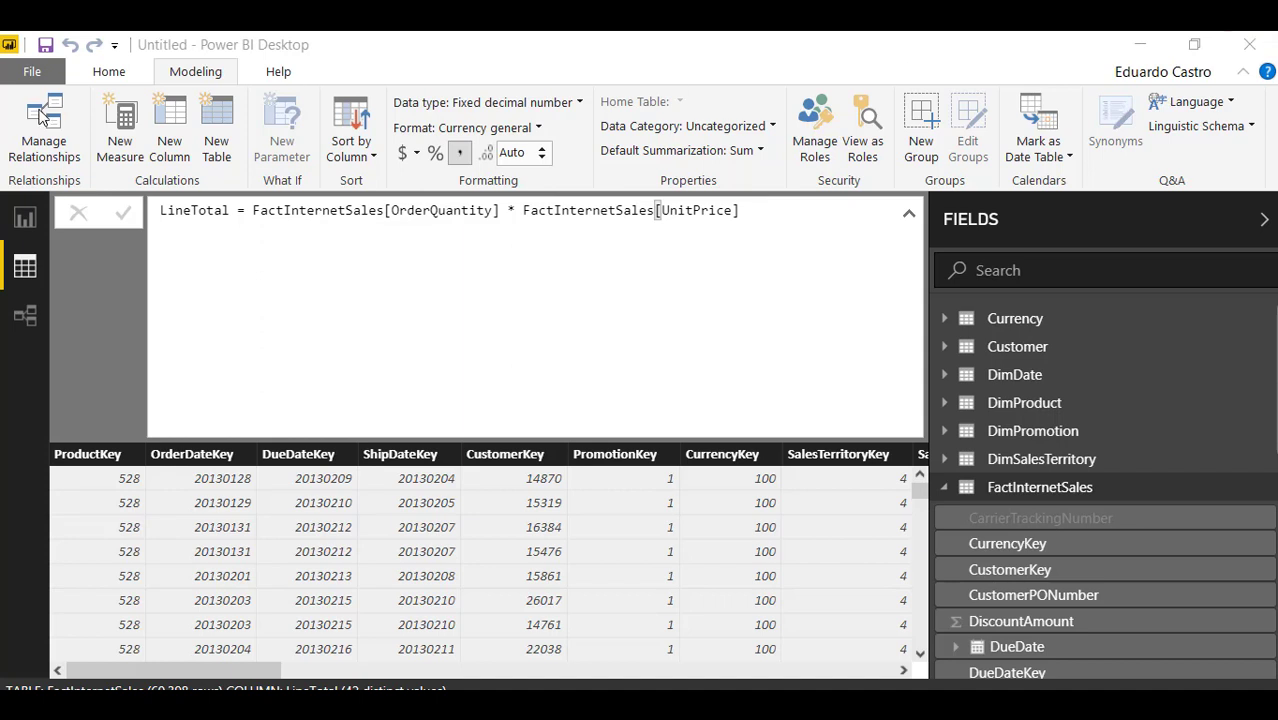
Step: Switch to the DAX 01 Income Status file in Notepad and copy the whole IncomeStatus formula
click(593, 240)
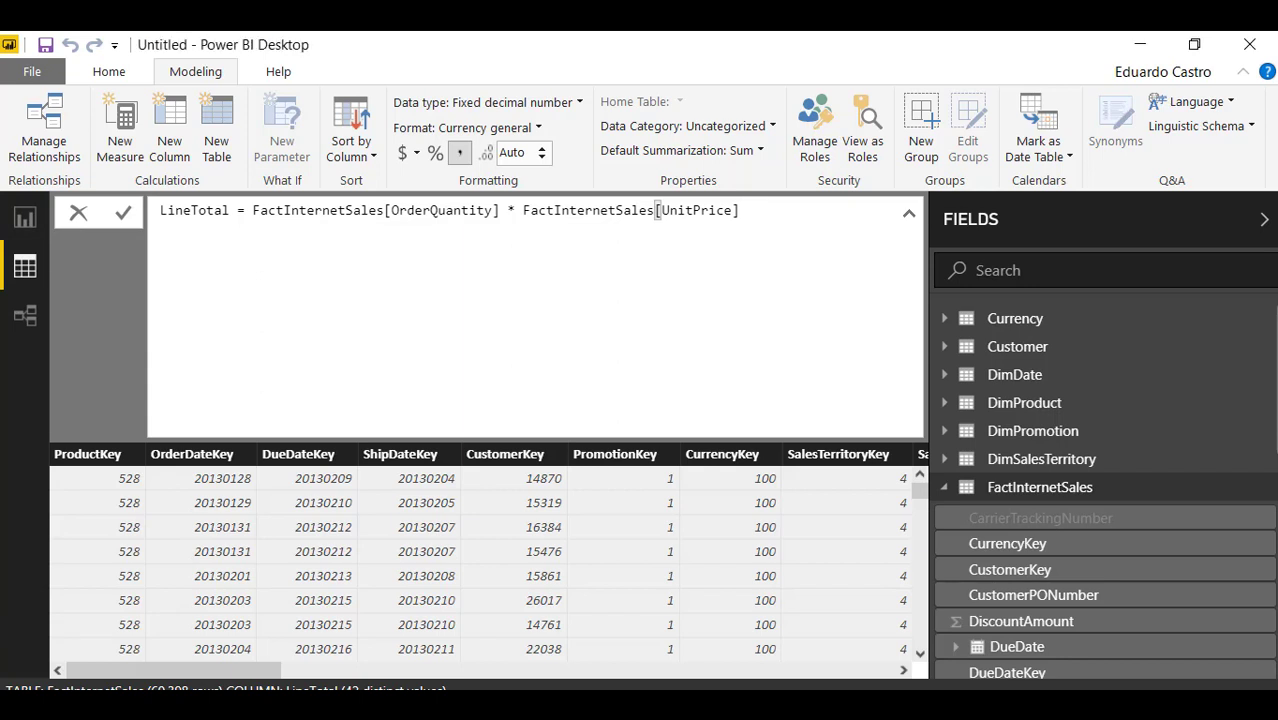
key(alt+Tab)
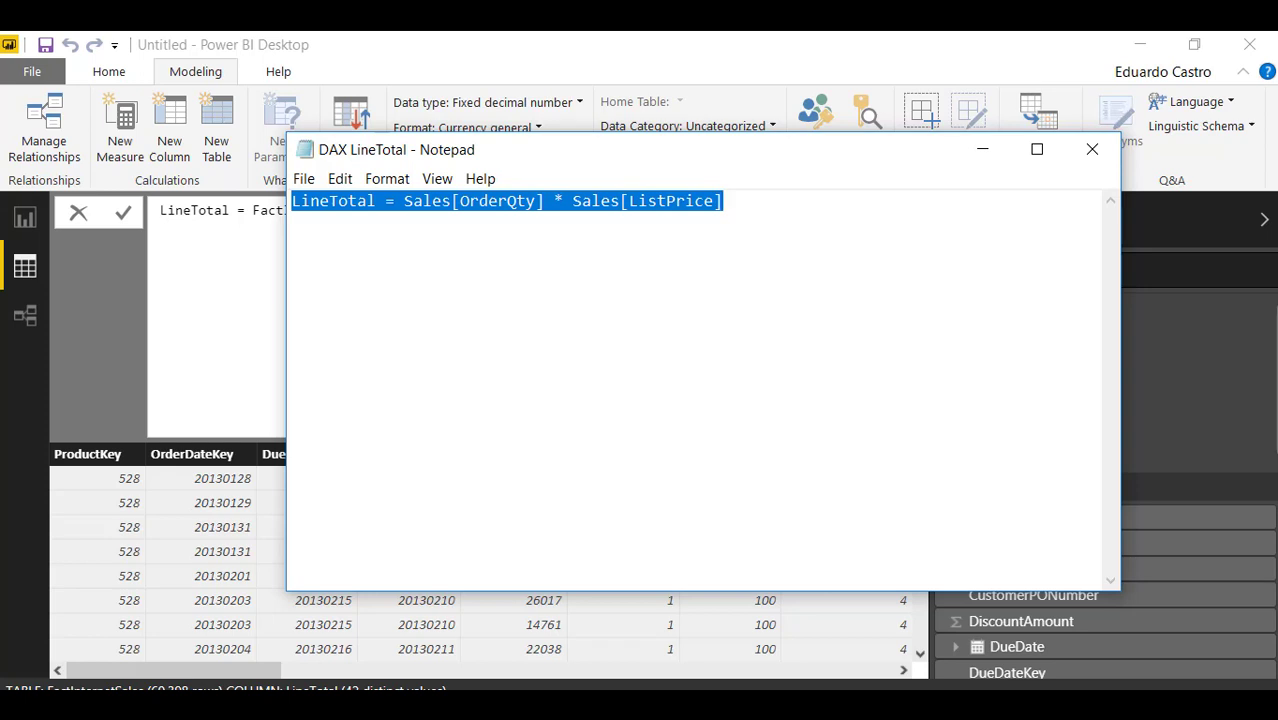
key(alt+Tab)
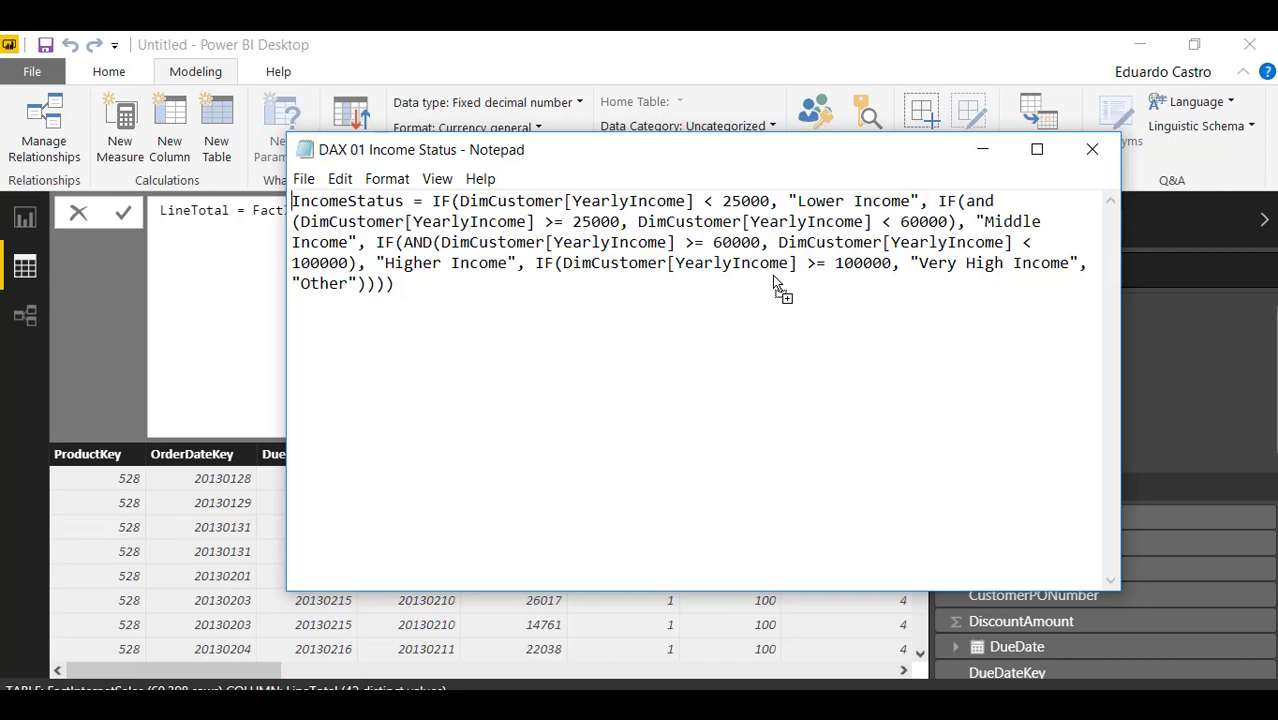
drag(432, 296, 294, 201)
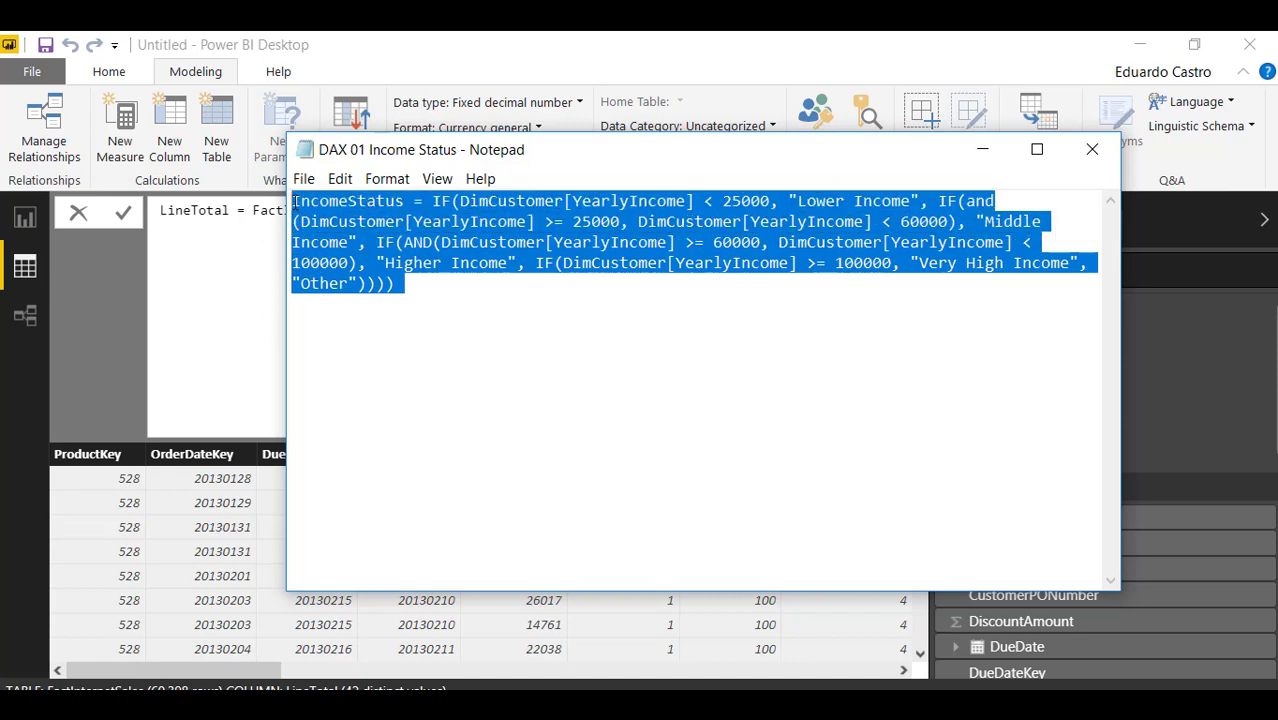
right_click(375, 236)
click(237, 299)
click(455, 356)
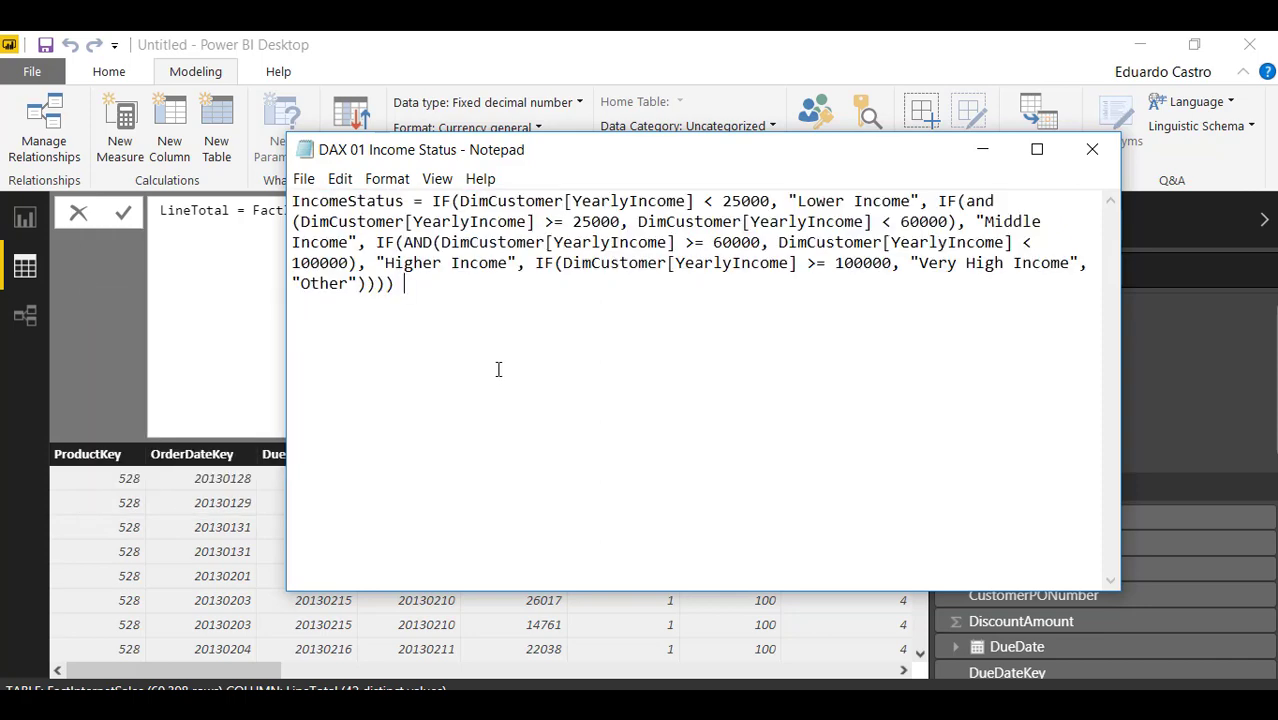
Step: Launch DAX Studio and connect it to the Untitled PBI / SSDT model
key(super)
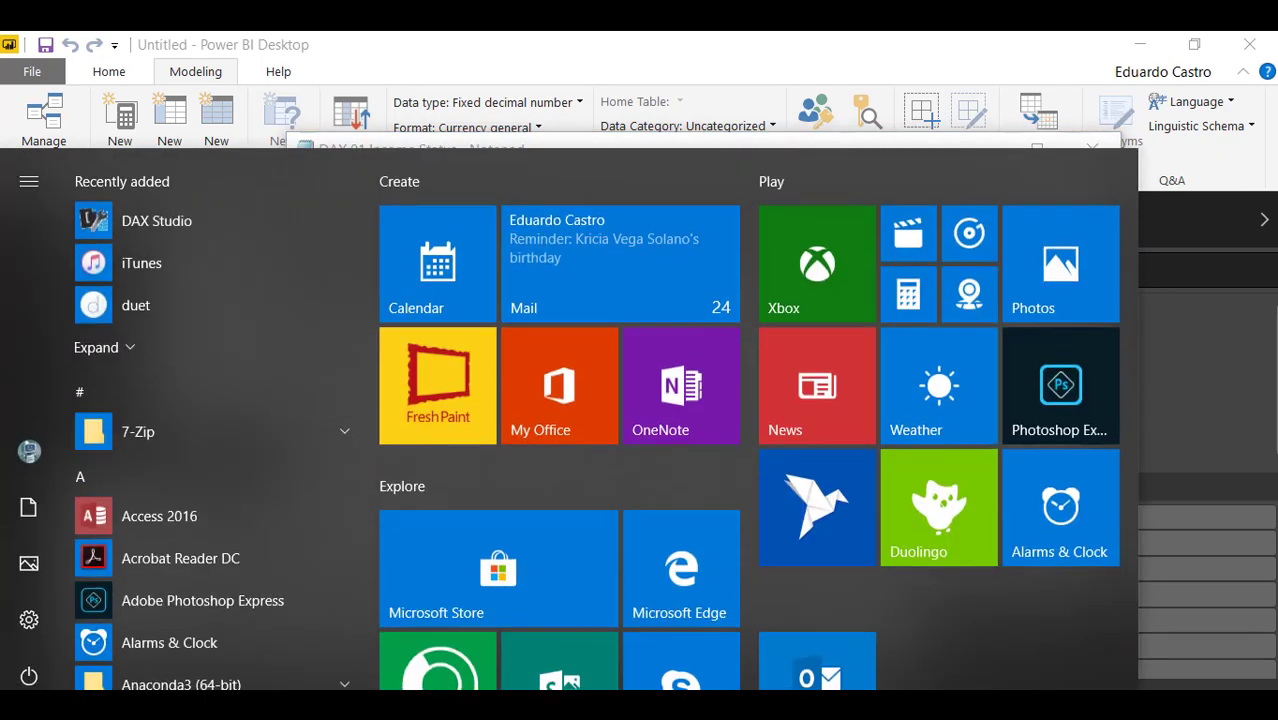
text(dax)
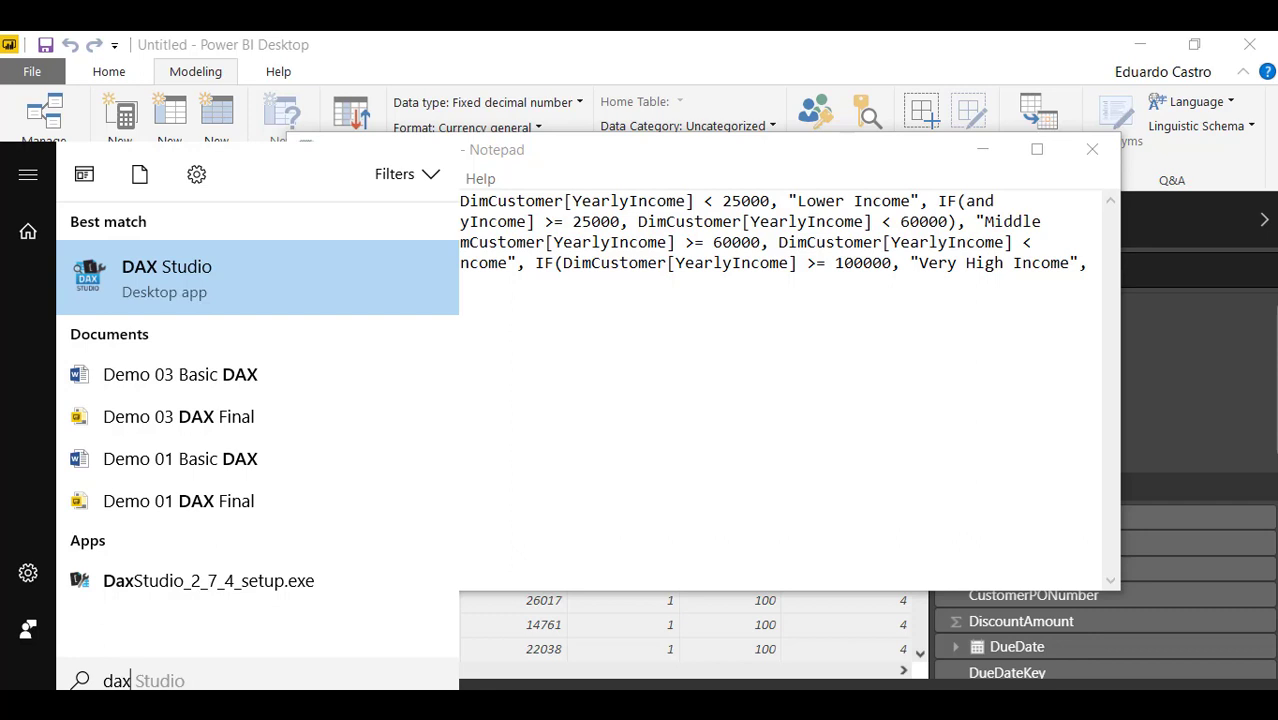
click(179, 289)
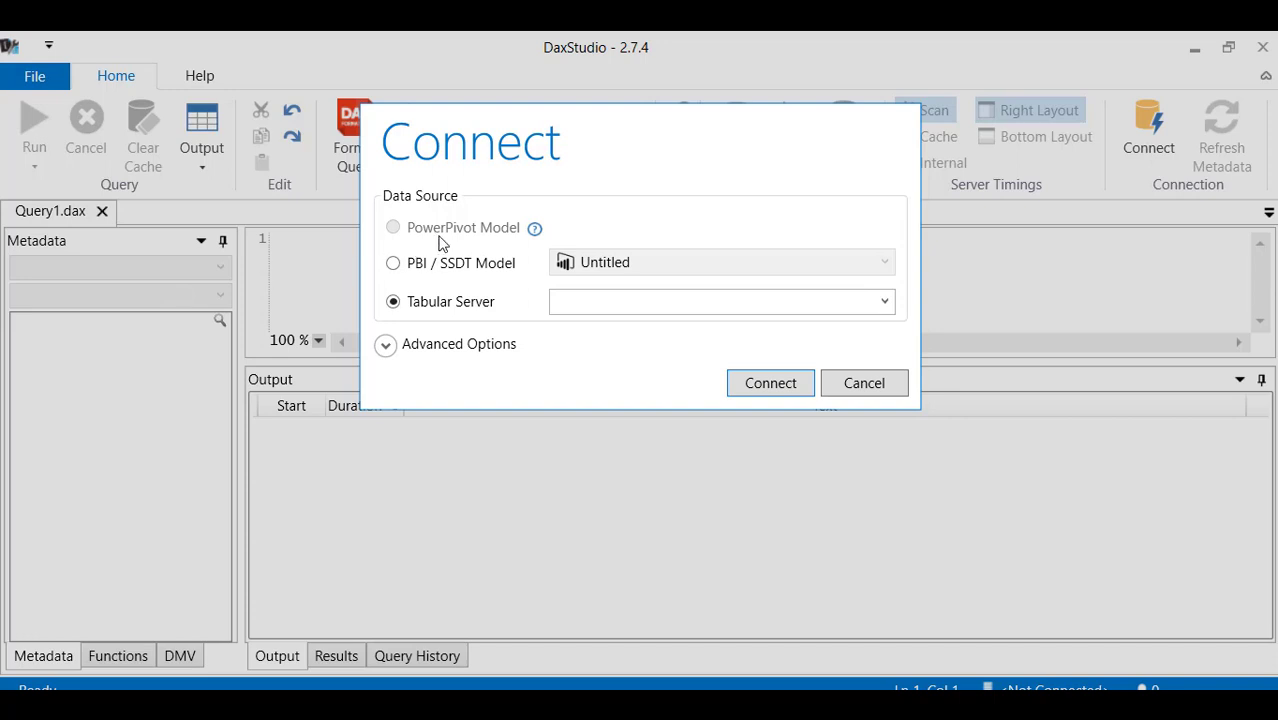
click(393, 263)
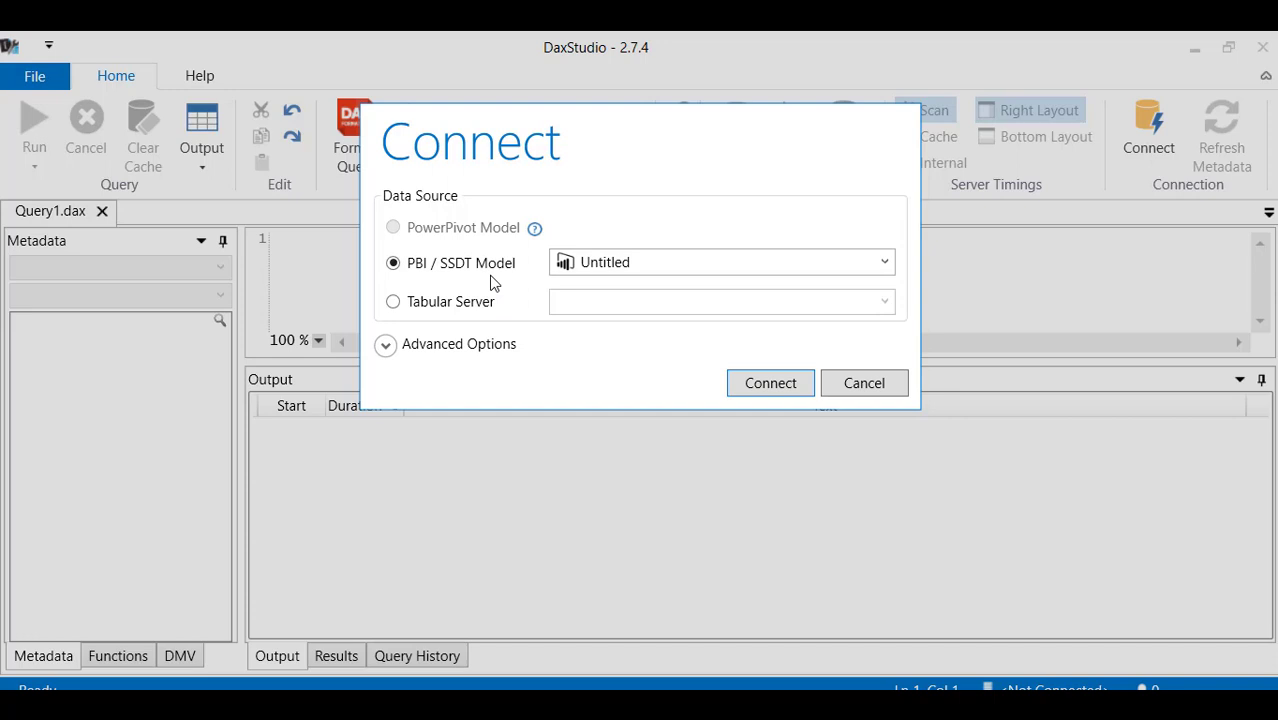
click(771, 384)
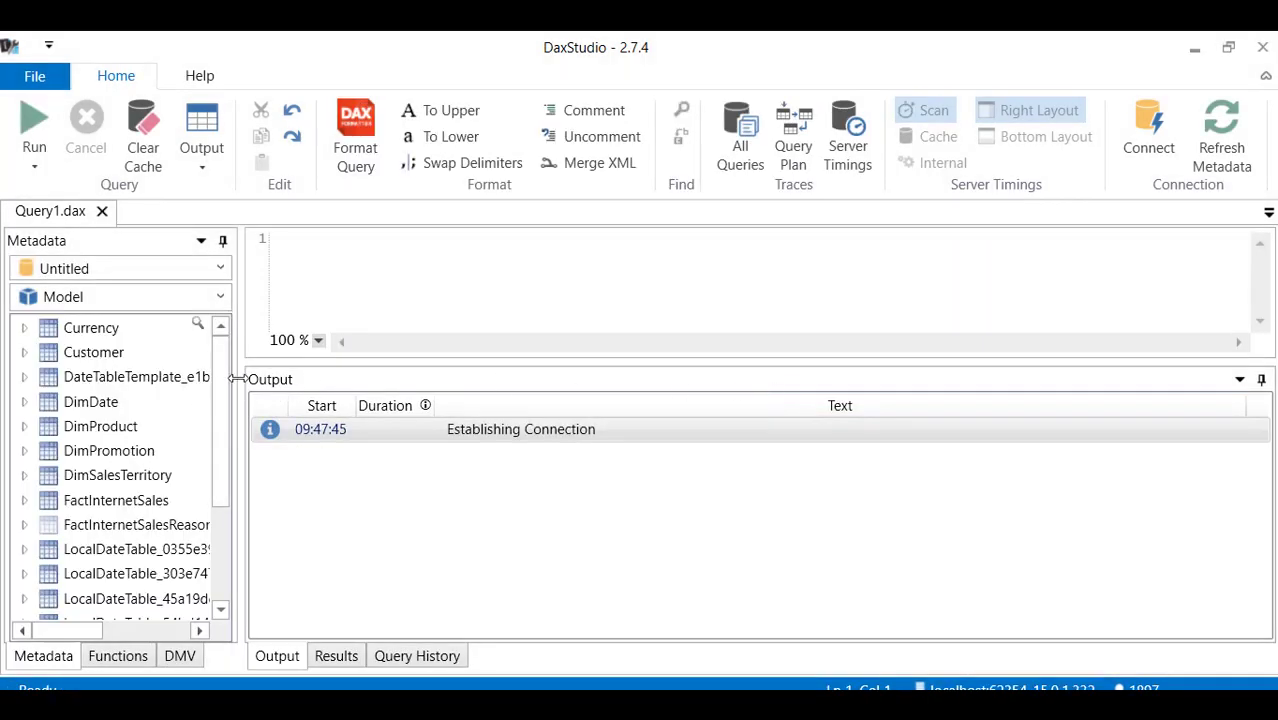
Step: Try a wider Metadata pane, restore it to roughly its former width, and make the query editor taller
drag(239, 377, 419, 528)
drag(431, 470, 436, 362)
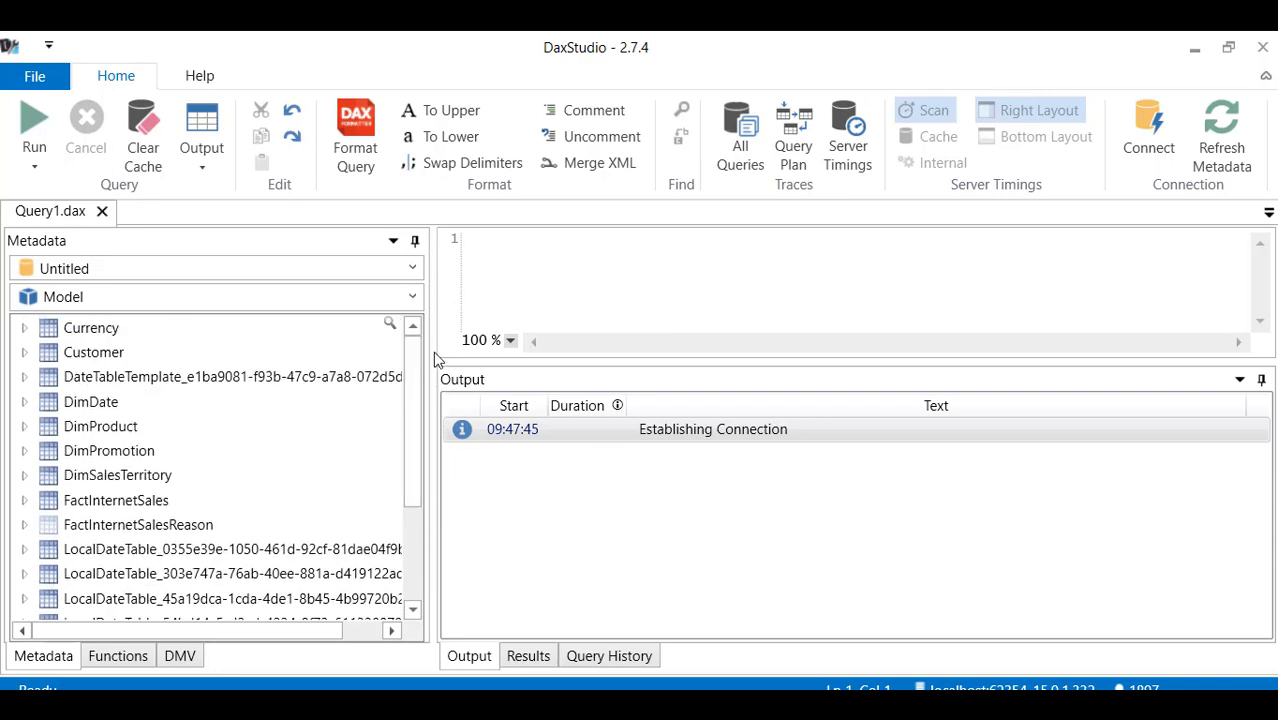
drag(436, 357, 250, 356)
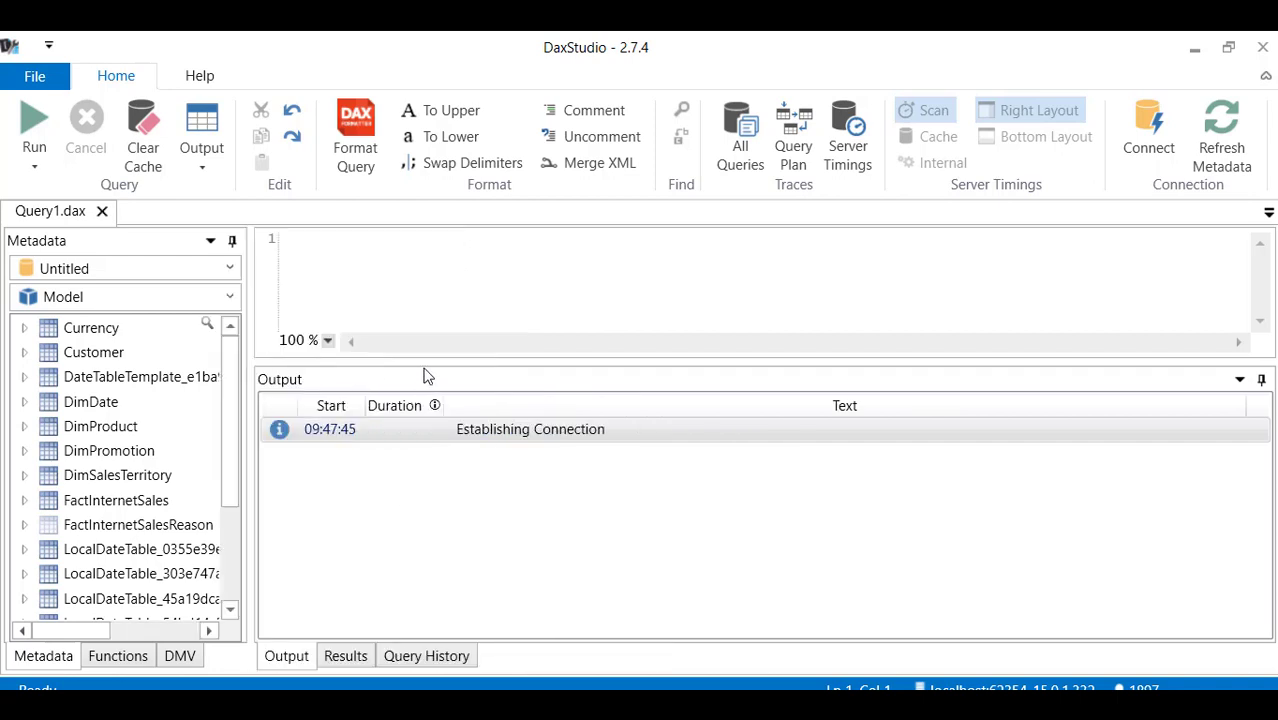
drag(425, 362, 436, 472)
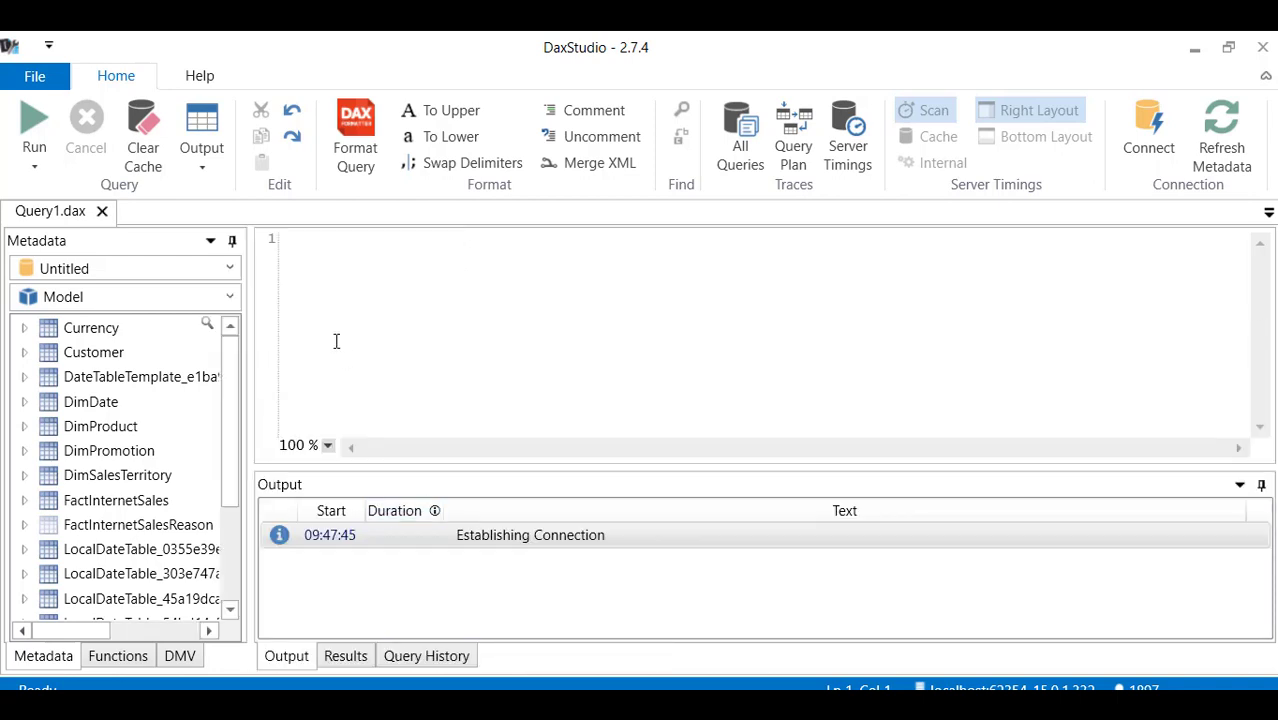
Step: Paste the copied IncomeStatus formula into the empty query and return to its beginning
click(338, 274)
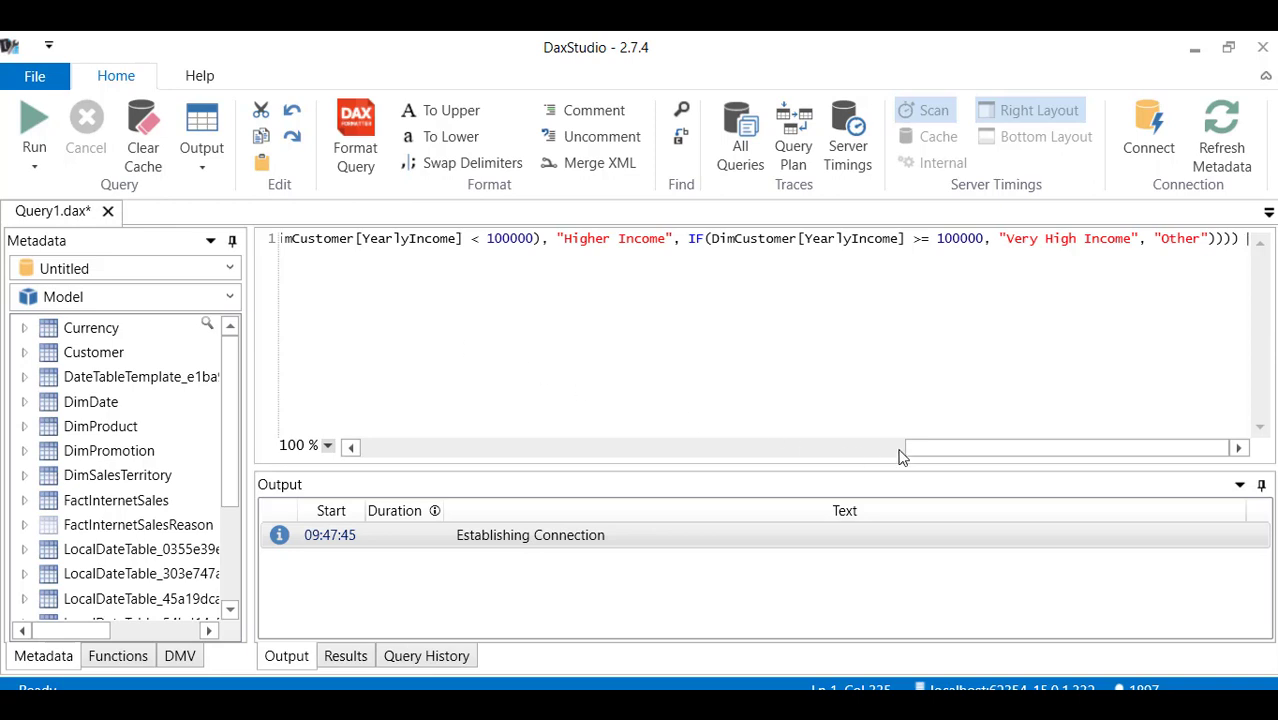
drag(897, 451, 354, 448)
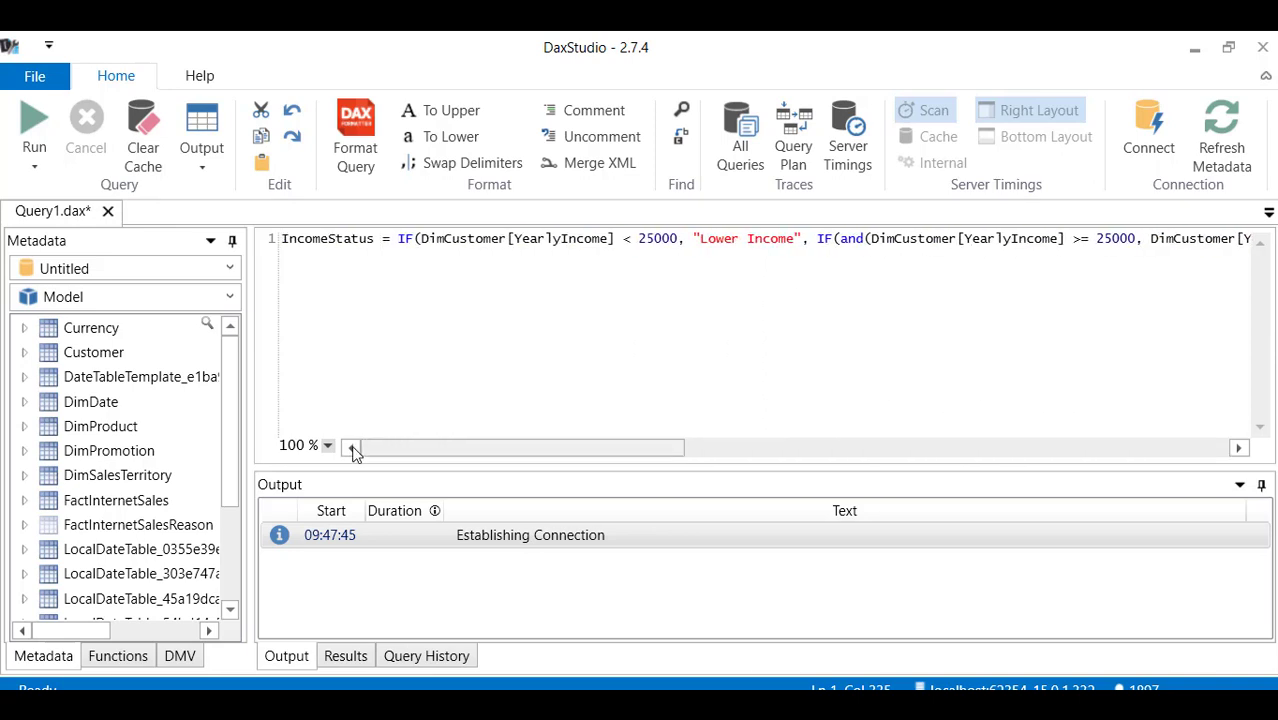
click(421, 355)
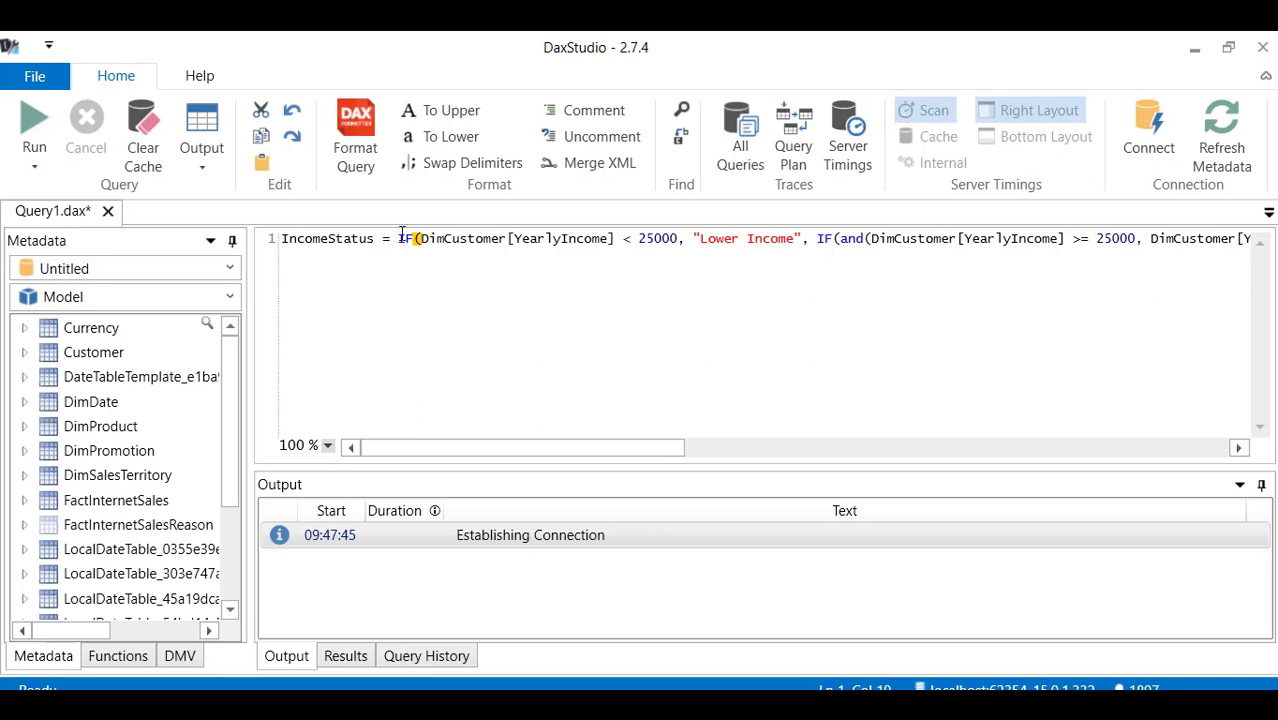
Step: Format the IncomeStatus query with DAX Formatter and enlarge the editor text to 181%
click(366, 150)
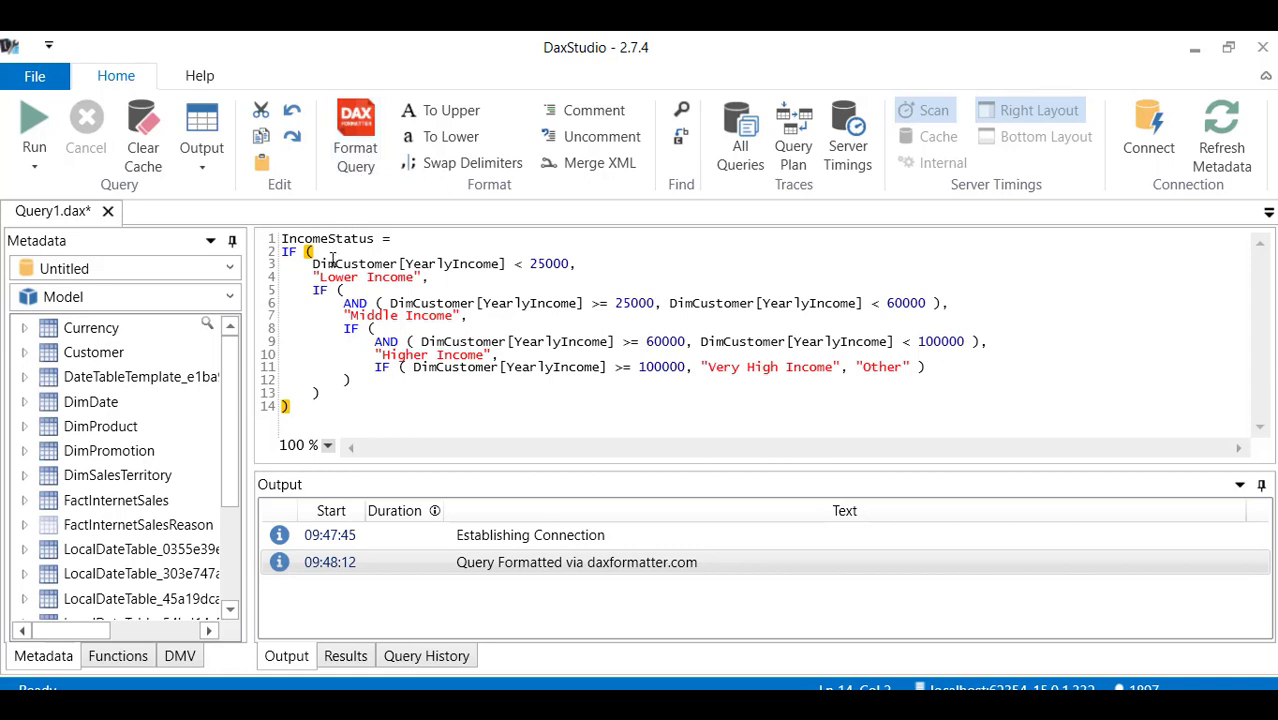
click(463, 339)
scroll(463, 339, up, 3)
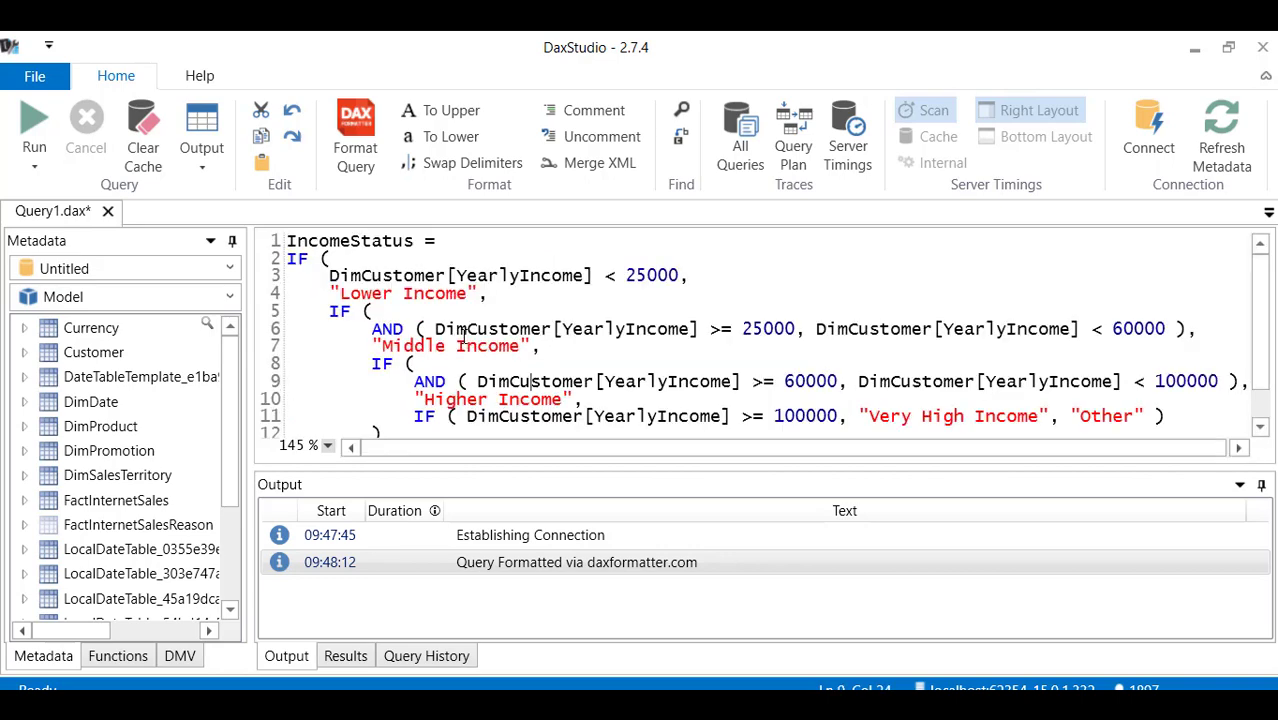
scroll(463, 337, up, 2)
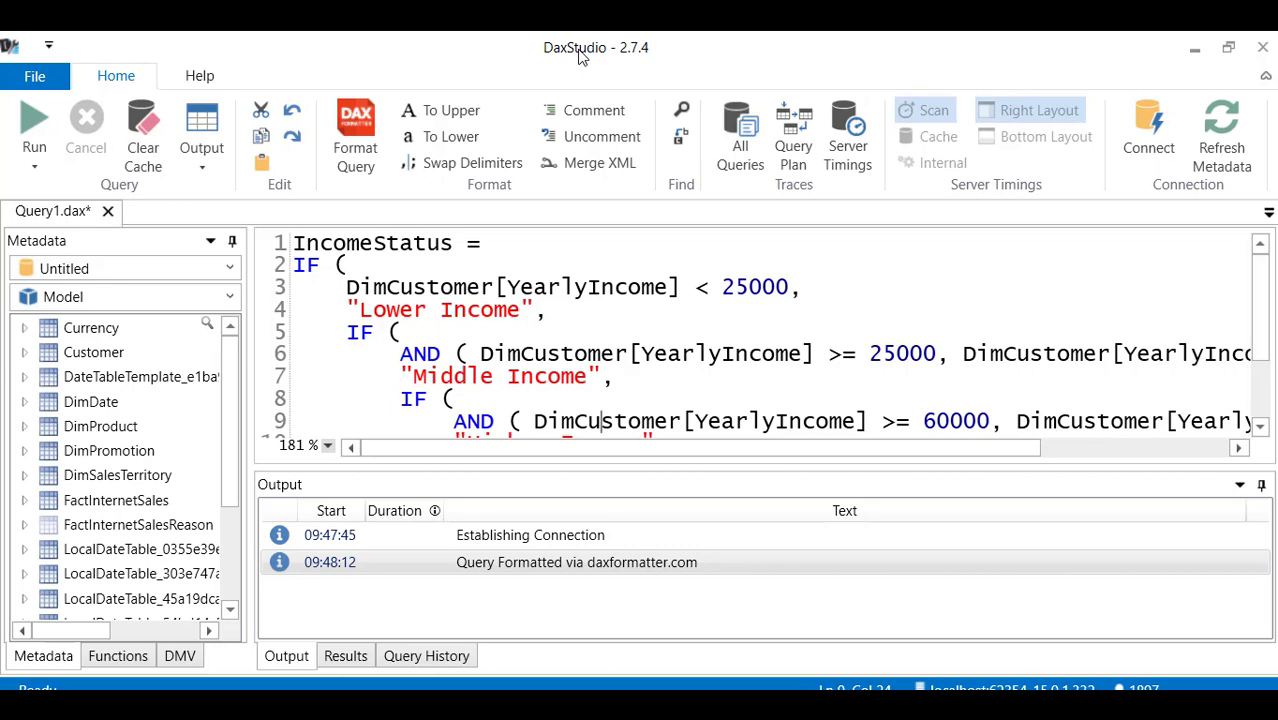
Step: Open Task Manager and browse the Windows services sorted by name
right_click(556, 705)
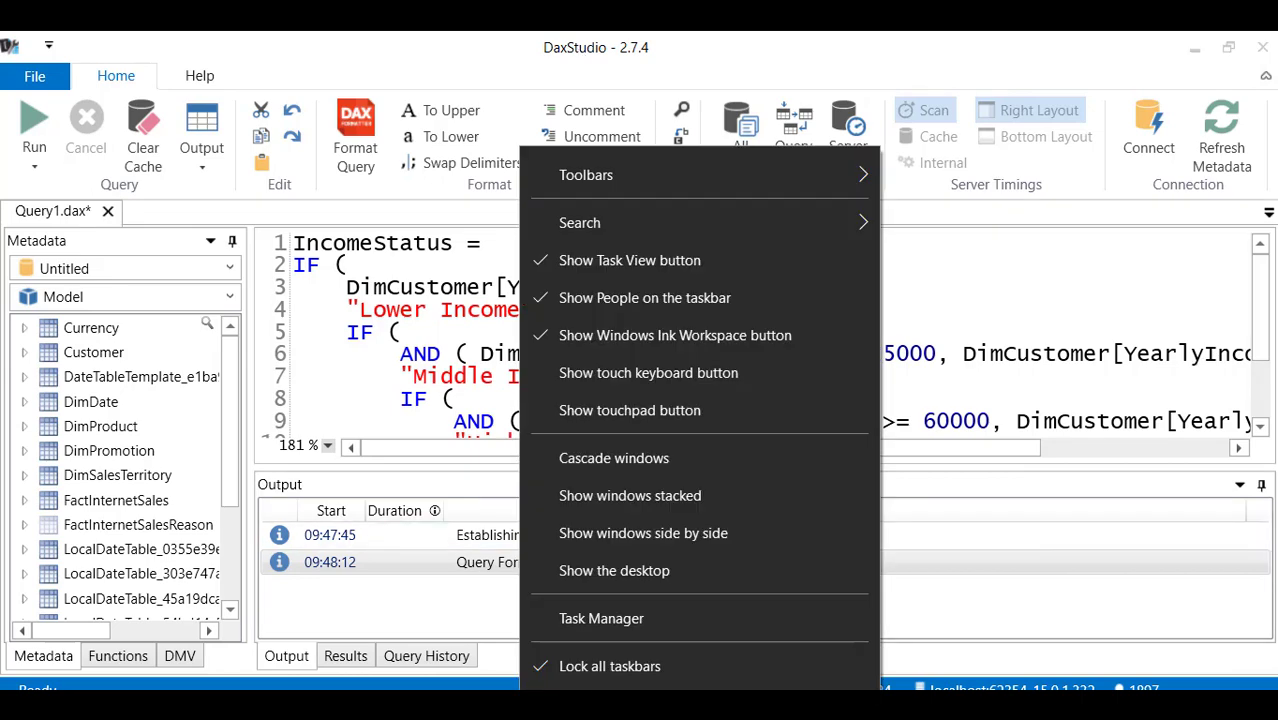
click(631, 631)
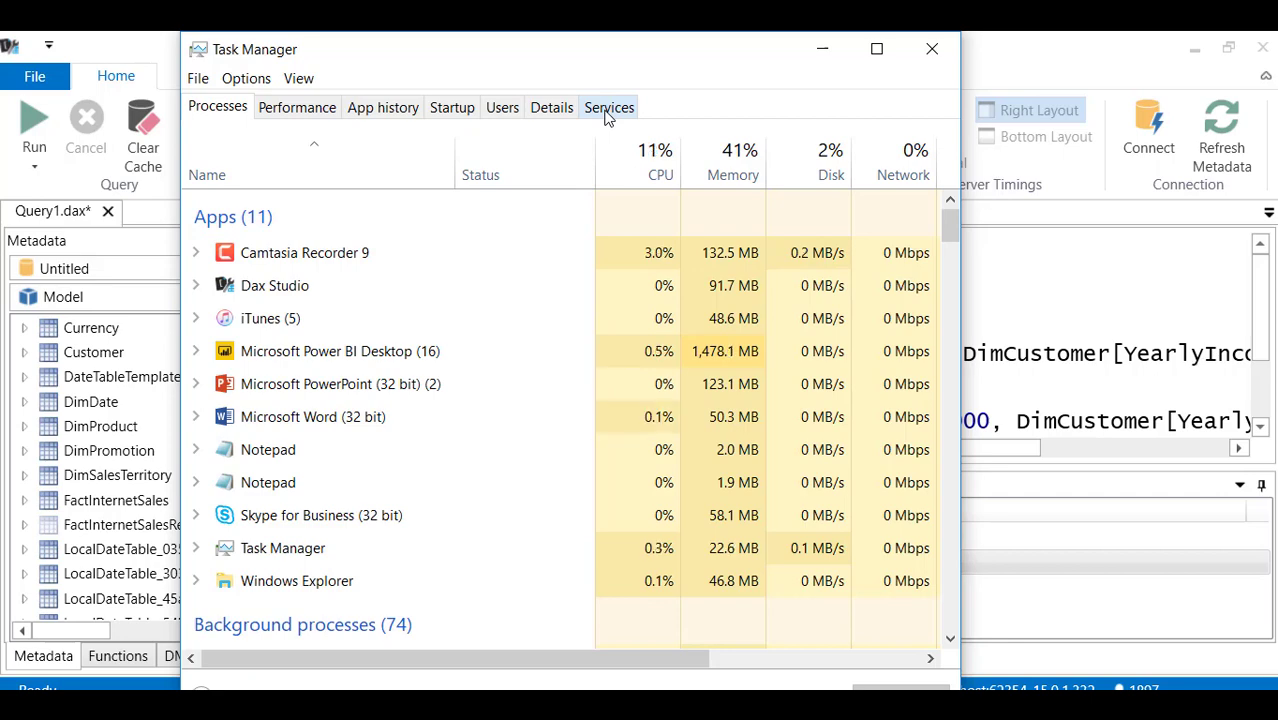
click(607, 109)
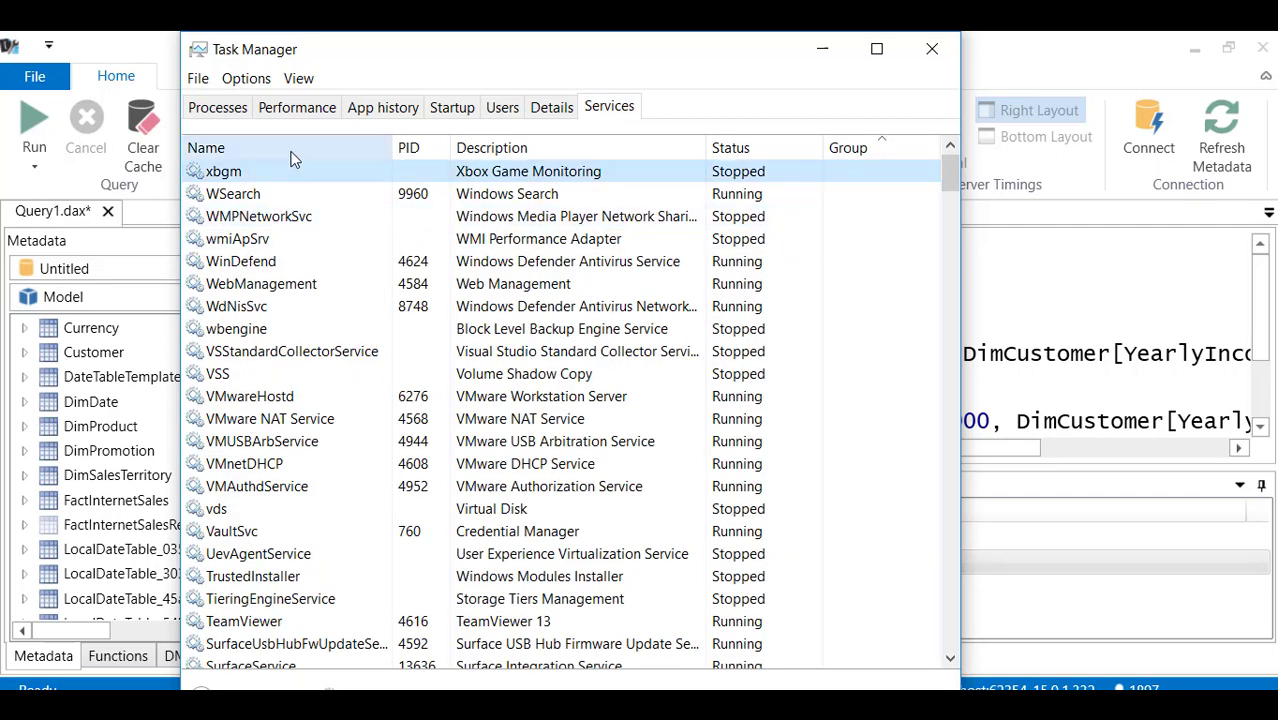
click(293, 150)
scroll(285, 371, down, 2)
scroll(313, 367, up, 1)
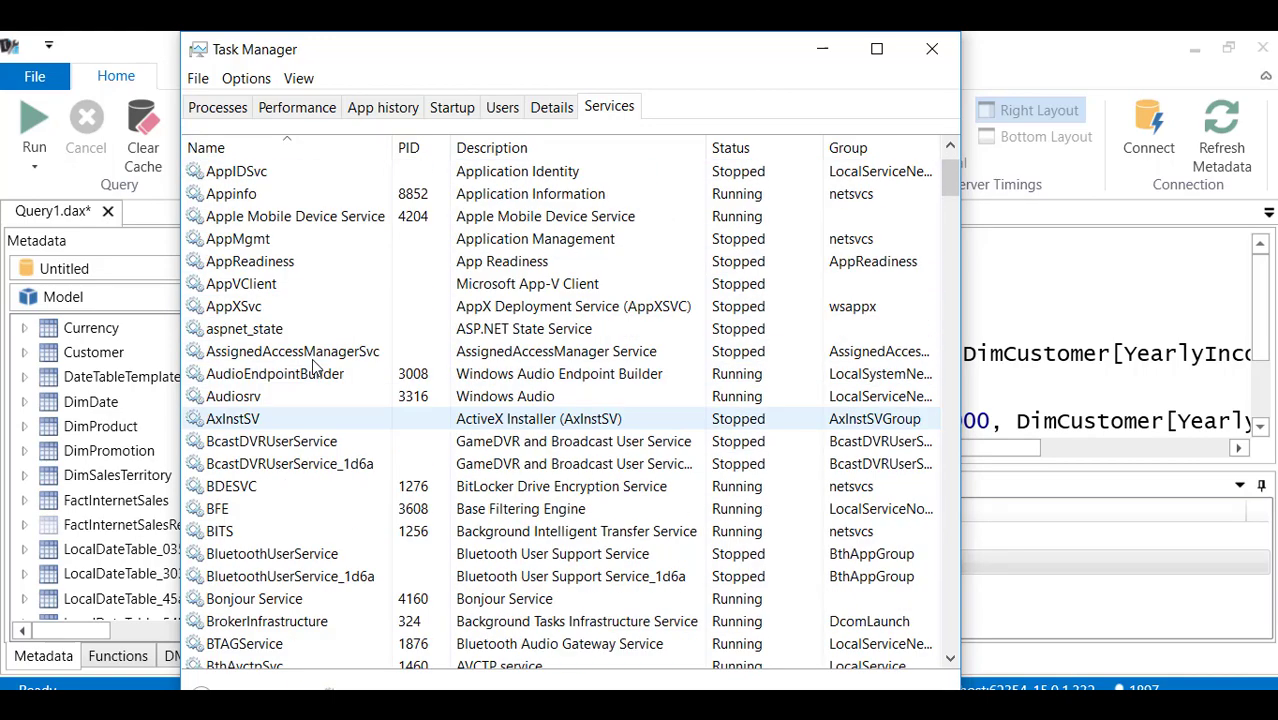
scroll(313, 367, down, 3)
scroll(313, 367, up, 4)
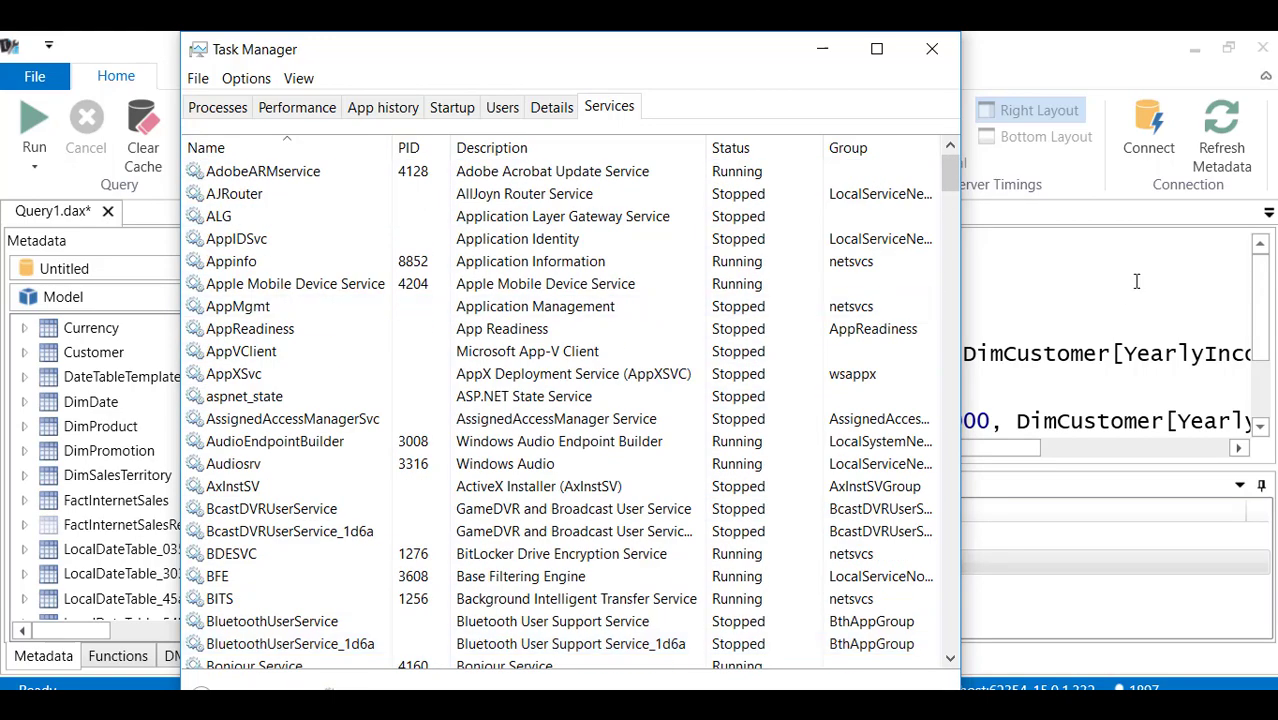
Step: Sort the services by description, select SQL Server Analysis Services (MSSQLSERVER), and examine the neighbouring SQL Server services
click(489, 148)
scroll(540, 403, down, 12)
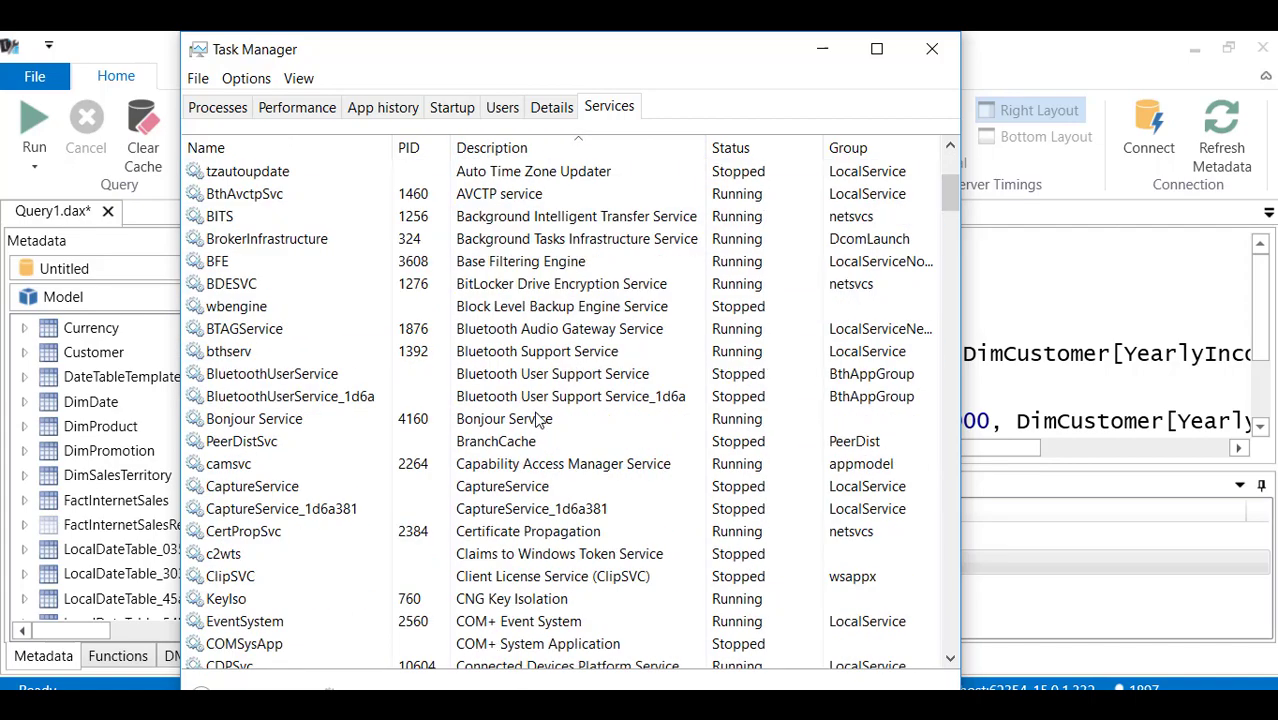
scroll(572, 530, down, 15)
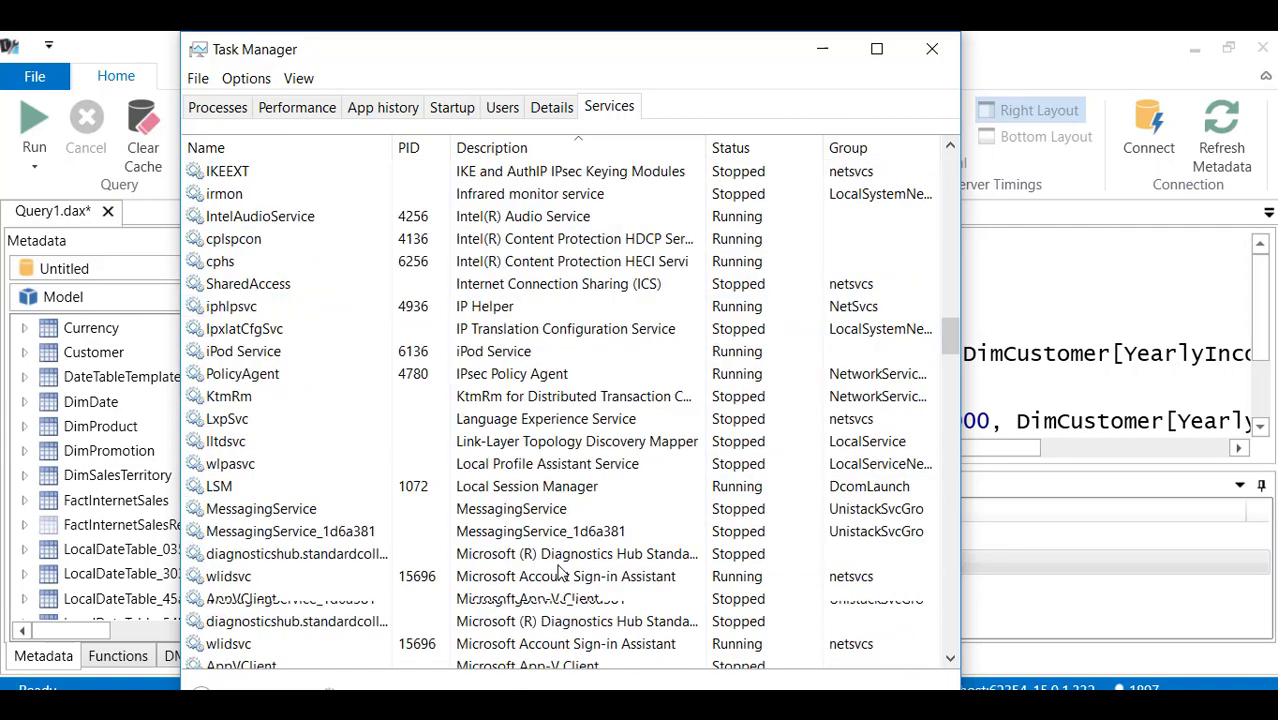
scroll(559, 572, down, 6)
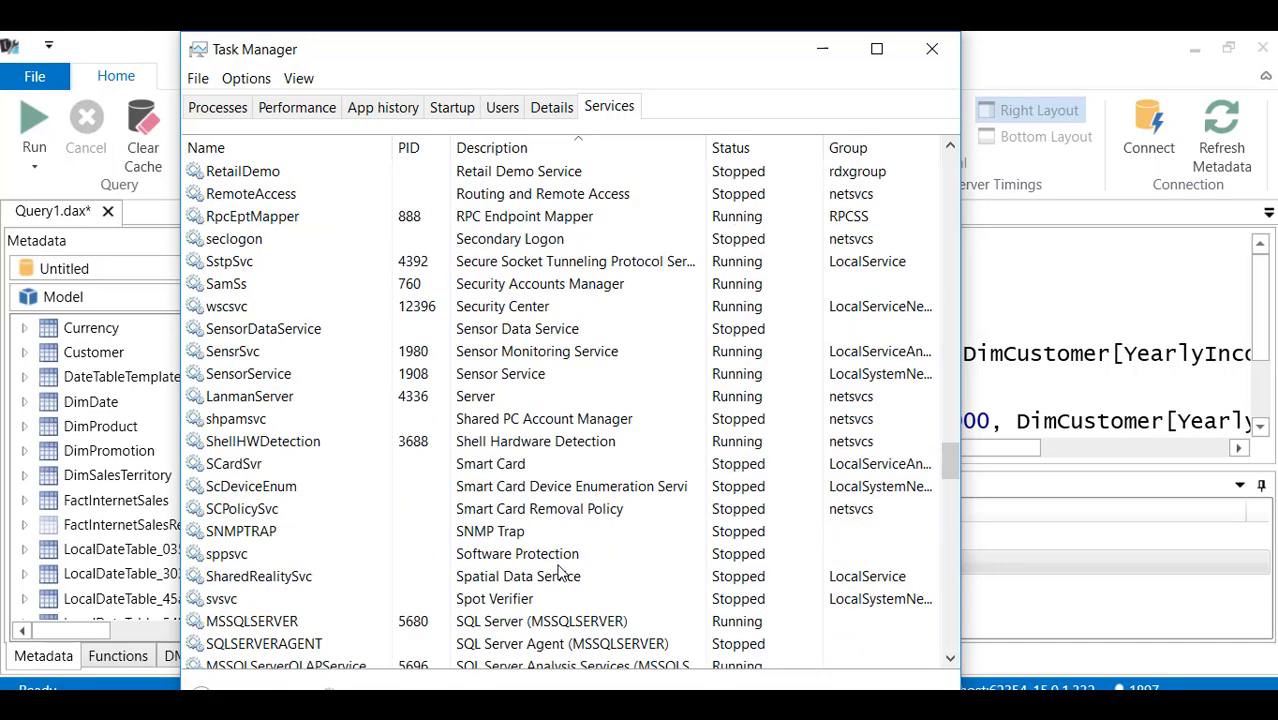
scroll(561, 573, down, 2)
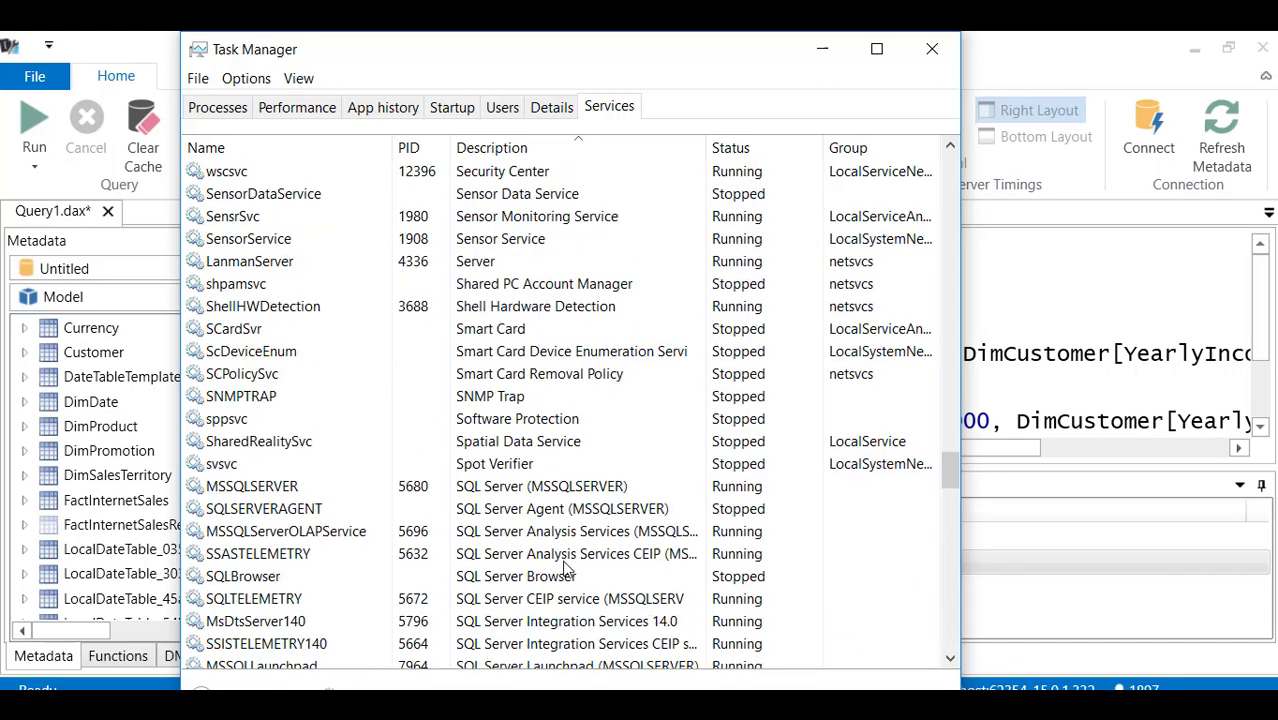
click(584, 538)
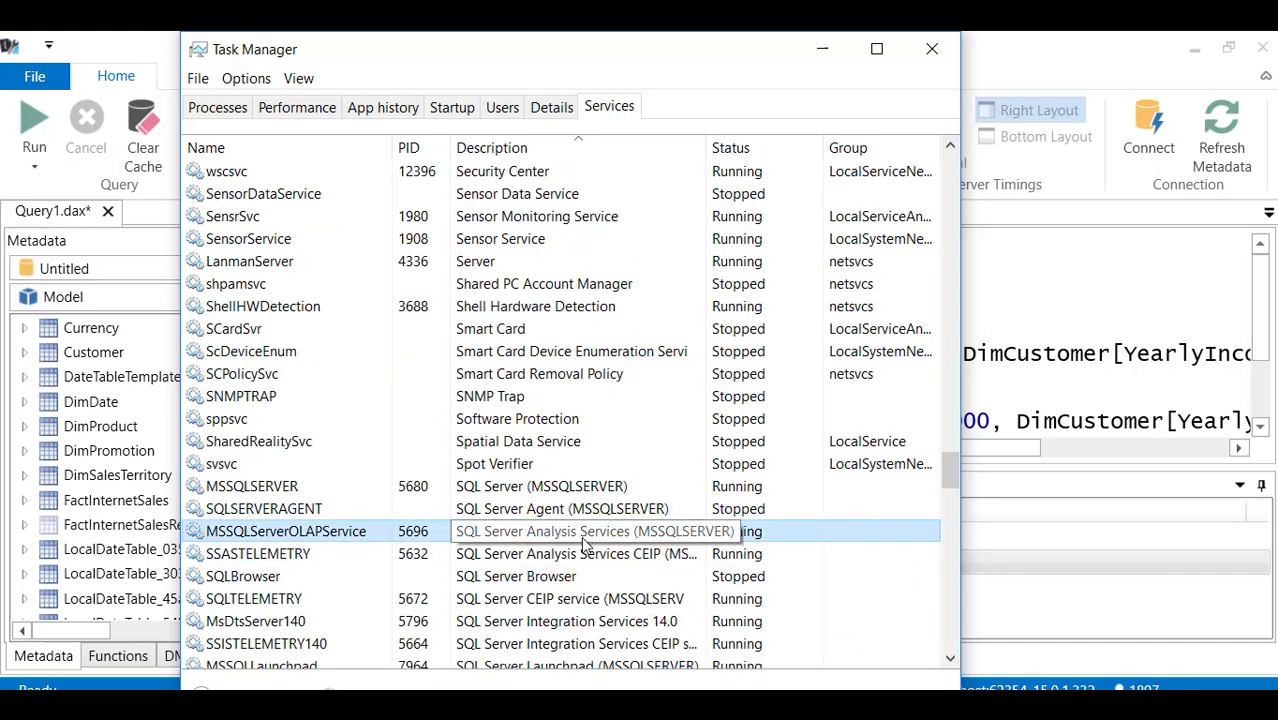
scroll(584, 540, down, 1)
scroll(586, 545, down, 1)
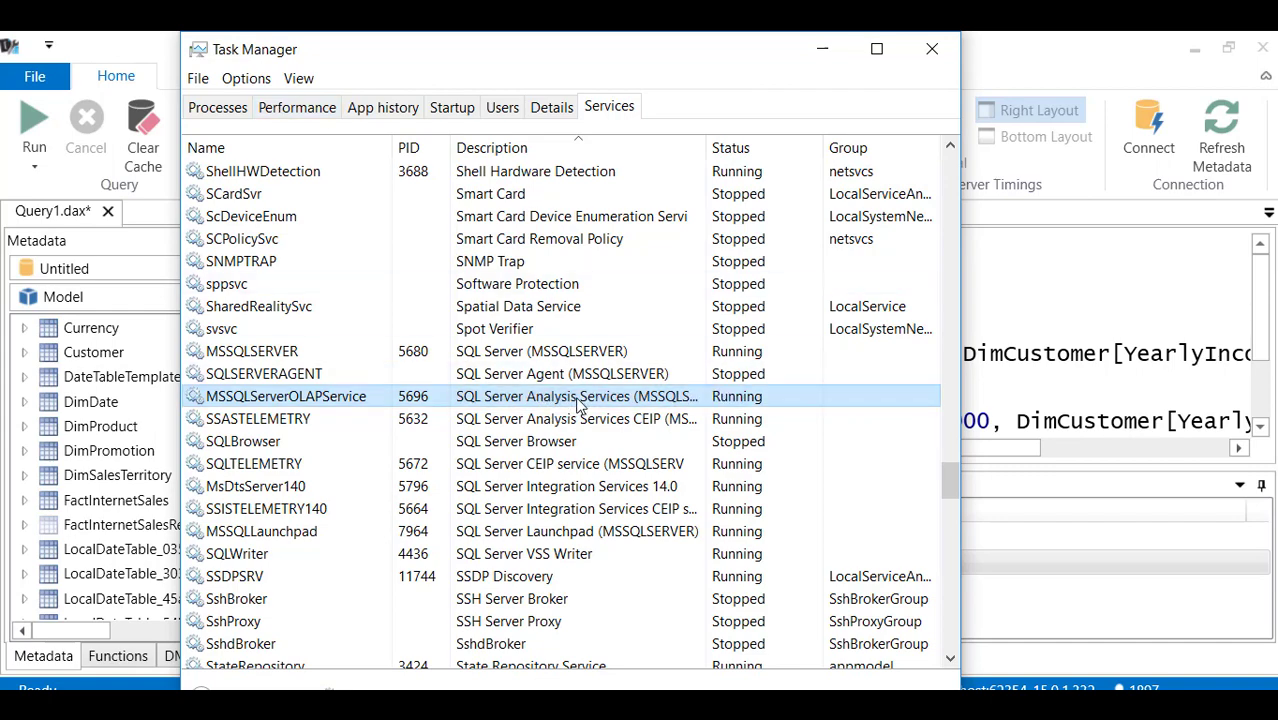
scroll(592, 563, down, 5)
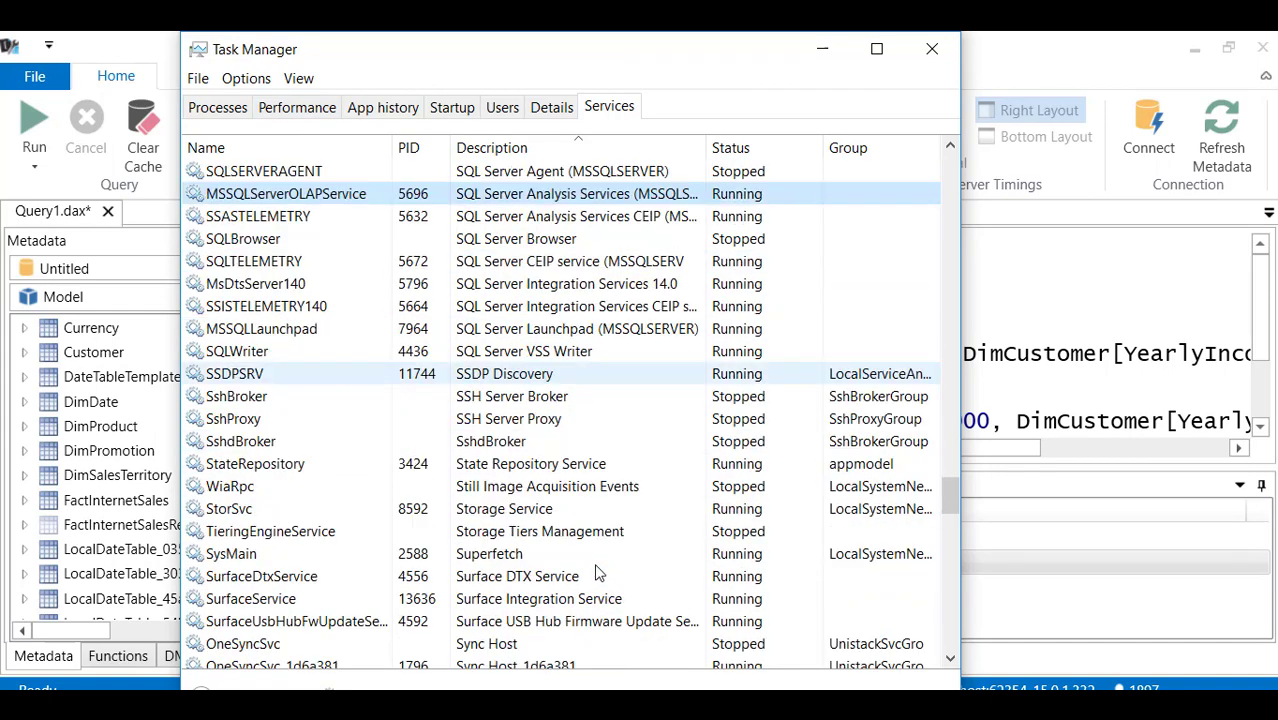
scroll(603, 572, up, 2)
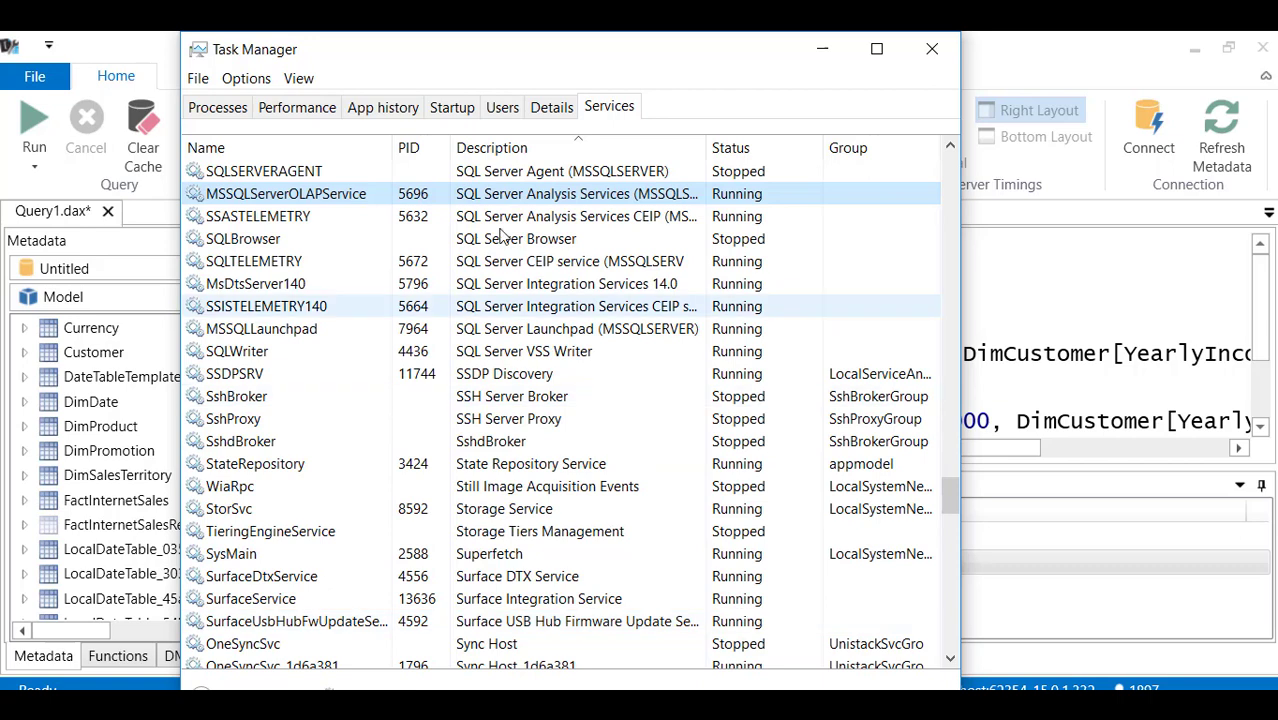
Step: Expand Microsoft Power BI Desktop among the running processes and examine its subprocesses down to Microsoft SQL Server Analysis
click(220, 108)
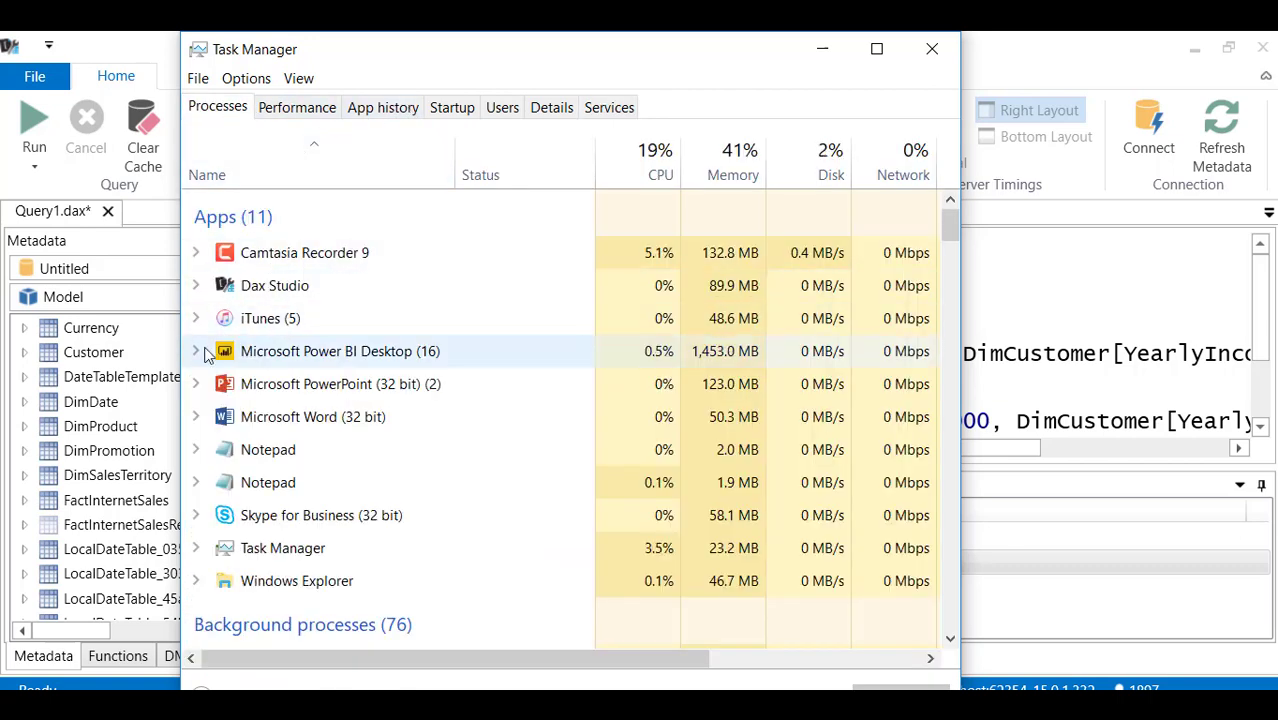
click(195, 348)
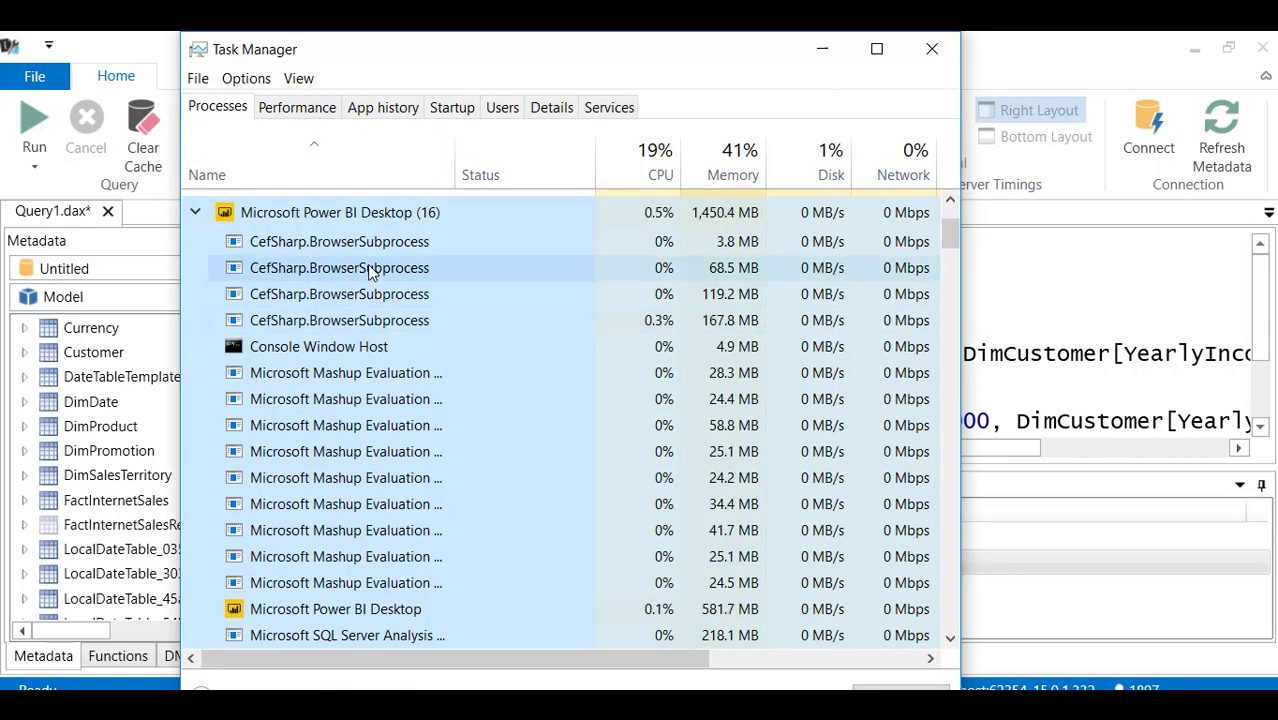
scroll(440, 518, down, 1)
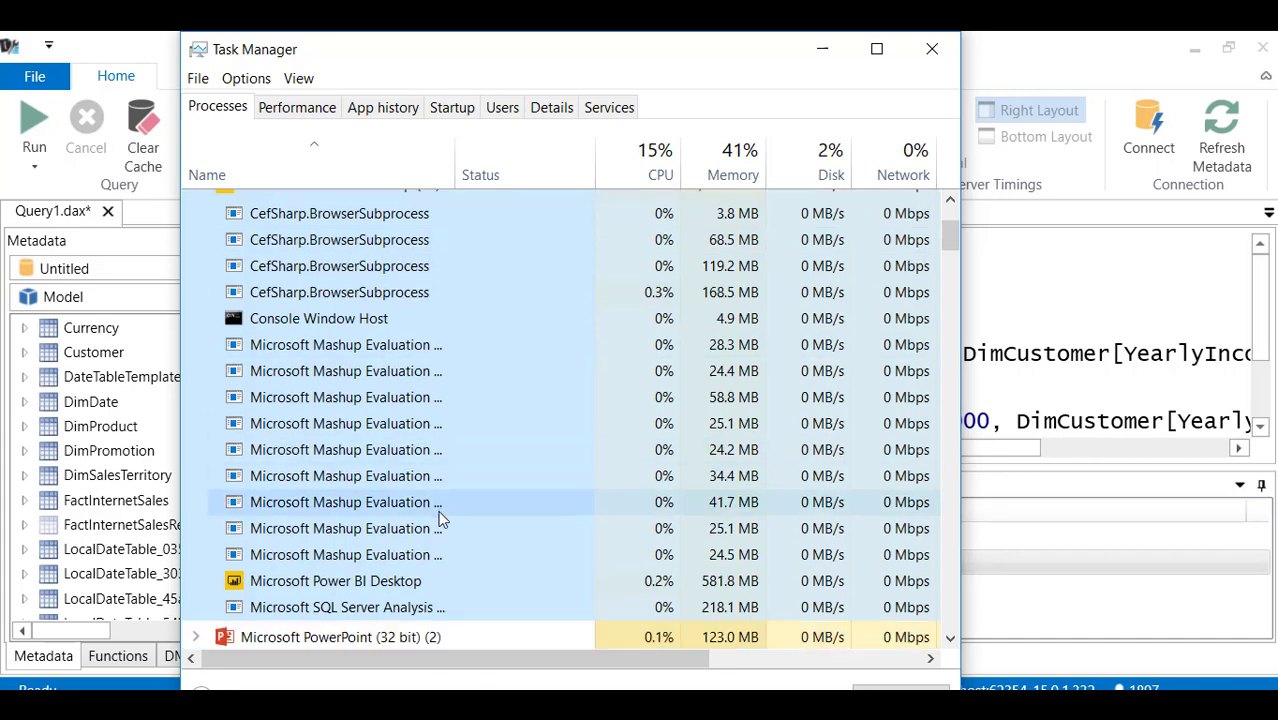
Step: Select the Microsoft SQL Server Analysis Services subprocess, widen the Name column to show its full name, and close Task Manager
click(363, 607)
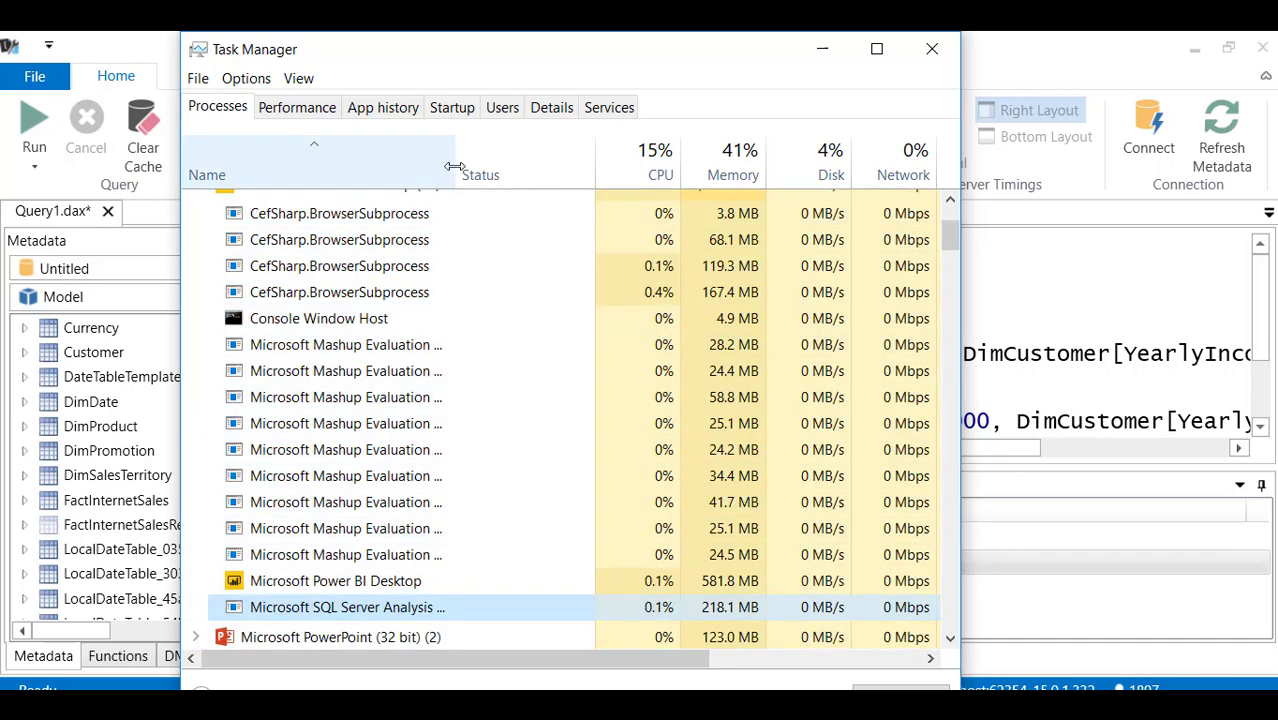
drag(454, 166, 607, 166)
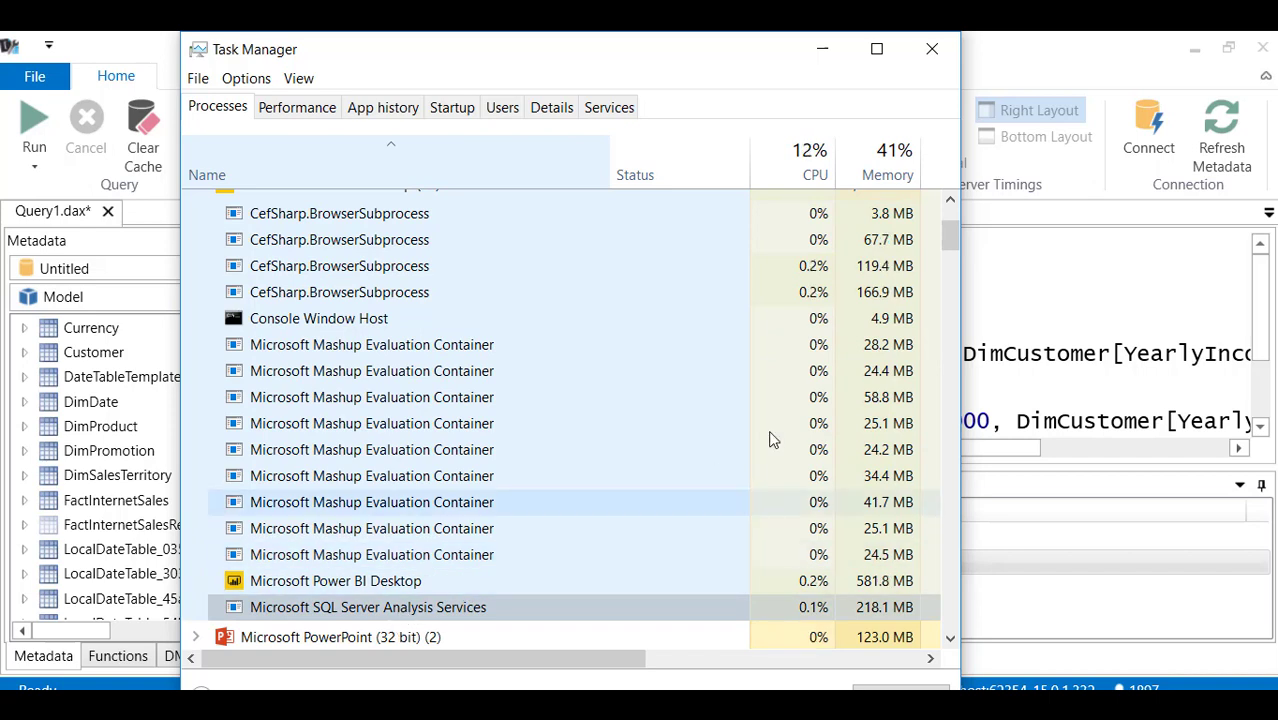
click(937, 58)
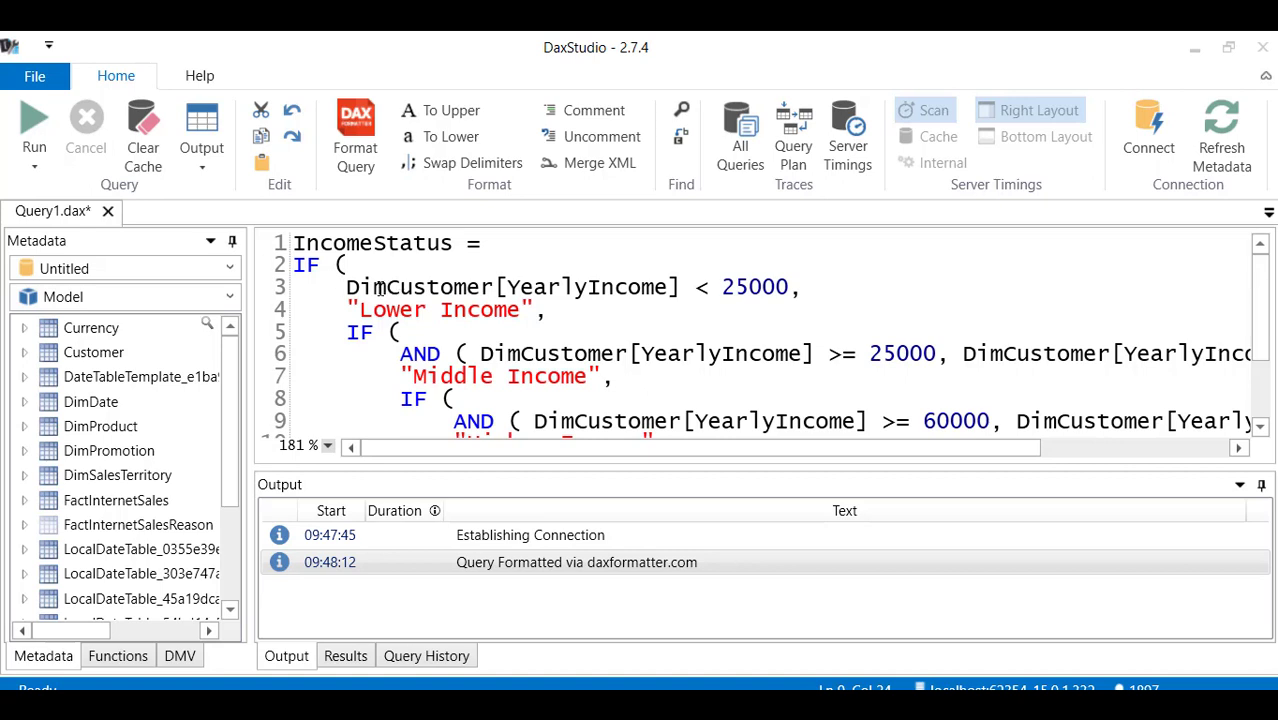
Step: Run the IncomeStatus query, check its results, and expand the Customer table in the model metadata to check its name
click(37, 140)
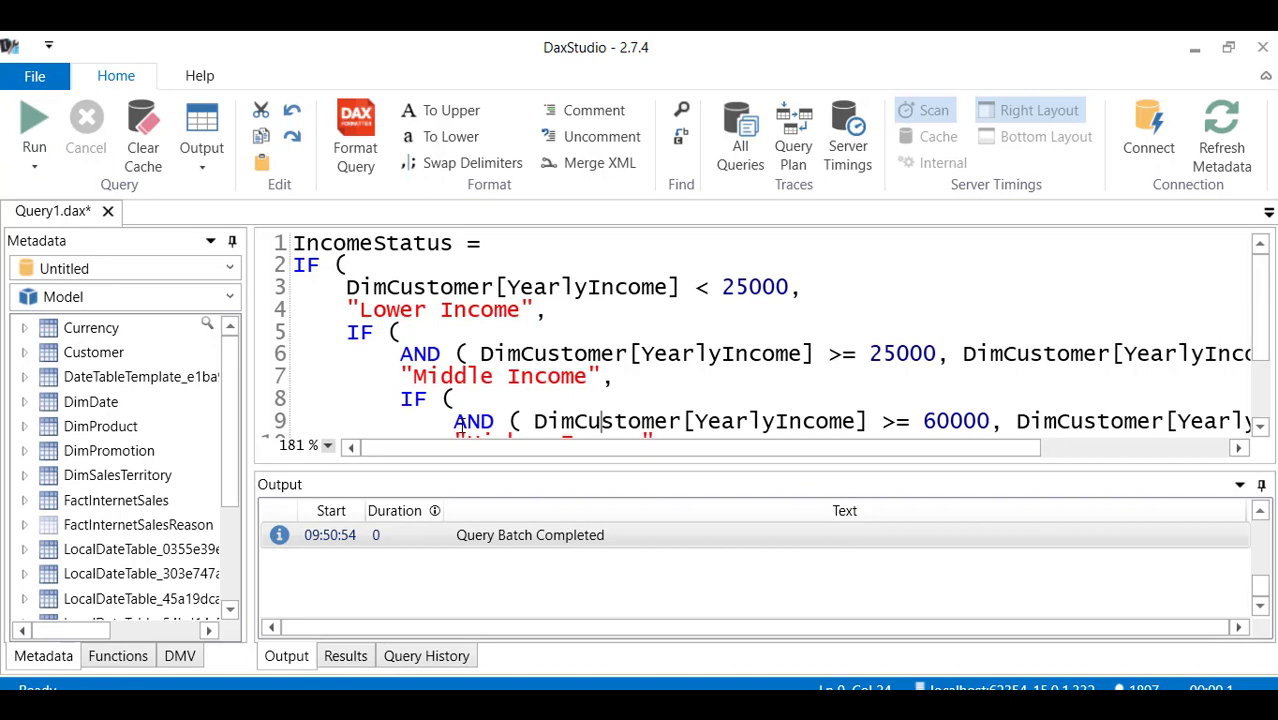
click(346, 657)
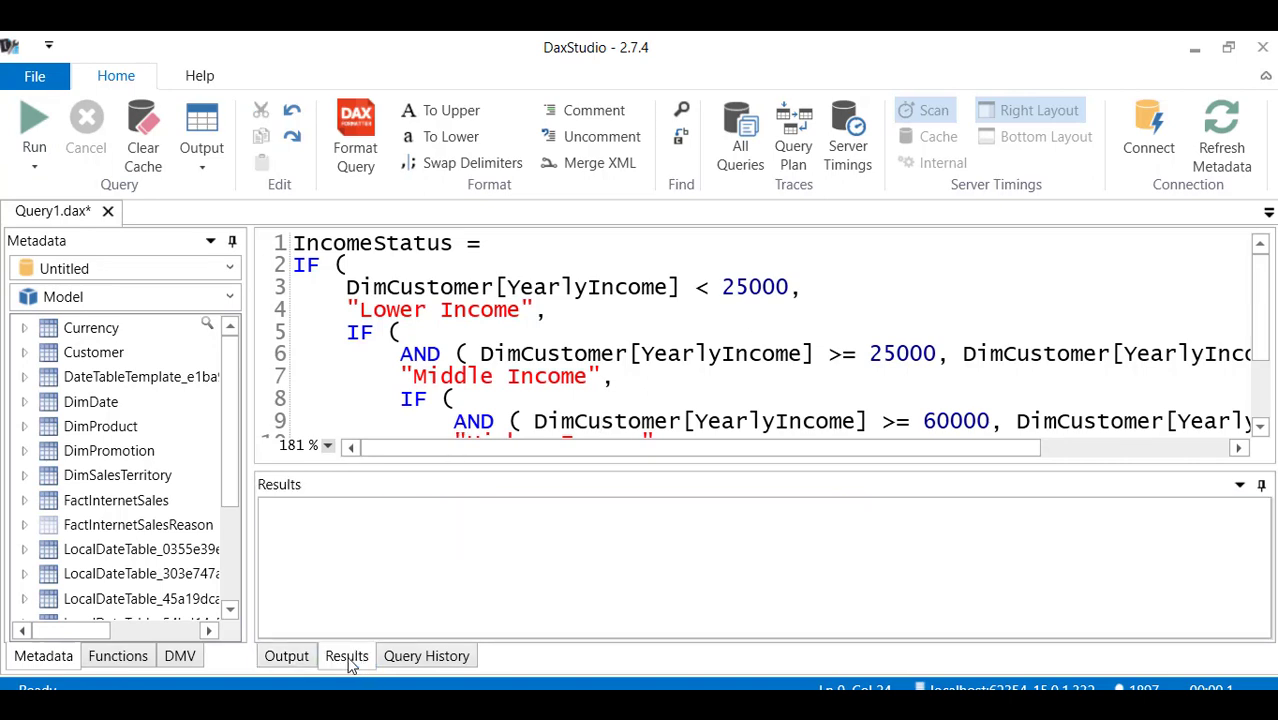
click(403, 320)
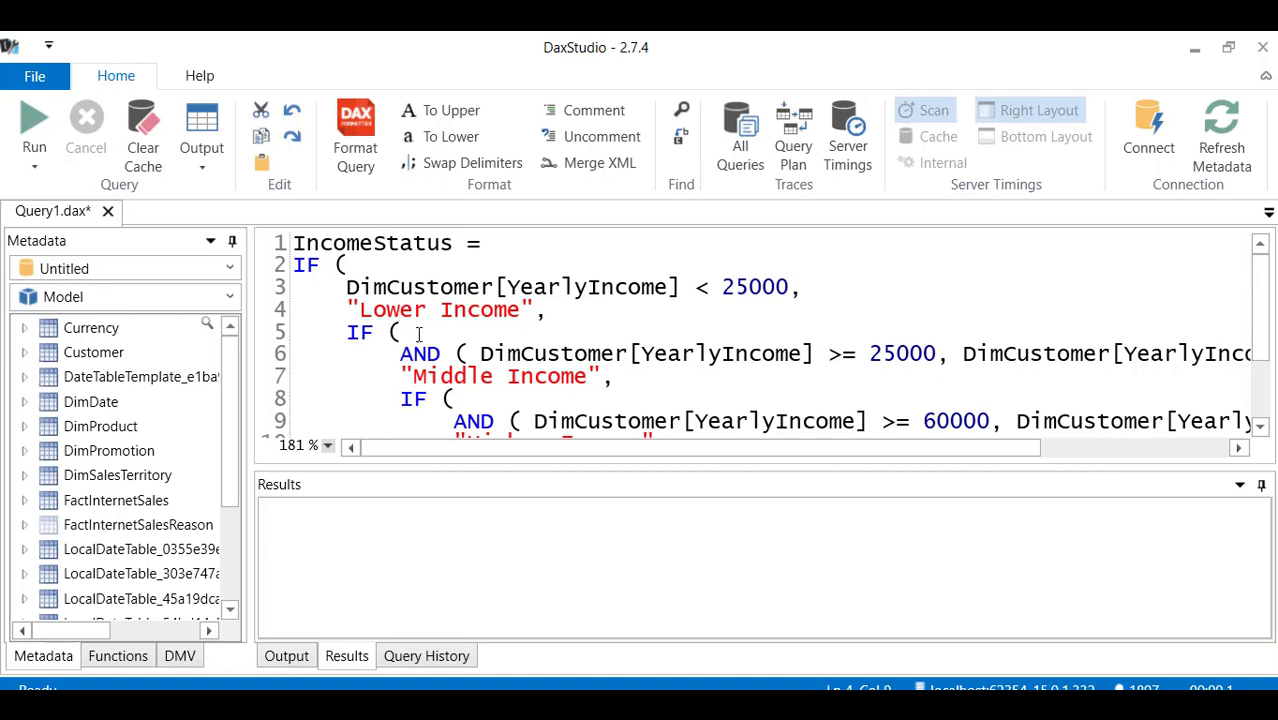
scroll(418, 333, down, 2)
scroll(418, 333, up, 2)
click(24, 353)
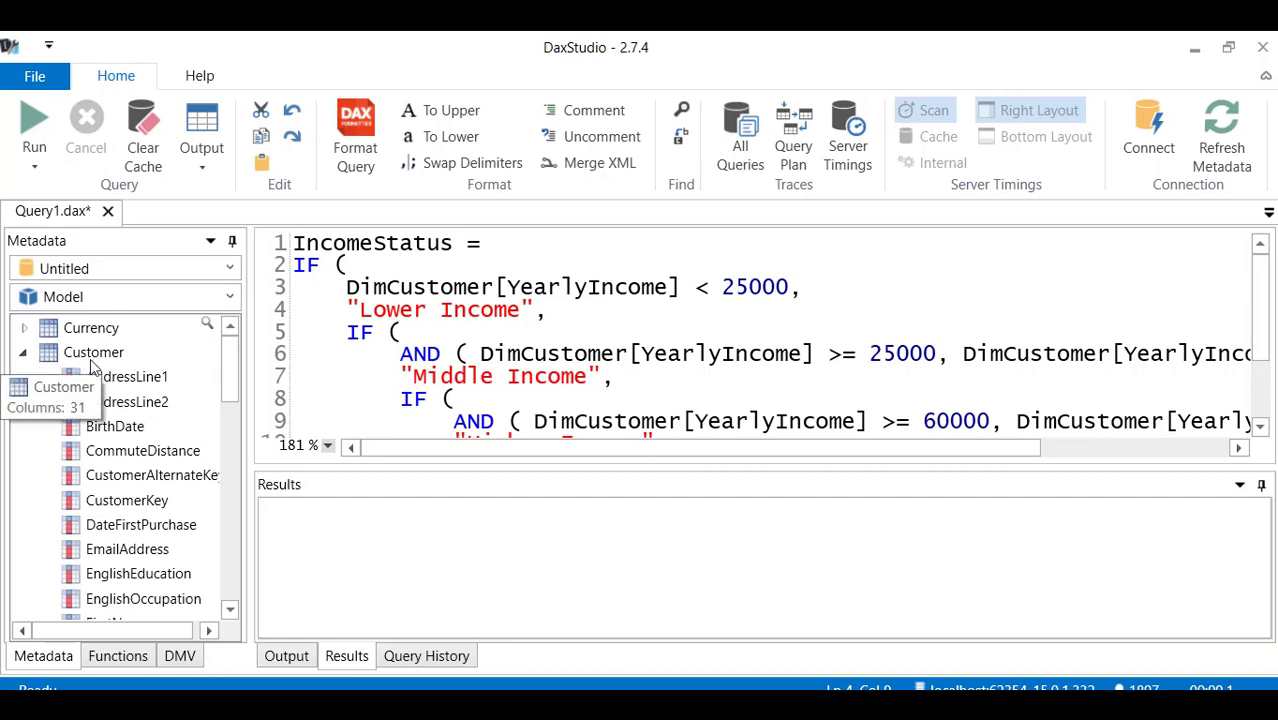
click(388, 286)
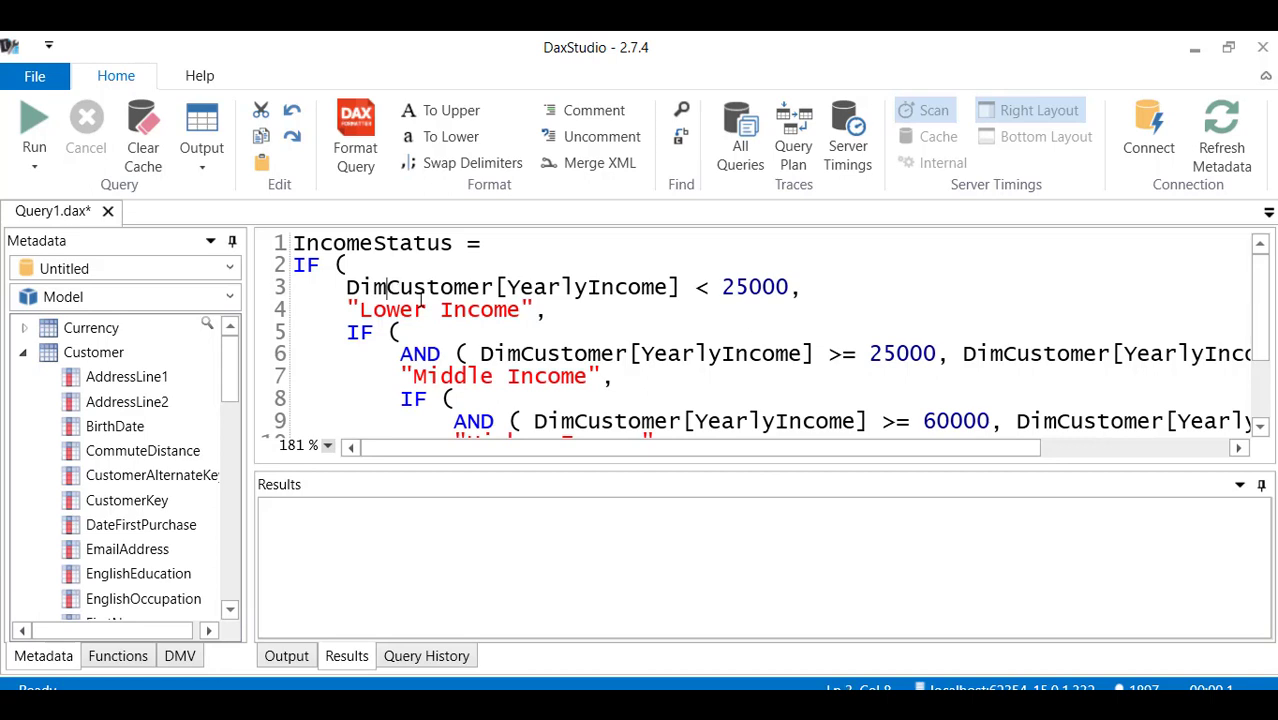
key(BackSpace)
key(BackSpace)
key(BackSpace)
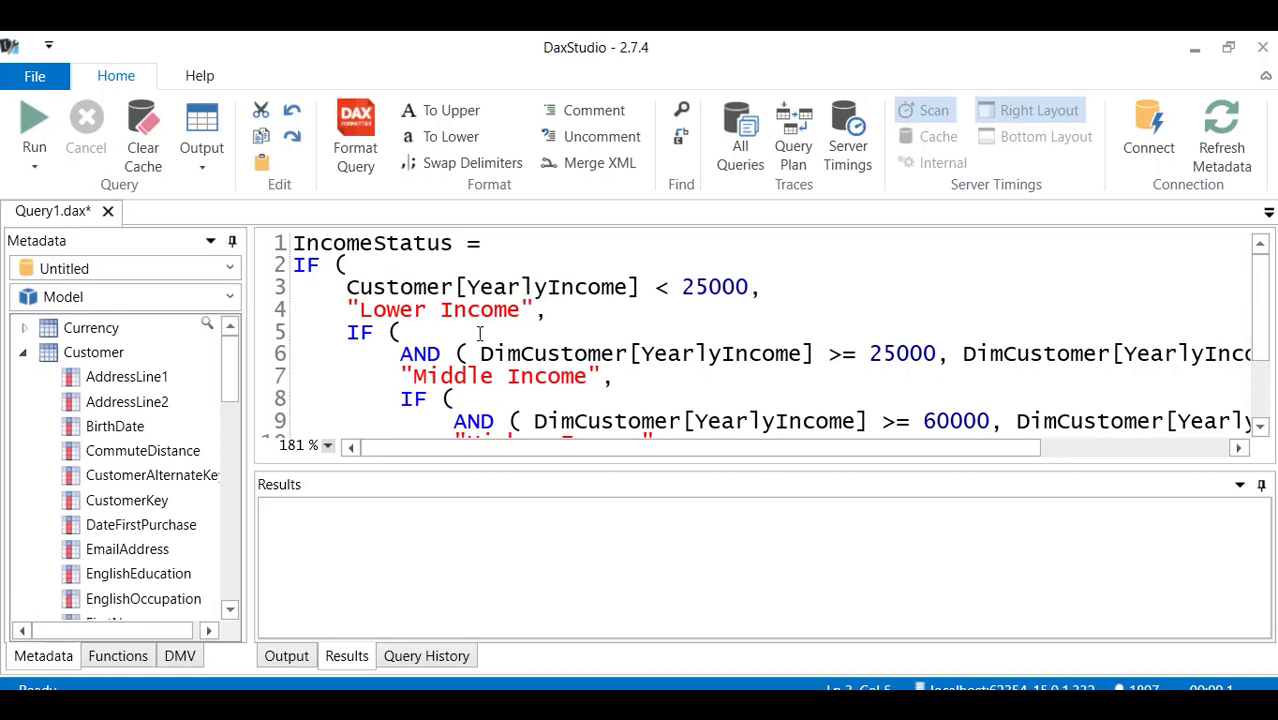
double_click(418, 286)
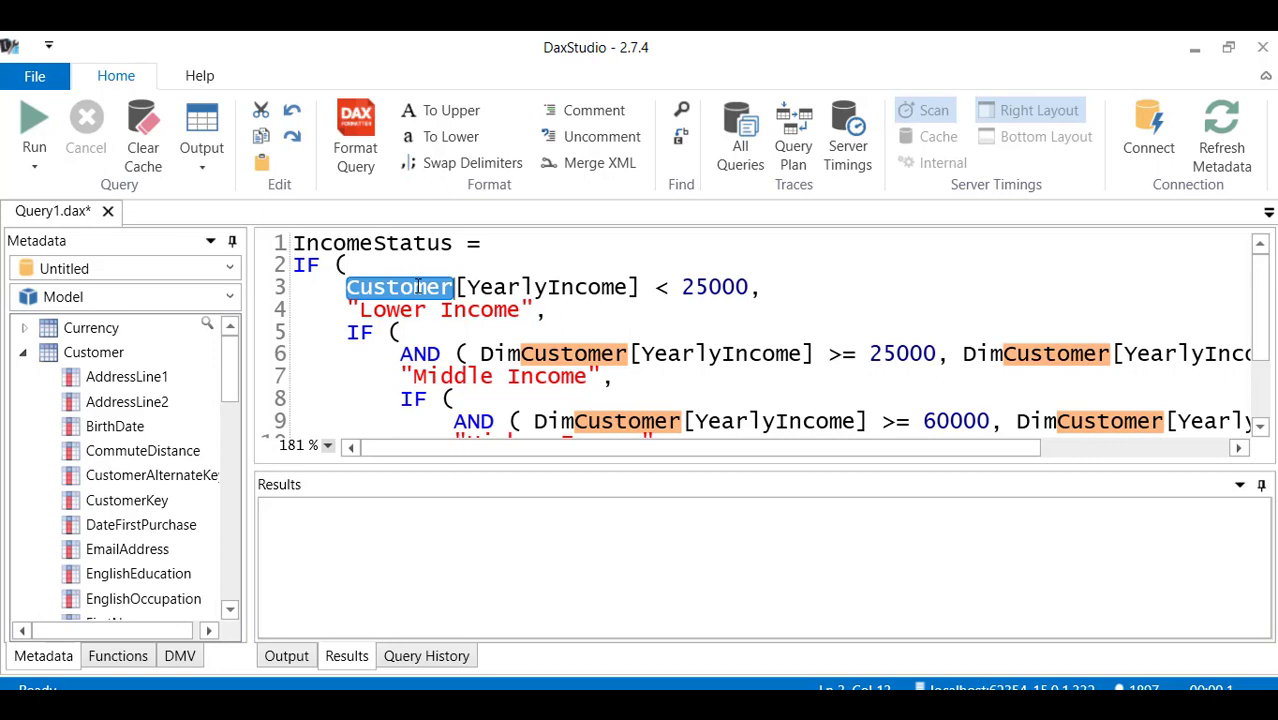
key(Left)
text(D)
text(m)
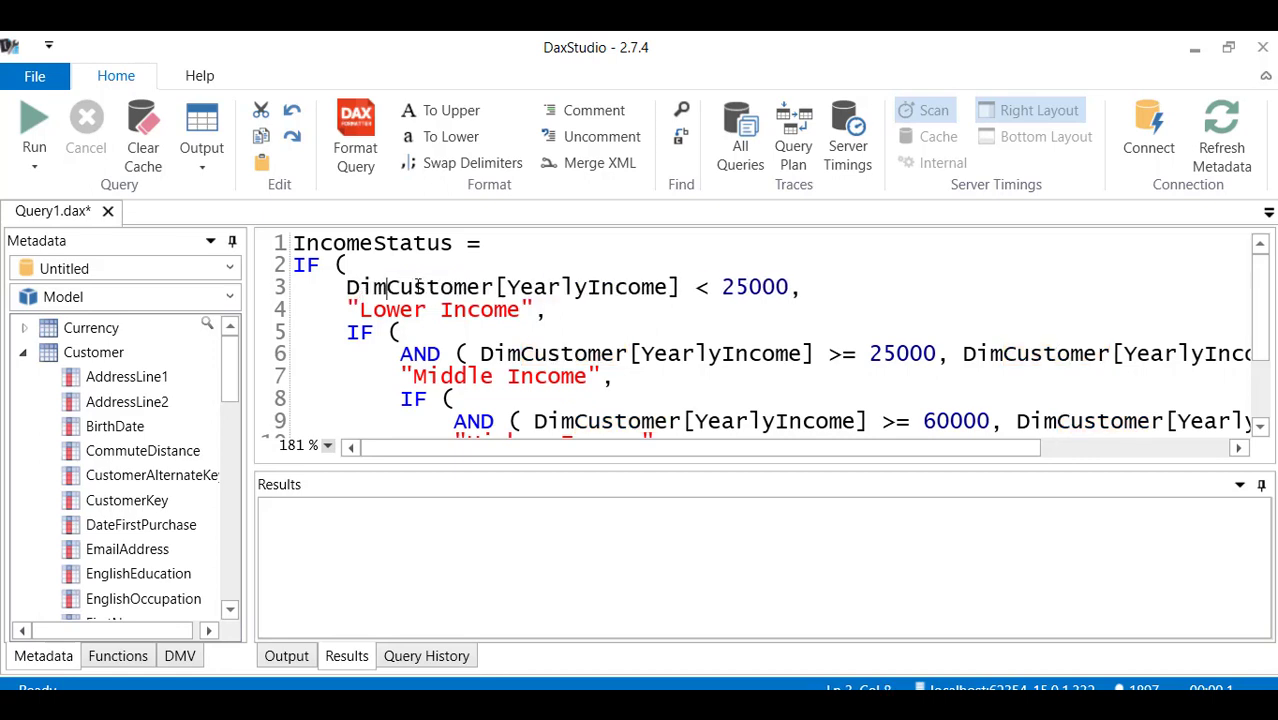
Step: Show the query history and select the recorded run of the IncomeStatus query
click(427, 658)
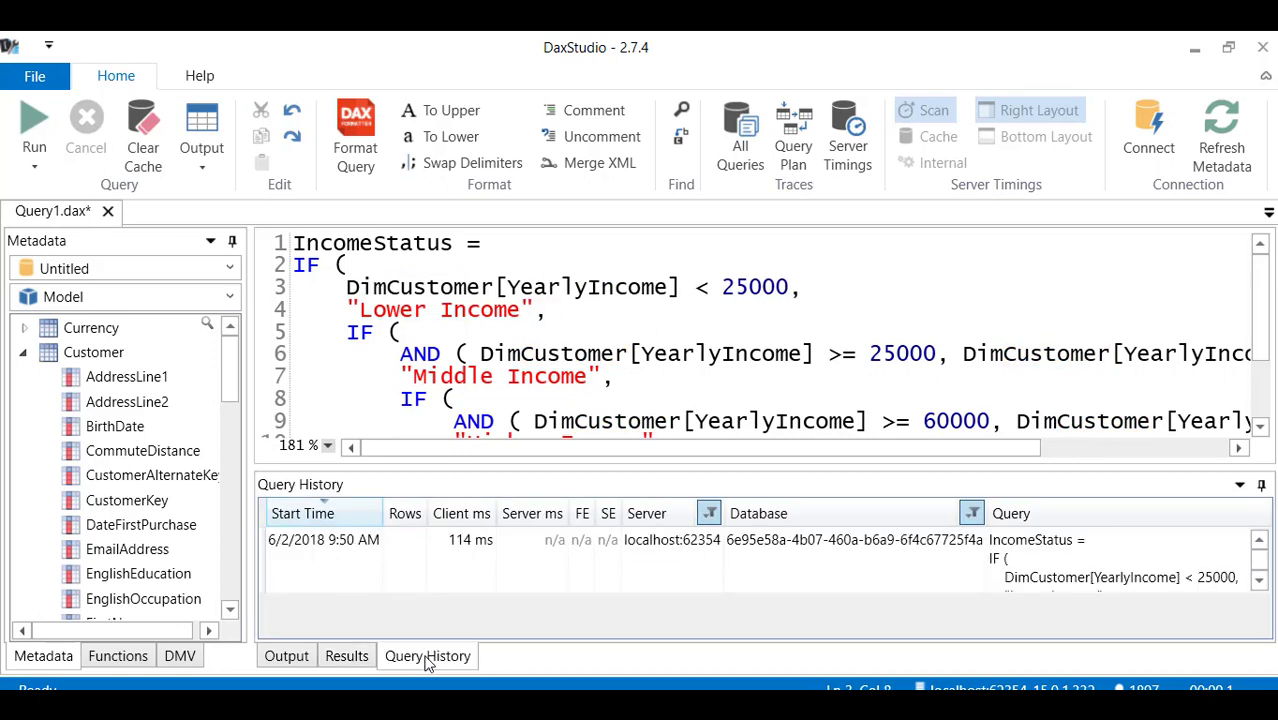
click(910, 548)
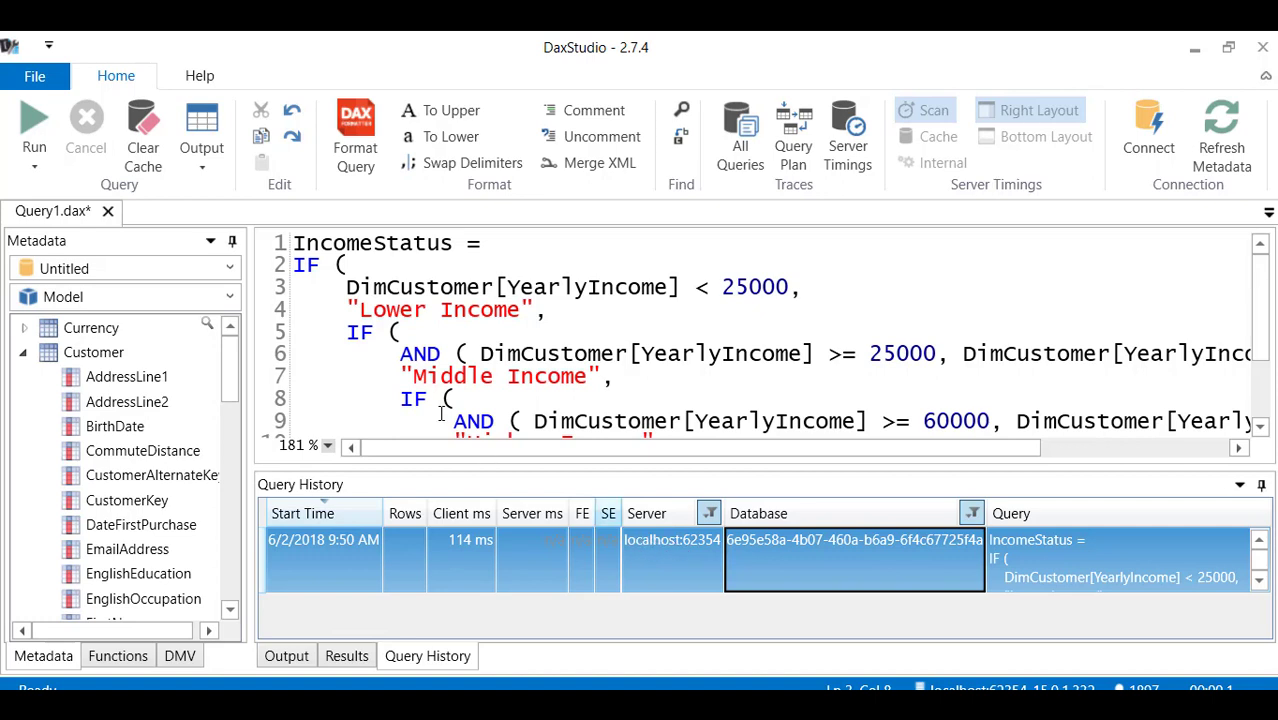
Step: Replace every occurrence of DimCustomer with Customer in the IncomeStatus formula
double_click(403, 289)
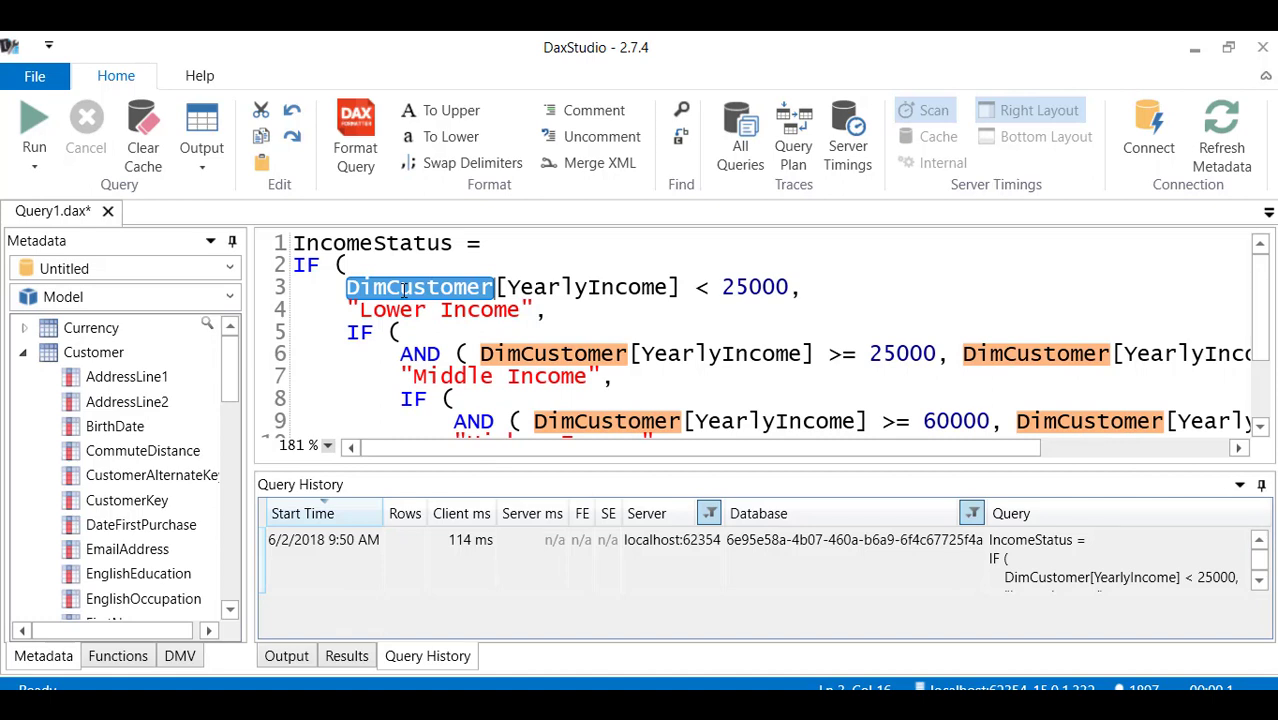
key(ctrl+h)
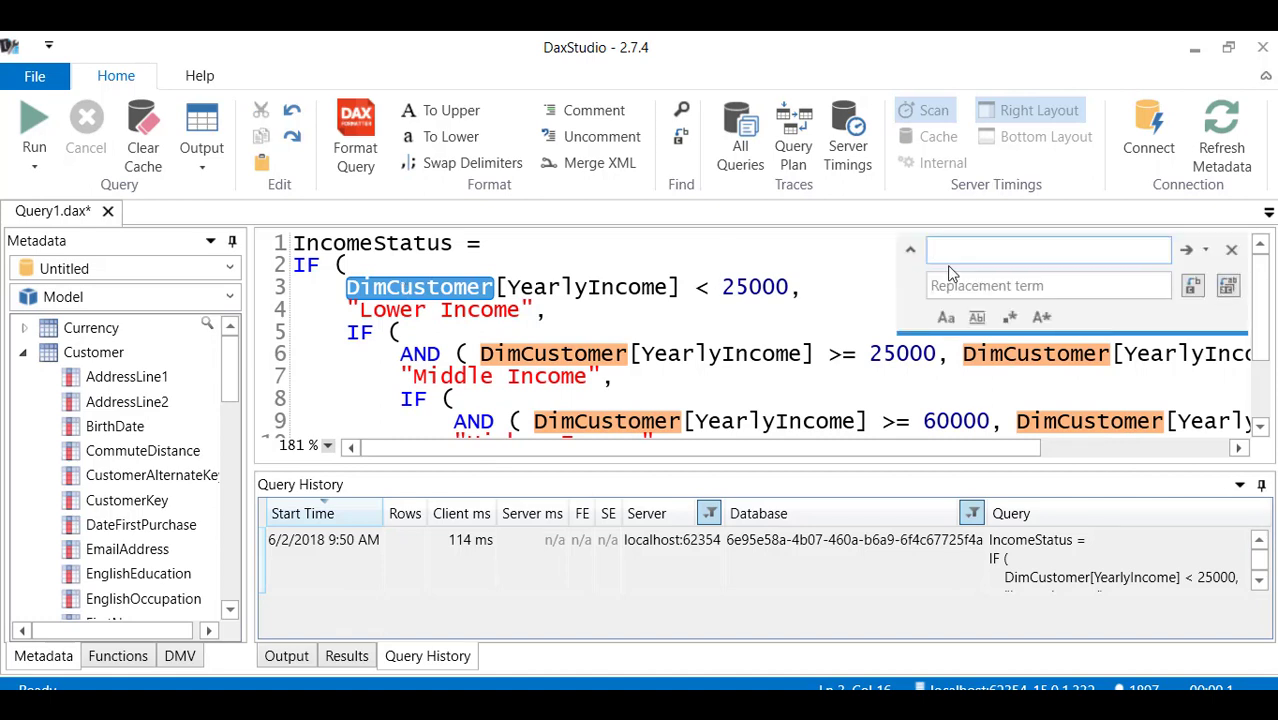
text(DimCustomer)
key(Tab)
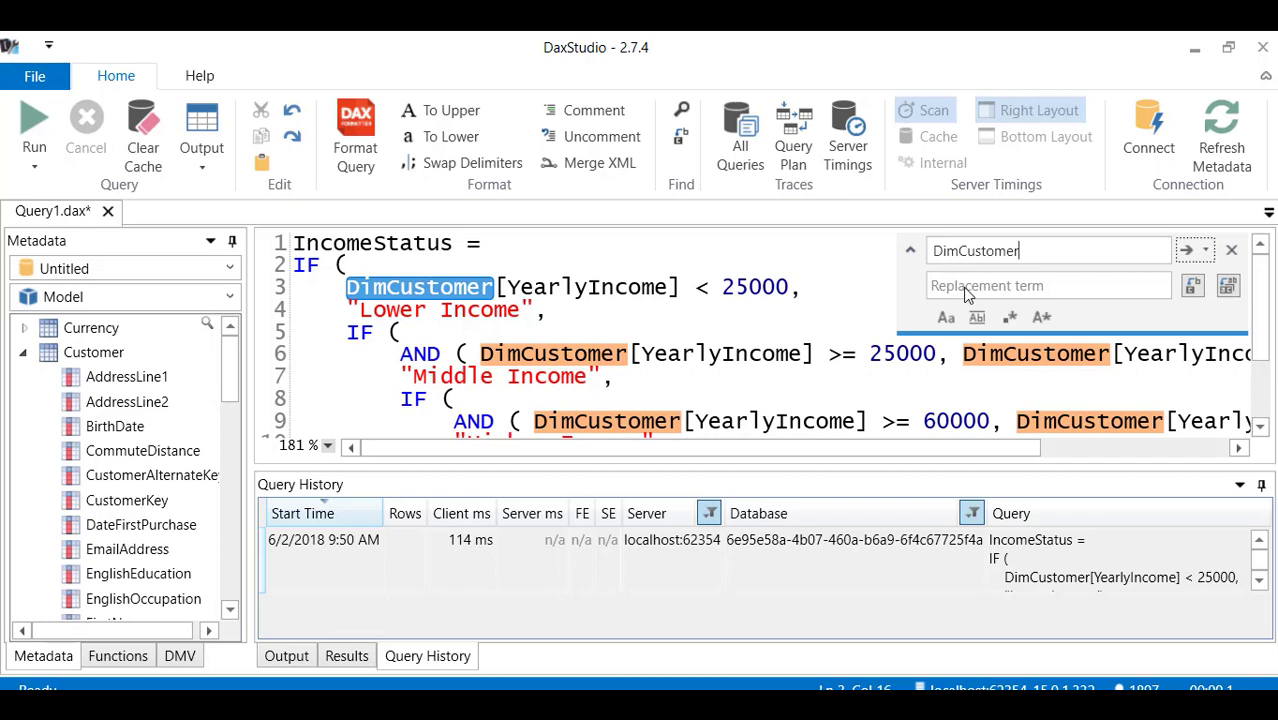
click(968, 287)
text(Customer)
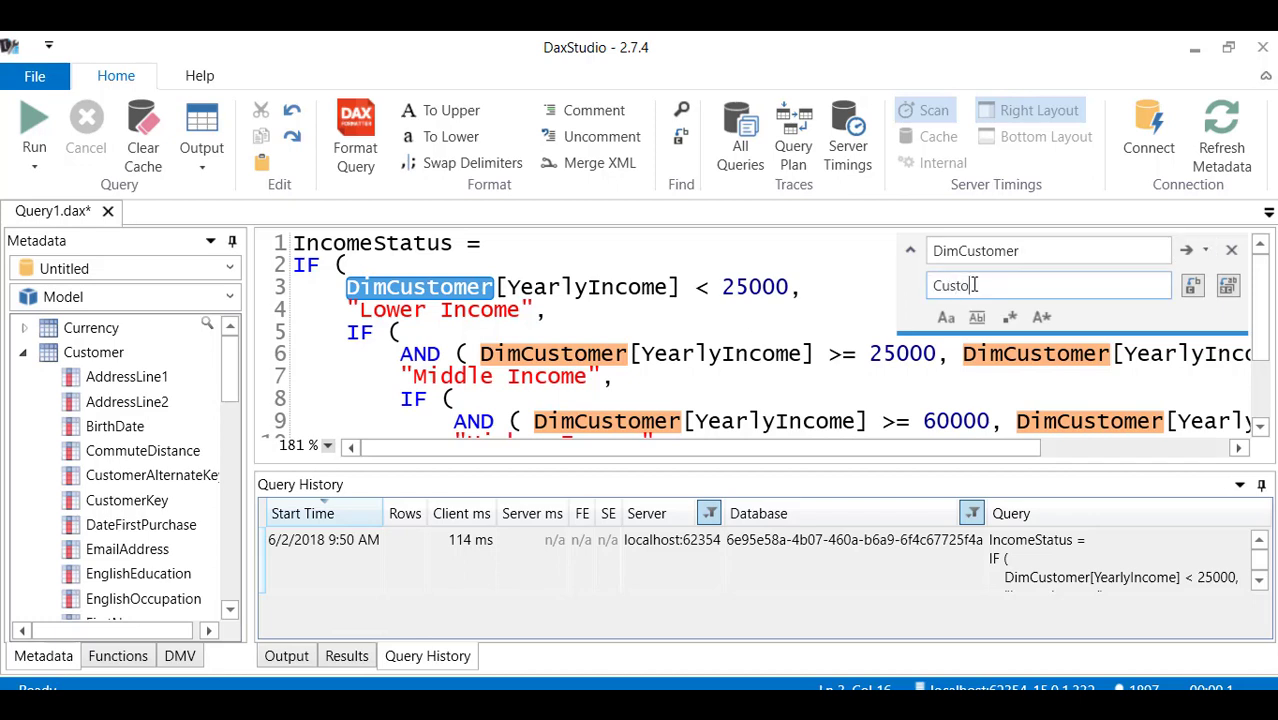
click(1228, 289)
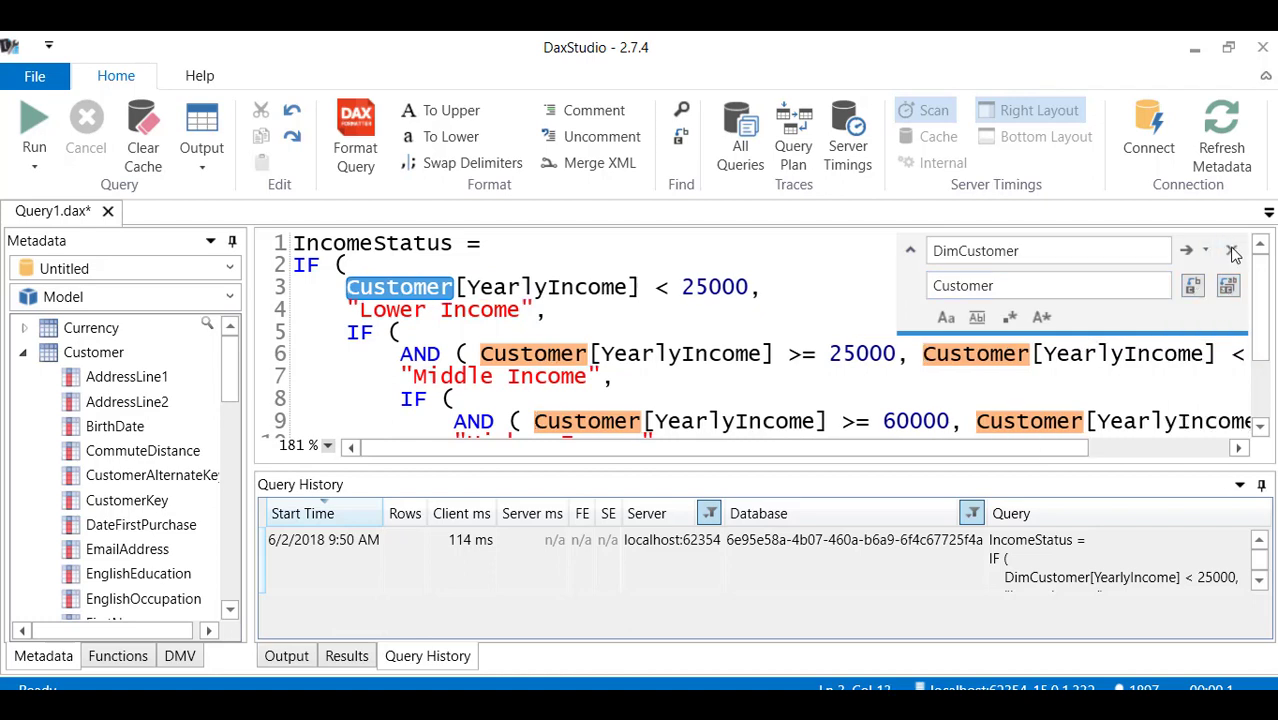
click(1231, 250)
click(650, 288)
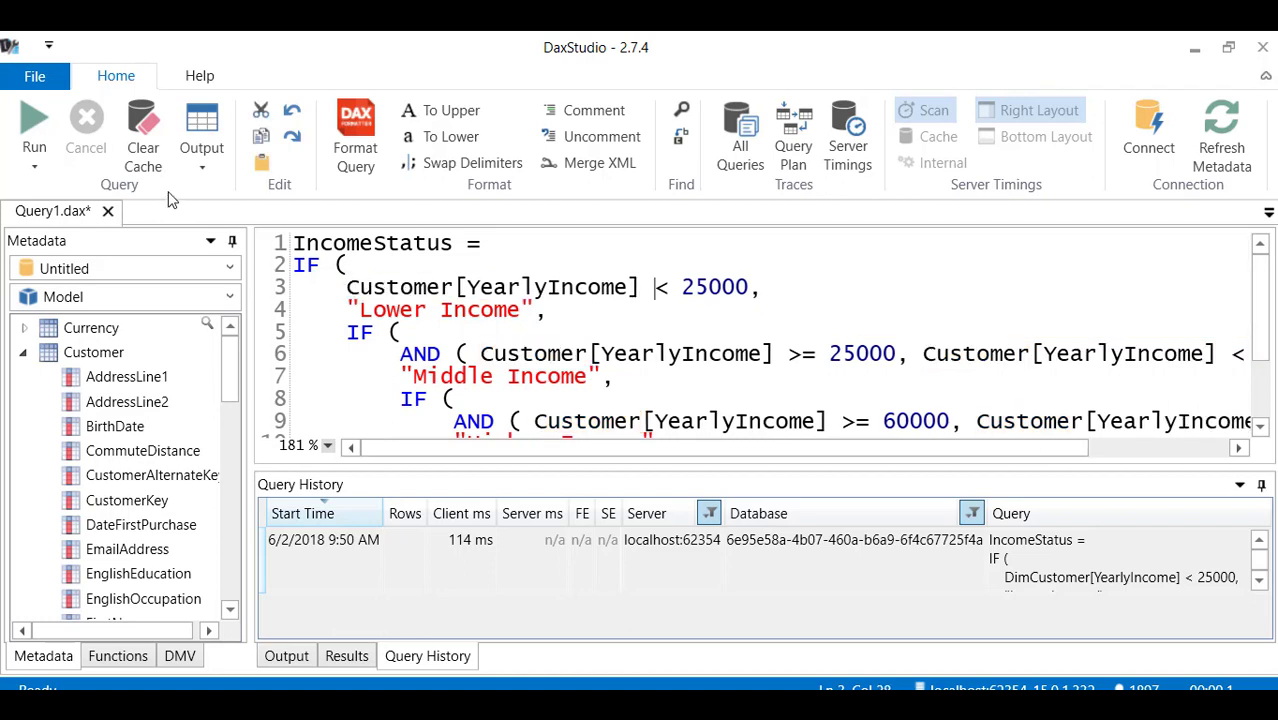
click(37, 169)
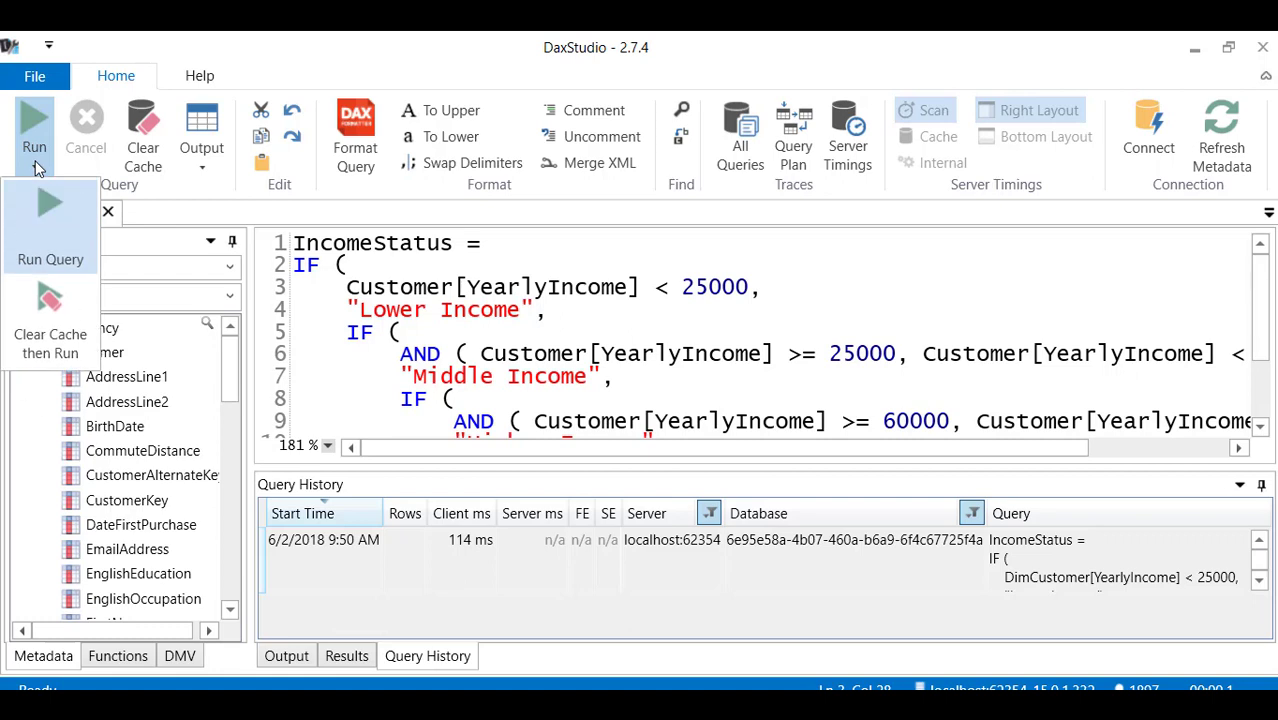
click(50, 318)
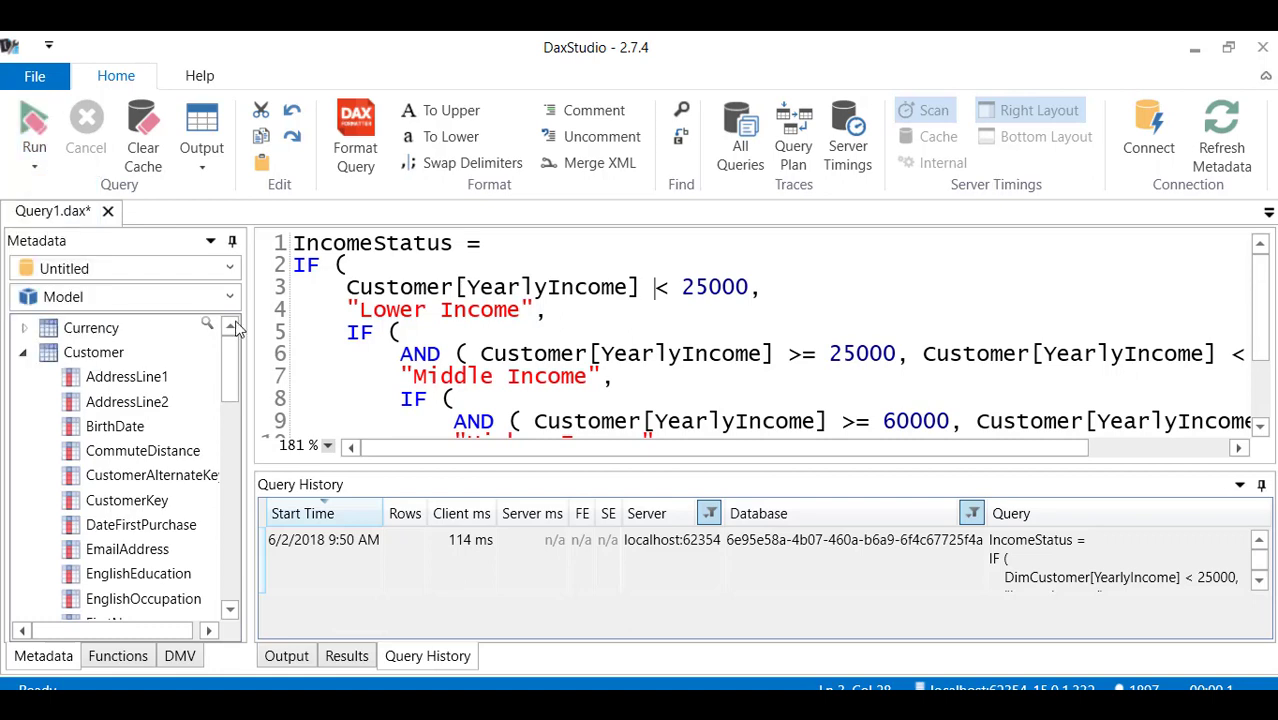
click(401, 305)
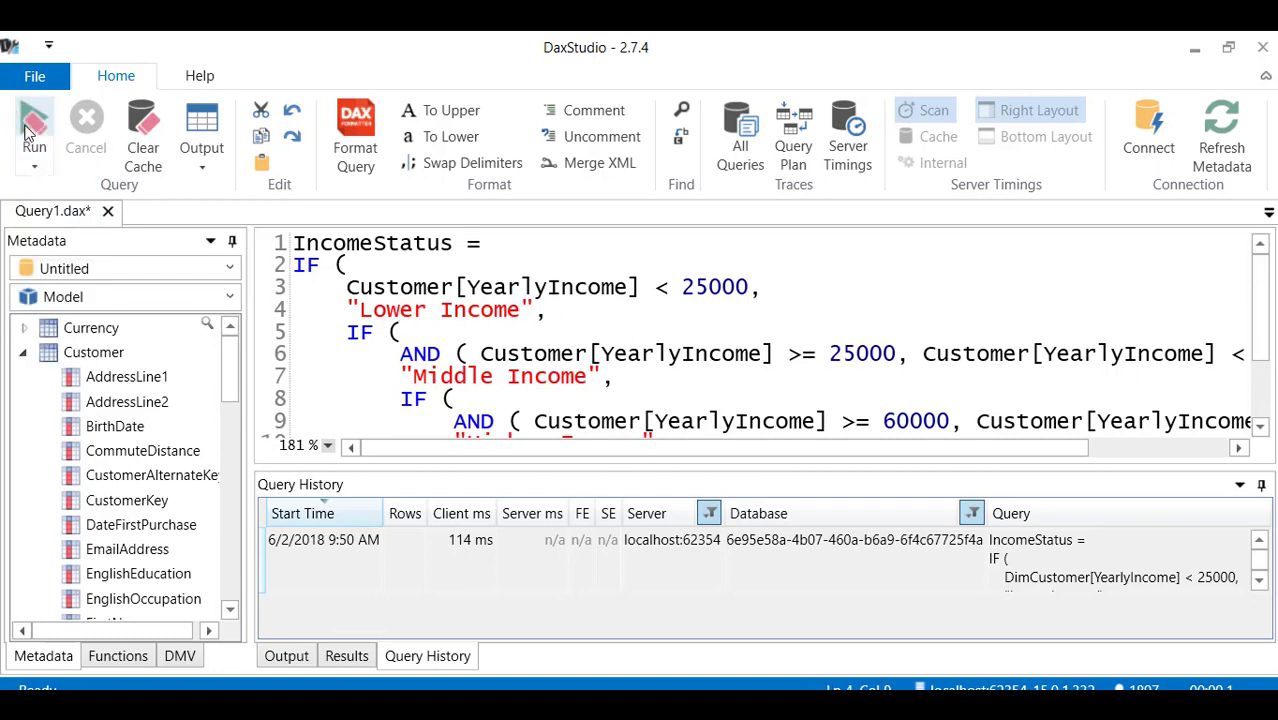
click(34, 160)
click(55, 202)
click(382, 262)
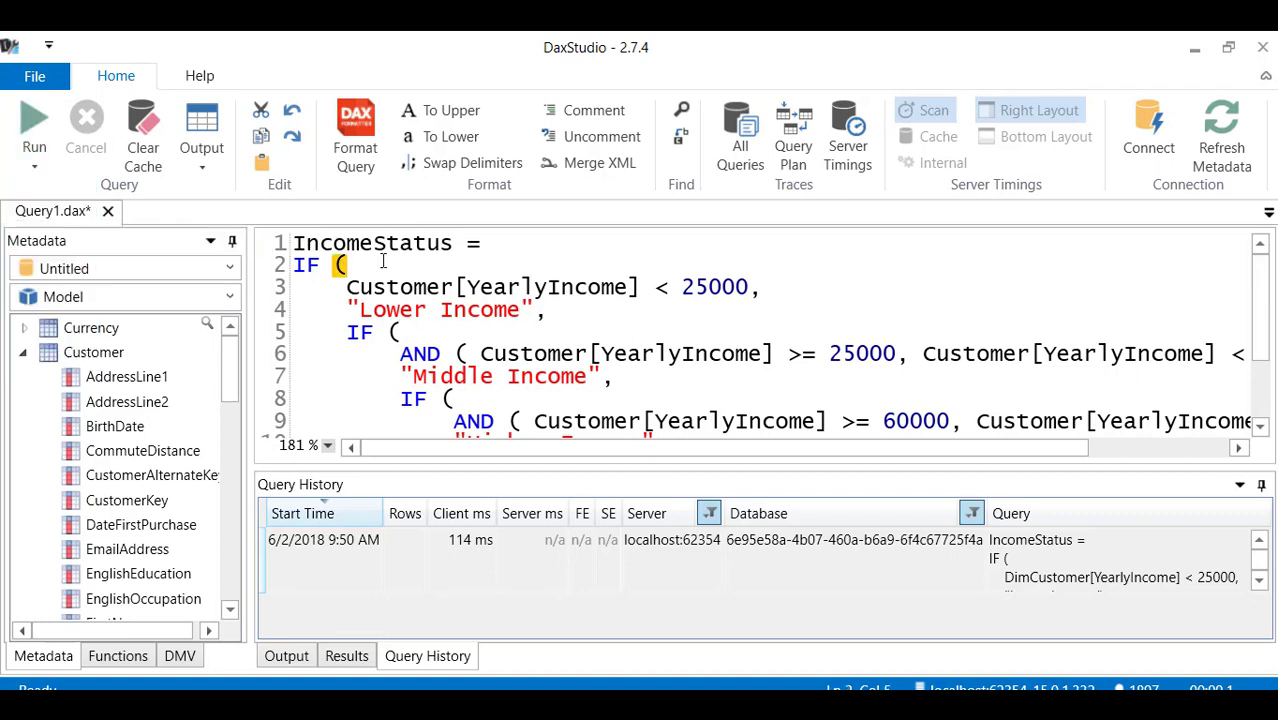
key(ctrl+a)
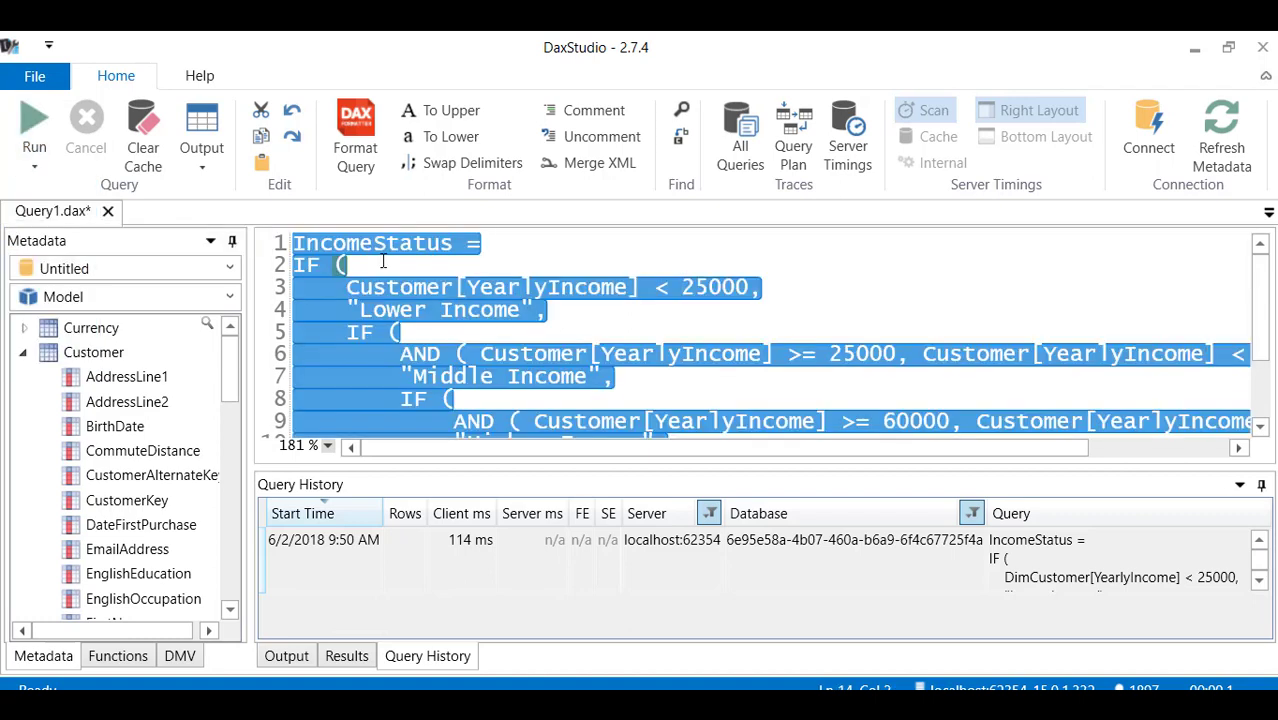
Step: Switch to Power BI Desktop and add a new calculated column to the Customer table in the data view
key(alt+Tab)
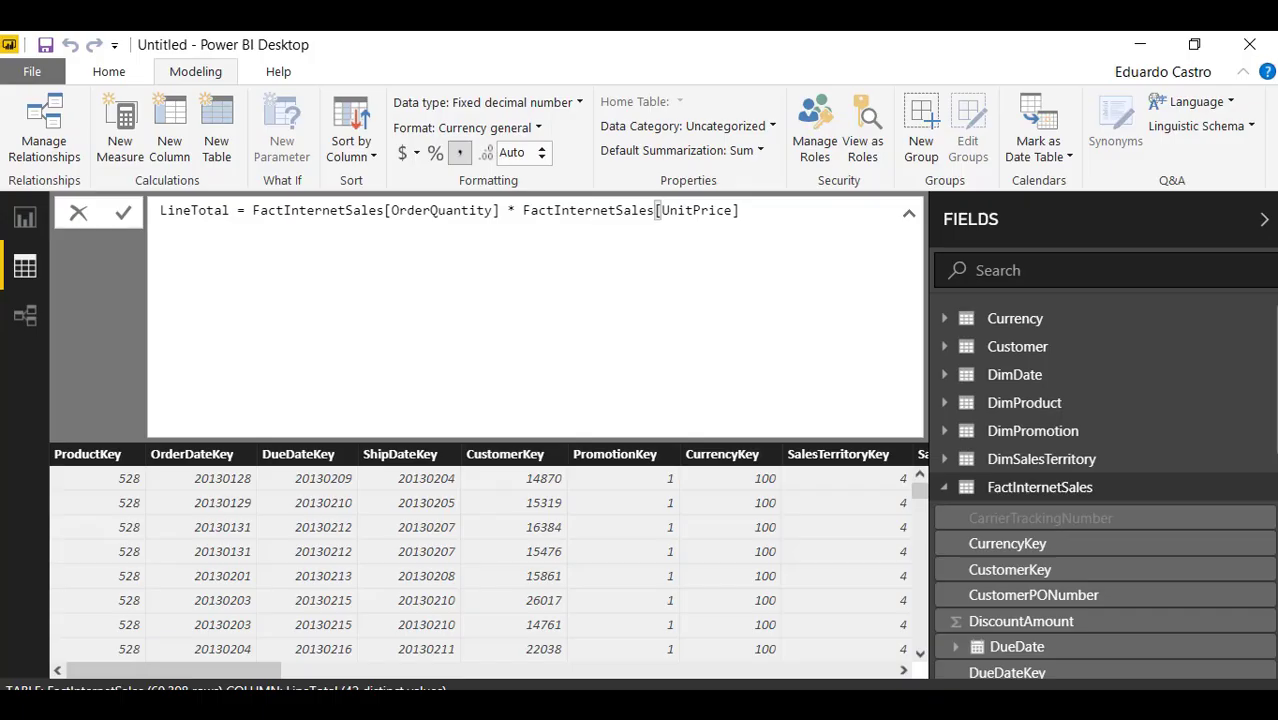
click(25, 218)
scroll(1153, 398, up, 10)
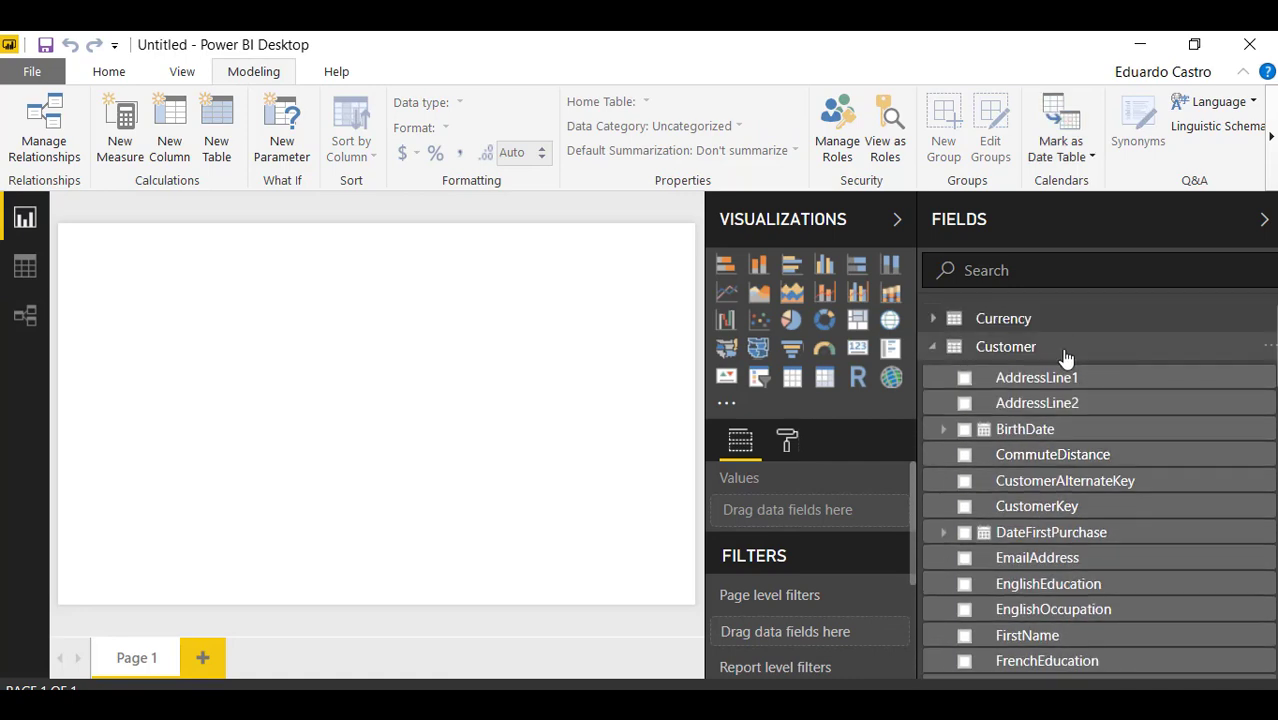
click(1069, 346)
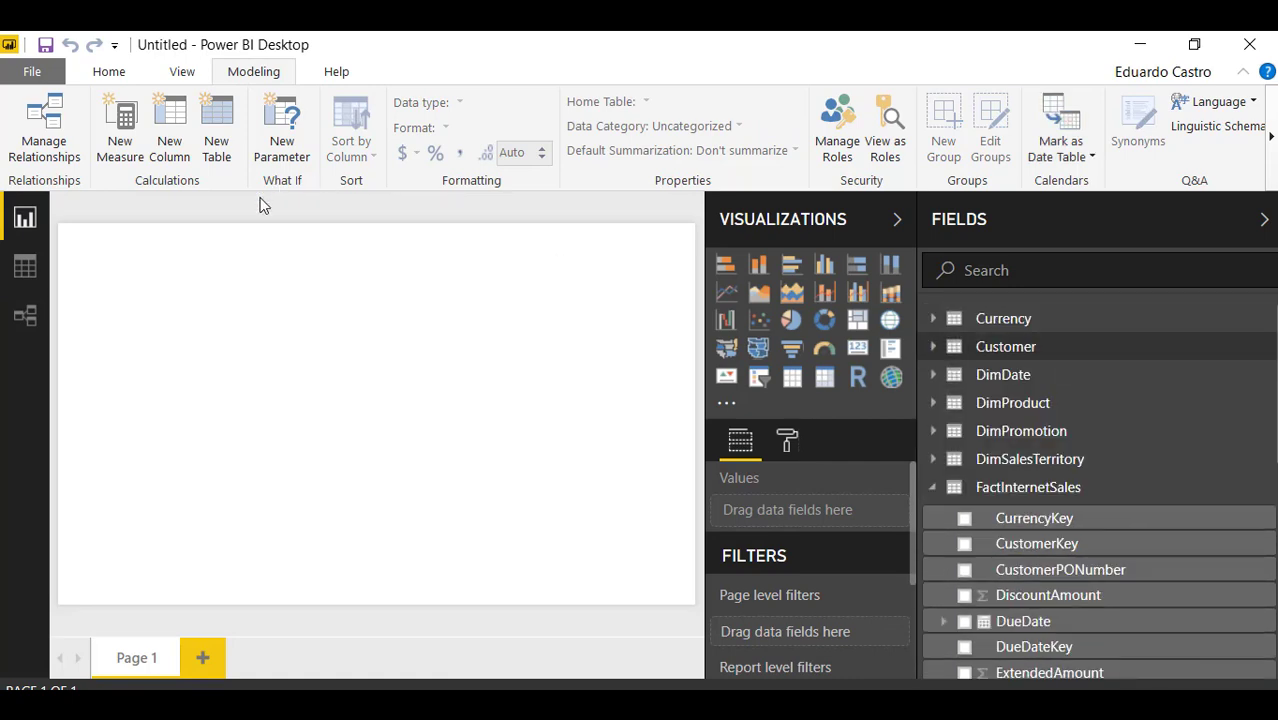
click(26, 267)
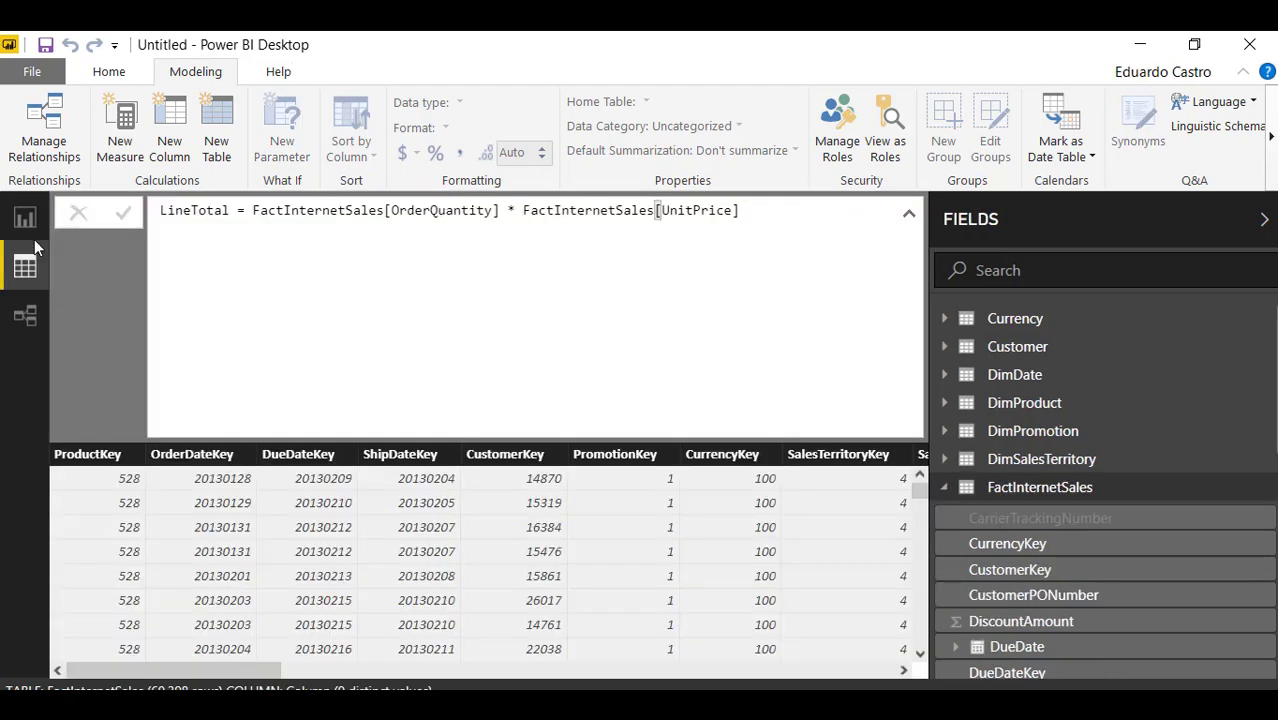
click(28, 219)
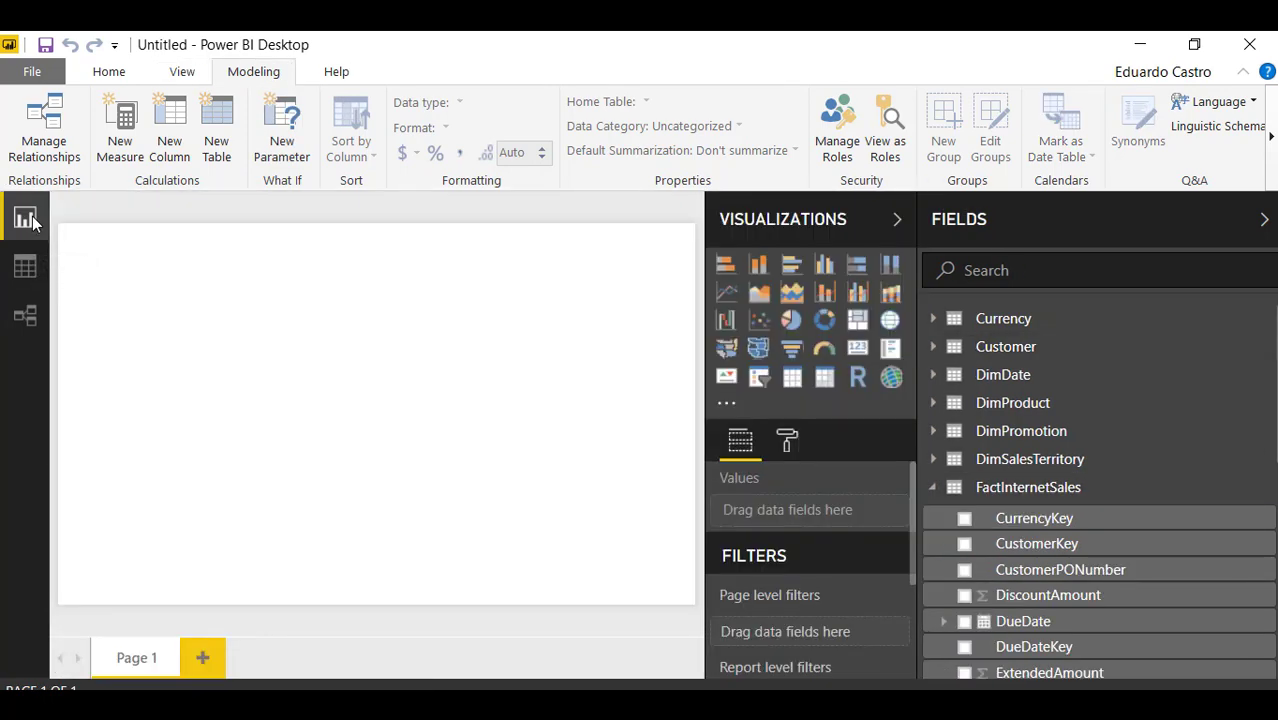
click(24, 274)
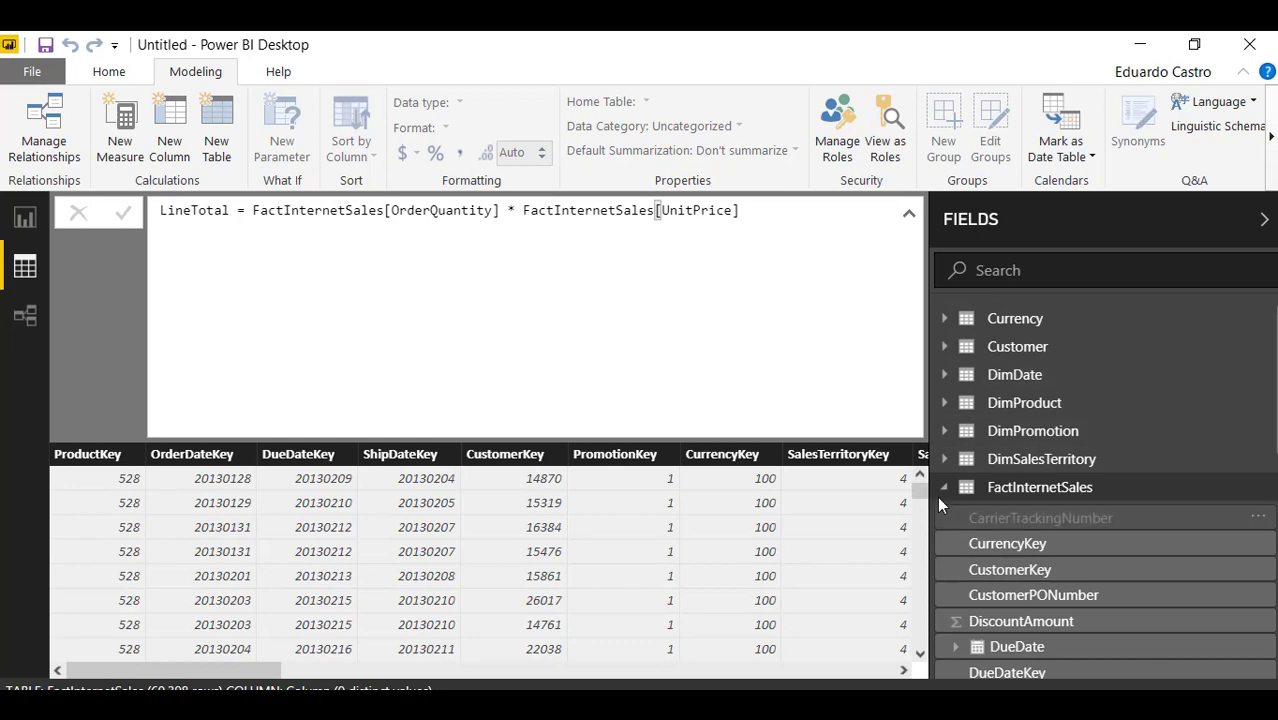
click(1020, 346)
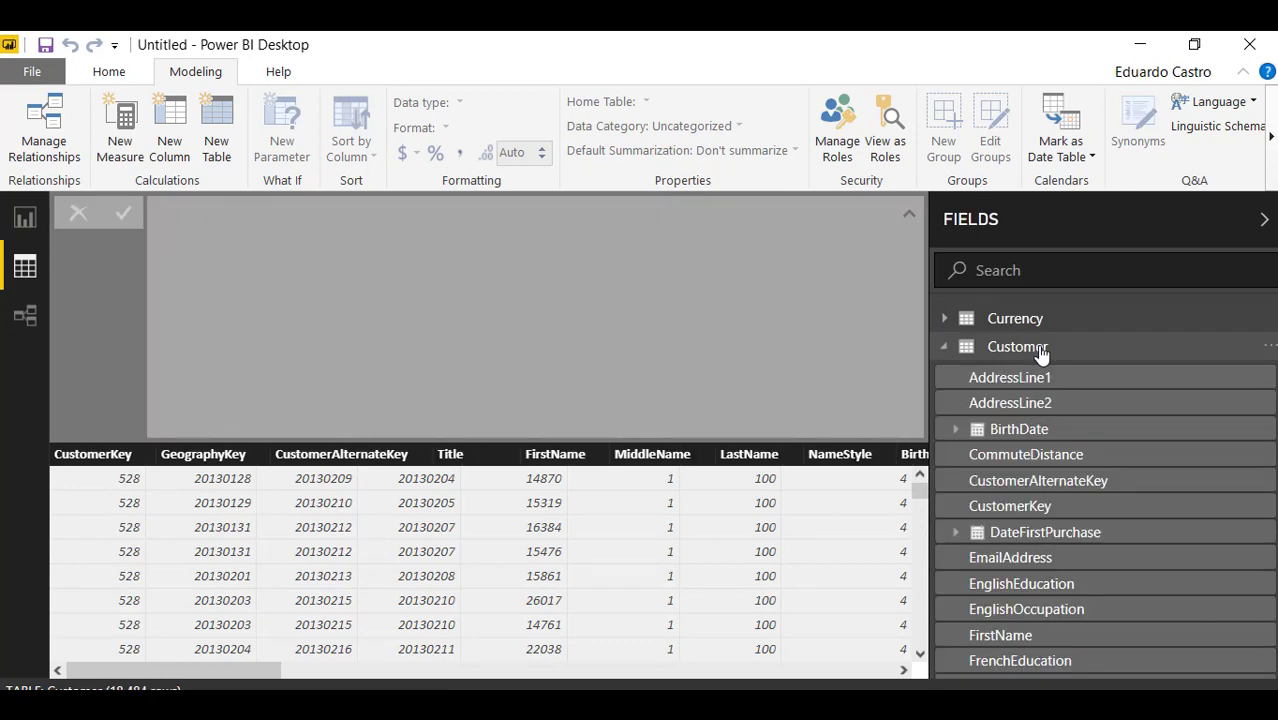
click(175, 133)
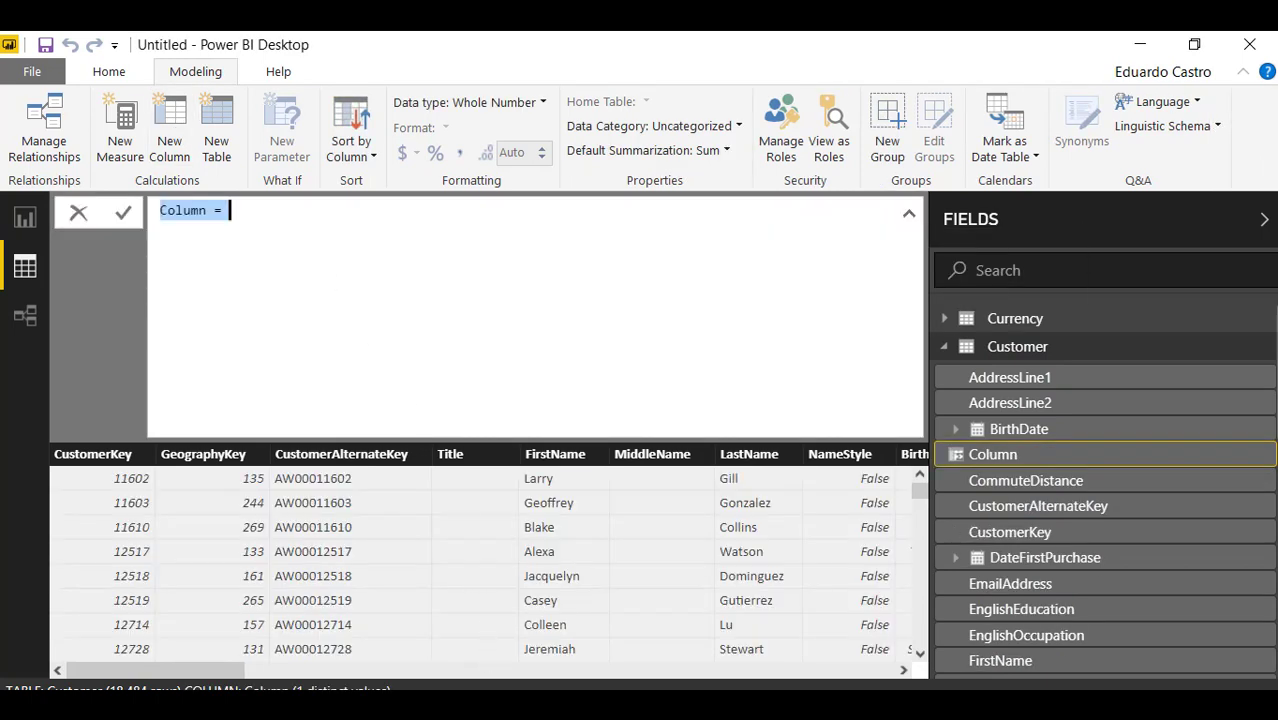
Step: Switch to DAX Studio and copy the entire corrected IncomeStatus formula
key(alt+Tab)
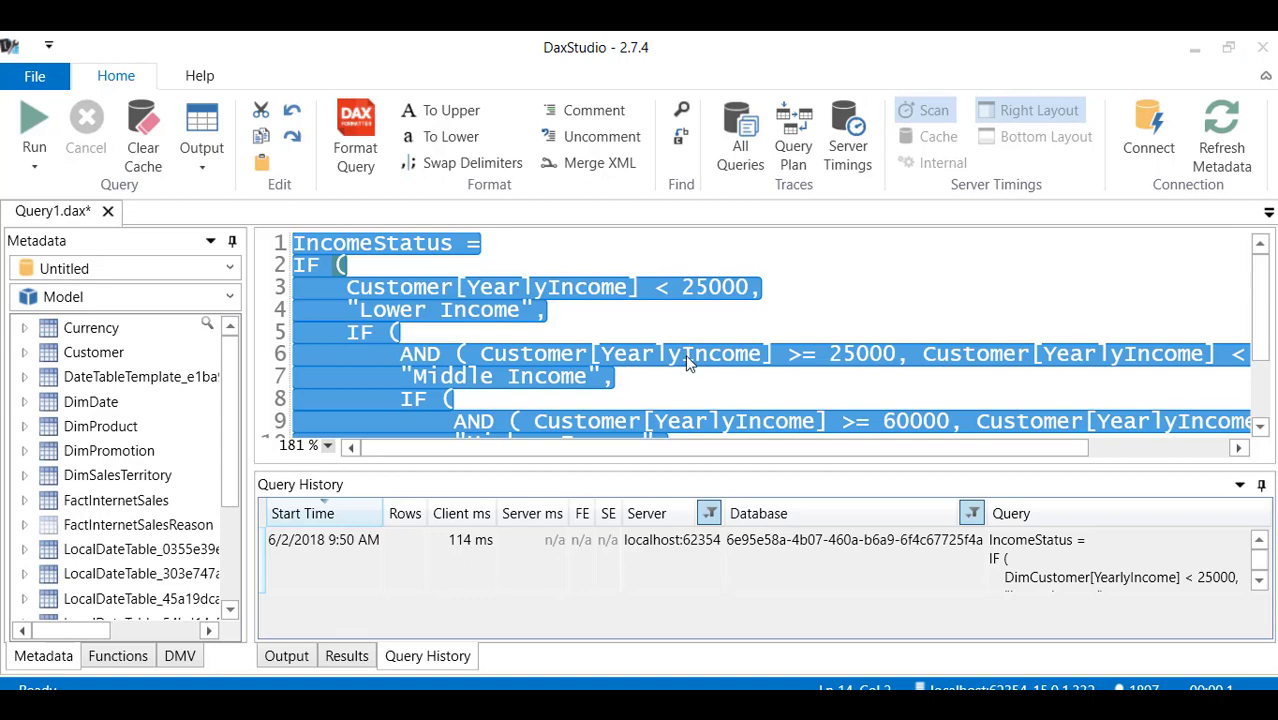
right_click(584, 358)
click(555, 354)
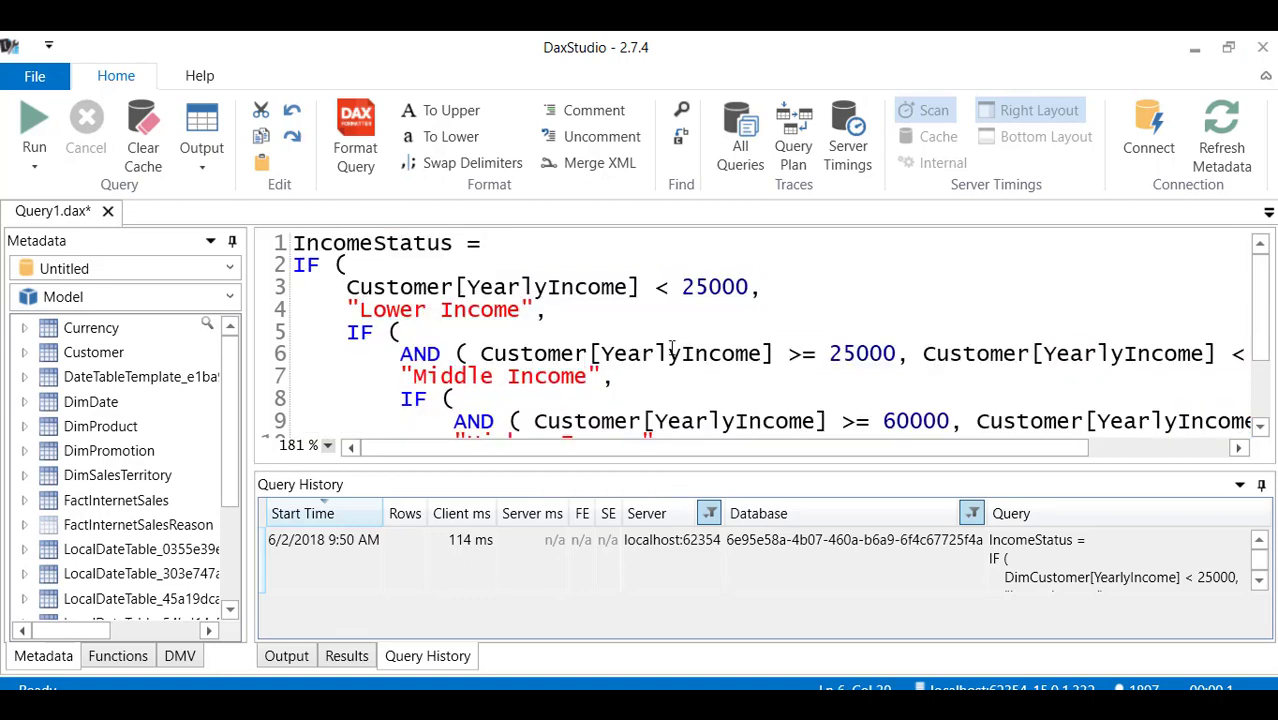
key(ctrl+a)
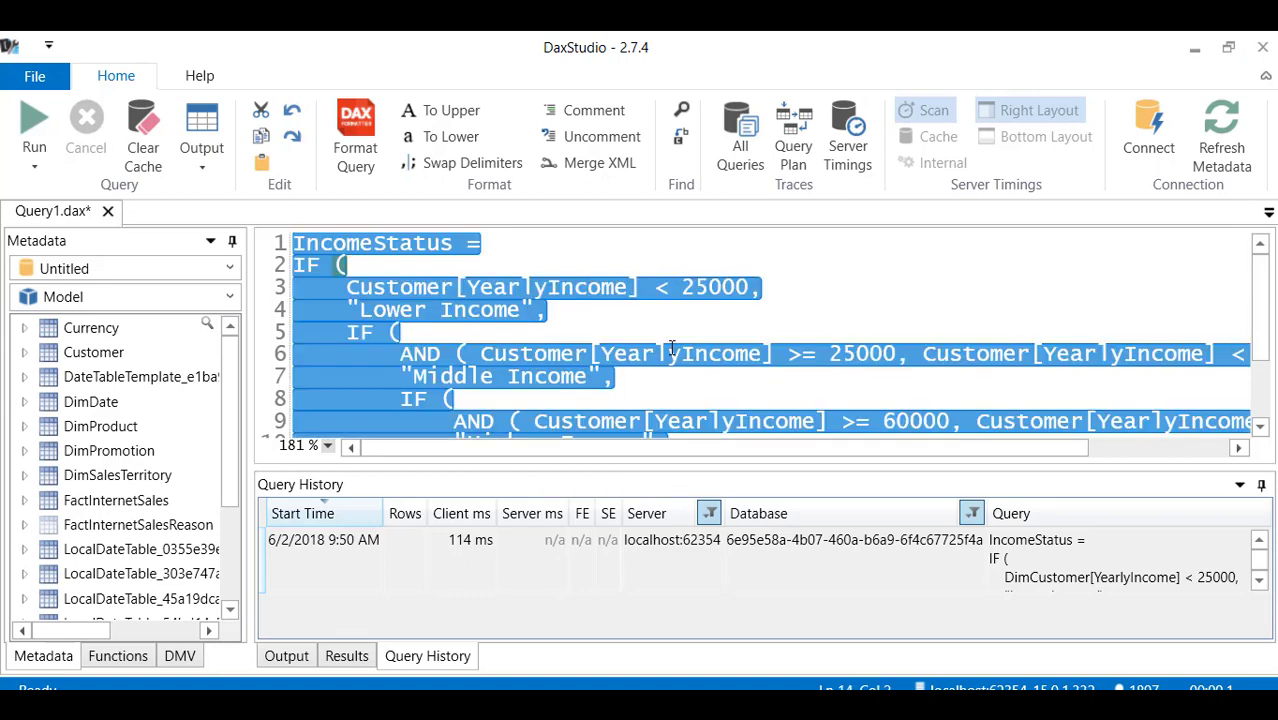
right_click(672, 348)
click(661, 394)
Step: Return to Power BI Desktop, replace the new Customer column's formula with the copied IncomeStatus formula, commit it and check the column's values
key(alt+Tab)
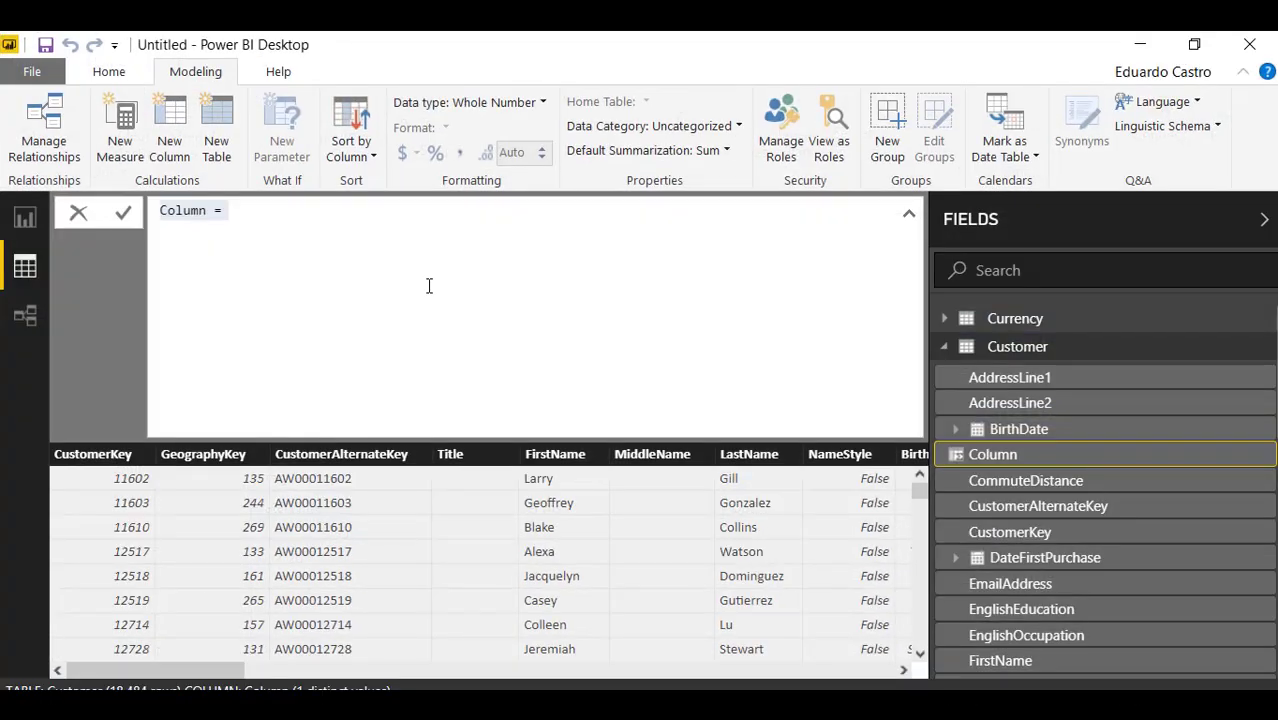
key(ctrl+a)
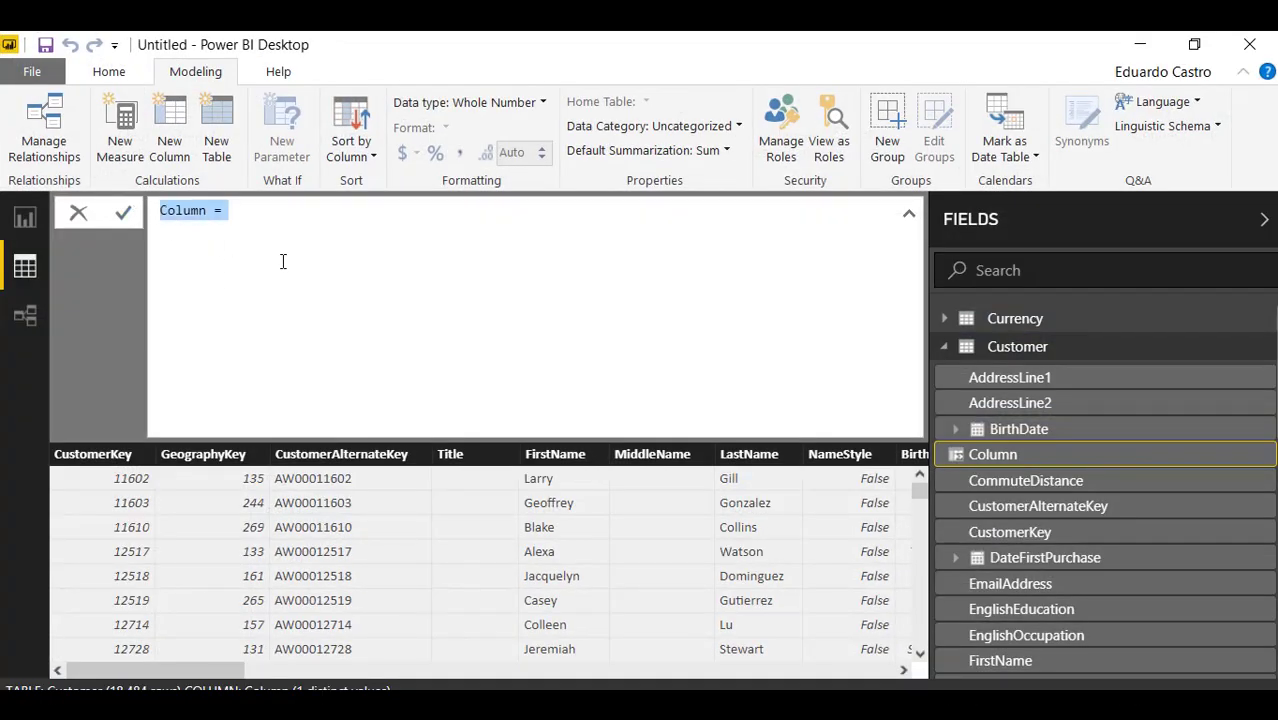
key(ctrl+v)
scroll(329, 276, up, 3)
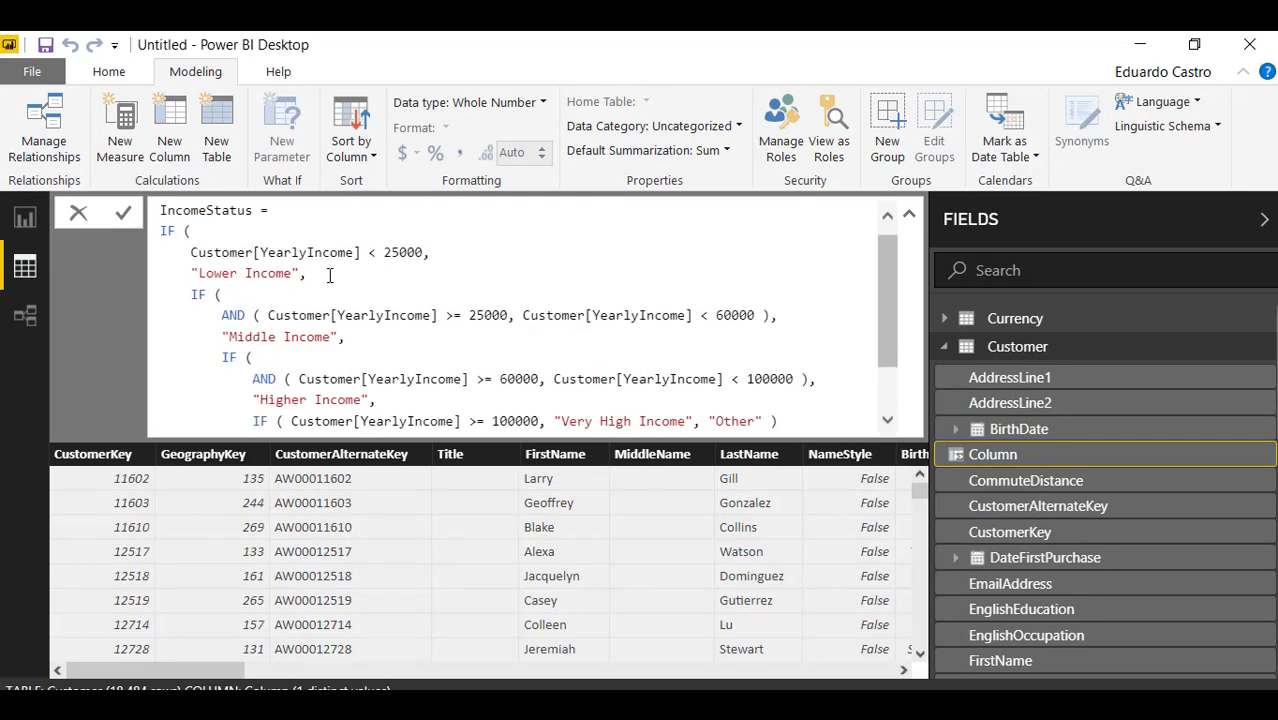
key(Return)
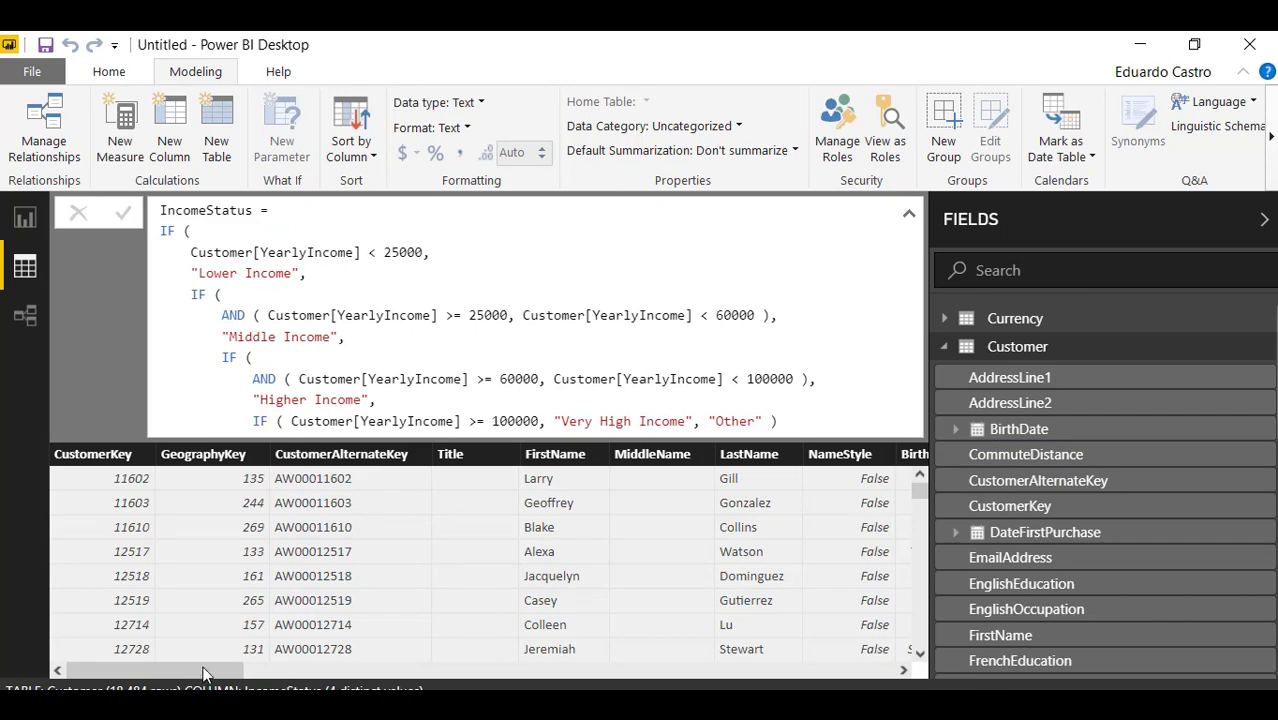
drag(110, 670, 903, 655)
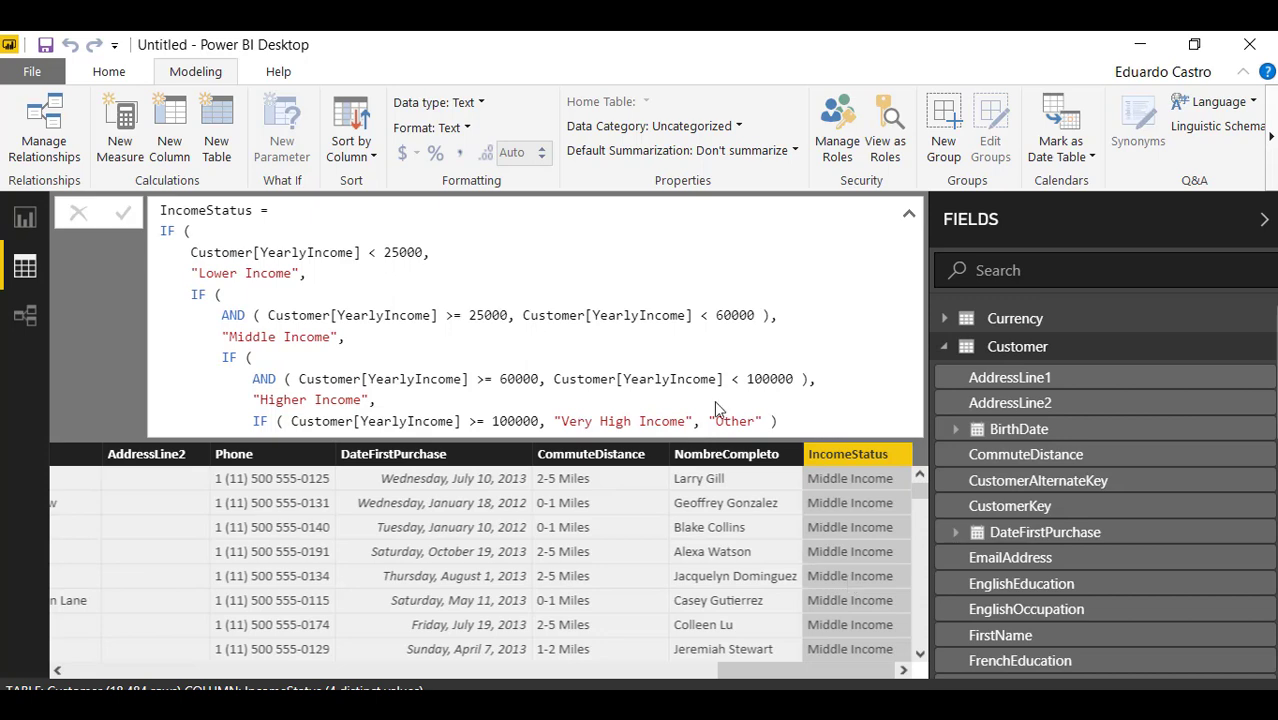
Step: Try to commit the IncomeStatus formula without the comma after 25000 in the first AND condition
click(628, 320)
scroll(628, 320, down, 1)
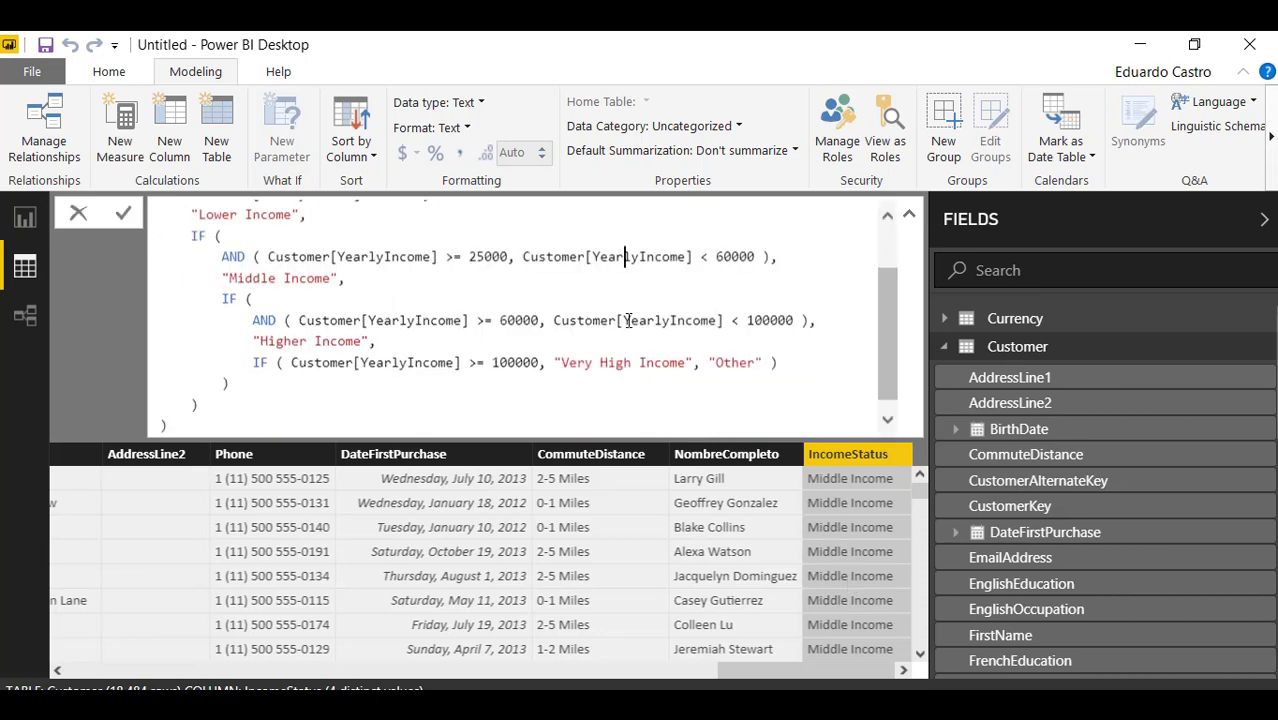
scroll(628, 320, up, 1)
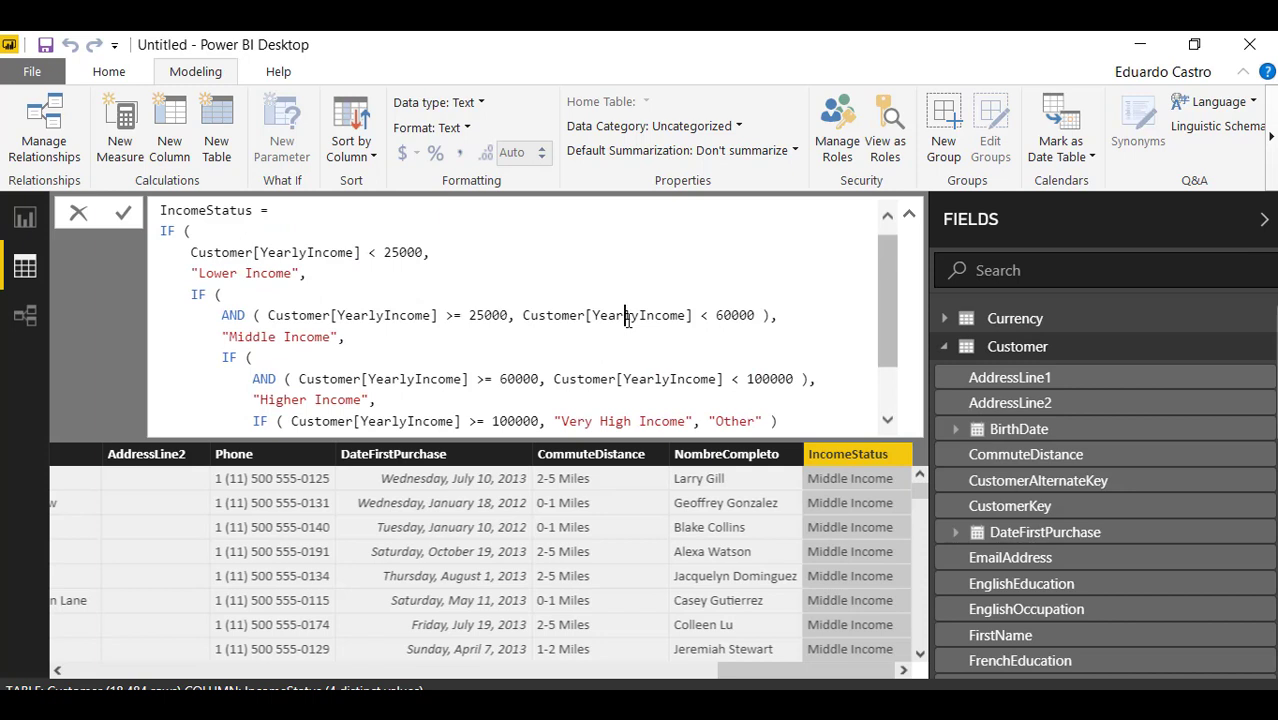
click(517, 317)
key(BackSpace)
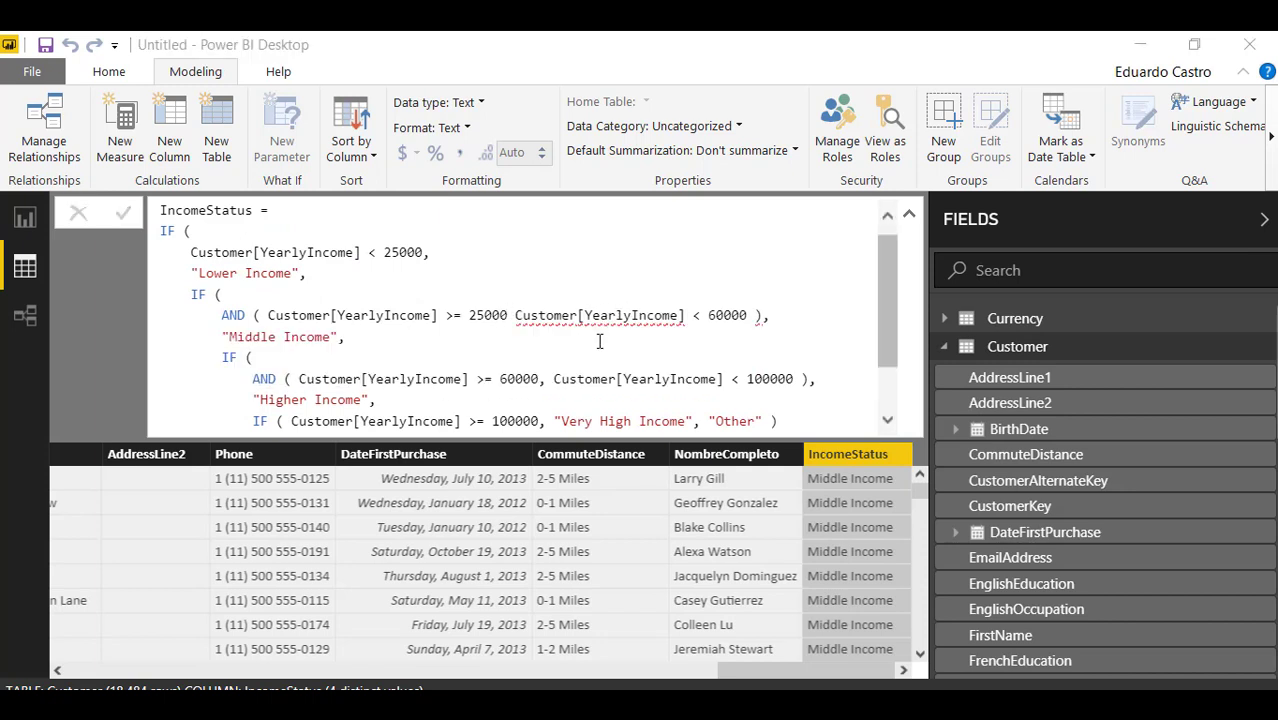
key(Return)
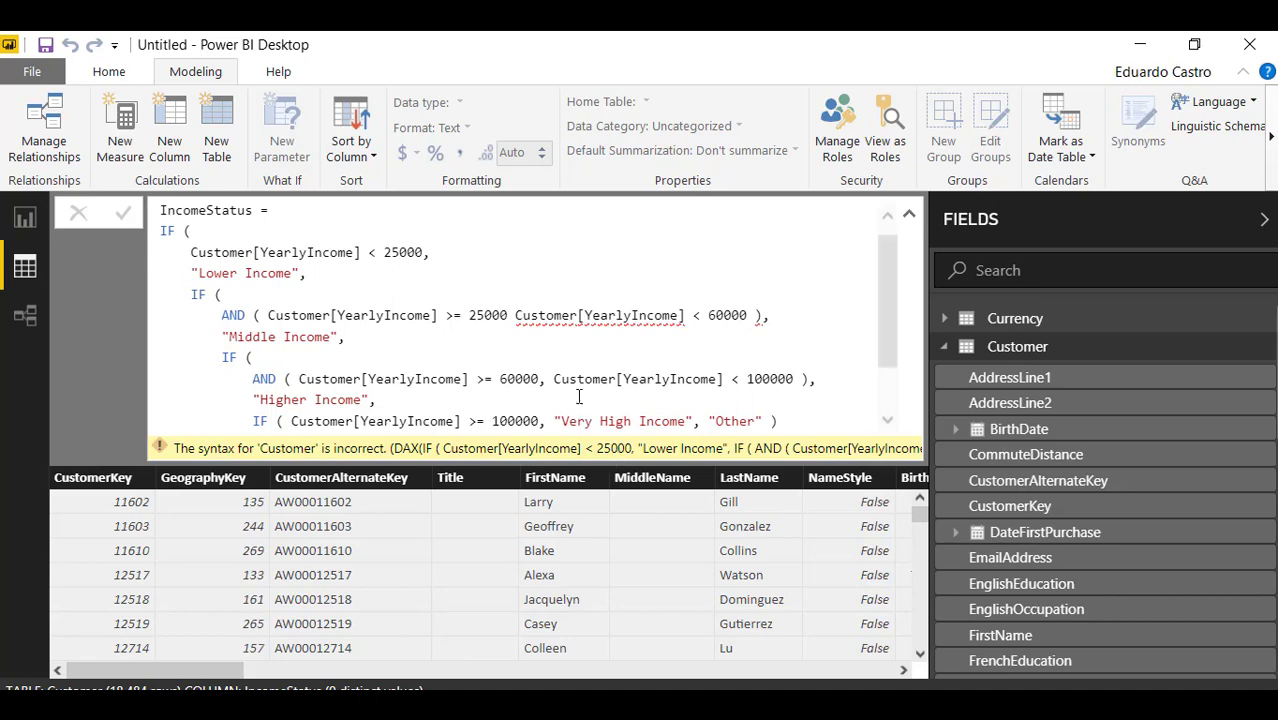
Step: Restore the comma after 25000 in the IncomeStatus formula and commit it
click(511, 316)
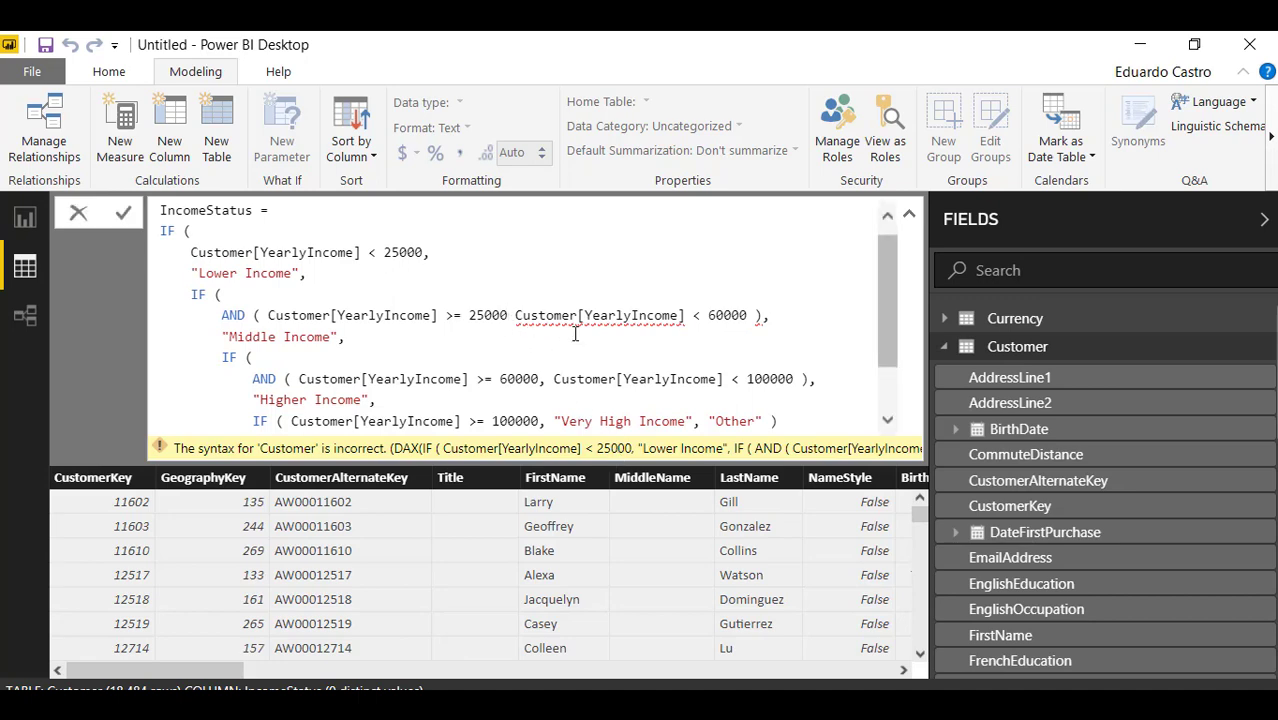
text(,)
key(Return)
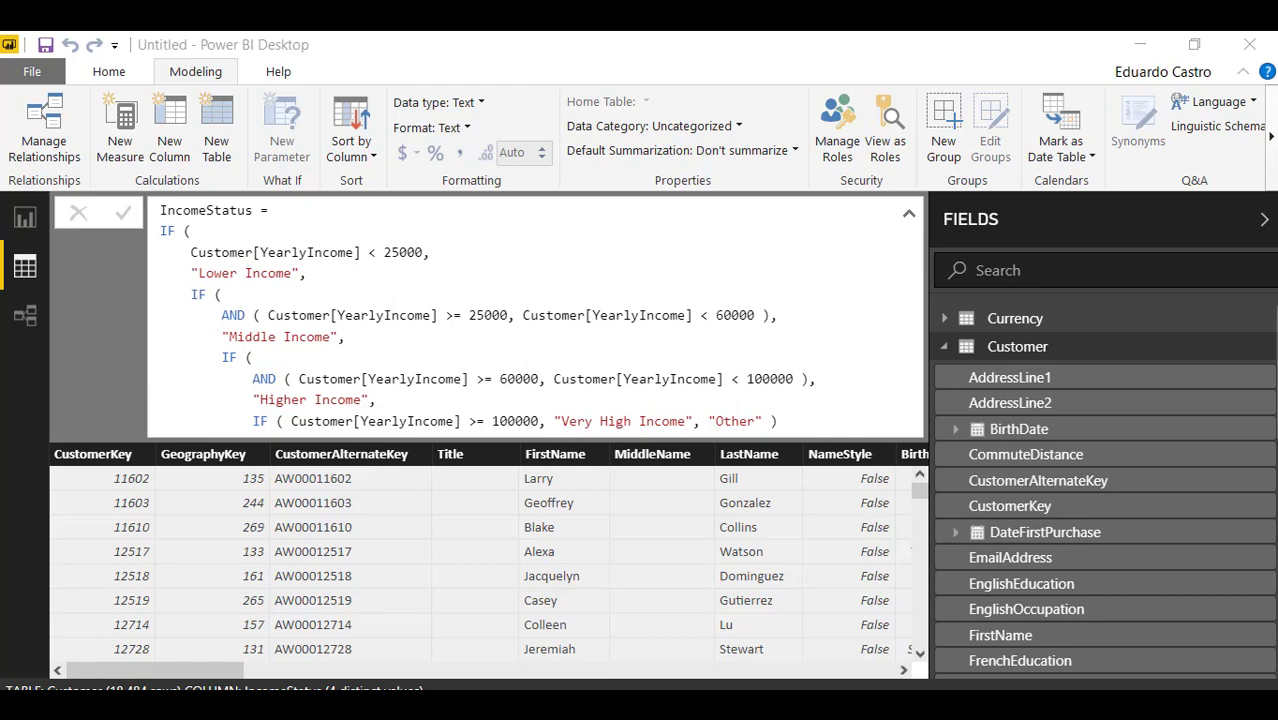
Step: Switch to the DAX 02 Fechas note in Notepad and examine each argument of the DaysSinceFirstPurchase DATEDIFF formula
key(alt+Tab)
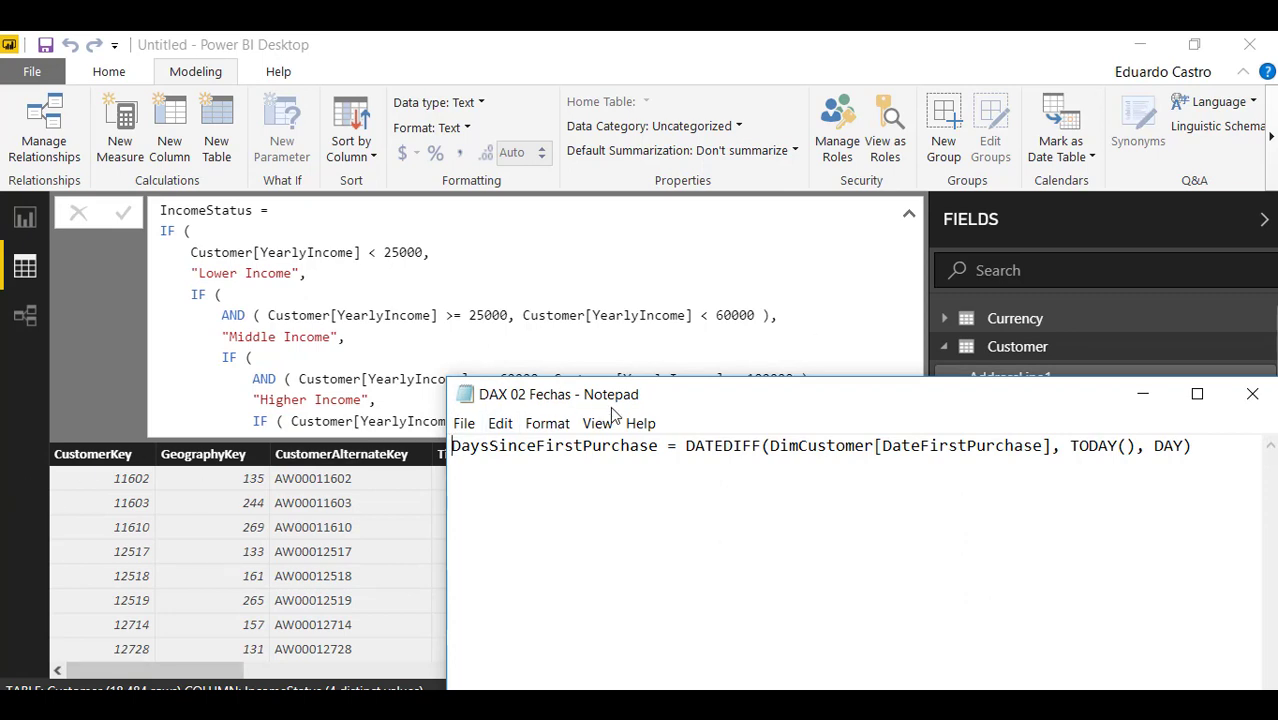
drag(625, 400, 345, 289)
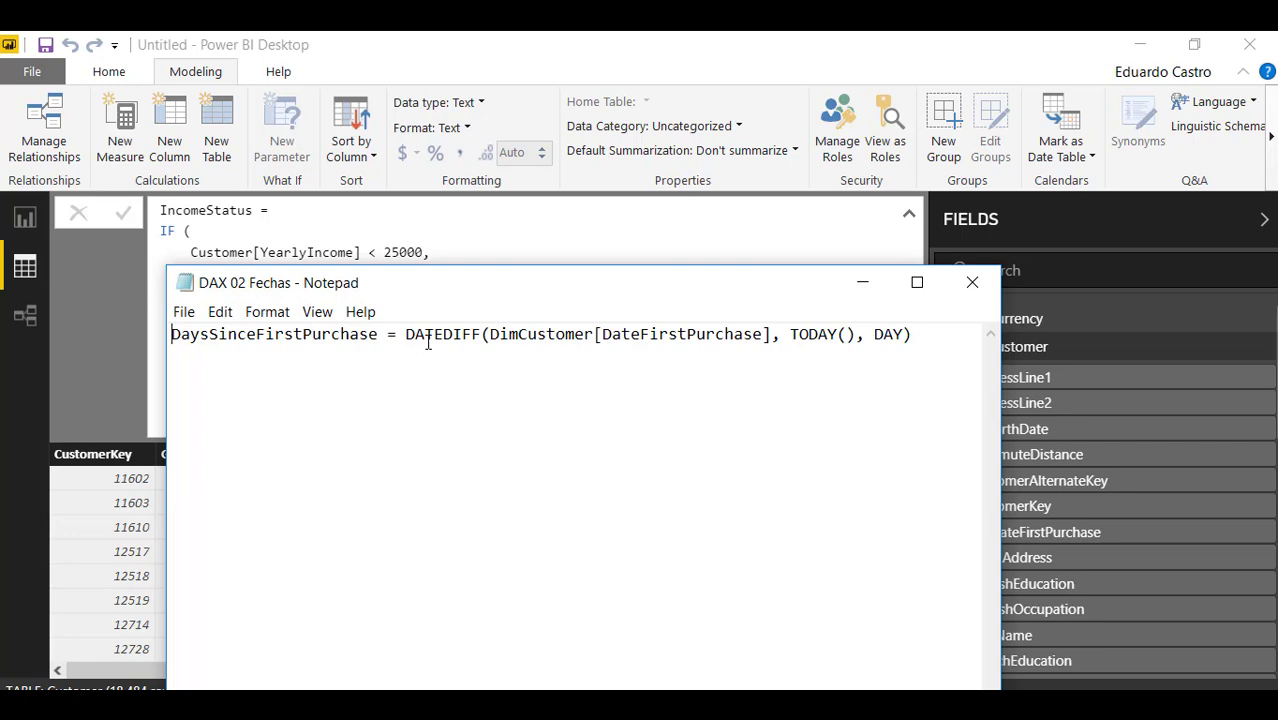
click(358, 340)
click(441, 340)
click(539, 340)
click(658, 340)
click(818, 340)
click(885, 340)
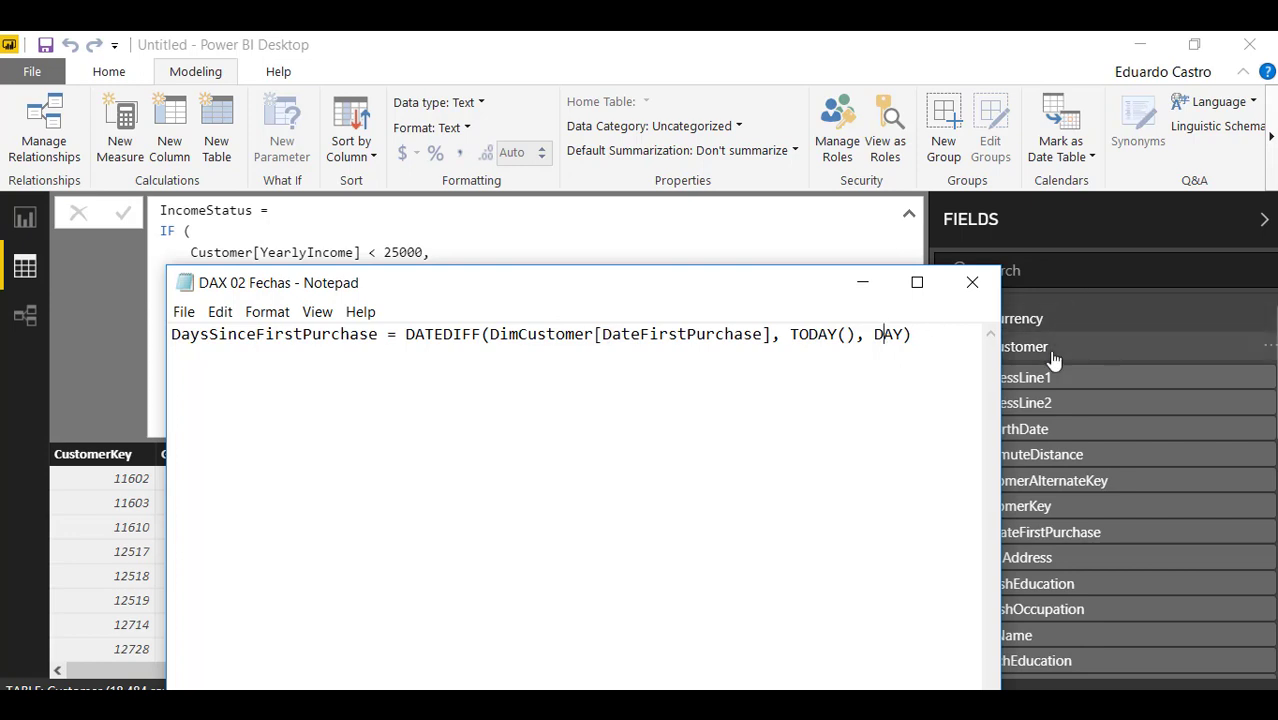
Step: Return to Power BI Desktop, locate the DateFirstPurchase column in the Customer table and expand it to check its contents
click(803, 44)
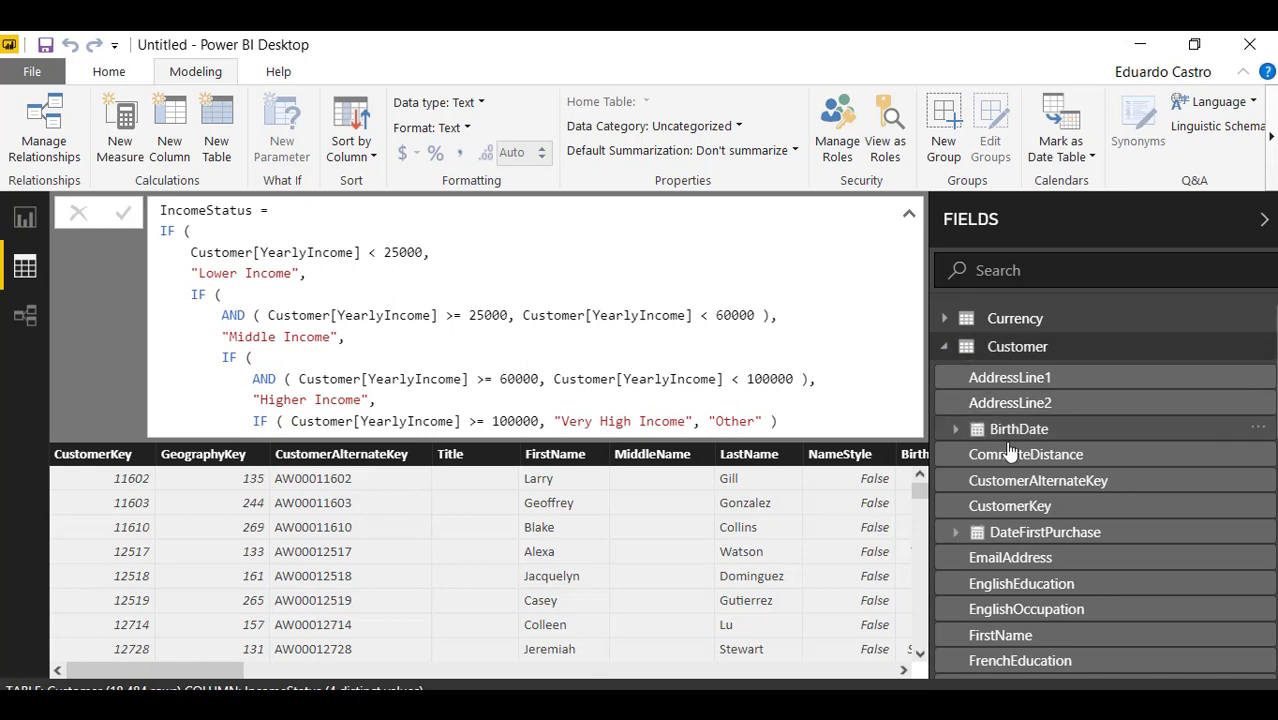
scroll(1015, 460, down, 3)
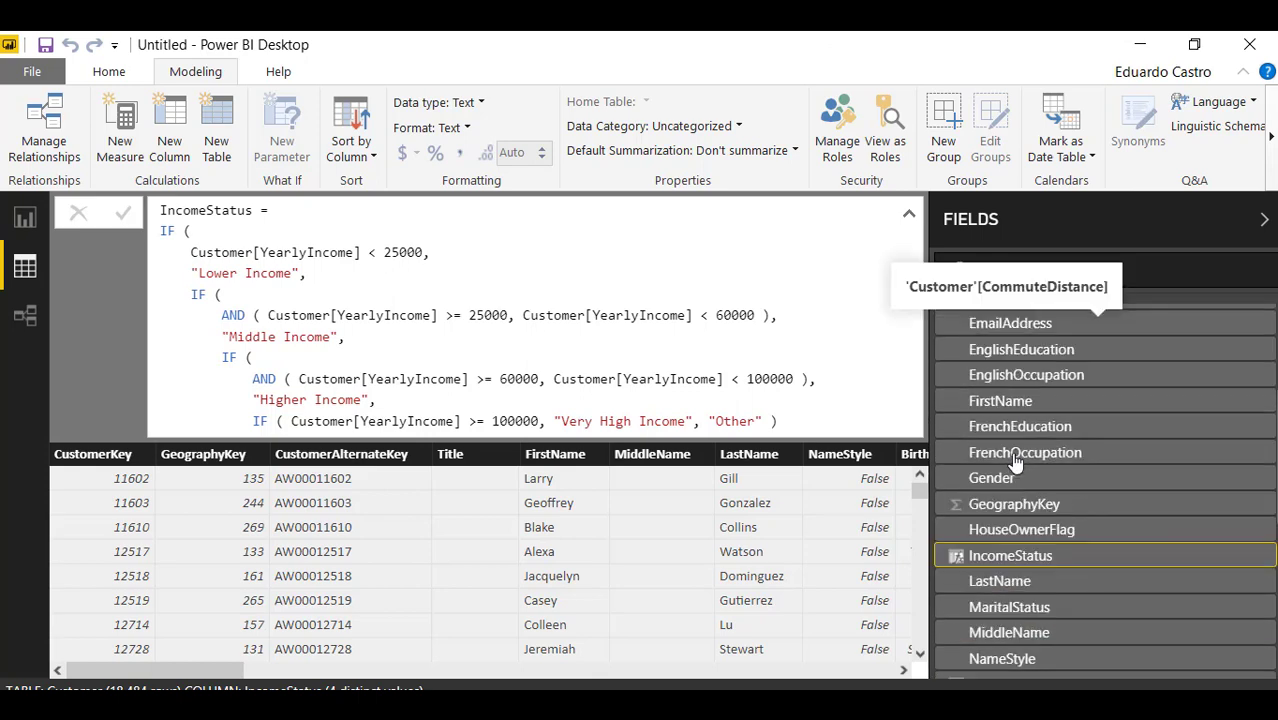
scroll(1015, 460, up, 3)
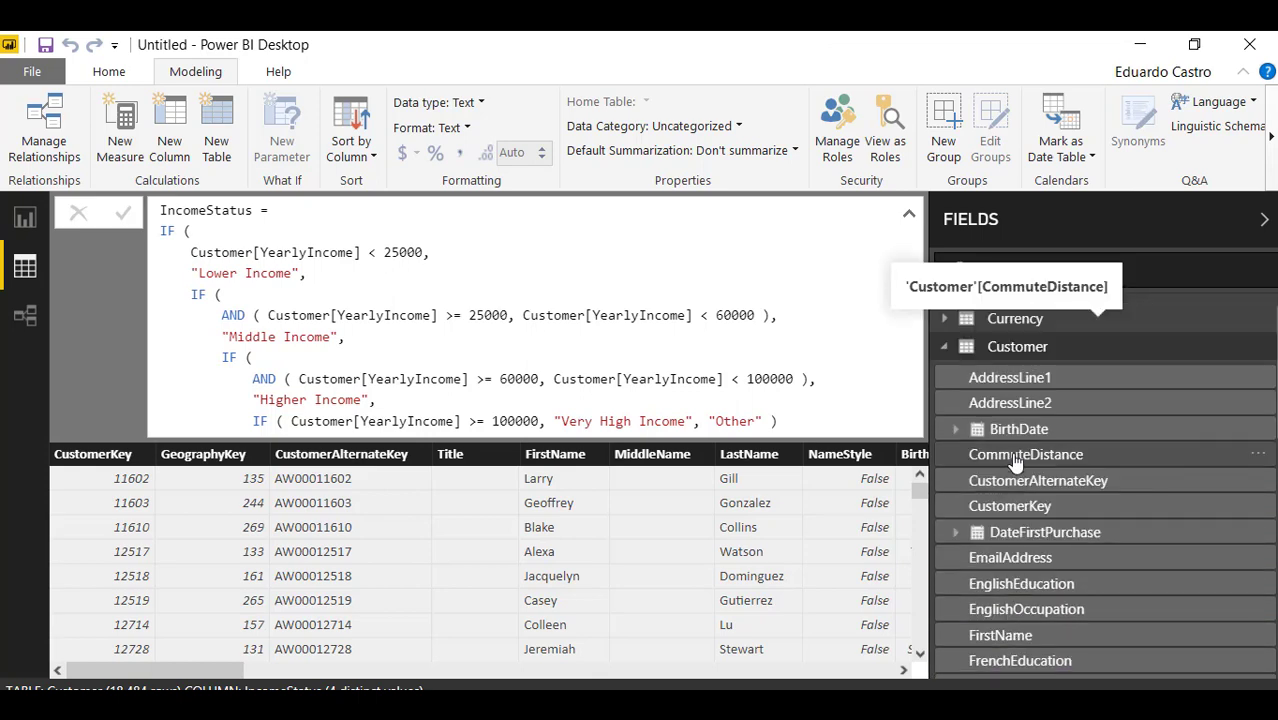
scroll(1015, 460, down, 3)
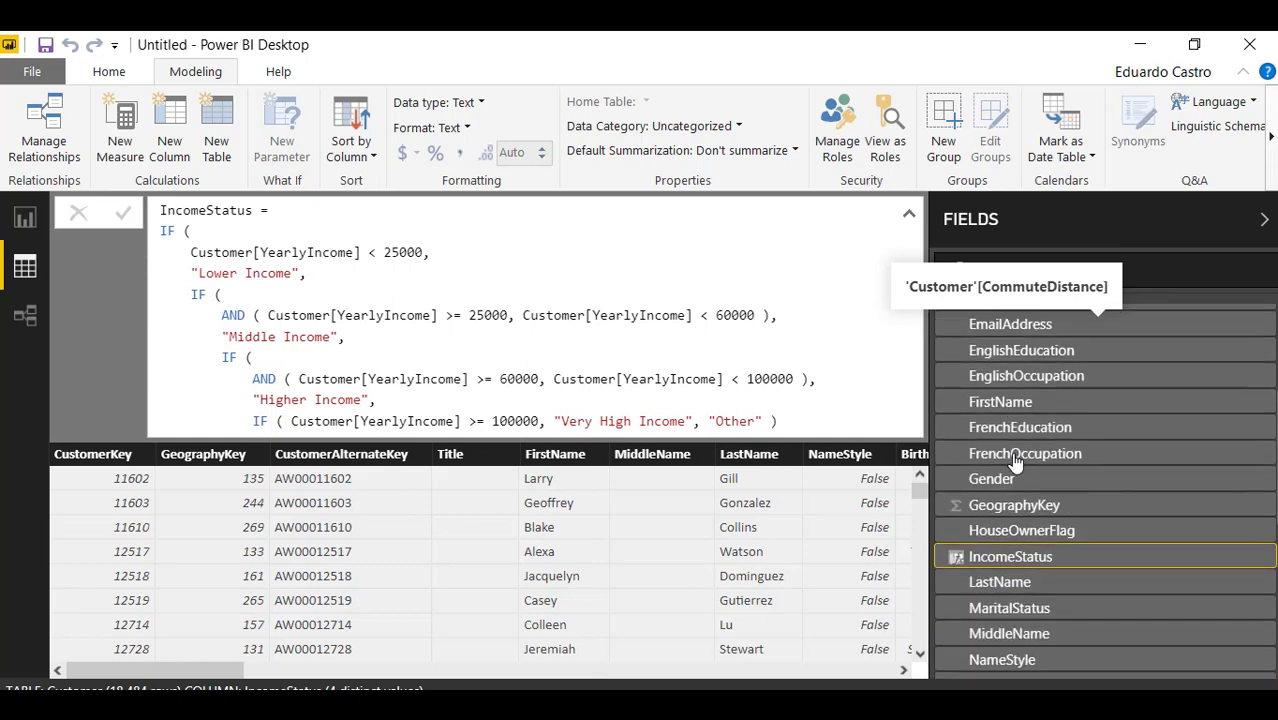
scroll(1015, 462, up, 2)
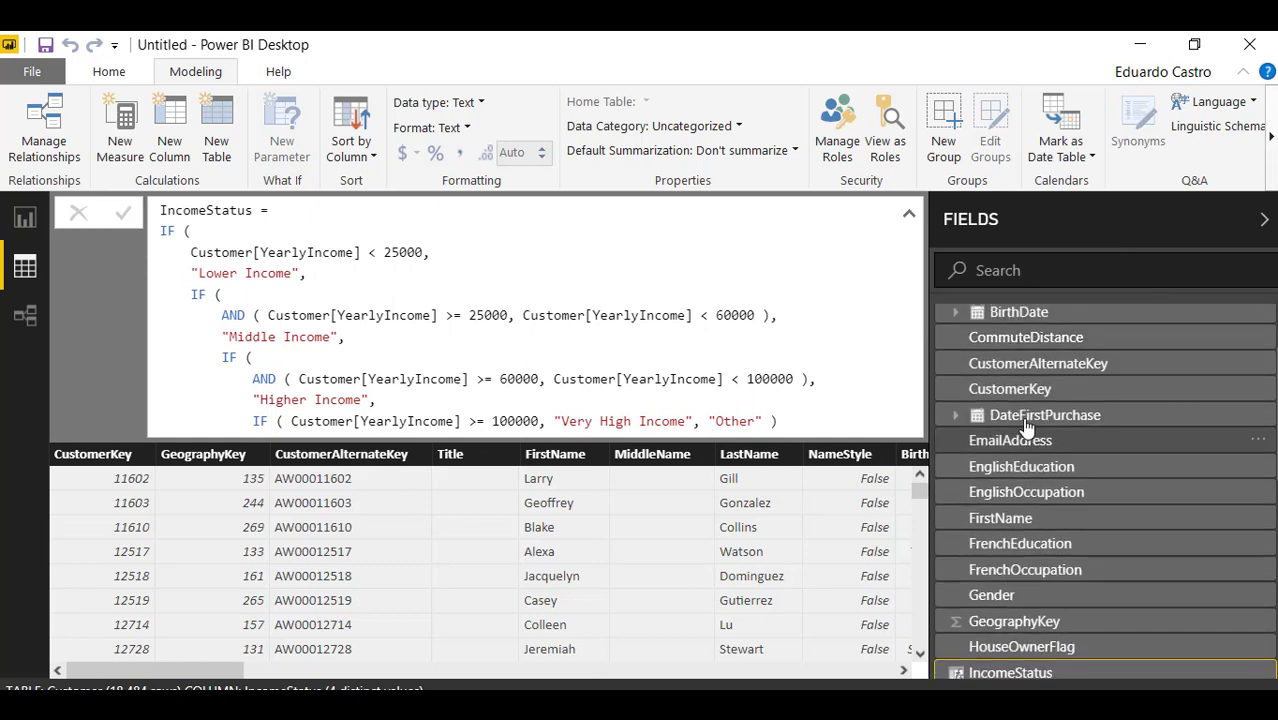
click(1018, 425)
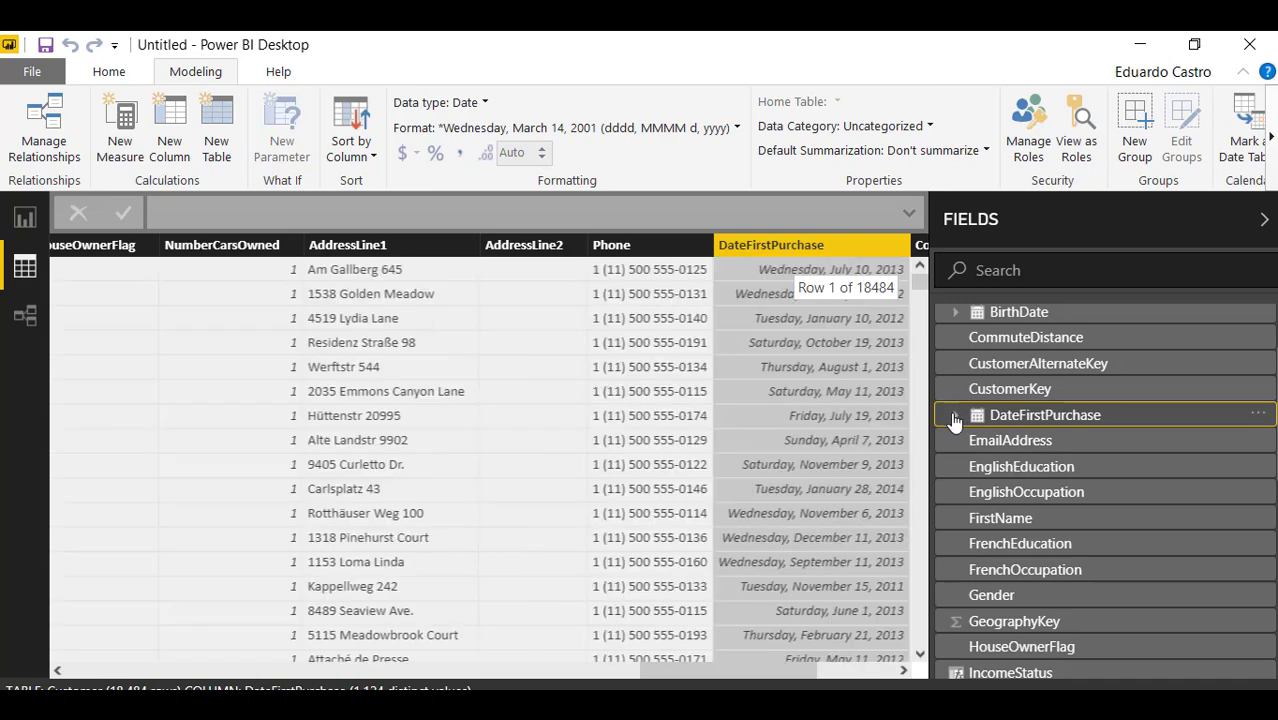
click(956, 416)
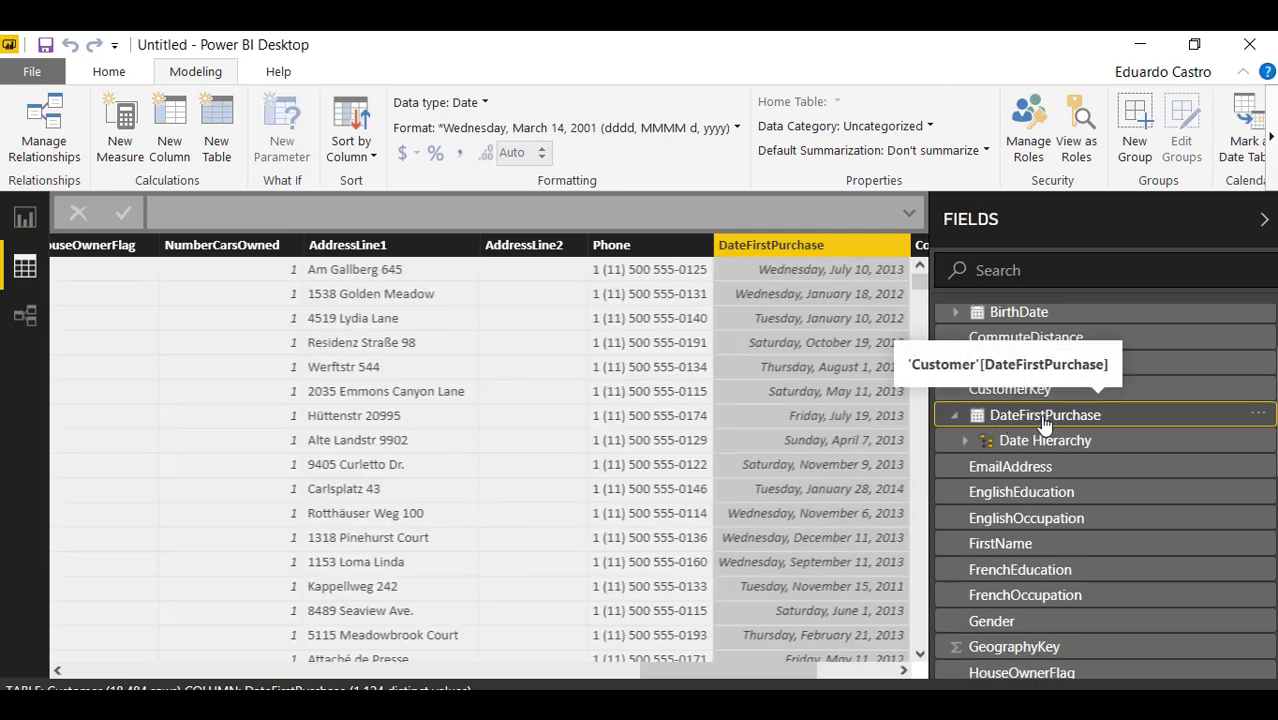
Step: Switch back to Notepad and copy the entire DaysSinceFirstPurchase formula
key(alt+Tab)
drag(946, 340, 595, 334)
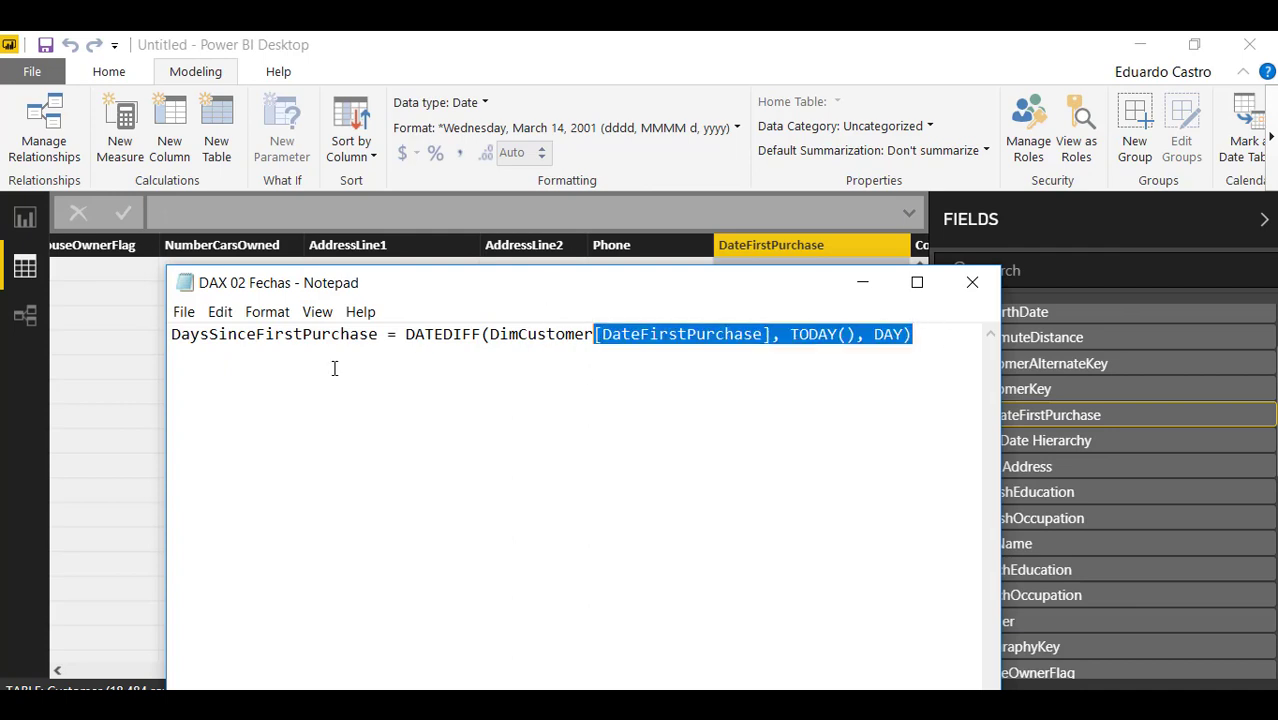
key(ctrl+a)
key(ctrl+c)
Step: In Power BI Desktop, add the Customer calculated column DaysSinceFirstPurchase = DATEDIFF(Customer[DateFirstPurchase], TODAY(), DAY), correcting the pasted DimCustomer table name
click(499, 42)
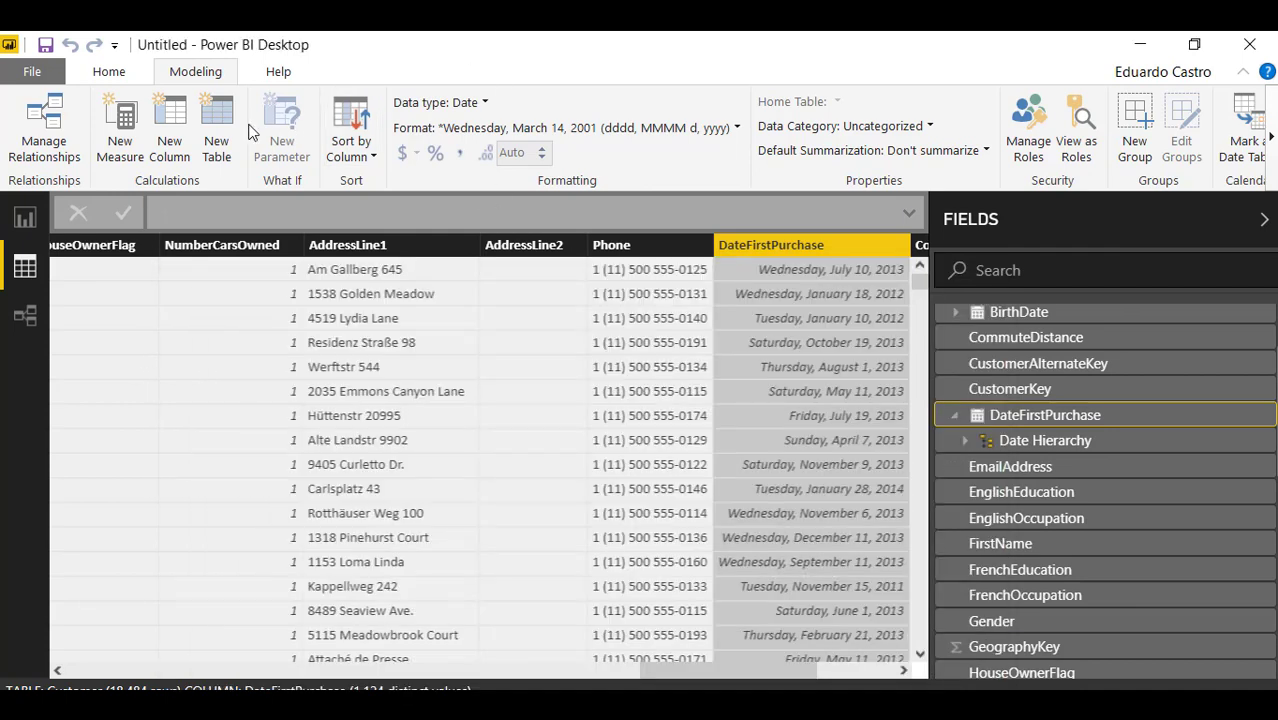
click(164, 139)
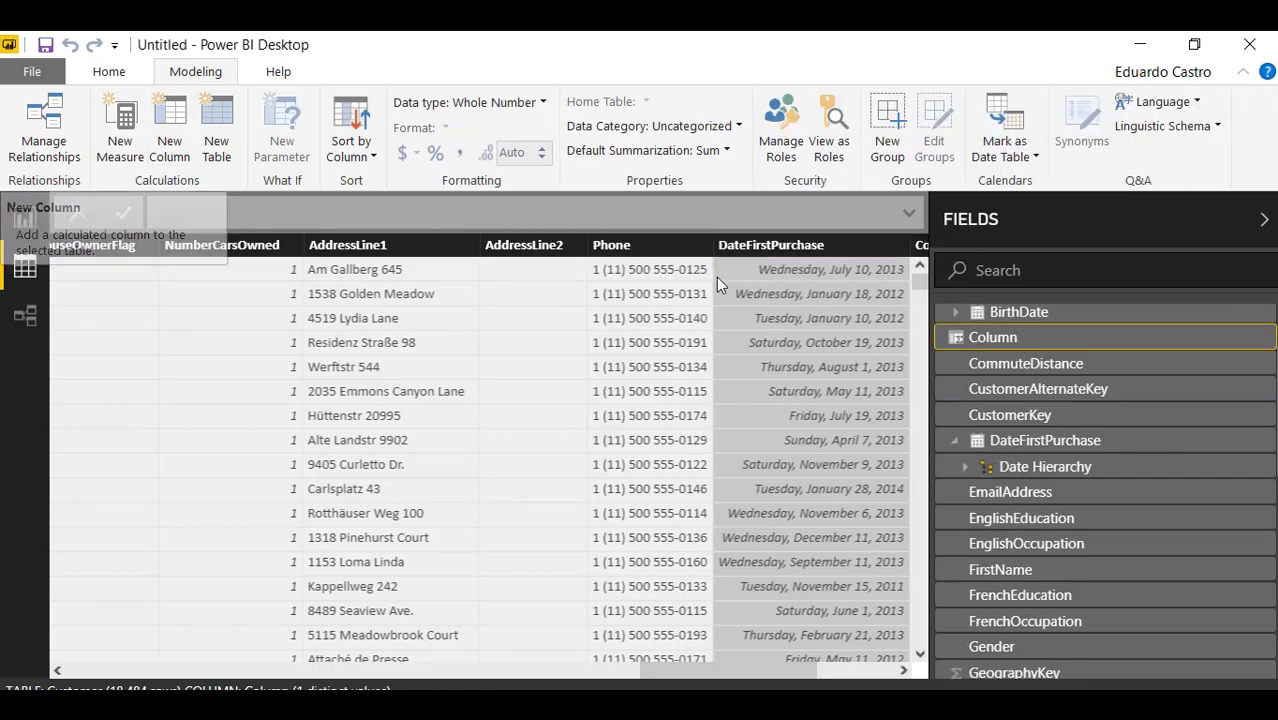
key(ctrl+v)
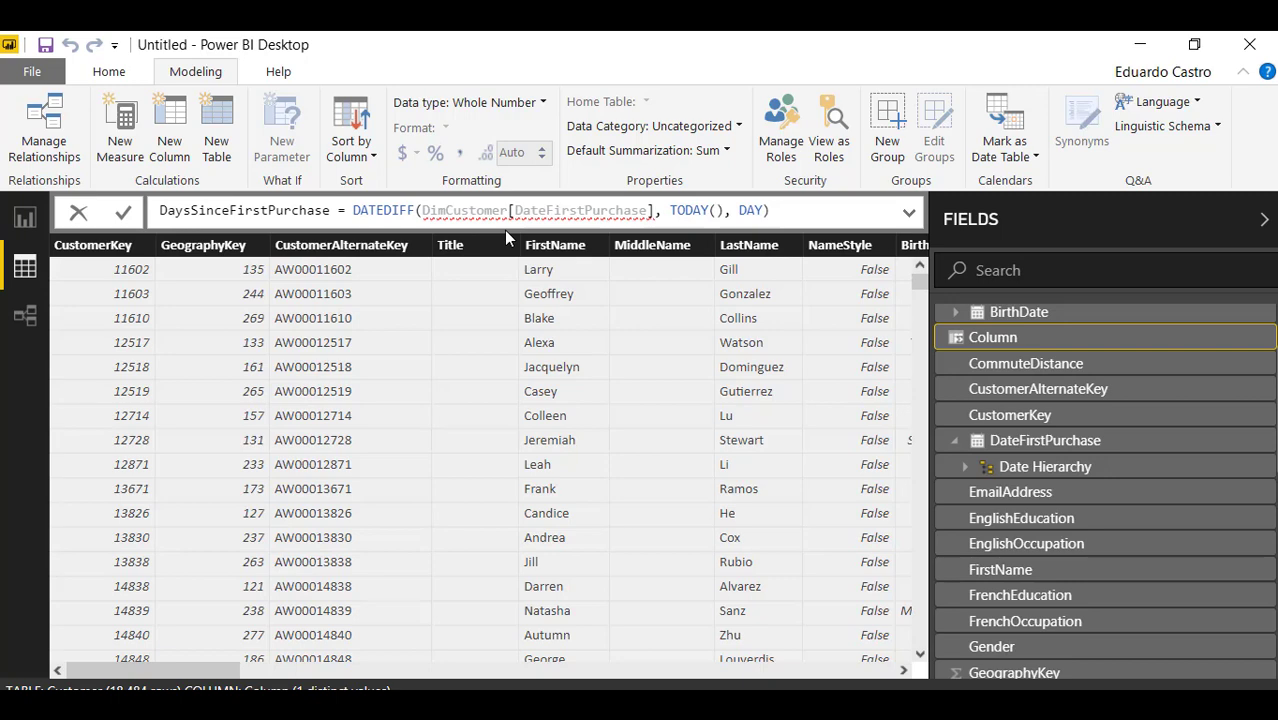
key(BackSpace)
key(BackSpace)
key(BackSpace)
key(Escape)
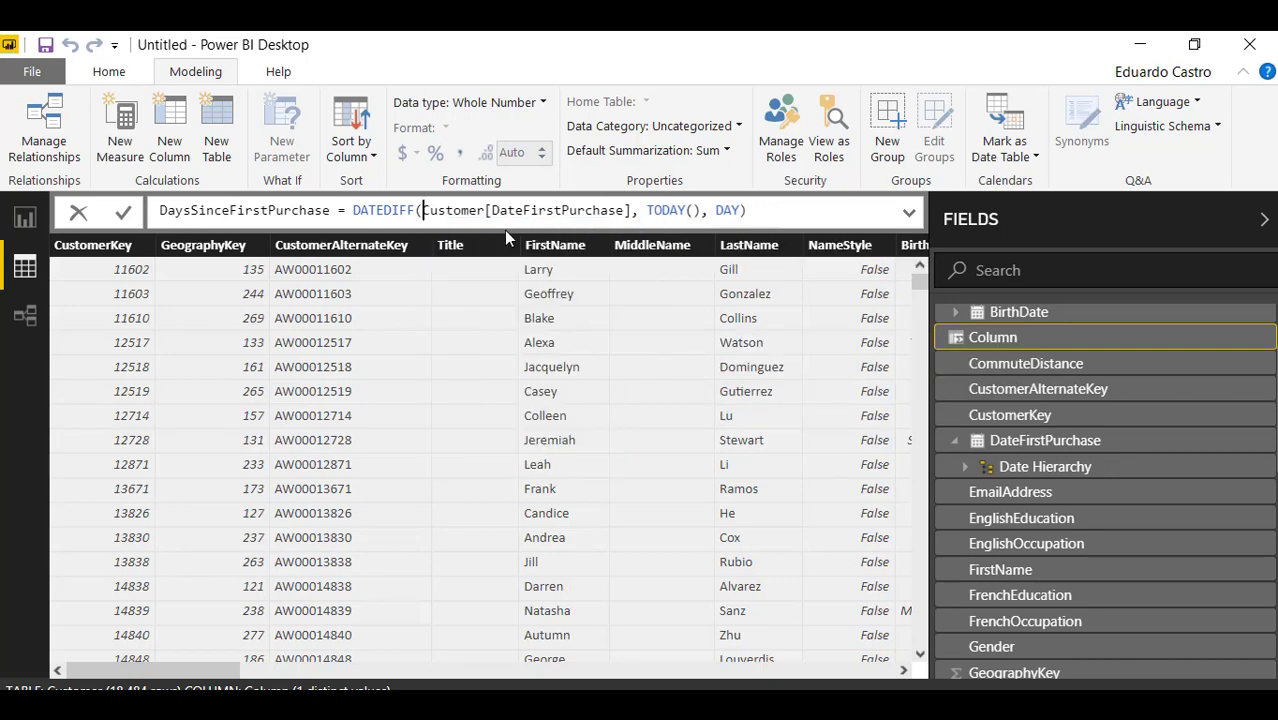
key(Return)
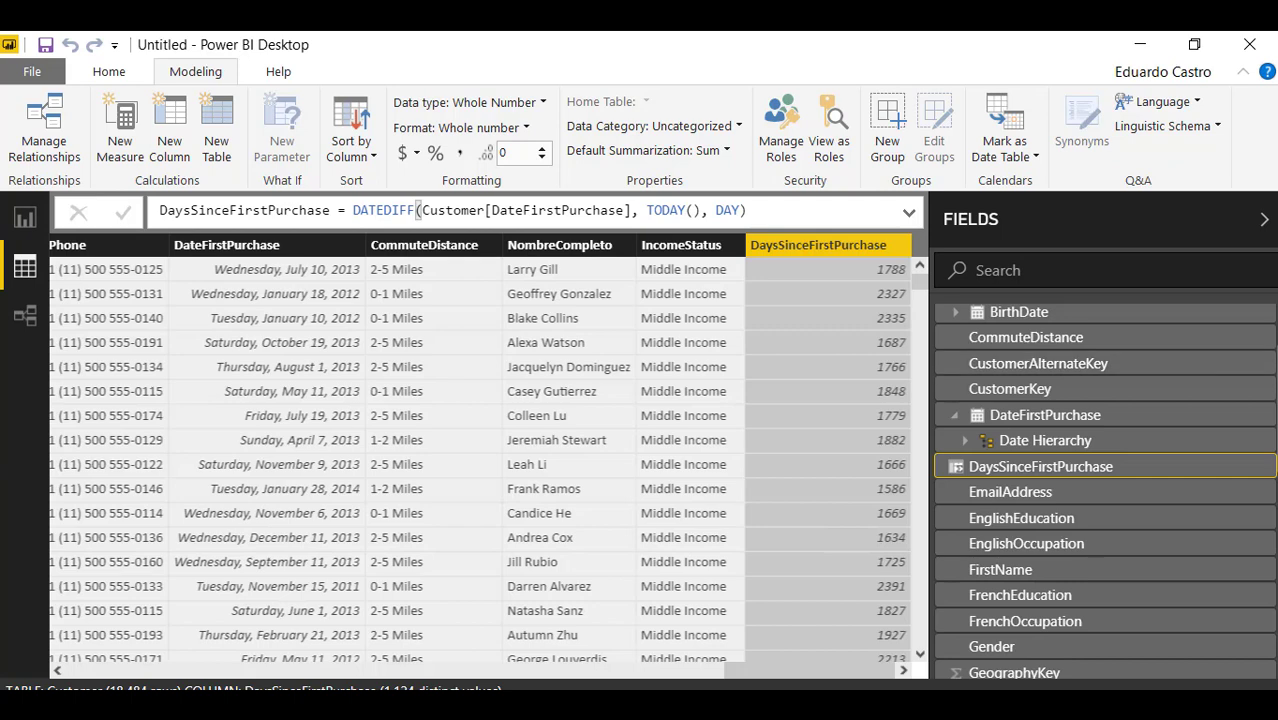
Step: Switch to the DAX Target Sales note in Notepad and copy the formula TargetSales = SUM(Sales[LineTotal]) * 1.2
key(alt+Tab)
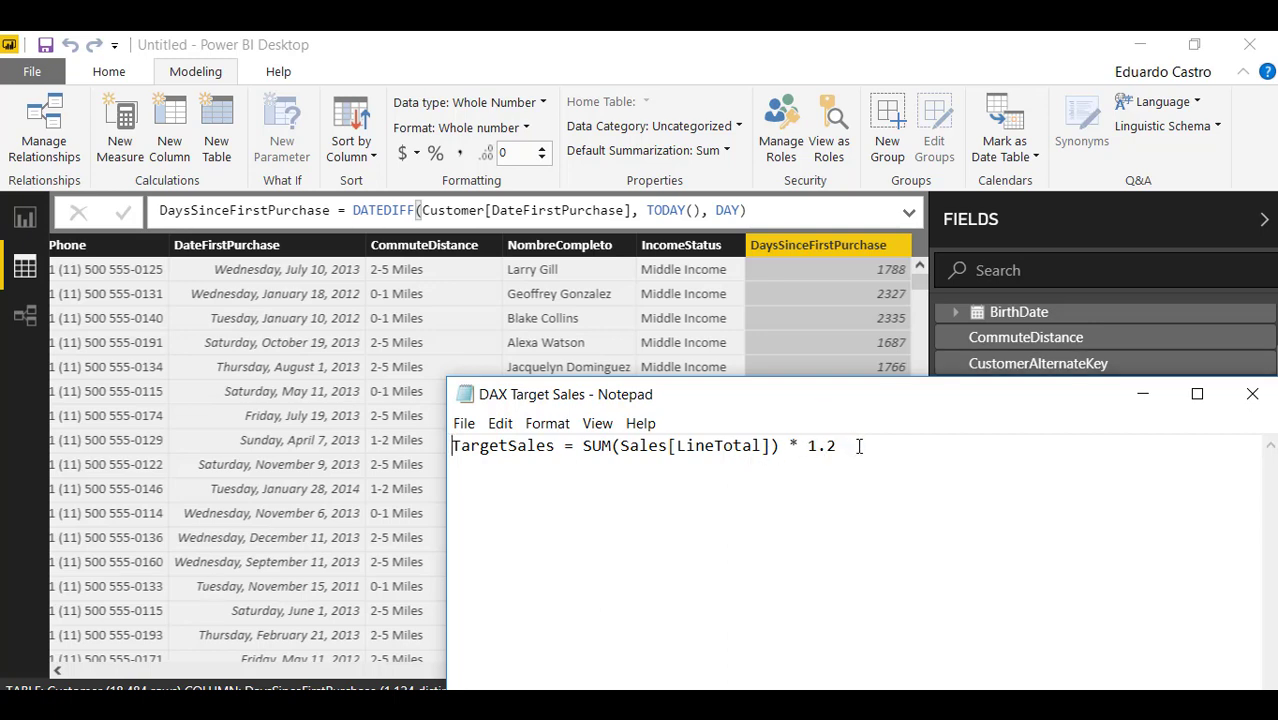
drag(856, 446, 451, 450)
key(ctrl+c)
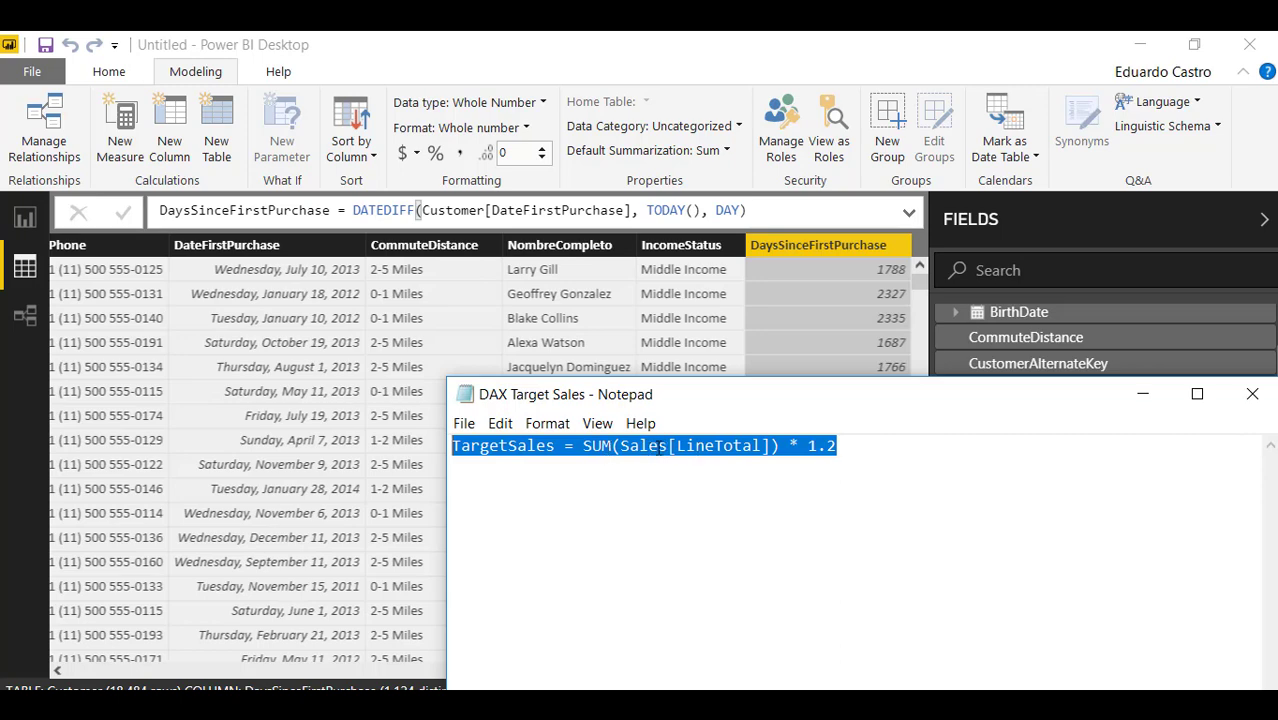
Step: Return to Power BI Desktop, collapse the Customer table in the field list and open the FactInternetSales table
click(712, 62)
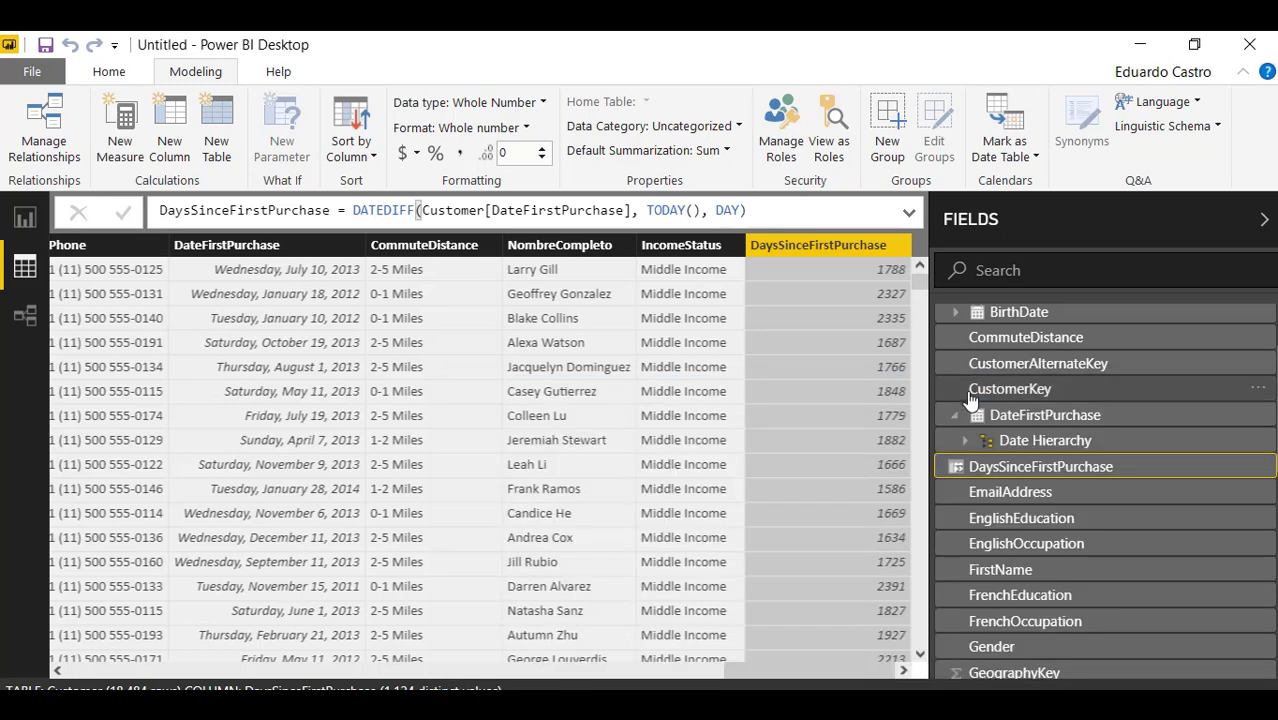
scroll(980, 374, up, 2)
click(944, 348)
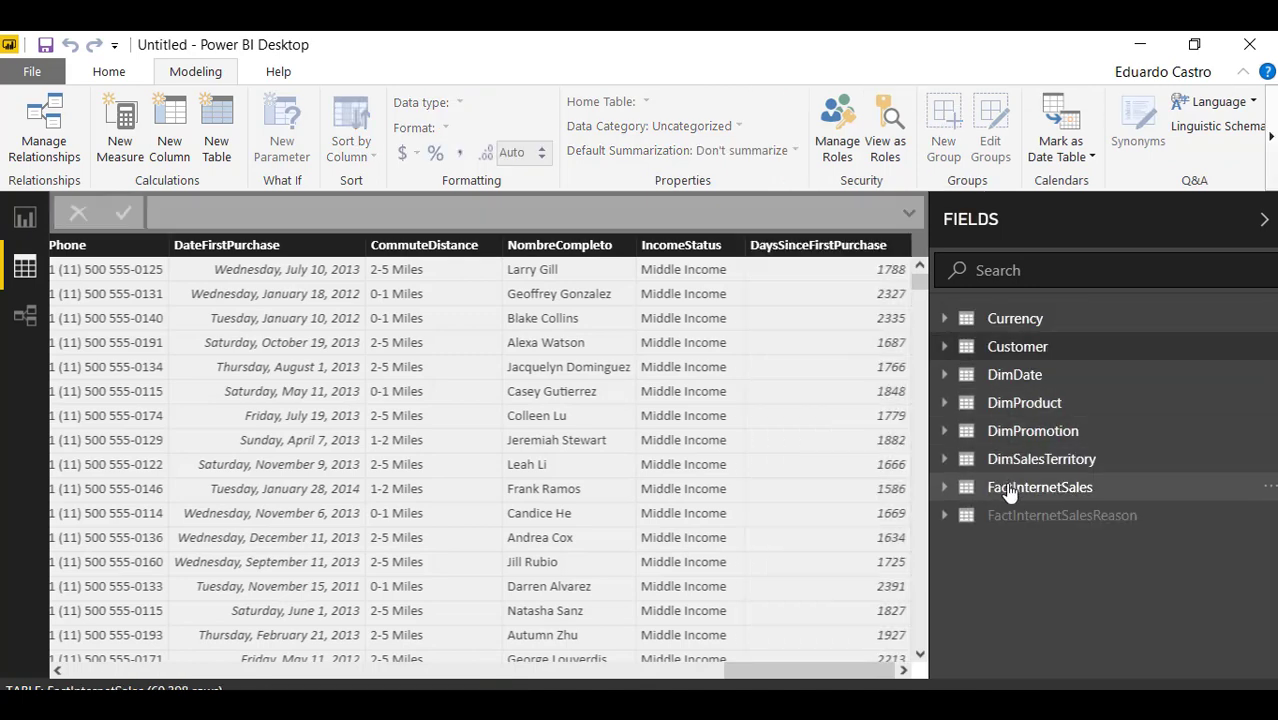
click(1008, 488)
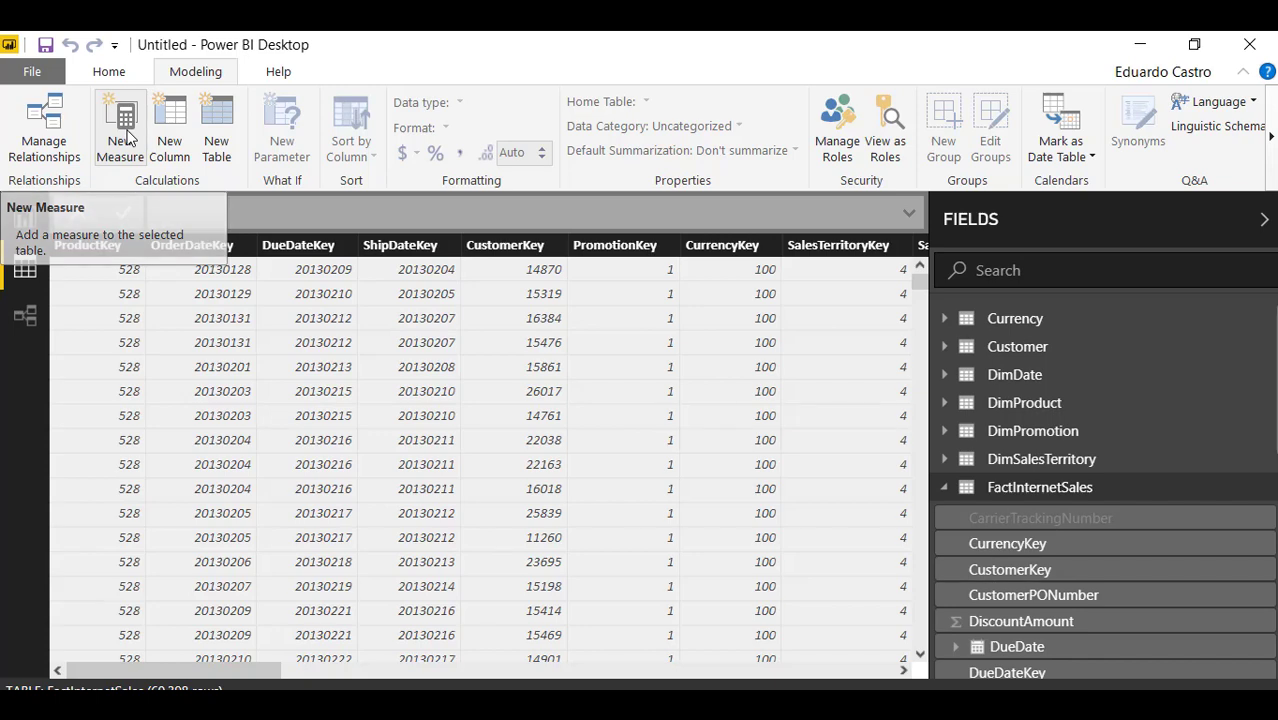
Step: Start a new measure in FactInternetSales and replace its default text with the copied formula TargetSales = SUM(Sales[LineTotal]) * 1.2
click(127, 137)
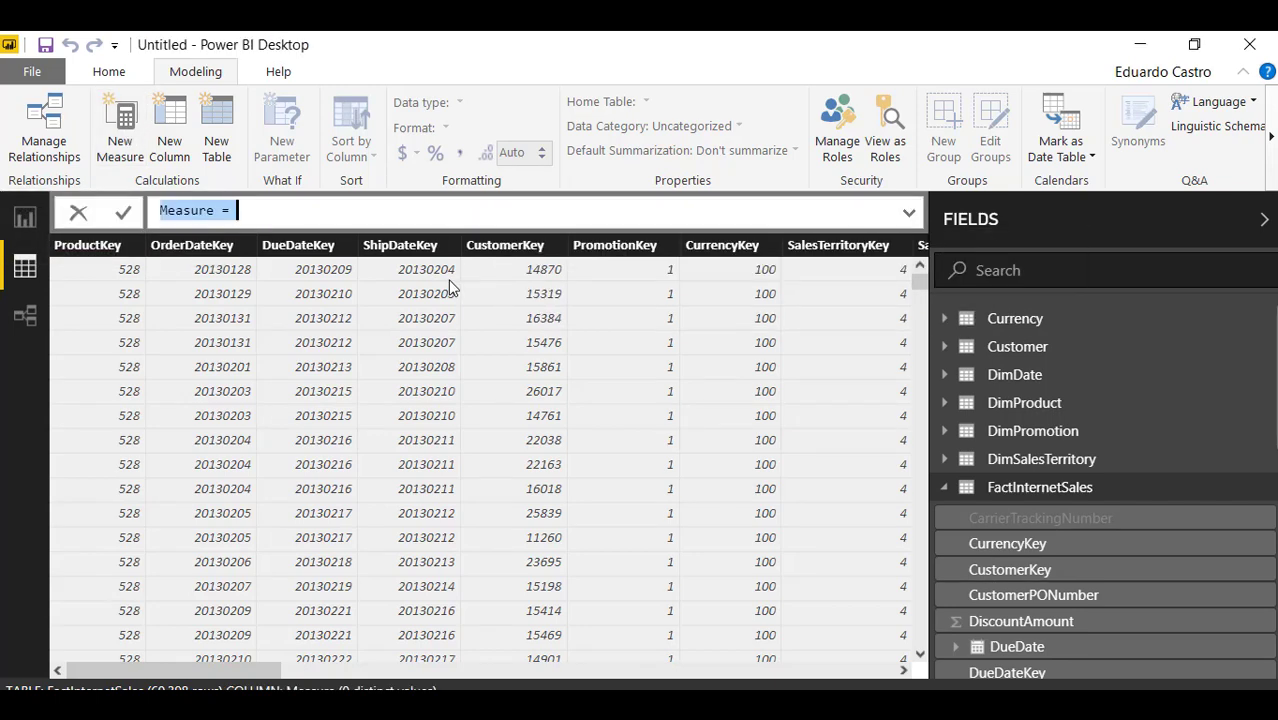
click(908, 213)
click(351, 225)
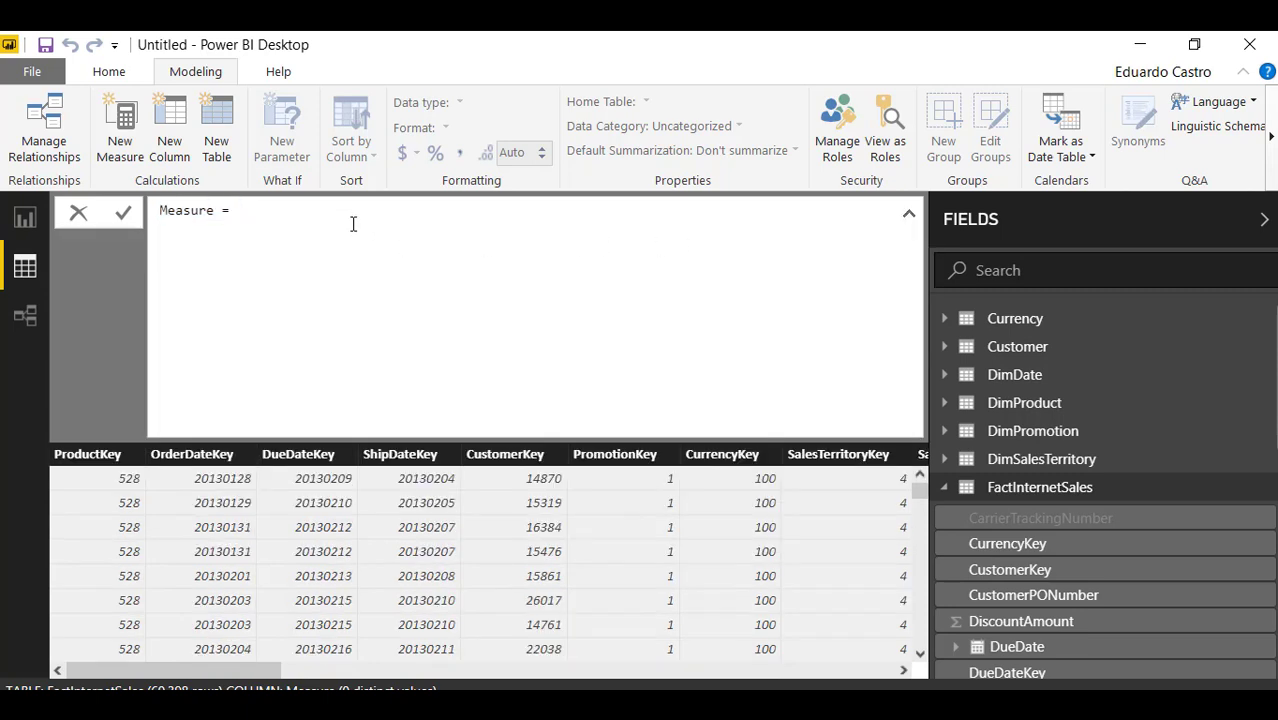
drag(248, 215, 99, 210)
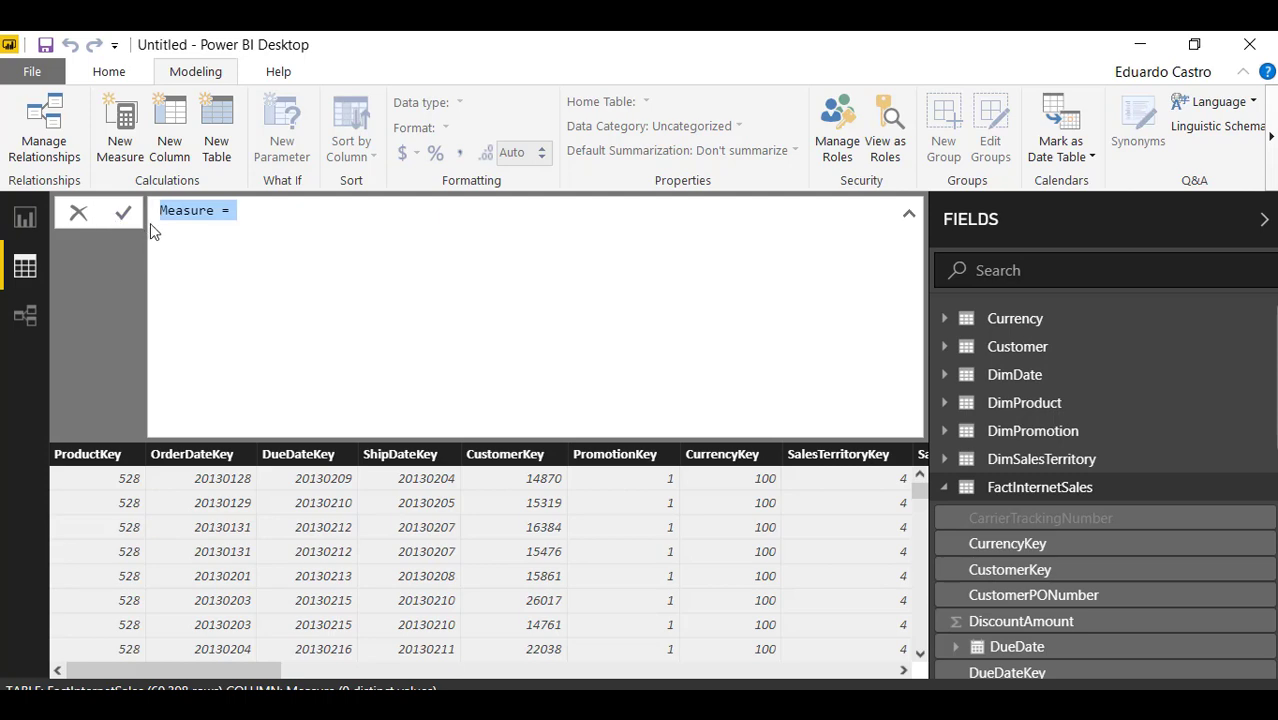
key(ctrl+v)
Step: Replace the Sales table reference with FactInternetSales in the TargetSales formula, commit the measure and locate it in the field list
double_click(320, 213)
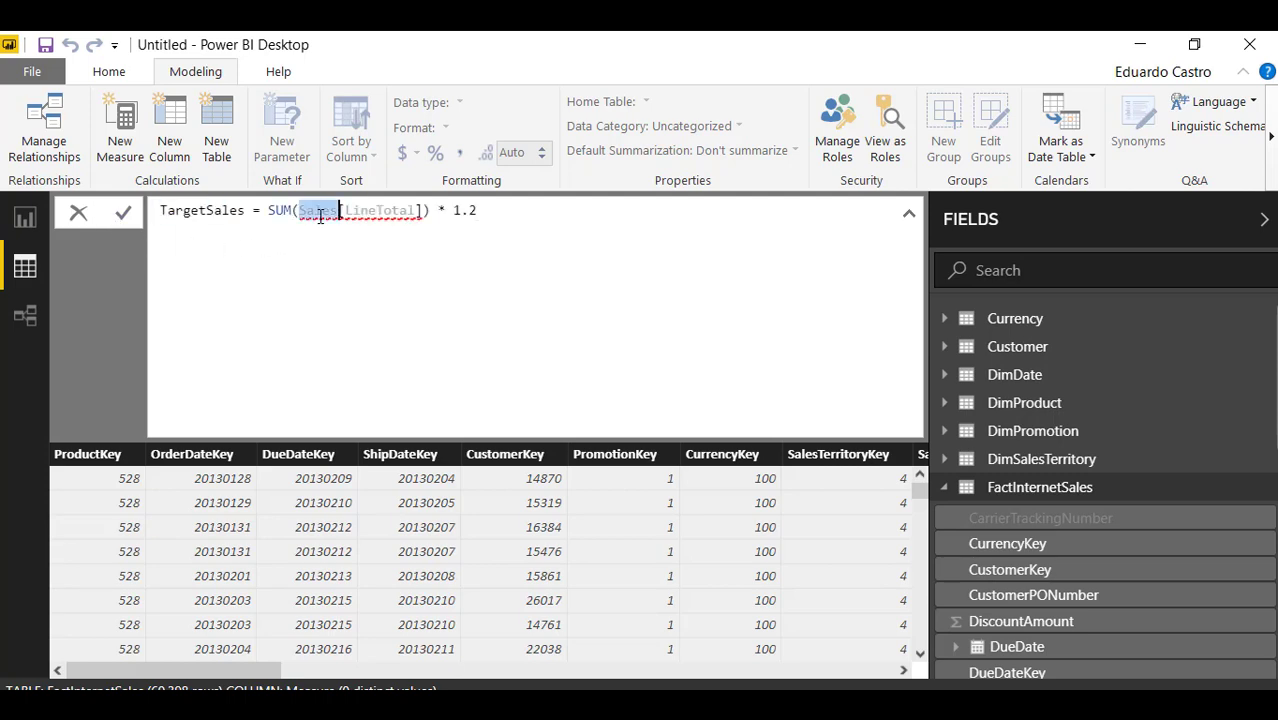
text(fac)
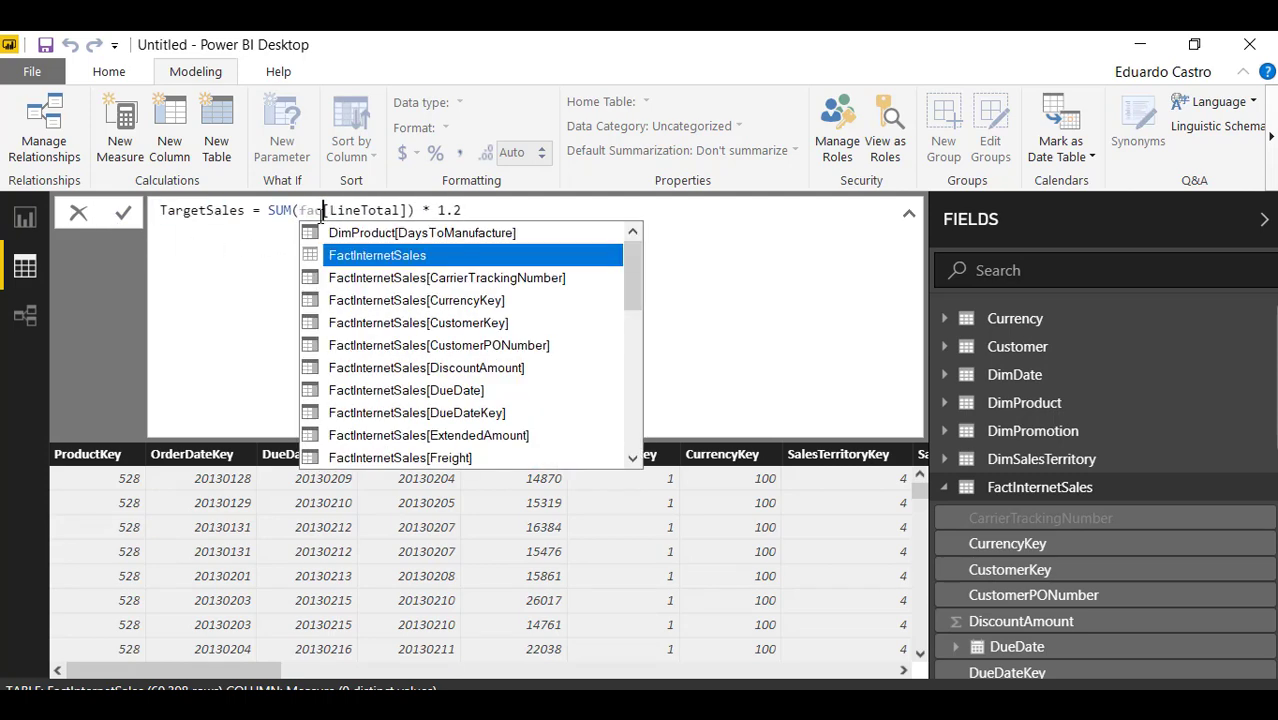
click(366, 262)
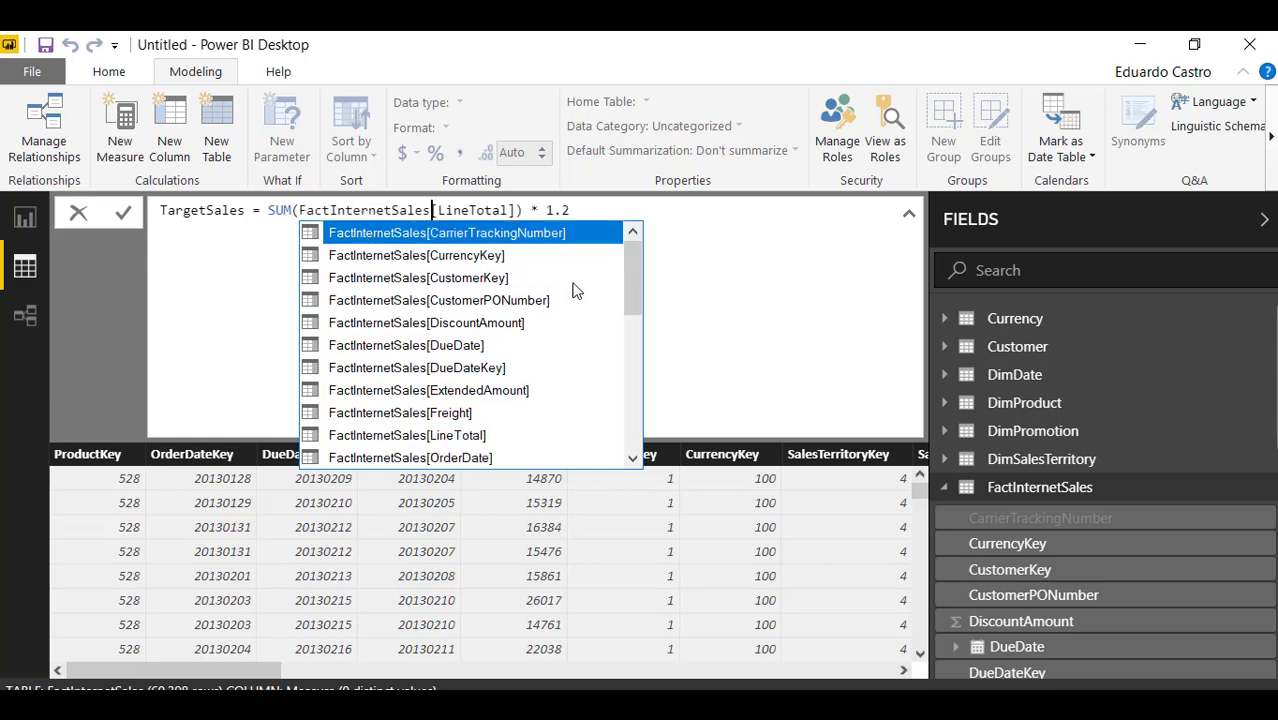
click(750, 270)
key(Return)
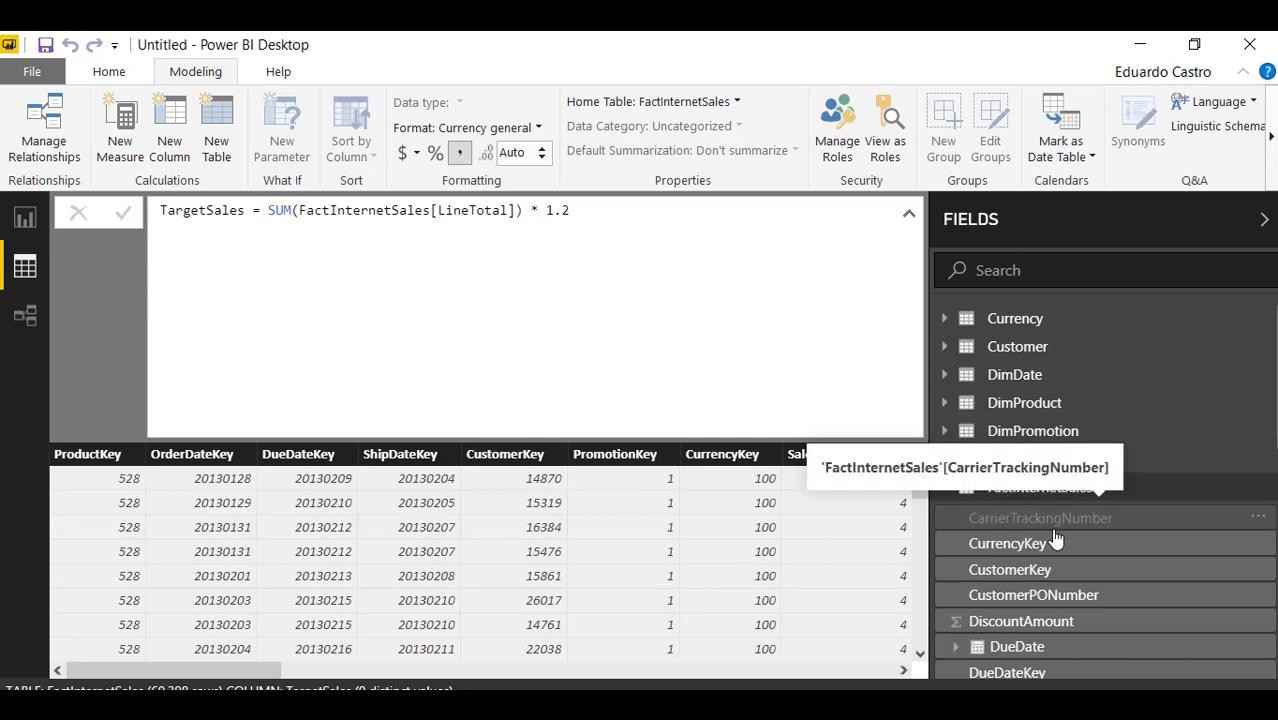
scroll(1055, 540, down, 3)
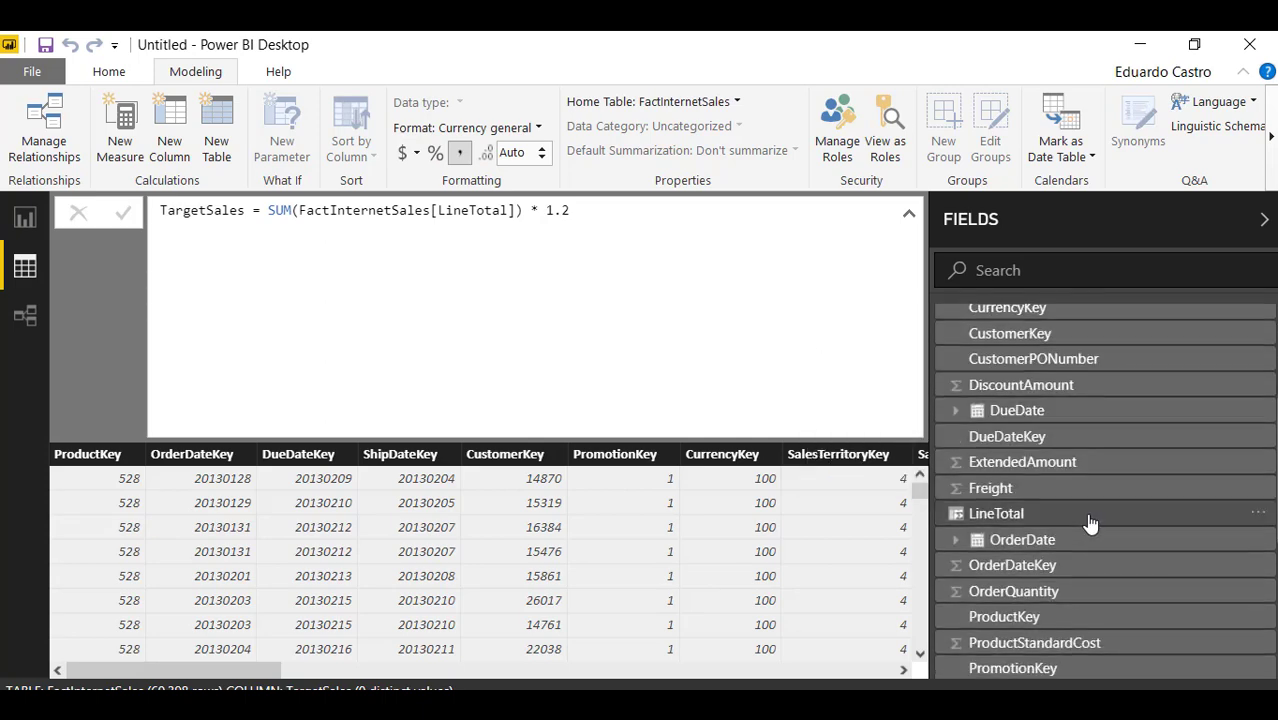
scroll(1090, 523, down, 5)
scroll(1090, 523, down, 1)
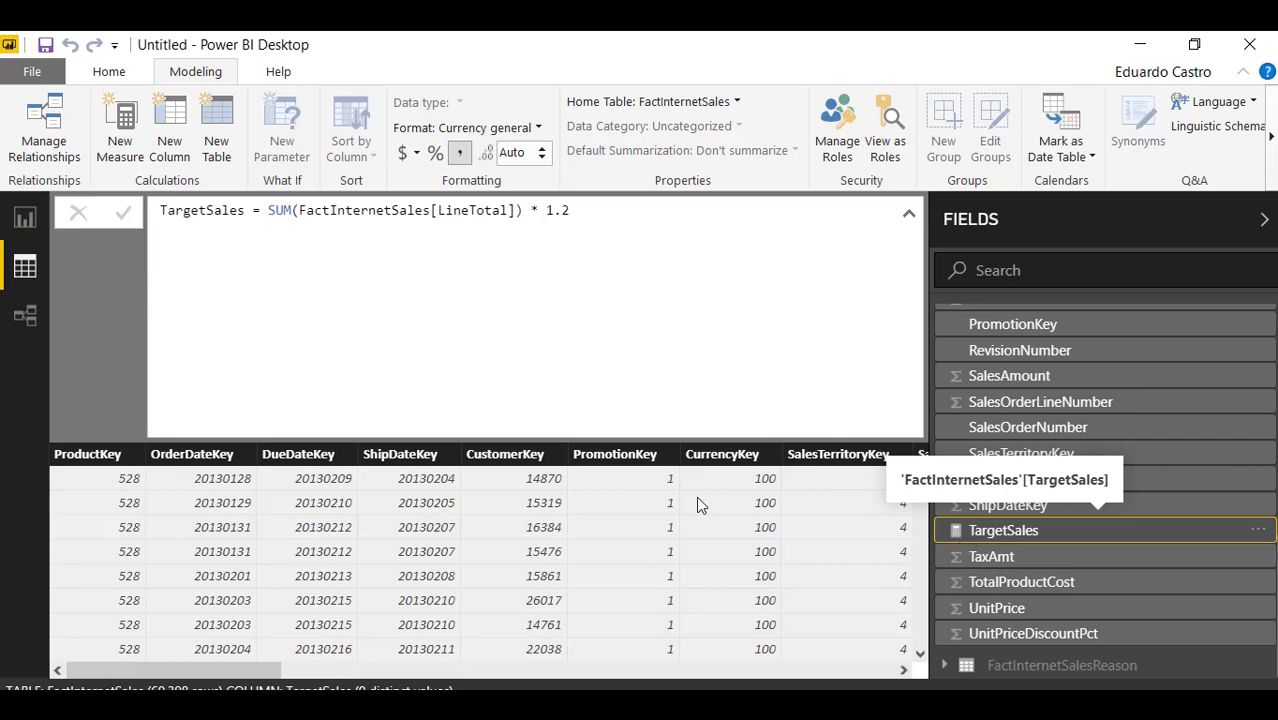
Step: Switch to the report view and collapse the Customer table in the field list
click(25, 218)
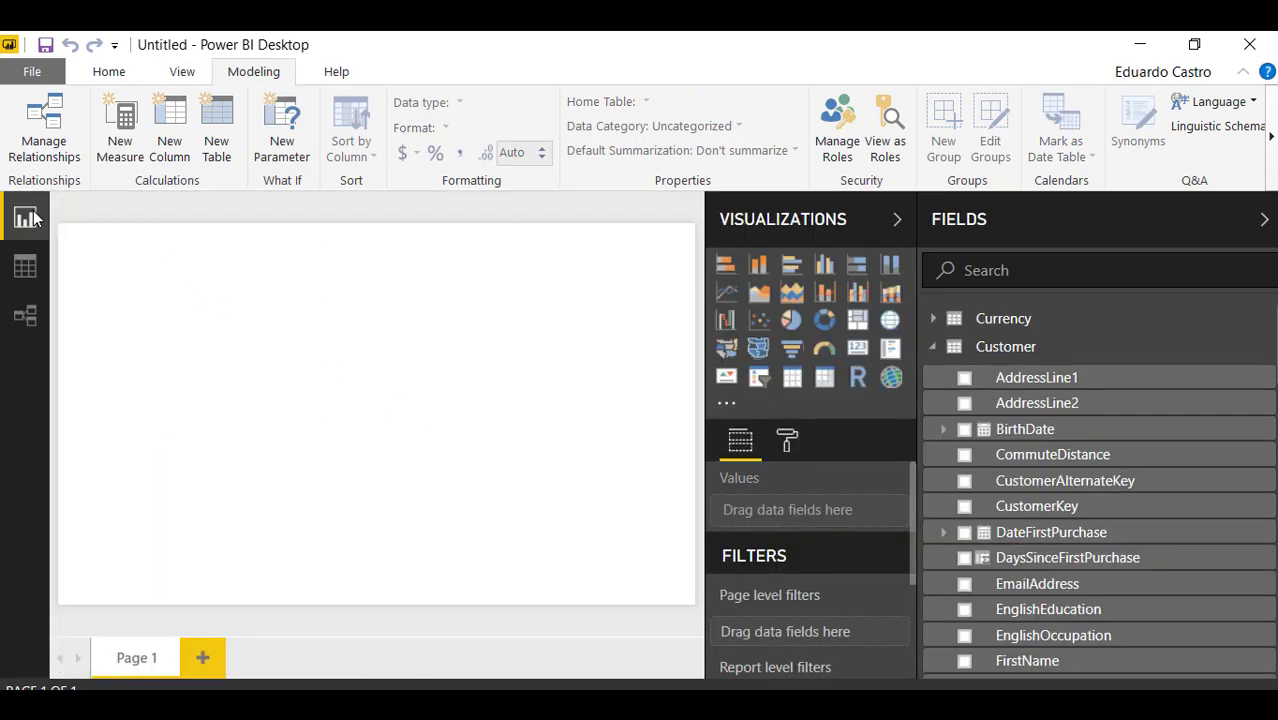
scroll(1040, 540, down, 8)
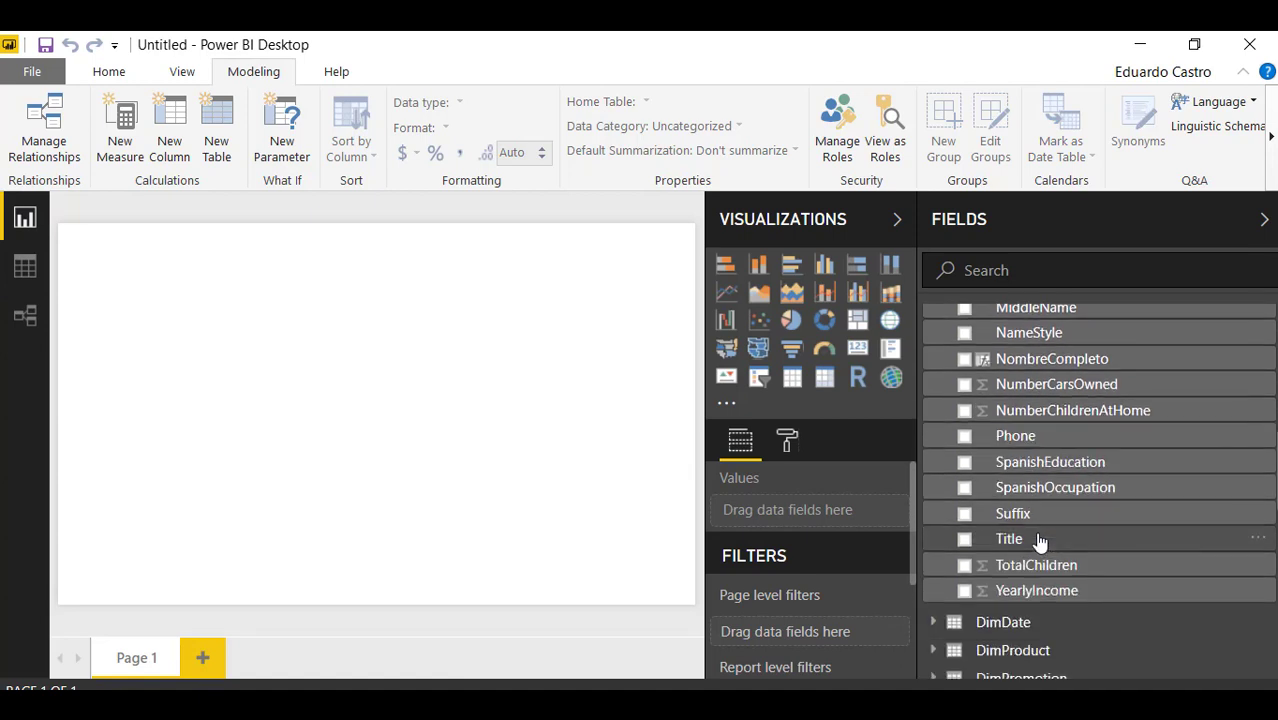
scroll(1040, 540, up, 3)
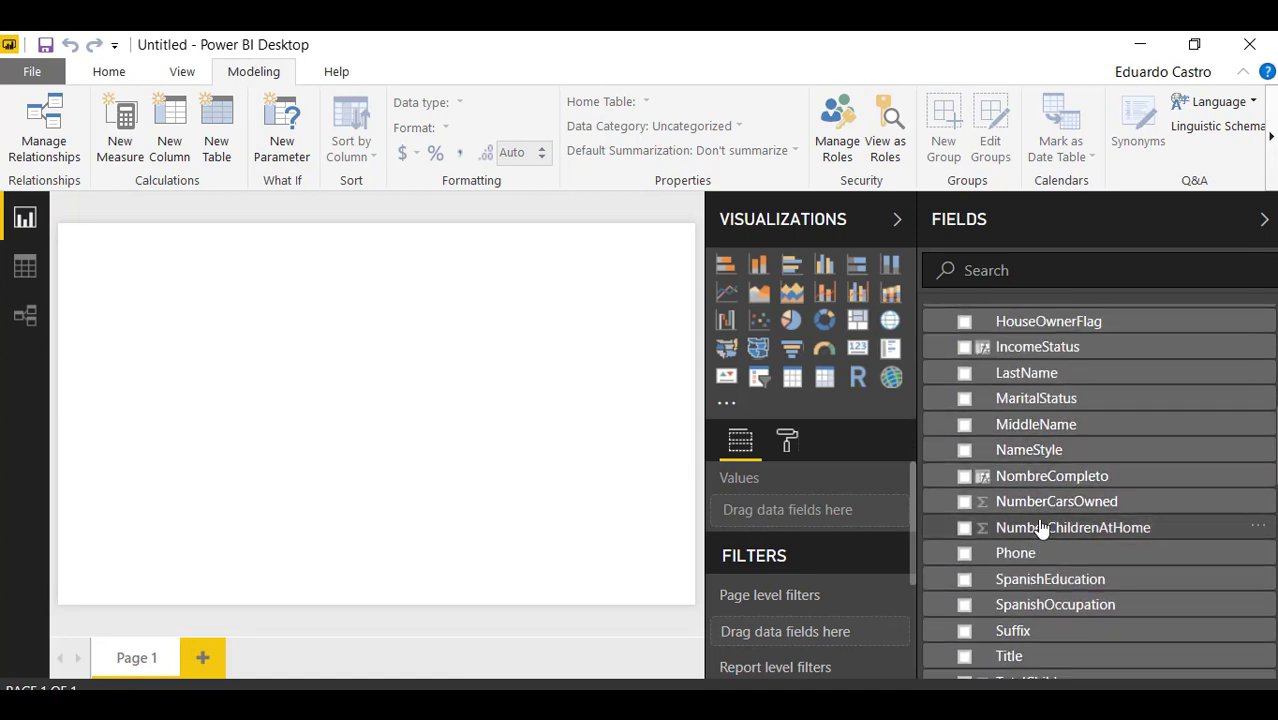
scroll(1041, 520, up, 10)
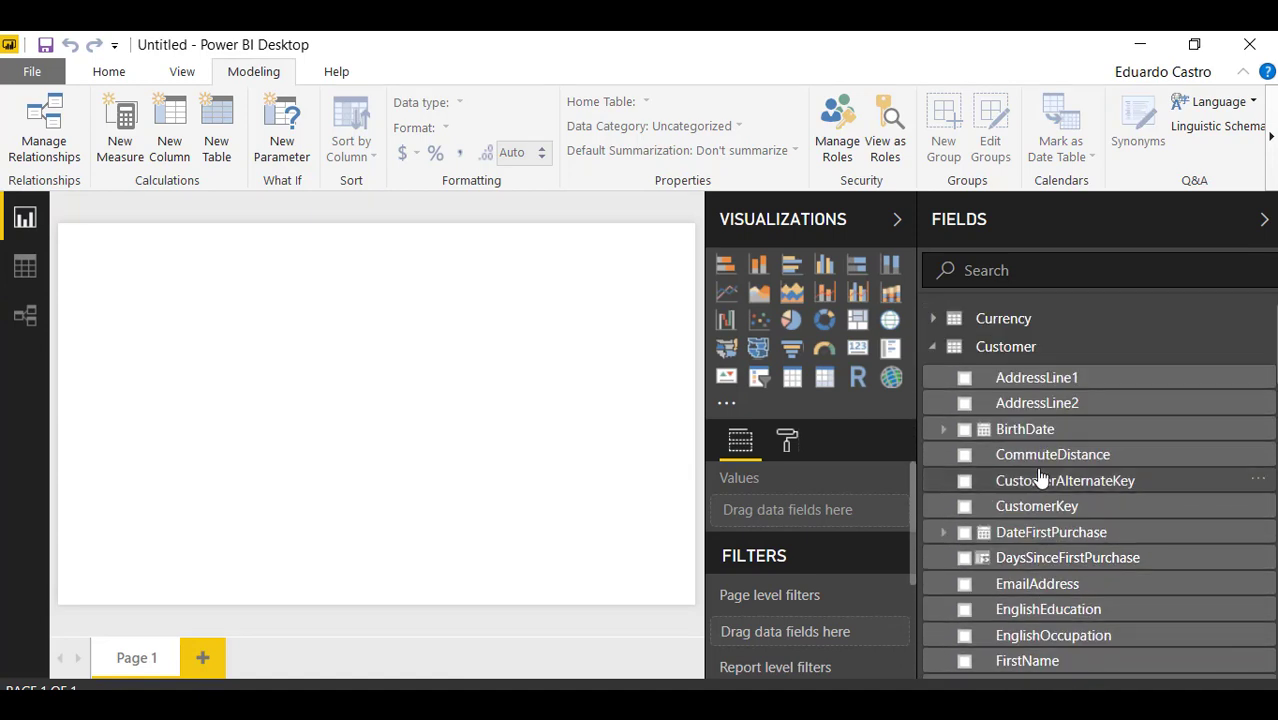
click(932, 346)
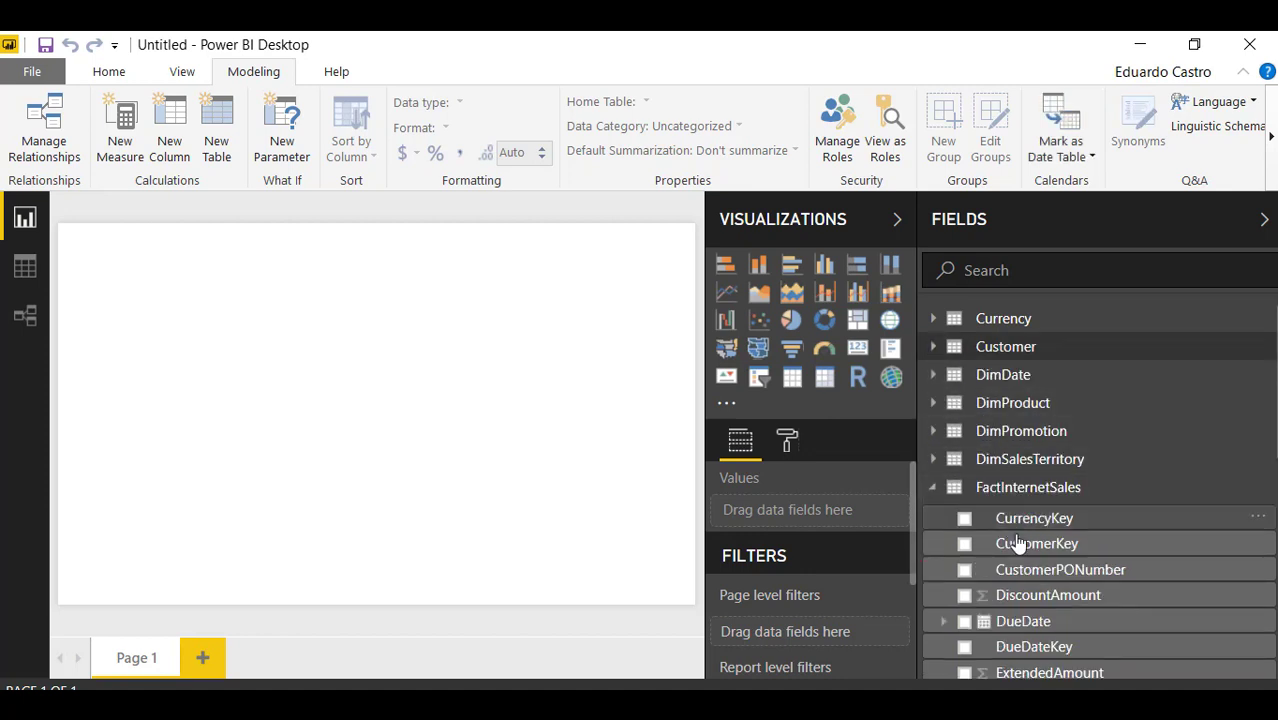
Step: Add a card visual showing the FactInternetSales TargetSales measure to the blank page and enlarge it
scroll(1018, 543, down, 9)
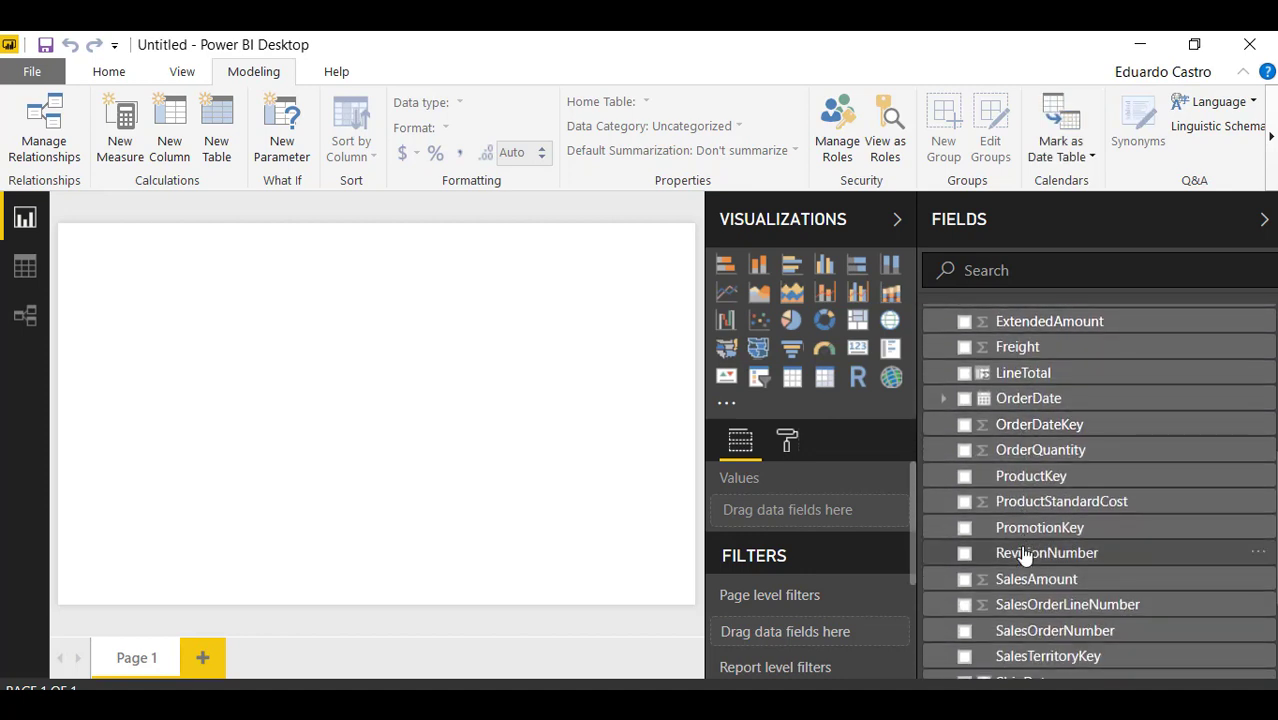
scroll(1025, 556, down, 3)
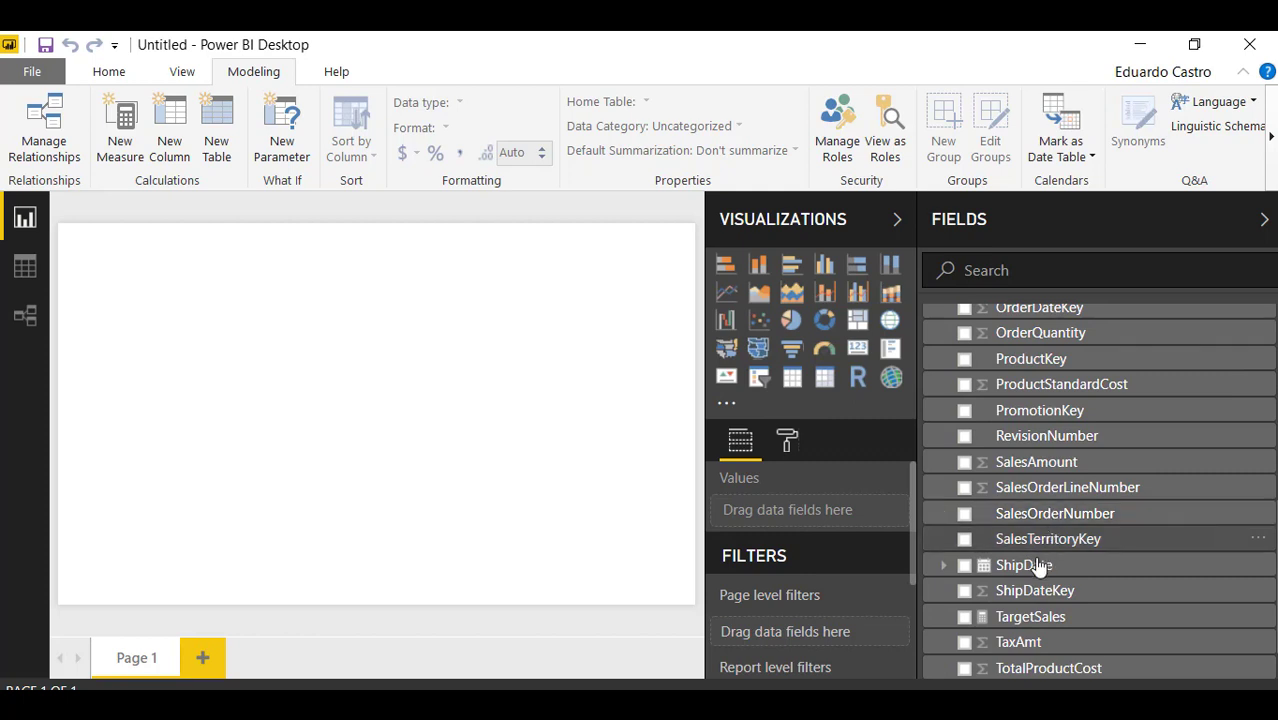
click(965, 618)
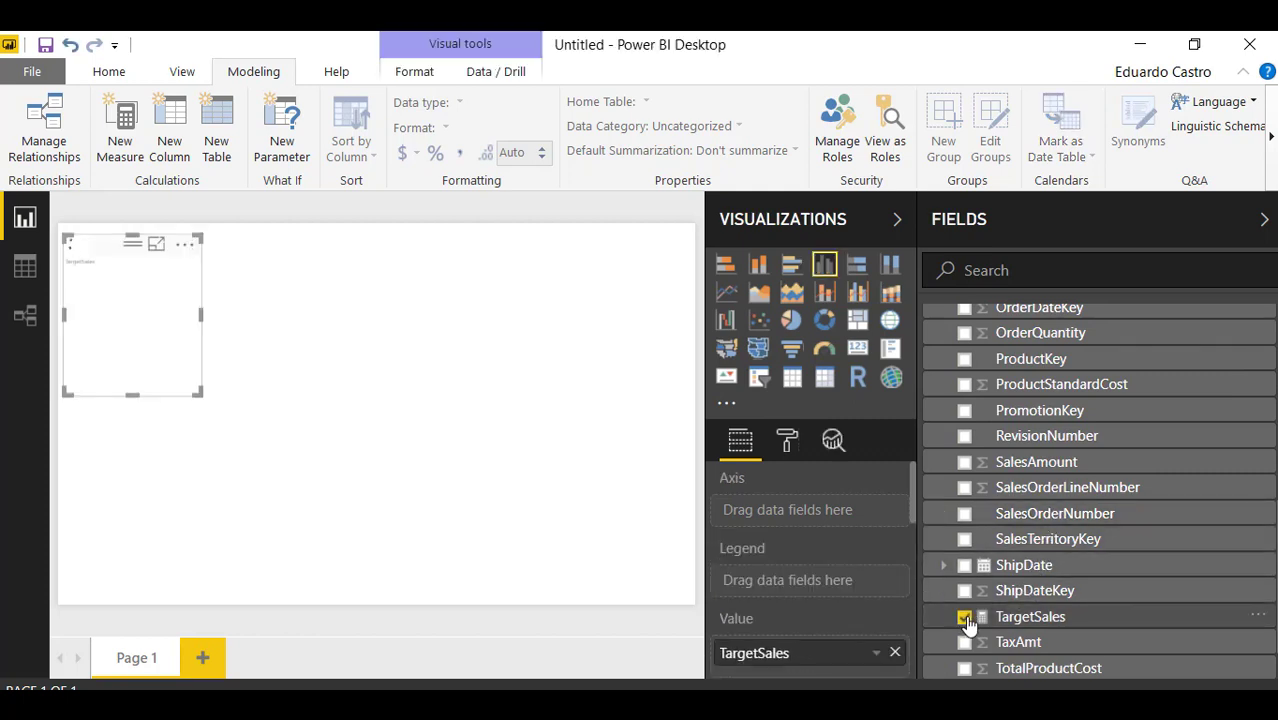
click(857, 348)
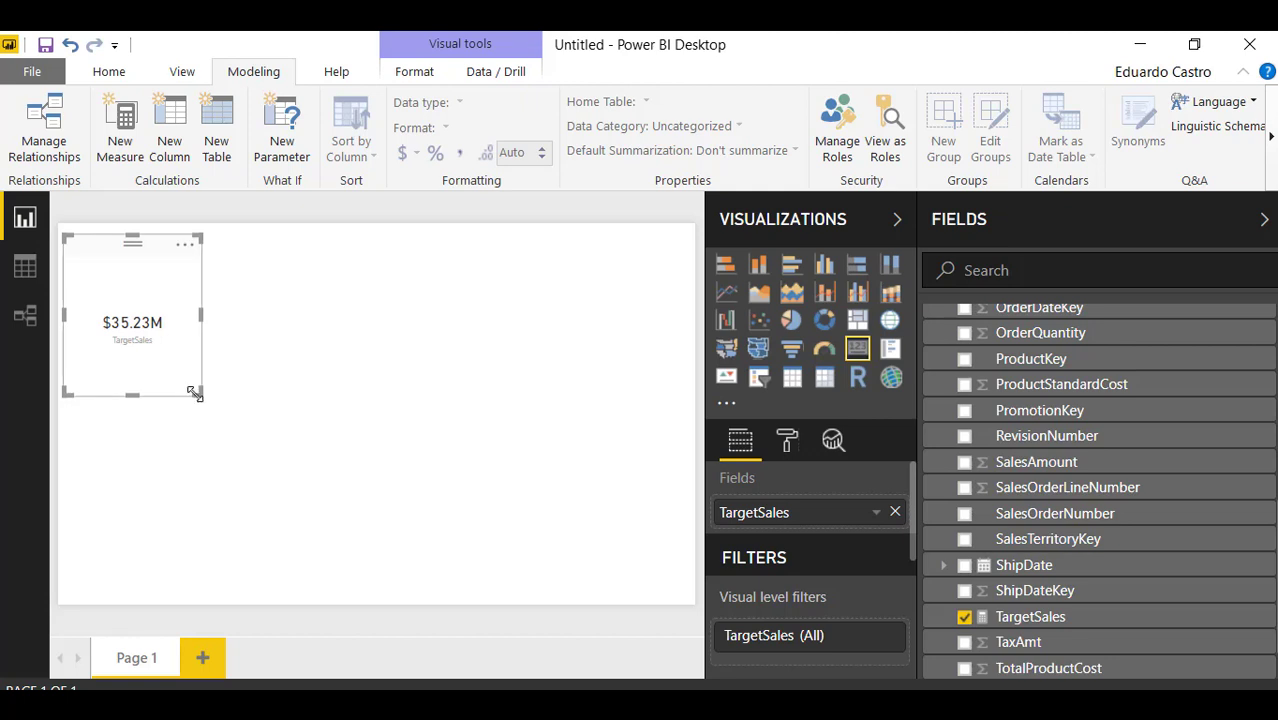
drag(196, 400, 450, 460)
click(485, 442)
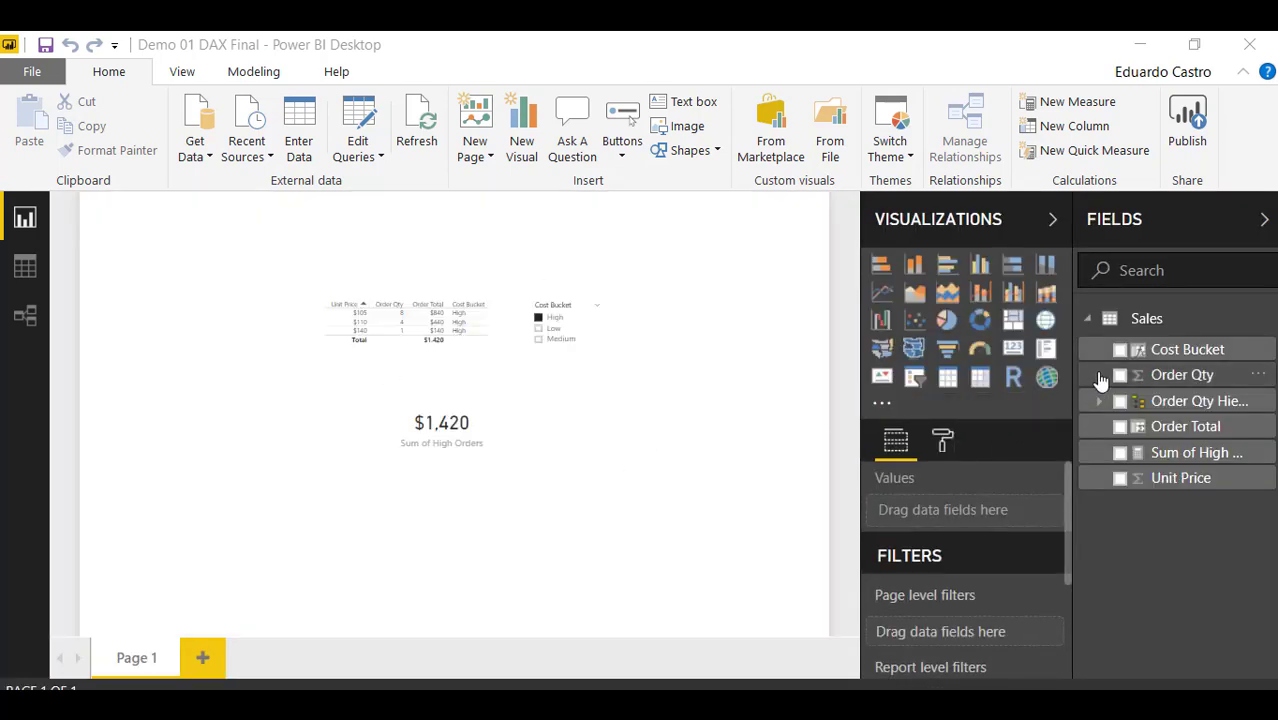
Step: In the Demo 01 DAX Final report, show the full formula of the Cost Bucket column in the Sales table and copy it
click(1163, 352)
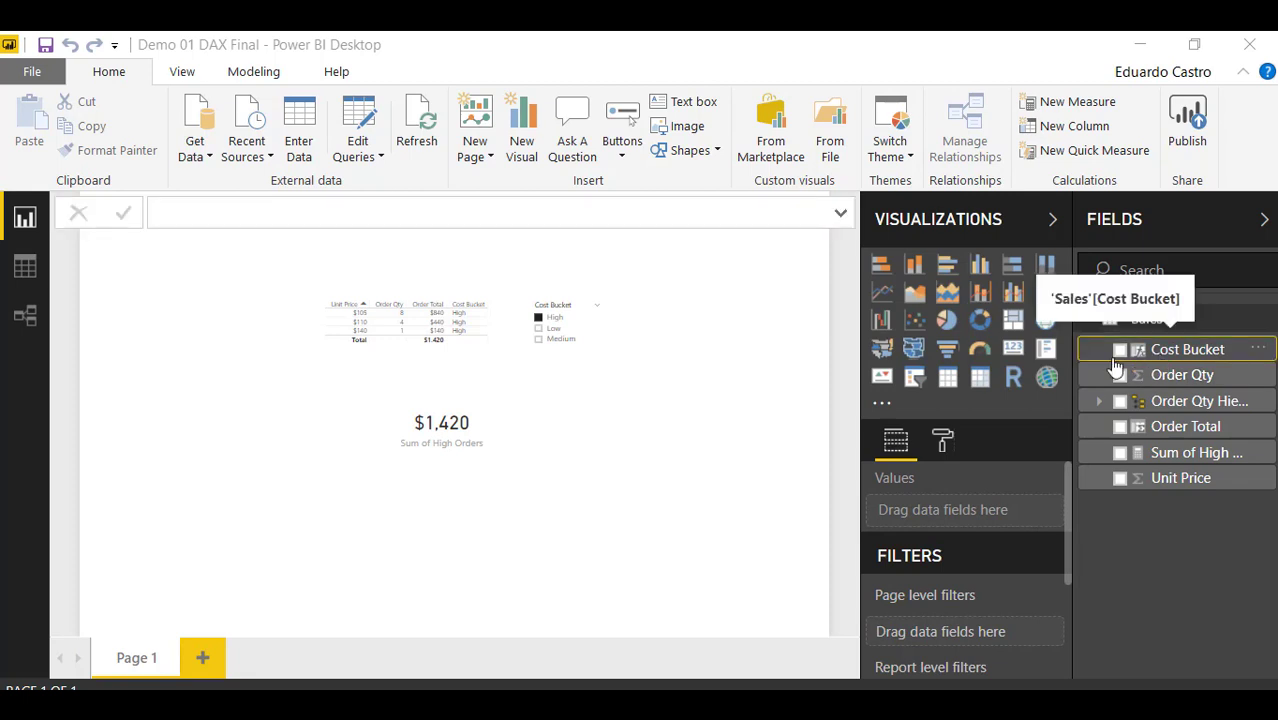
click(840, 212)
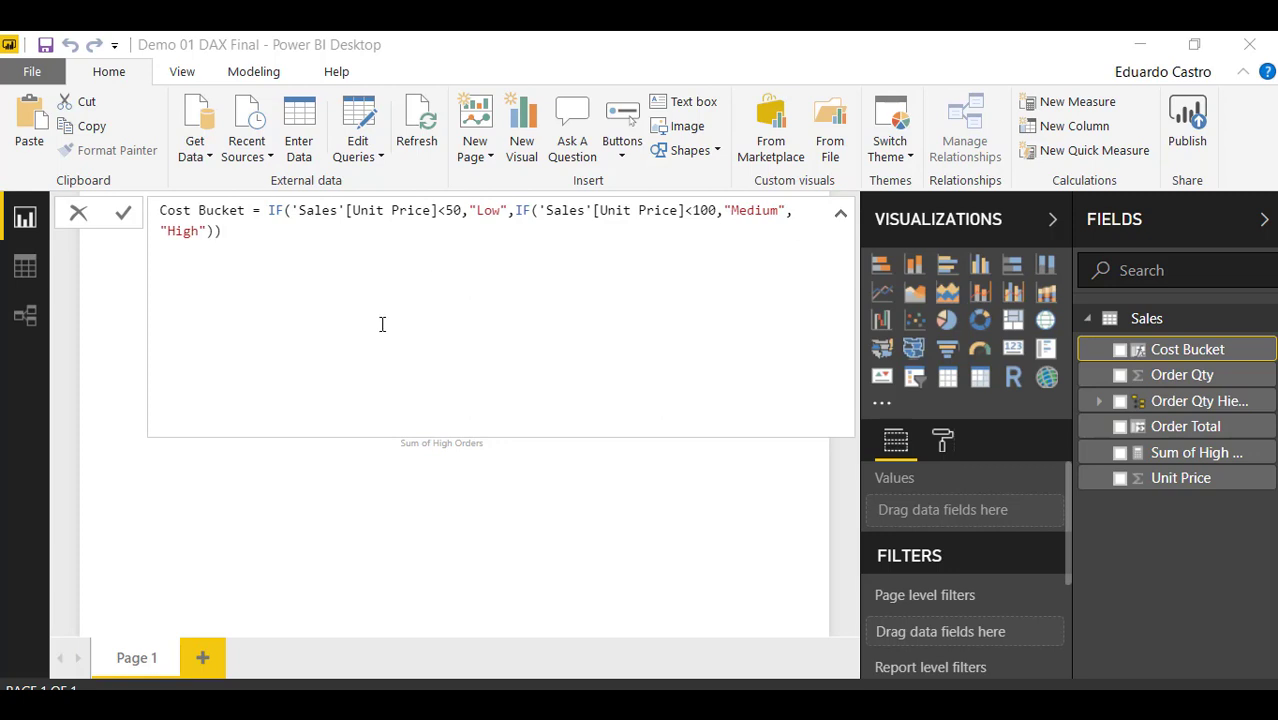
drag(276, 241, 160, 210)
key(ctrl+c)
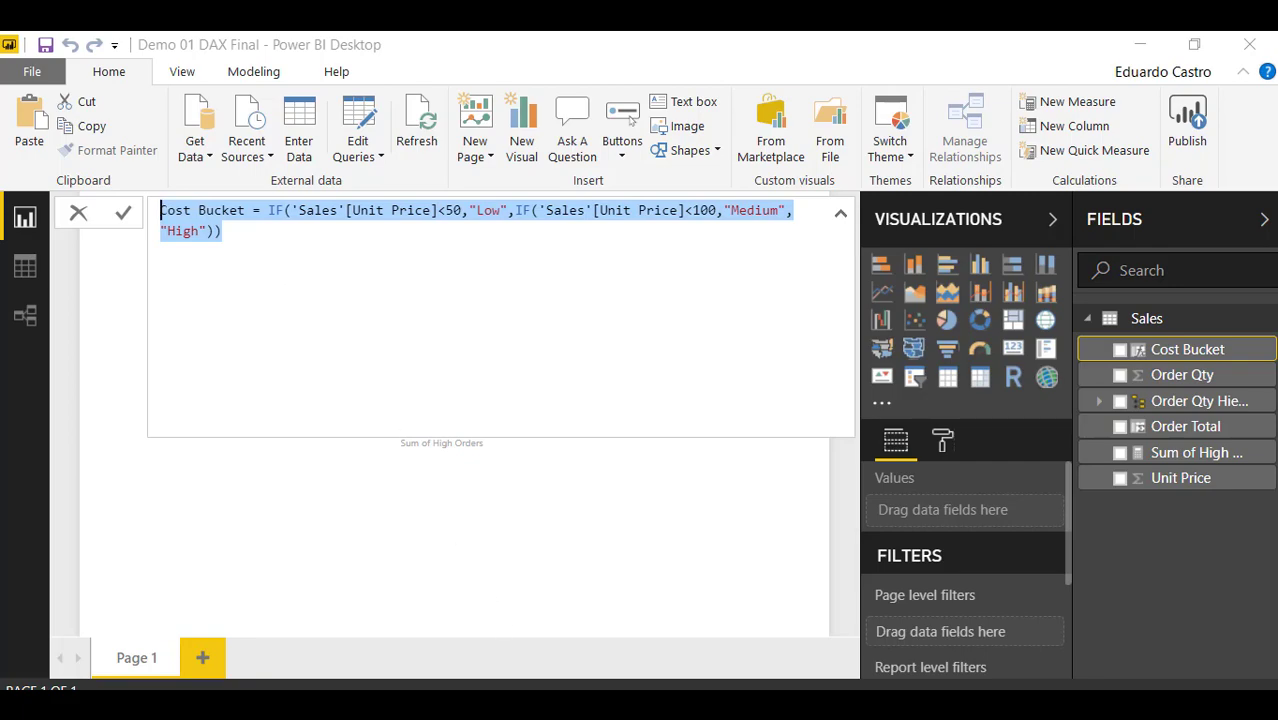
Step: Switch to DAX Studio, replace the IncomeStatus query with the copied Cost Bucket formula and format the query
key(alt+Tab)
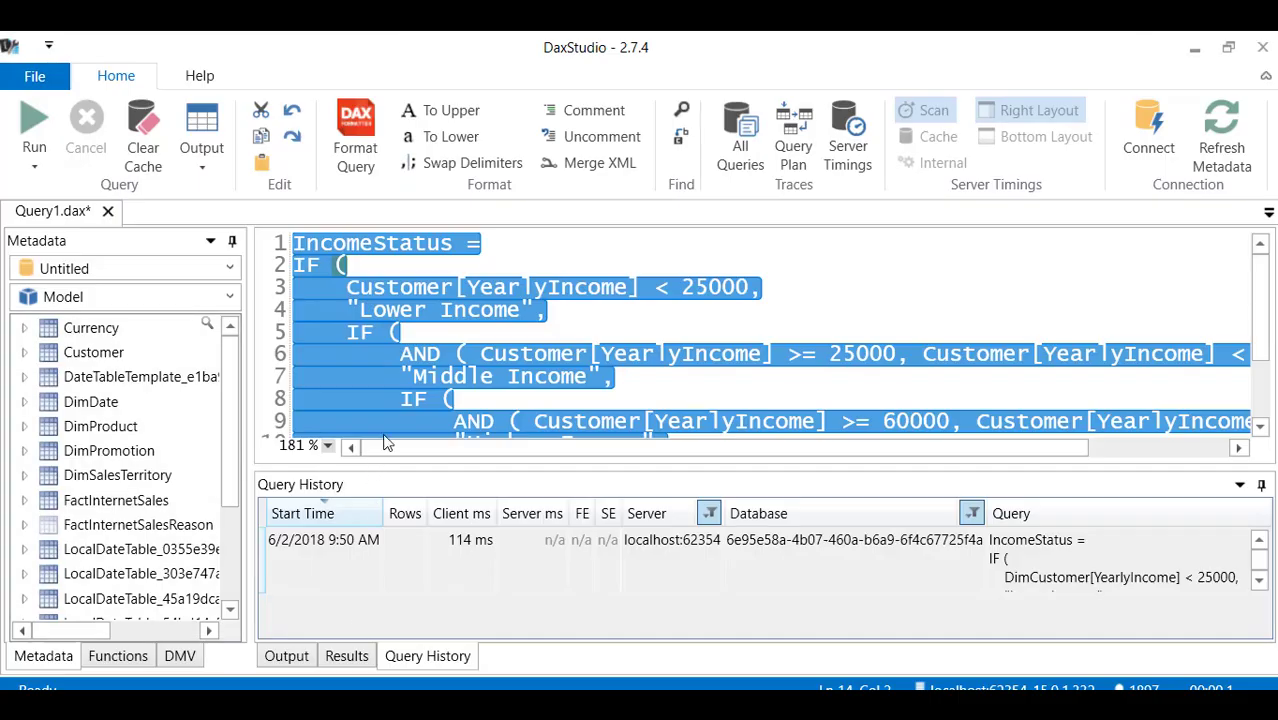
key(ctrl+v)
click(355, 150)
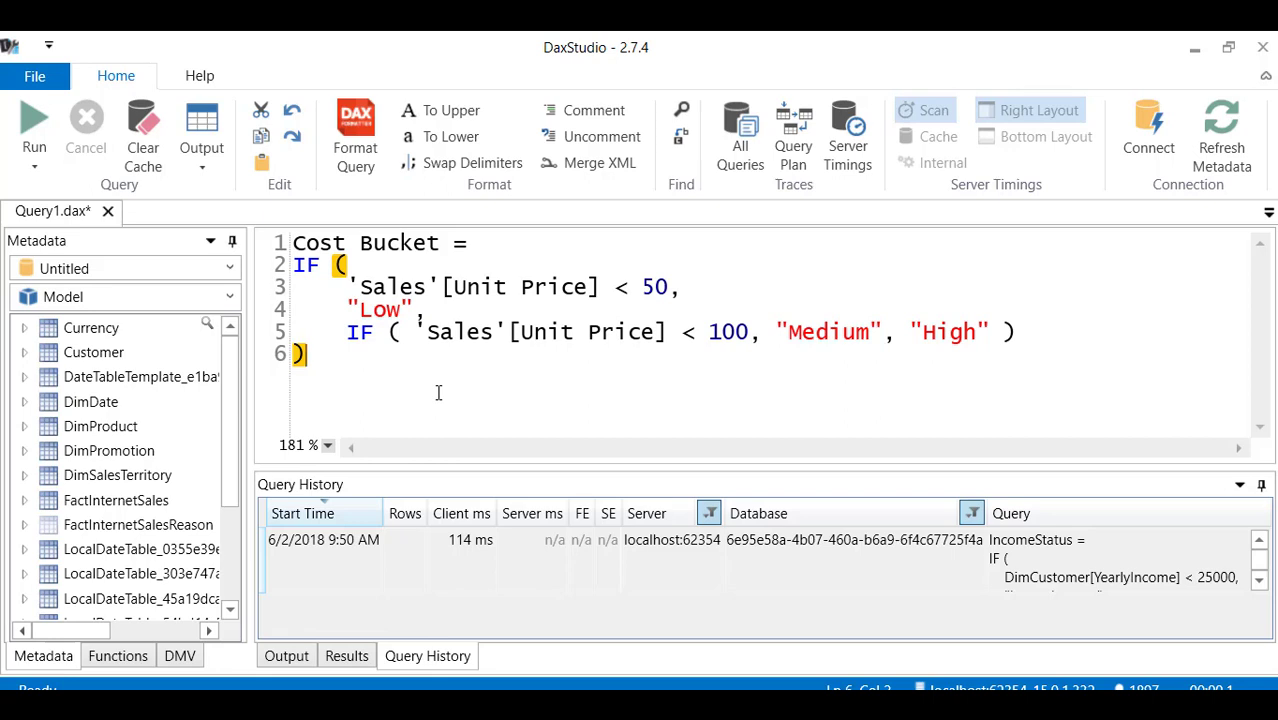
Step: Return to the Demo 01 DAX Final report in Power BI Desktop and select the whole Sum of High Orders measure formula for copying
key(alt+Tab)
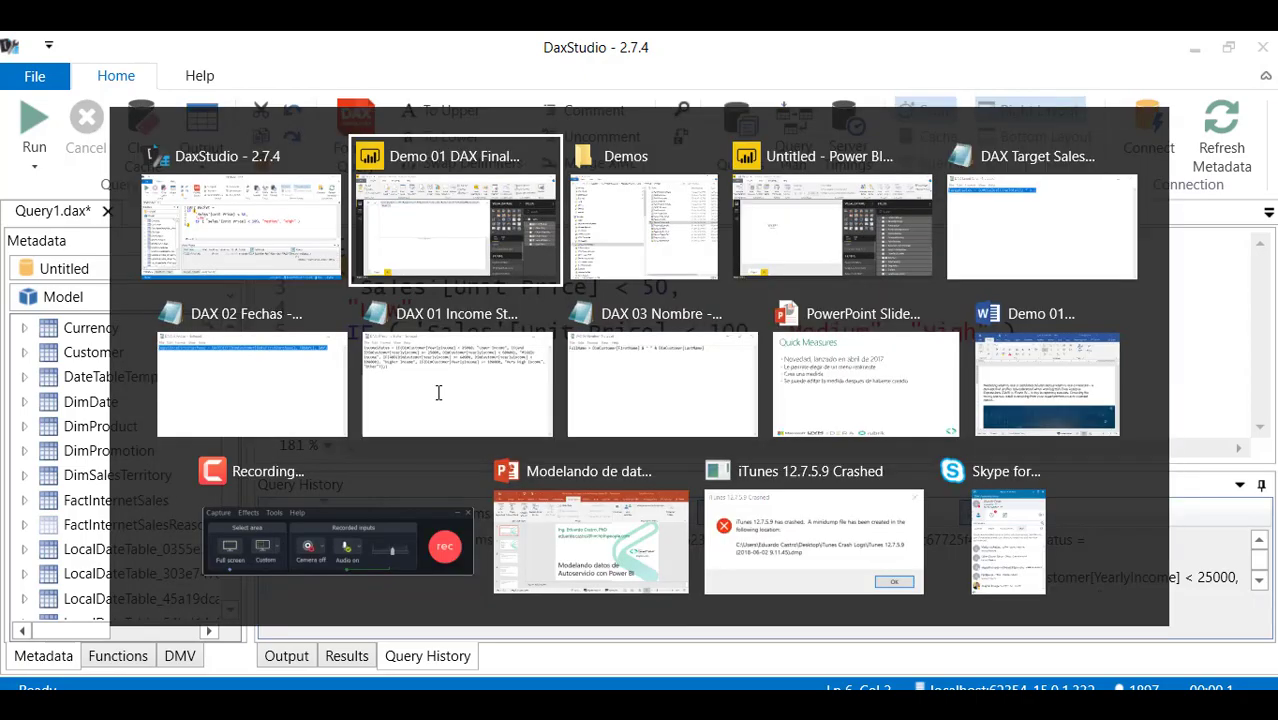
key(ctrl+a)
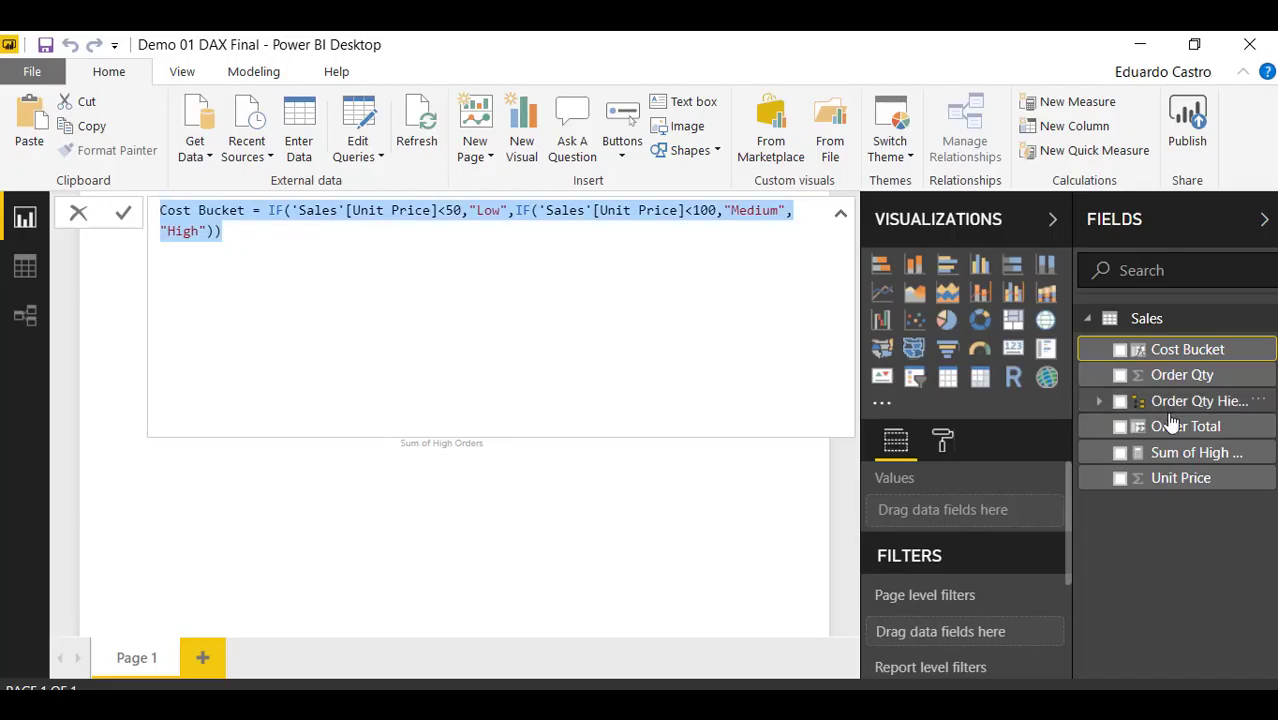
key(Return)
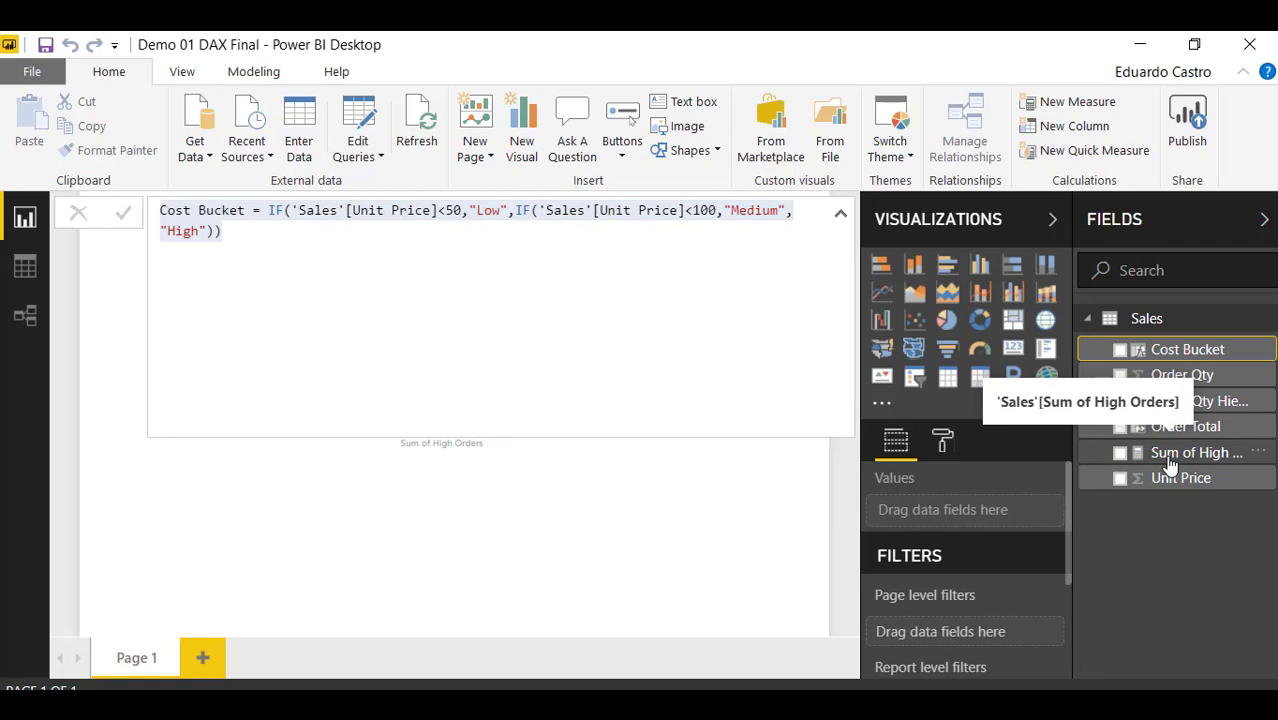
click(1170, 455)
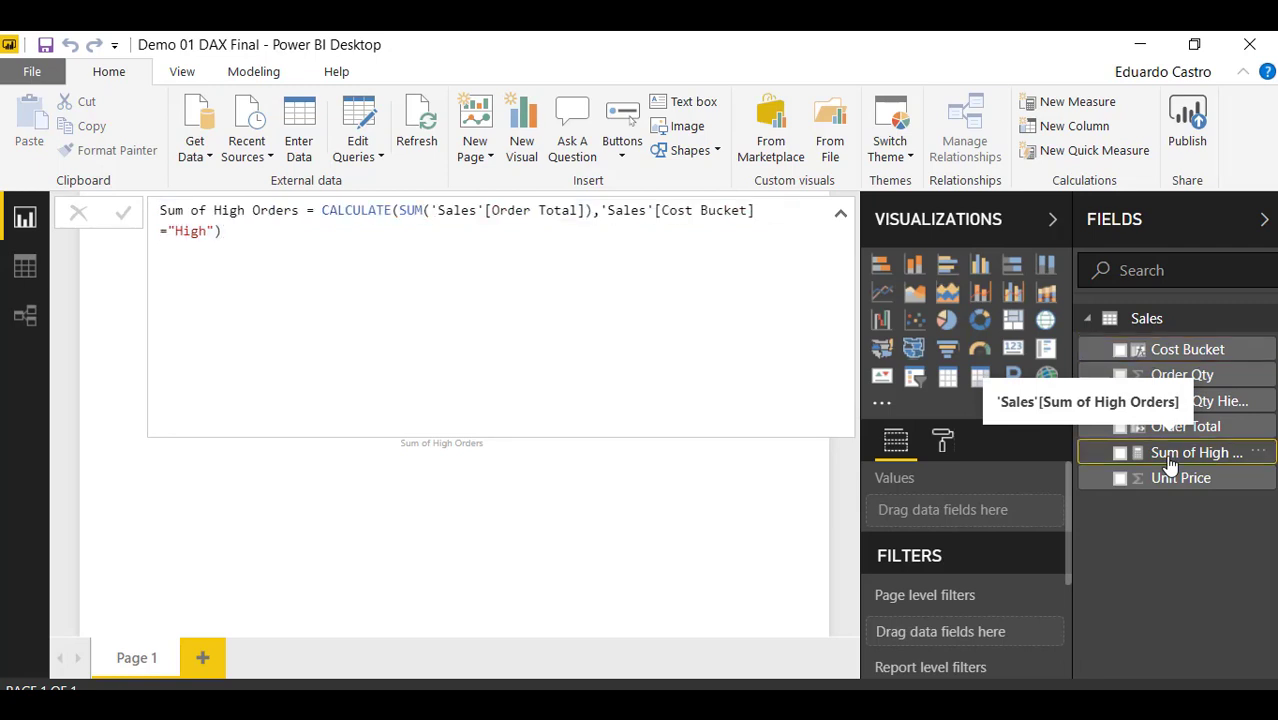
click(350, 302)
drag(350, 302, 120, 220)
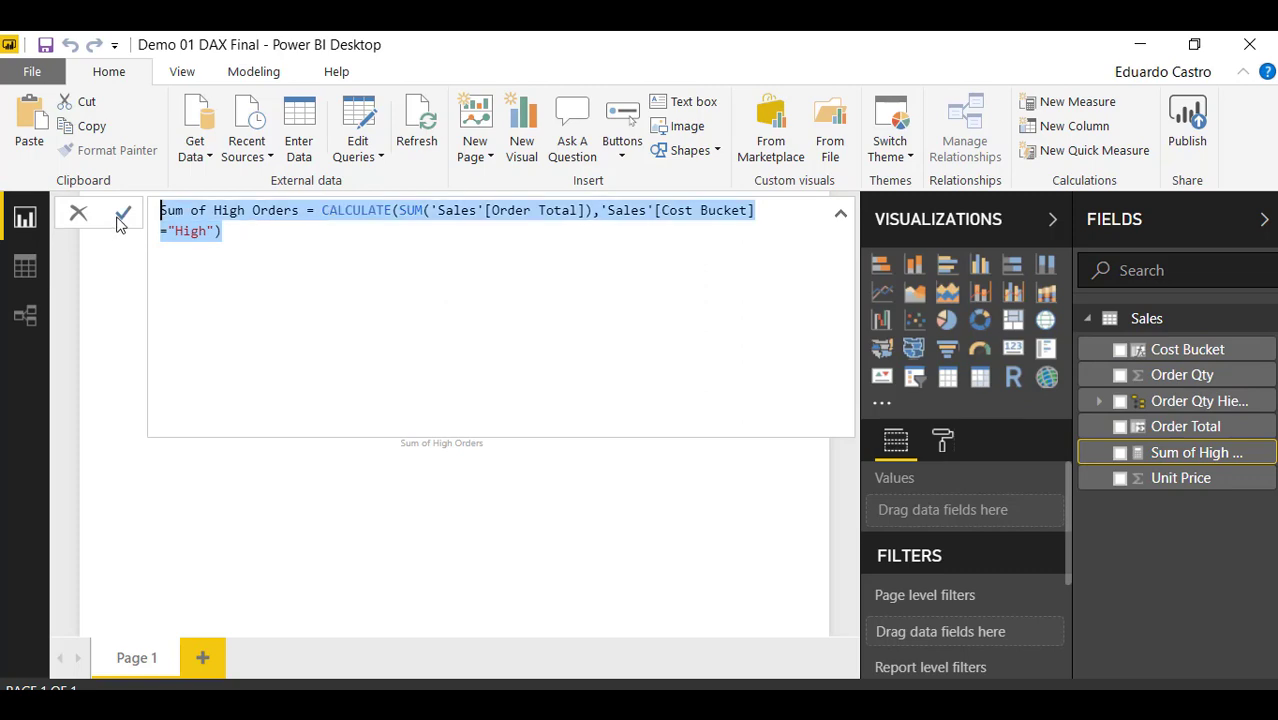
Step: Switch to DAX Studio, replace the query with the Sum of High Orders formula, format it and read through the full expression
key(alt+Tab)
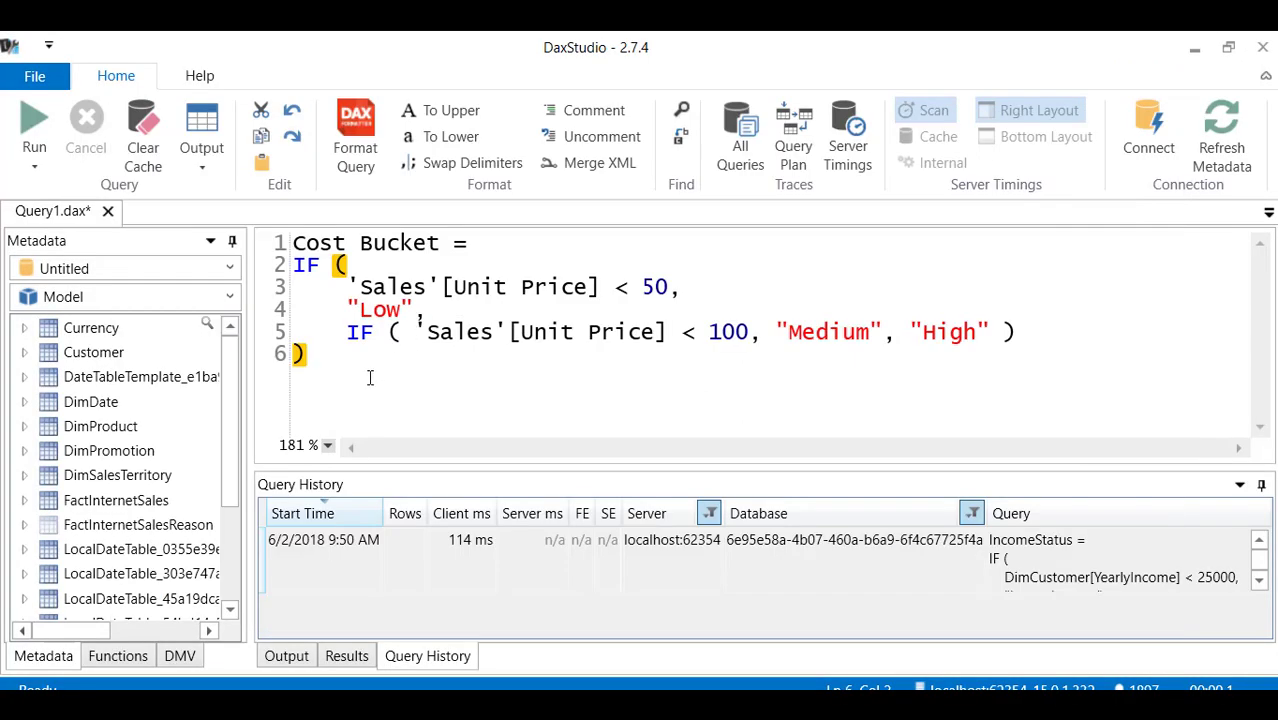
drag(371, 374, 191, 248)
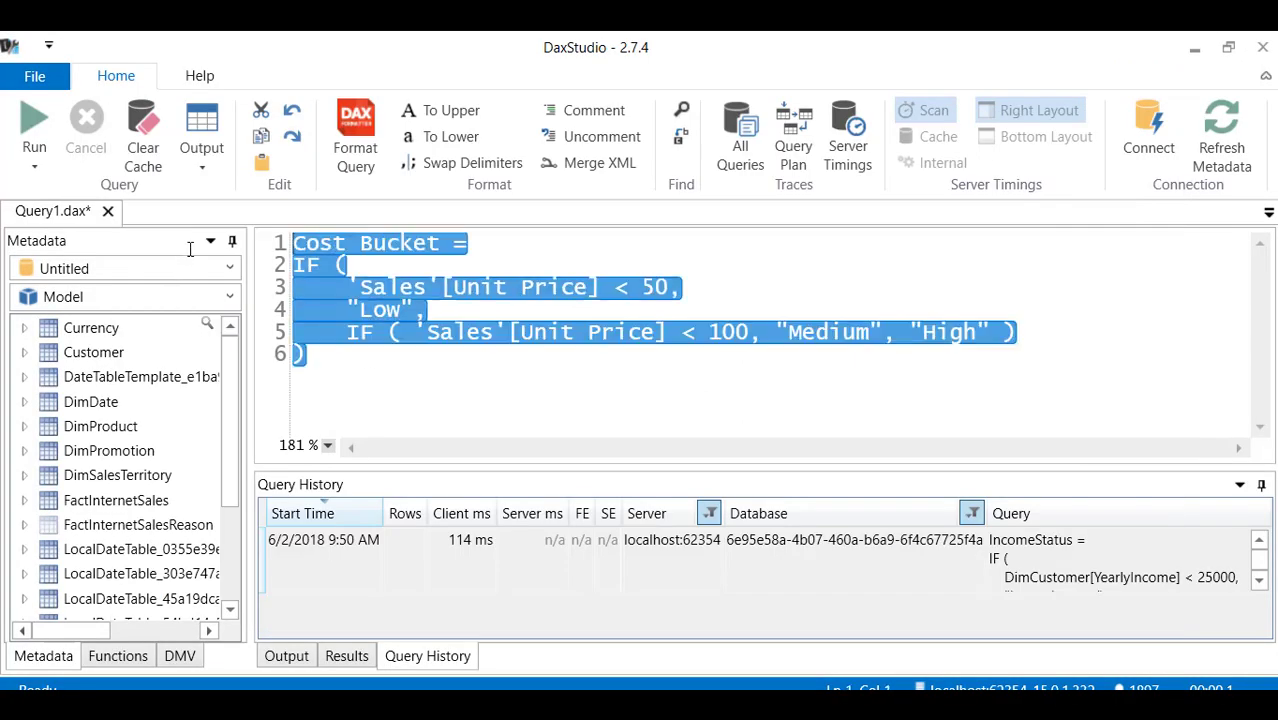
text(Sum of High Orders = CALCULATE(SUM('Sales'[Order Total]),'Sales'[Cost Bucket]="High"))
click(355, 140)
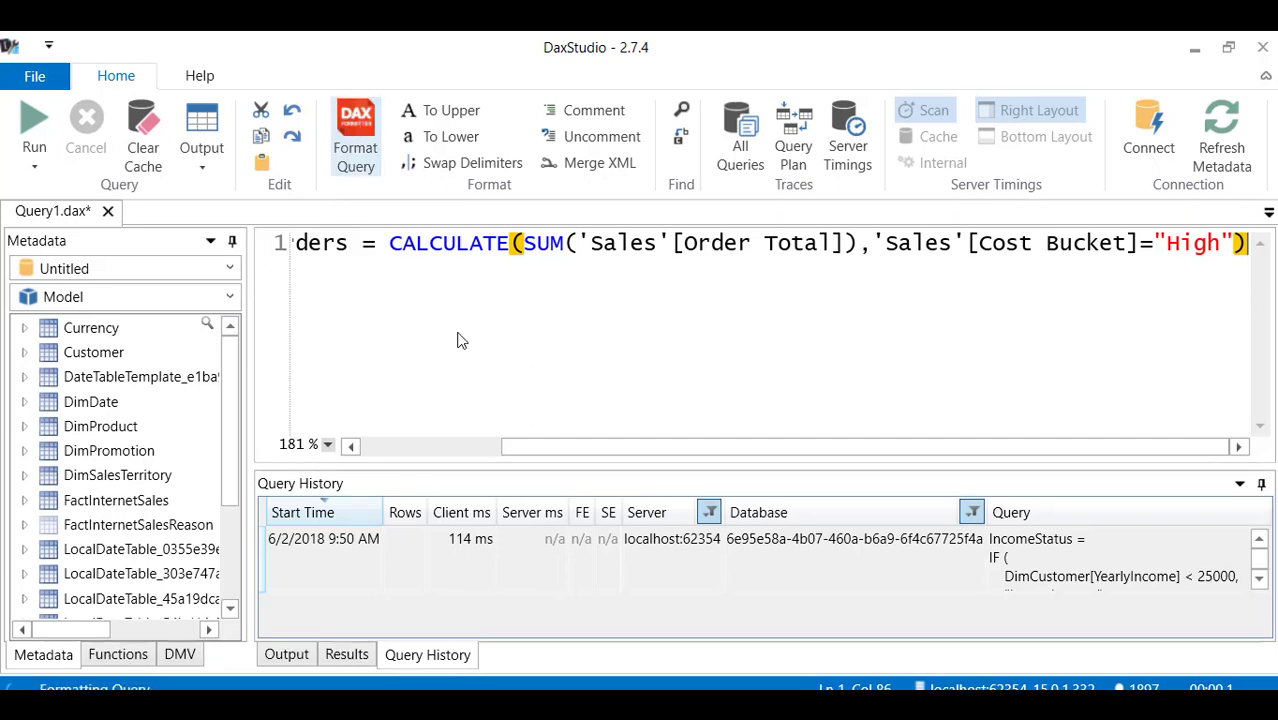
click(356, 139)
drag(474, 451, 348, 431)
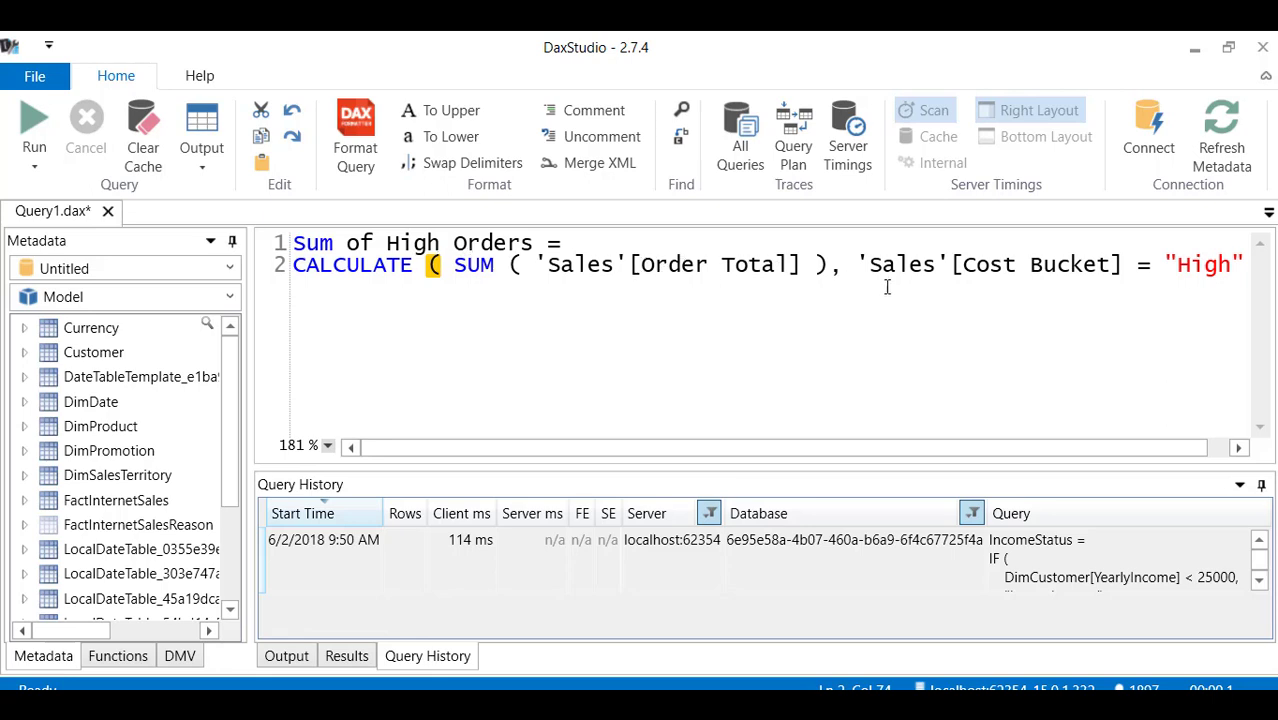
drag(941, 453, 1170, 451)
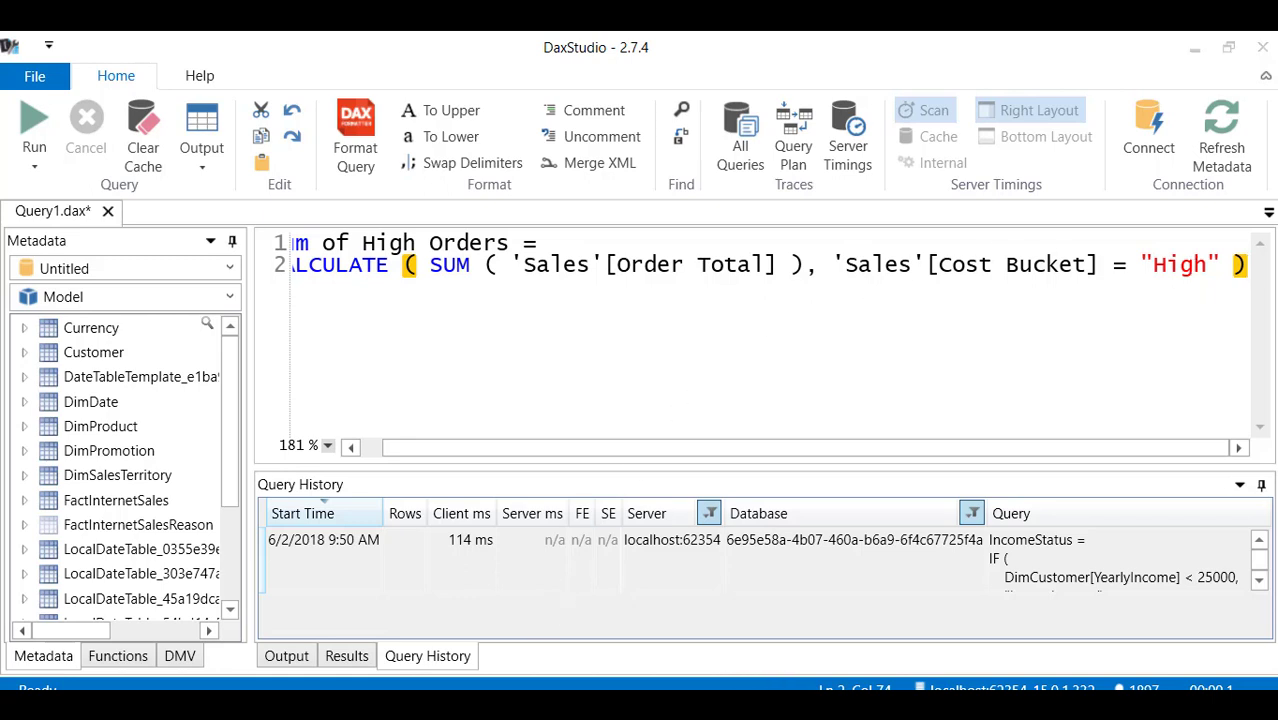
click(673, 662)
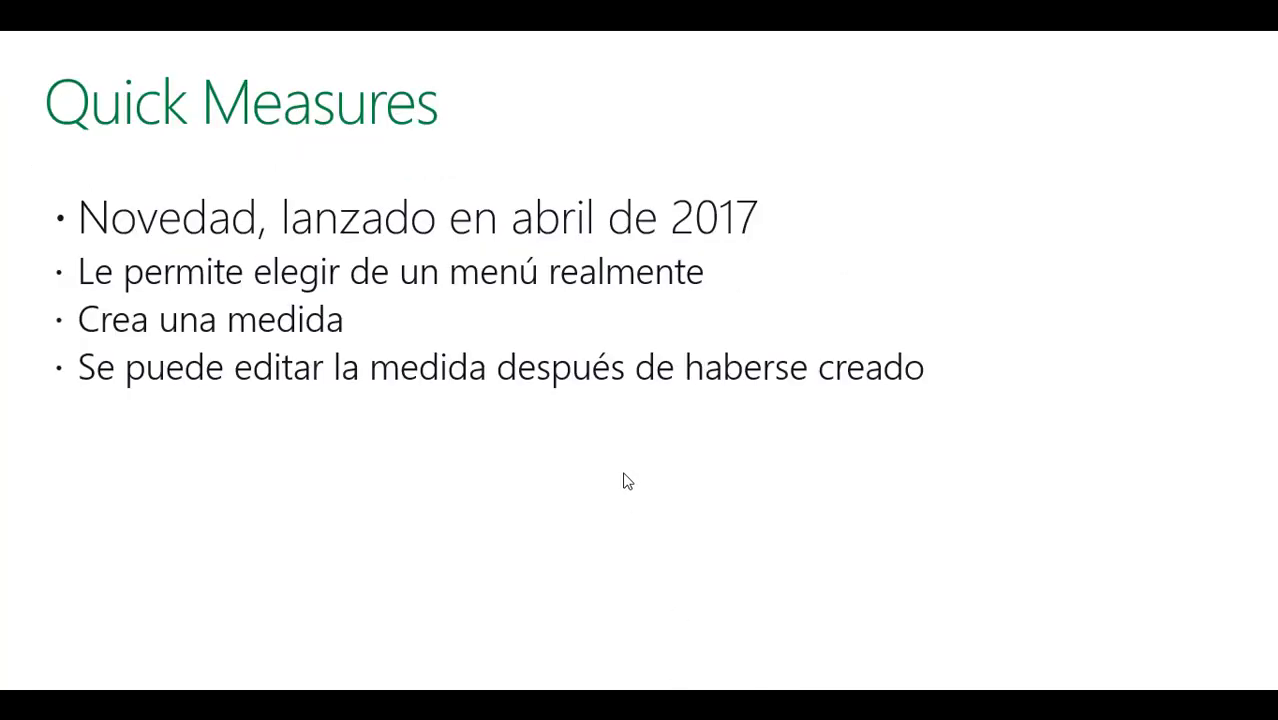
key(Right)
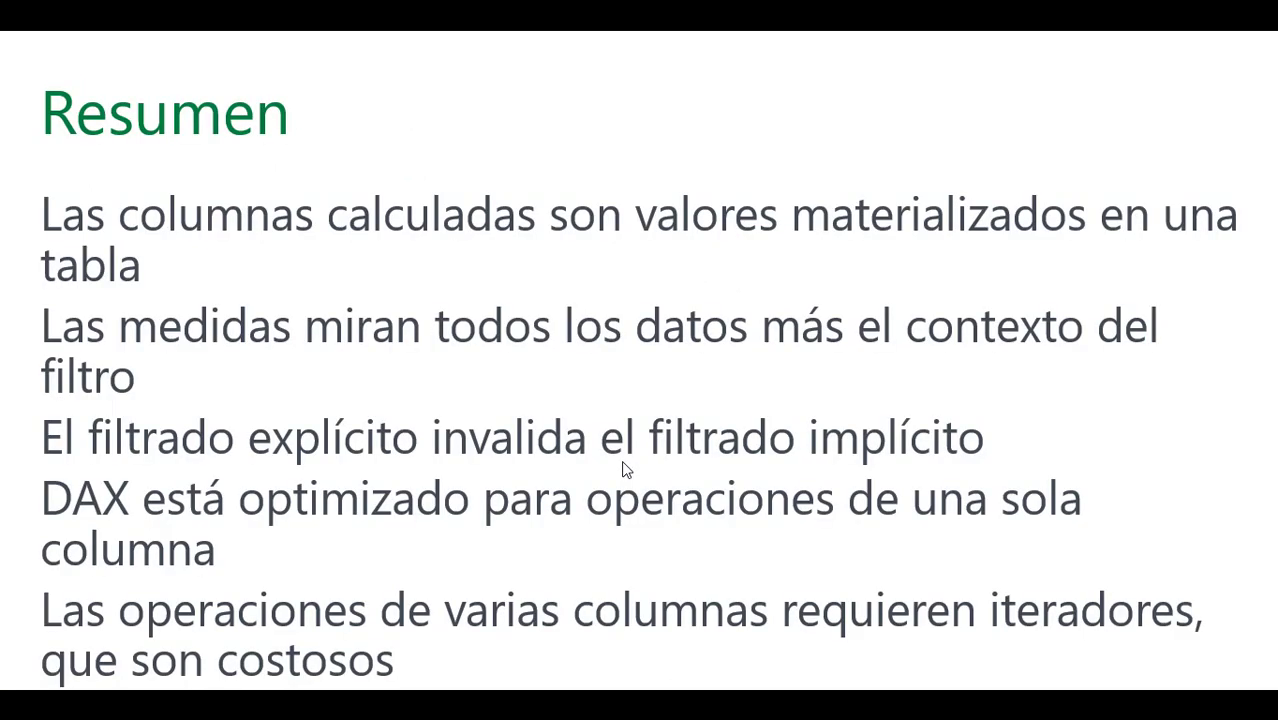